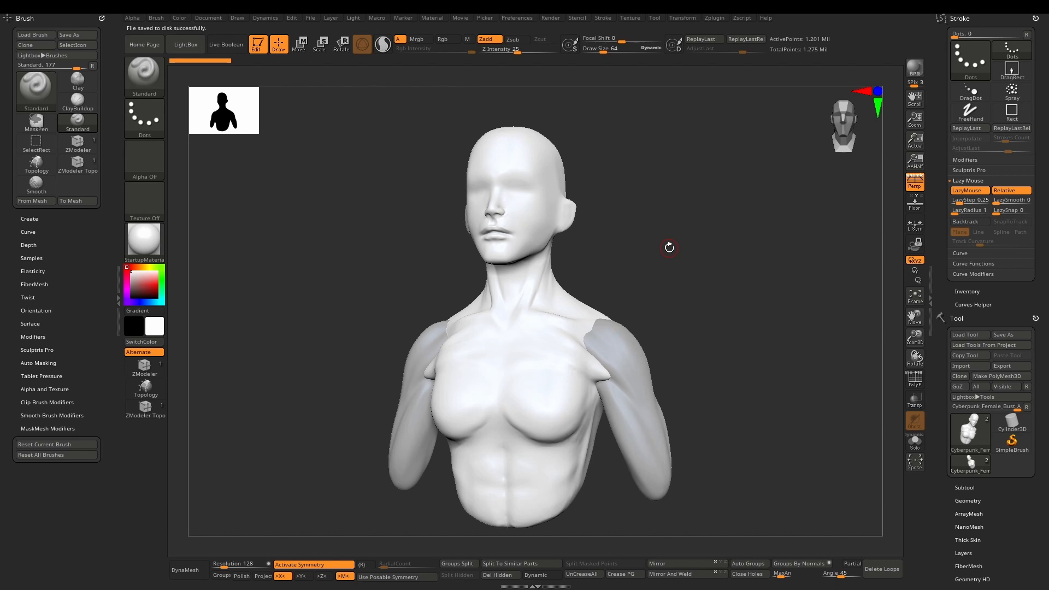
# Step: Examine the muscle guide, character images and color-coded female anatomy figure on the reference board
pyautogui.moveTo(970, 434)
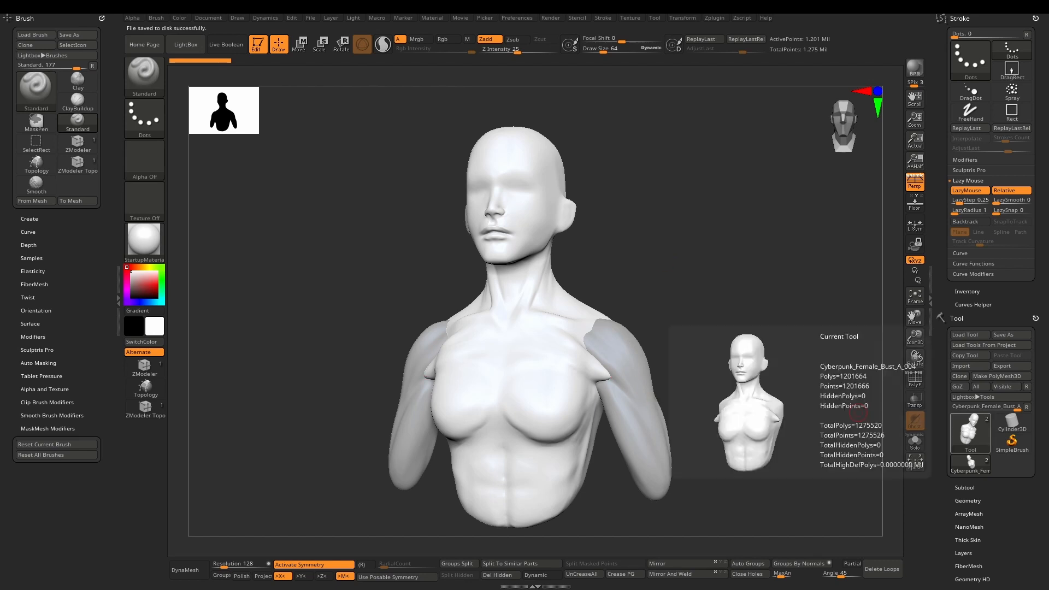
pyautogui.scroll(-5, 153, 383)
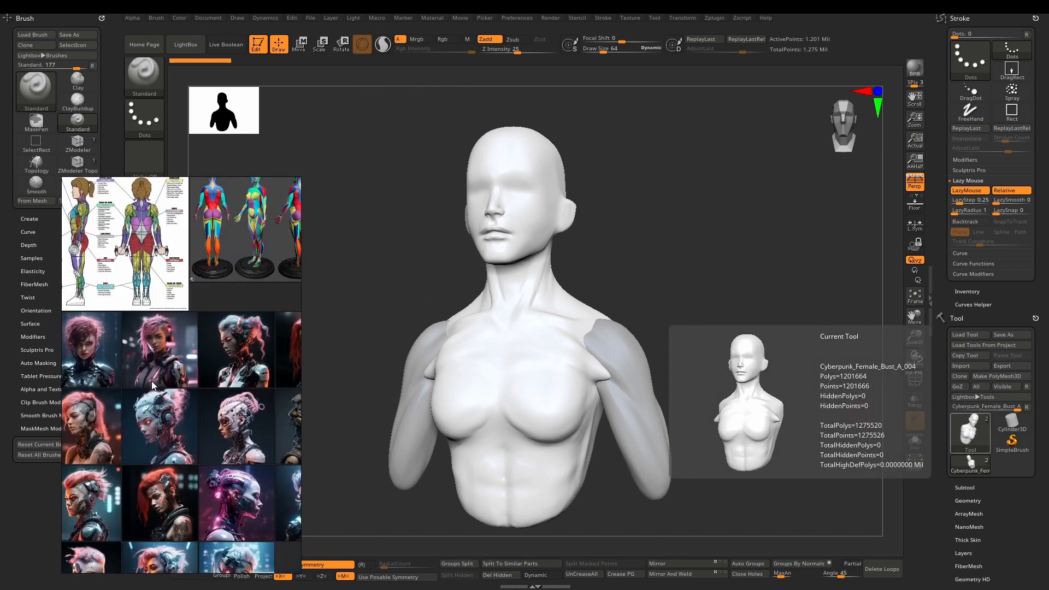
pyautogui.scroll(8, 137, 262)
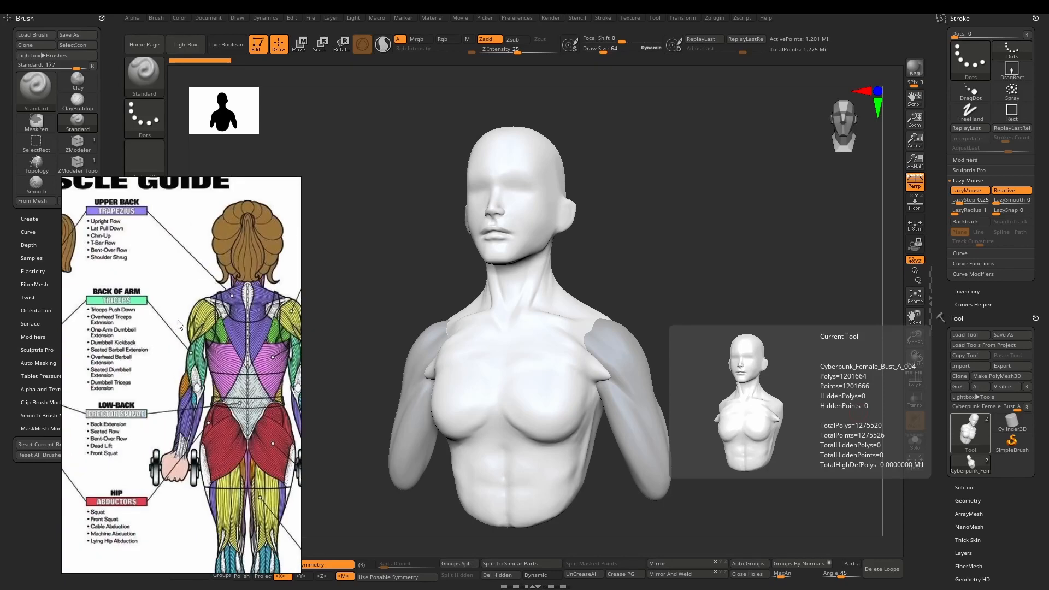
pyautogui.moveTo(109, 302); pyautogui.dragTo(276, 315, button='middle')
pyautogui.moveTo(159, 337)
pyautogui.mouseDown(button='middle')
pyautogui.moveTo(233, 342)
pyautogui.moveTo(153, 356)
pyautogui.mouseUp(button='middle')
pyautogui.scroll(-7, 235, 345)
pyautogui.moveTo(268, 358); pyautogui.dragTo(143, 356, button='middle')
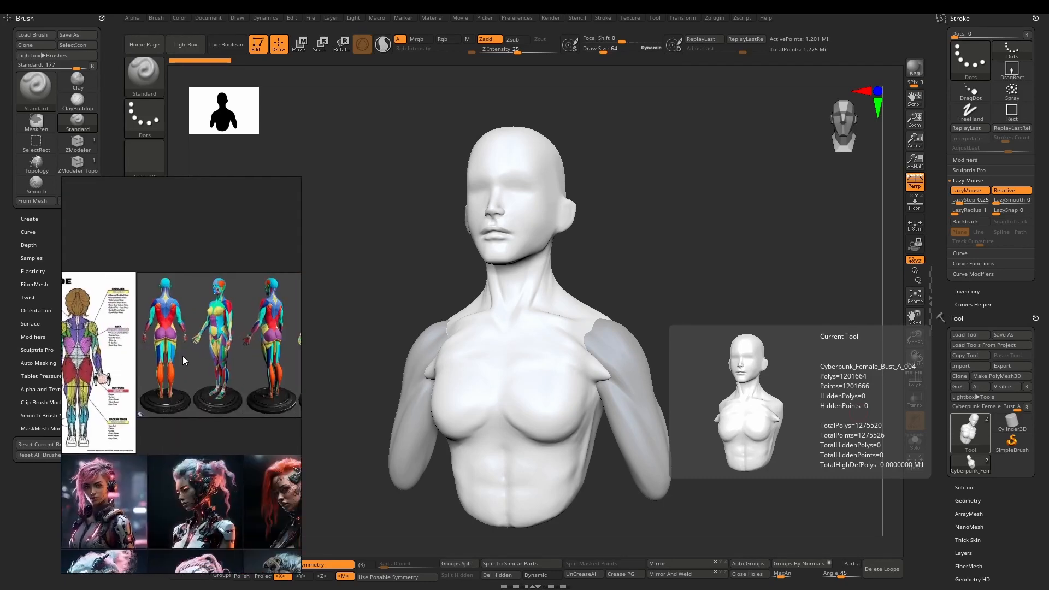
pyautogui.scroll(5, 227, 309)
pyautogui.moveTo(228, 306); pyautogui.dragTo(195, 317, button='middle')
pyautogui.scroll(2, 192, 286)
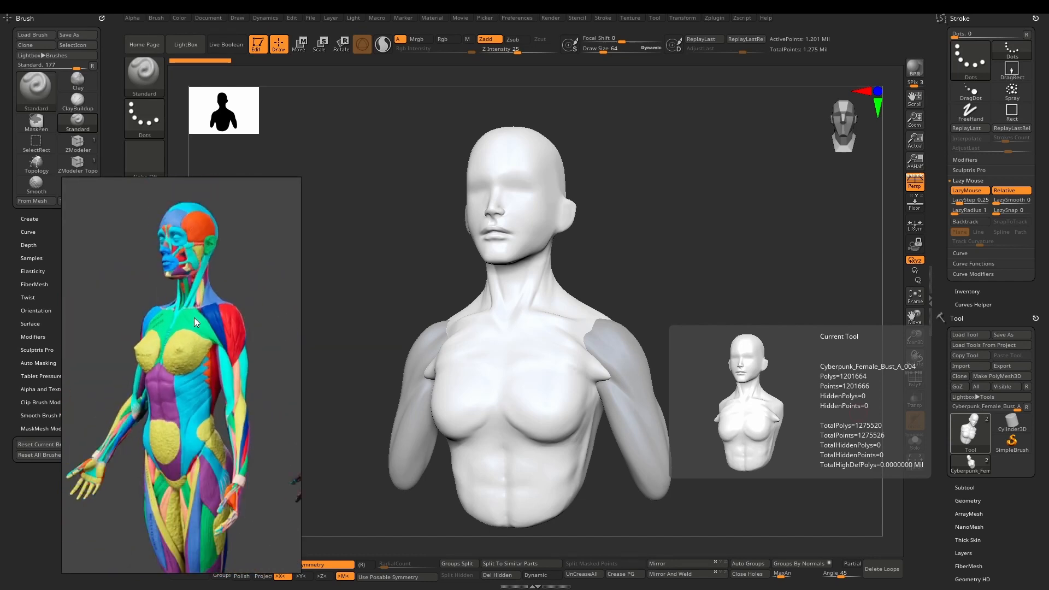
# Step: Frame the bust from the front and keep the anatomy reference window always on top
pyautogui.moveTo(680, 257)
pyautogui.mouseDown()
pyautogui.moveTo(656, 262)
pyautogui.moveTo(672, 260)
pyautogui.mouseUp()
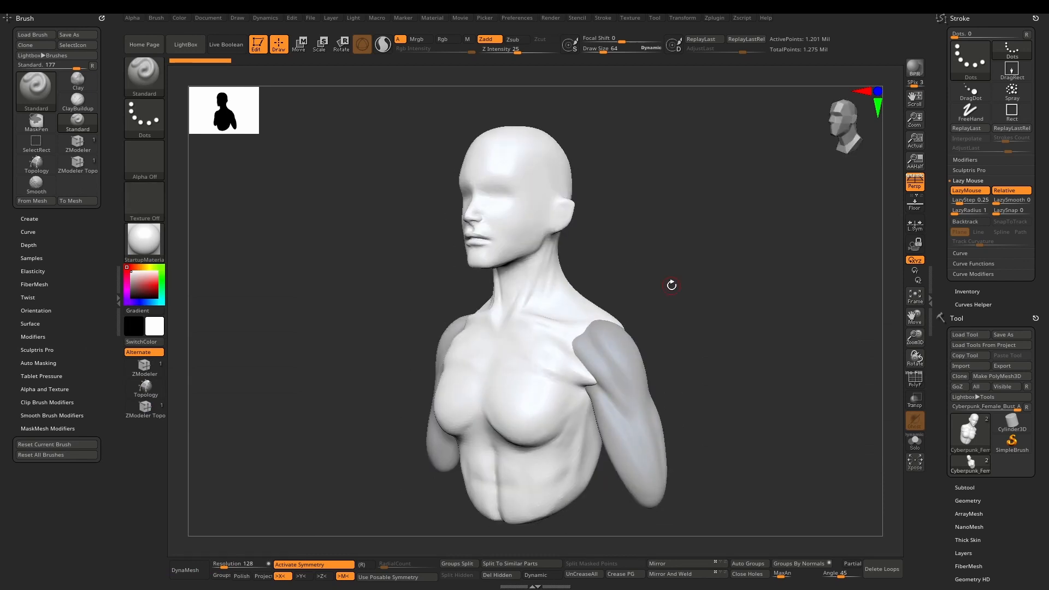
pyautogui.moveTo(626, 249)
pyautogui.mouseDown(button='right')
pyautogui.moveTo(637, 246)
pyautogui.moveTo(605, 235)
pyautogui.moveTo(550, 286)
pyautogui.mouseUp(button='right')
pyautogui.keyDown('alt'); pyautogui.moveTo(552, 322); pyautogui.dragTo(560, 290, button='right'); pyautogui.keyUp('alt')
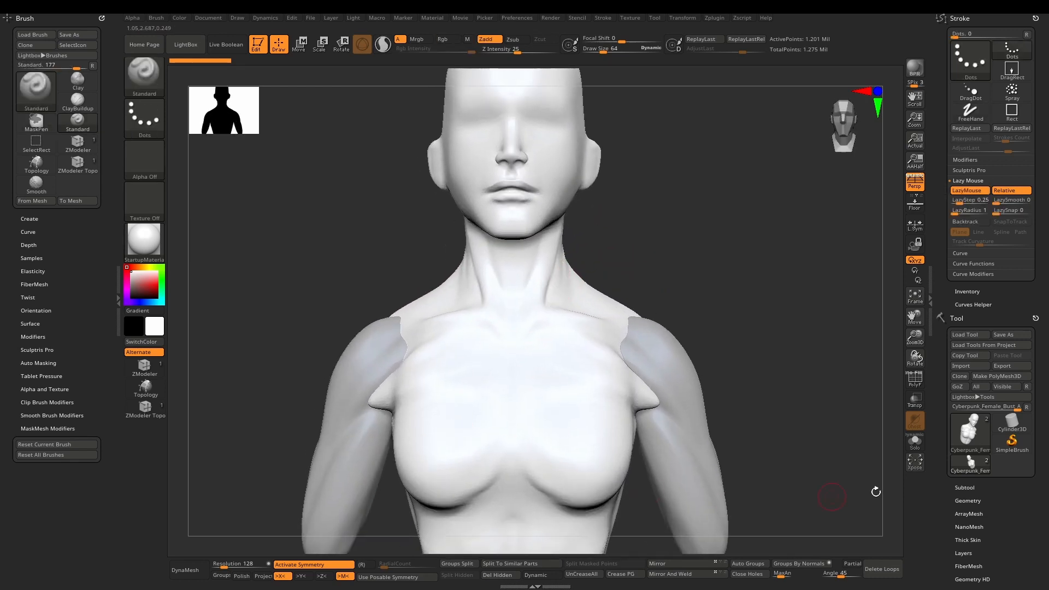
pyautogui.hotkey('alt', 'Tab')
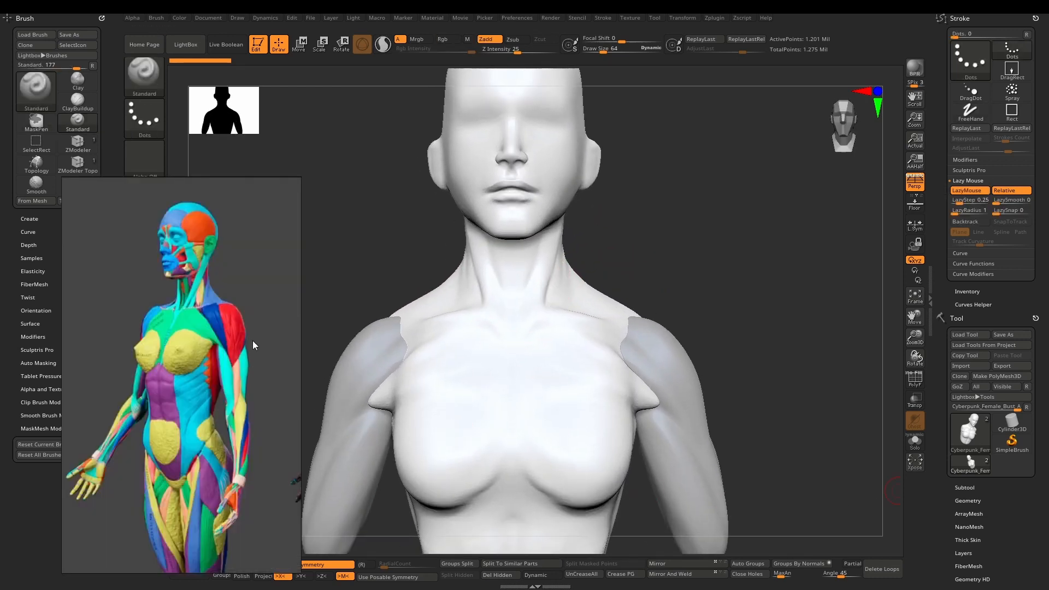
pyautogui.hotkey('ctrl', 'shift', 'a')
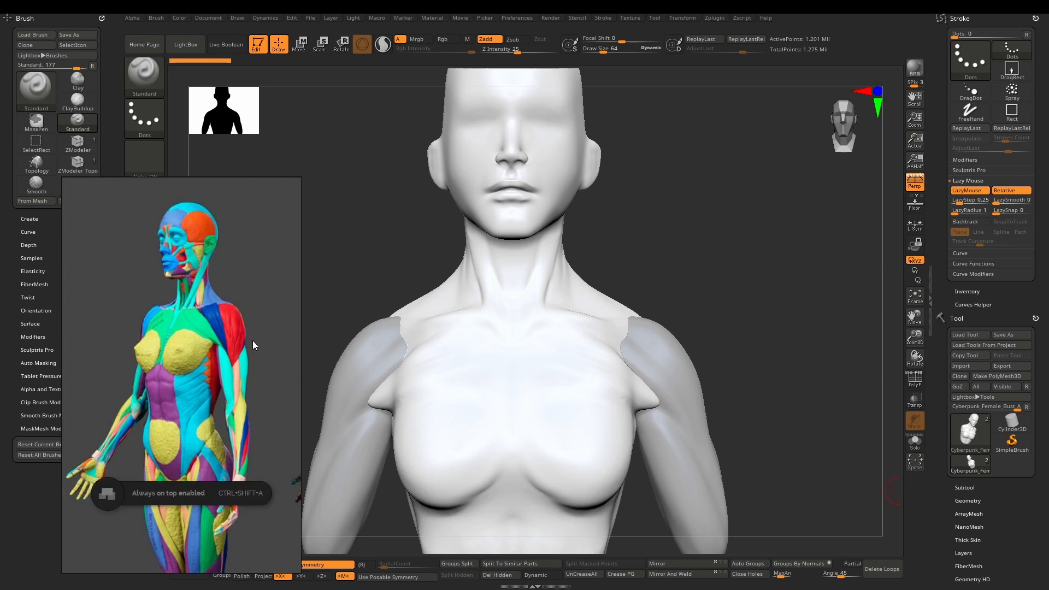
# Step: Append a sphere as a new subtool of the bust and make it active with the Move gizmo
pyautogui.click(978, 488)
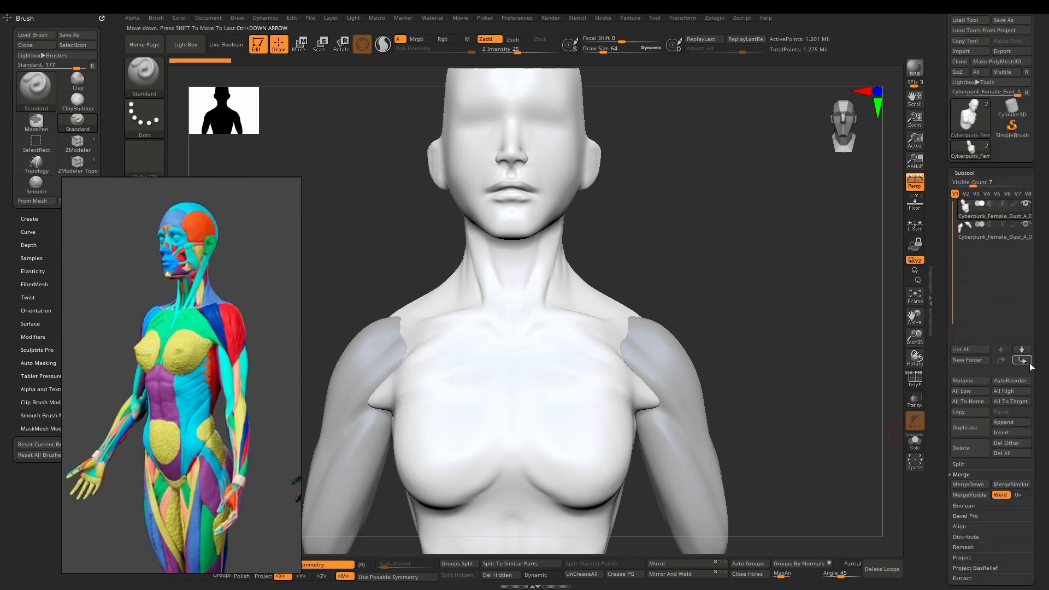
pyautogui.click(1011, 422)
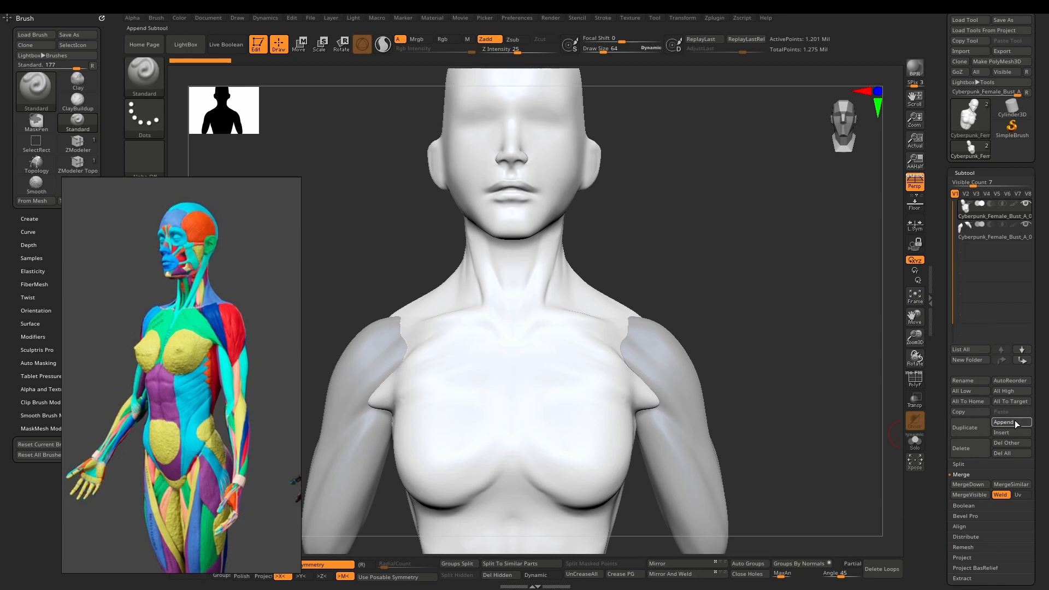
pyautogui.click(1010, 422)
pyautogui.click(716, 395)
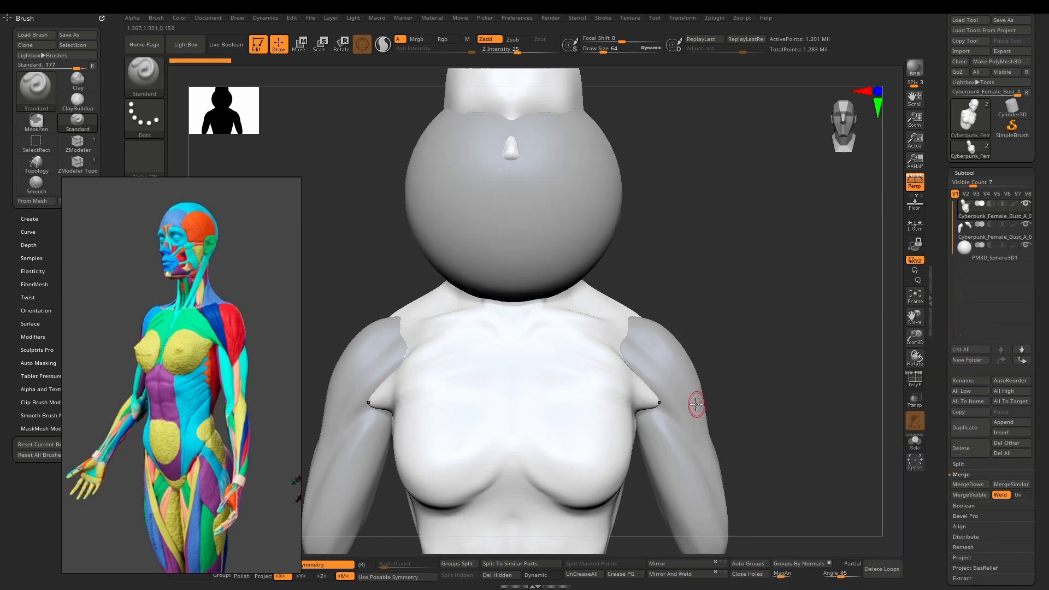
pyautogui.press('w')
pyautogui.keyDown('alt'); pyautogui.moveTo(612, 245); pyautogui.dragTo(615, 369); pyautogui.keyUp('alt')
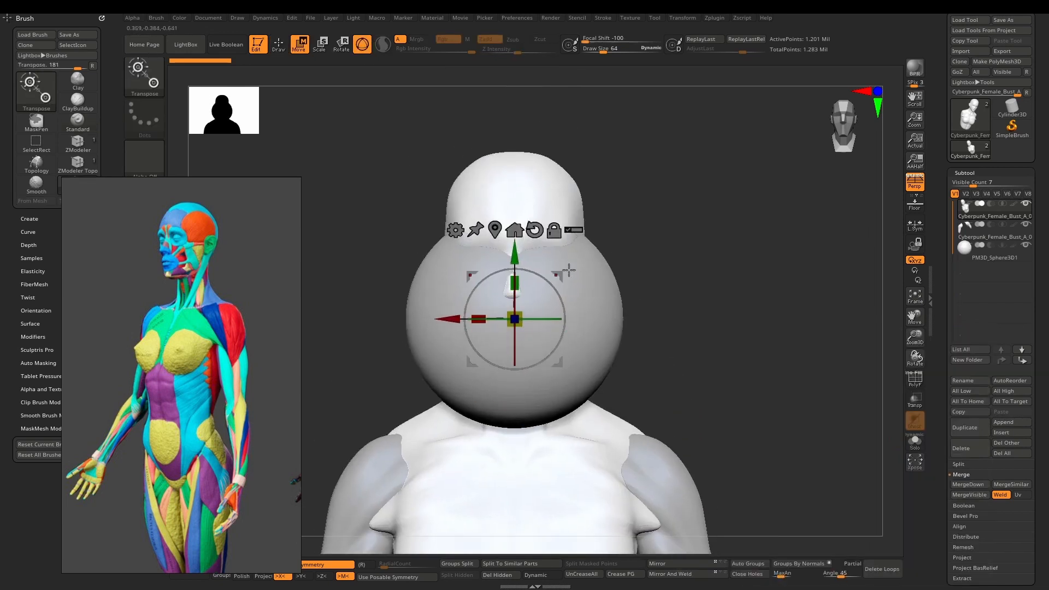
pyautogui.click(615, 298)
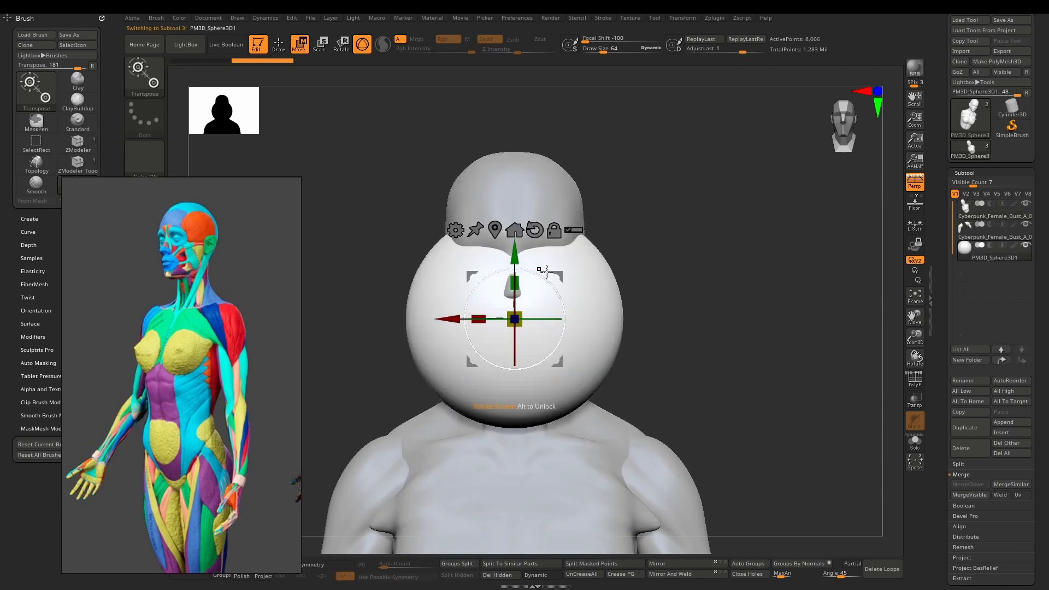
# Step: Scale the sphere down to eyeball size and move it forward into the eye socket on the bust's right side
pyautogui.moveTo(555, 274); pyautogui.dragTo(515, 215)
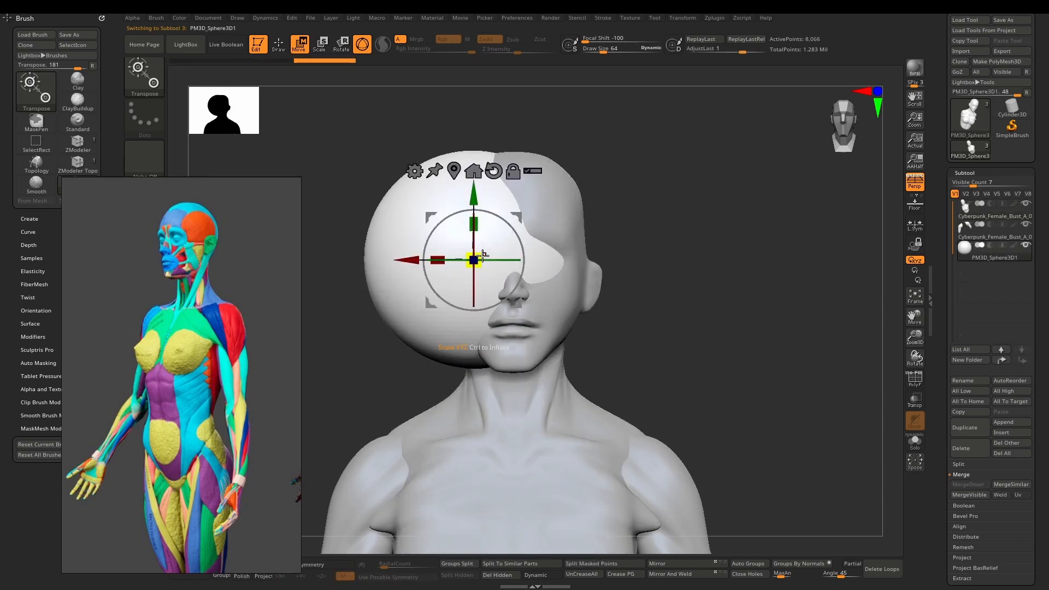
pyautogui.moveTo(480, 252); pyautogui.dragTo(468, 316)
pyautogui.keyDown('shift'); pyautogui.moveTo(468, 315); pyautogui.dragTo(567, 303, button='right'); pyautogui.keyUp('shift')
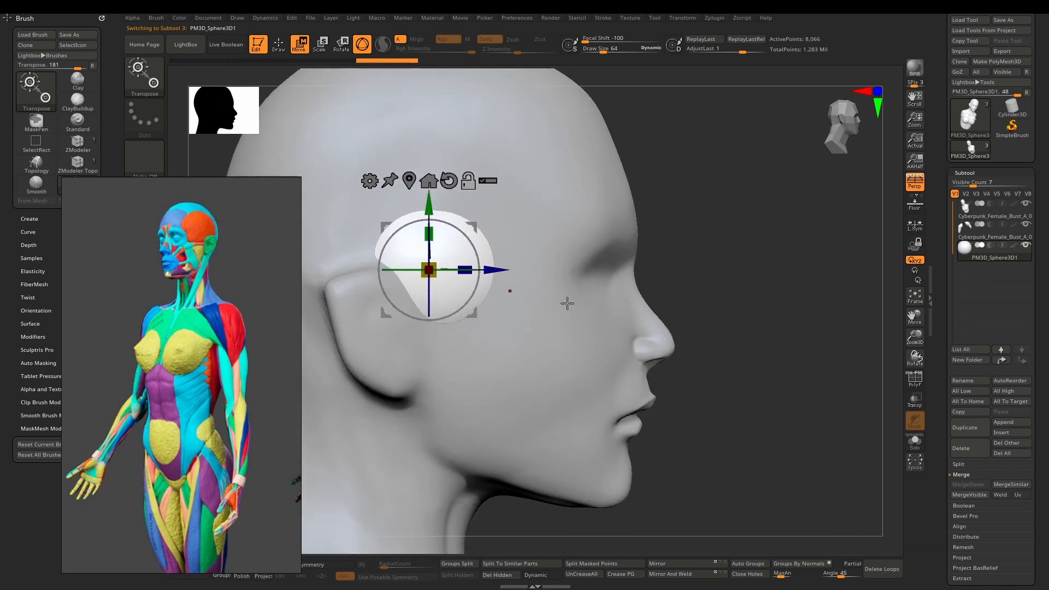
pyautogui.press('q')
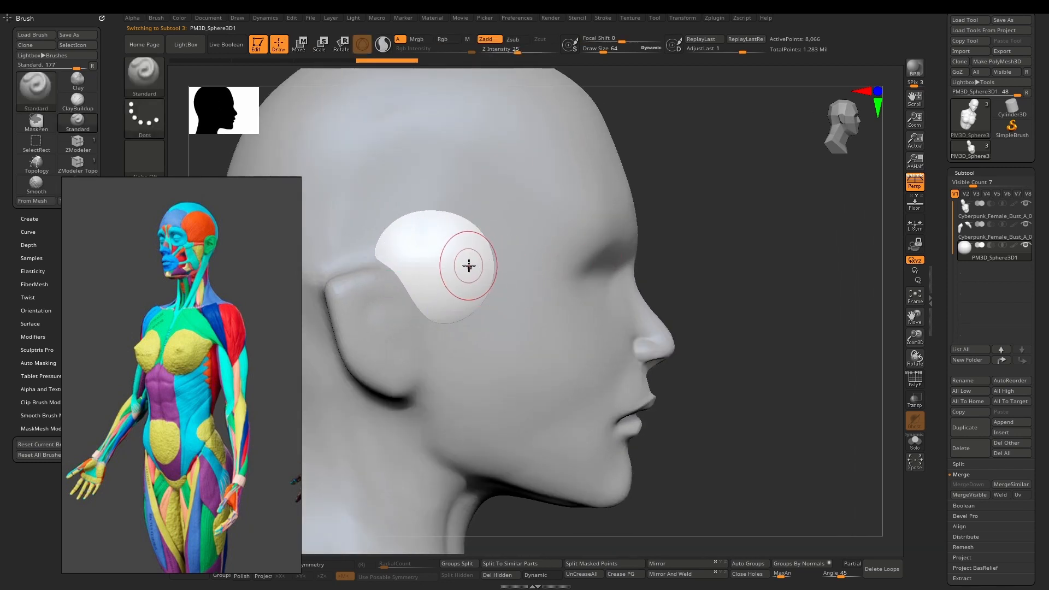
pyautogui.press('w')
pyautogui.moveTo(493, 272); pyautogui.dragTo(645, 272)
pyautogui.moveTo(727, 268); pyautogui.dragTo(511, 278, button='right')
pyautogui.moveTo(489, 280); pyautogui.dragTo(508, 331)
pyautogui.moveTo(593, 303)
pyautogui.mouseDown(button='right')
pyautogui.moveTo(552, 297)
pyautogui.moveTo(595, 292)
pyautogui.mouseUp(button='right')
pyautogui.keyDown('alt'); pyautogui.moveTo(595, 292); pyautogui.dragTo(531, 301, button='right'); pyautogui.keyUp('alt')
# Step: Turn off perspective, enable transparency, and nudge the eyeball inward and vertically to fit its socket
pyautogui.click(915, 183)
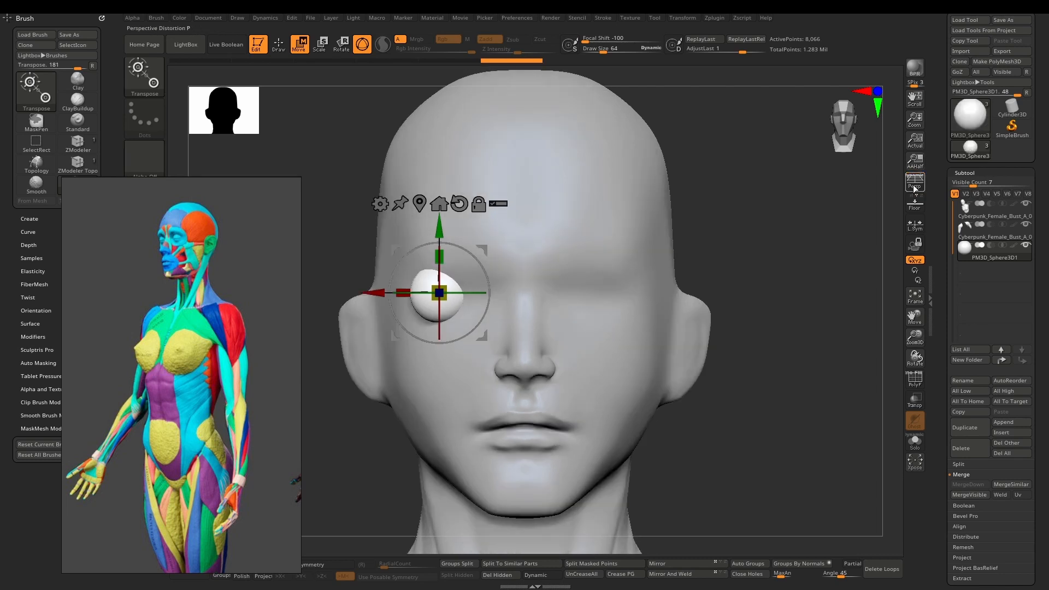
pyautogui.click(914, 398)
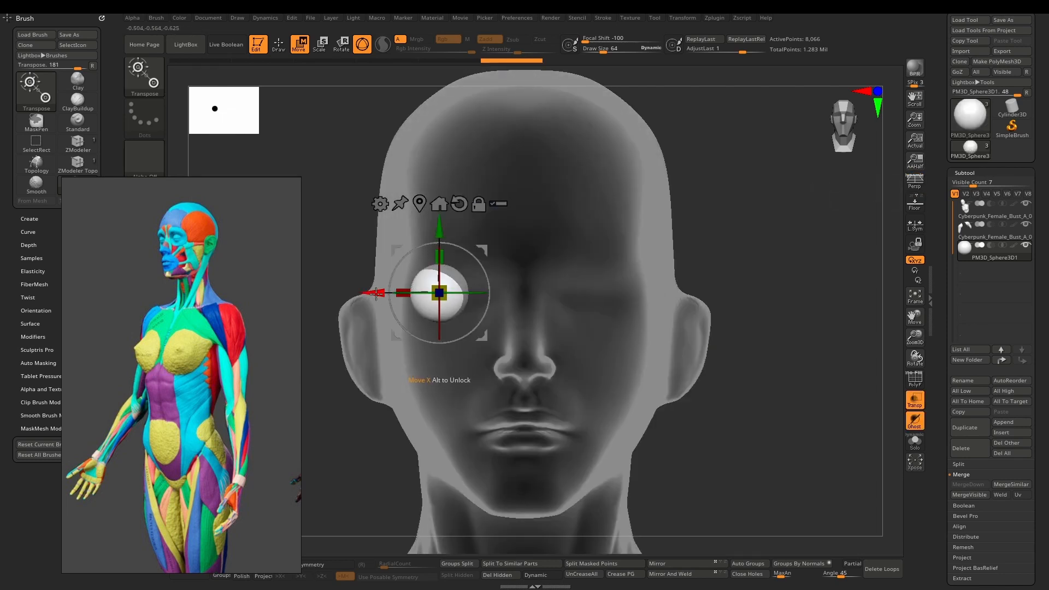
pyautogui.moveTo(376, 293); pyautogui.dragTo(393, 294)
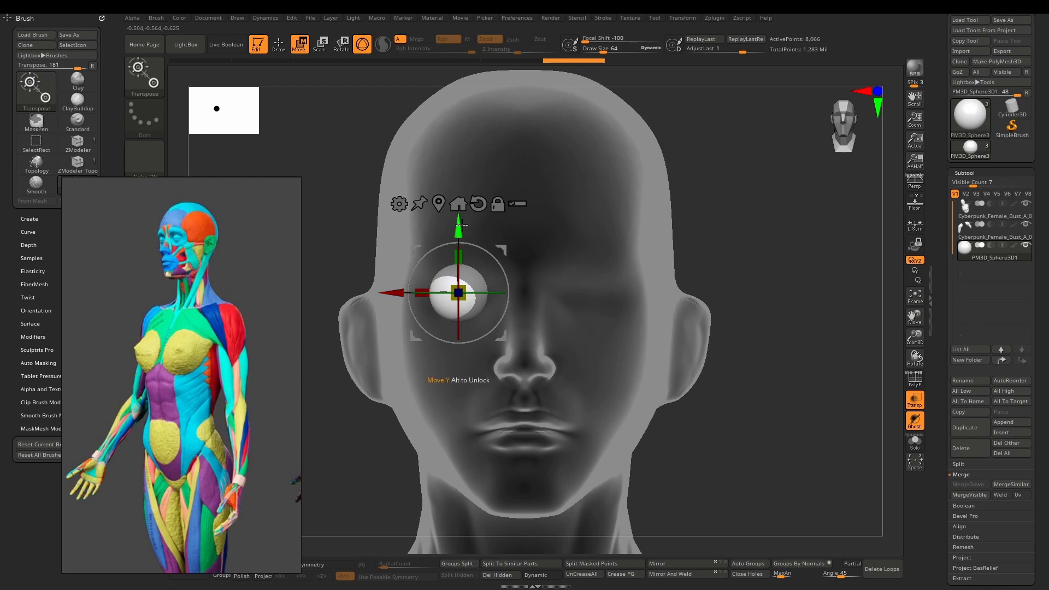
pyautogui.moveTo(460, 233); pyautogui.dragTo(460, 235)
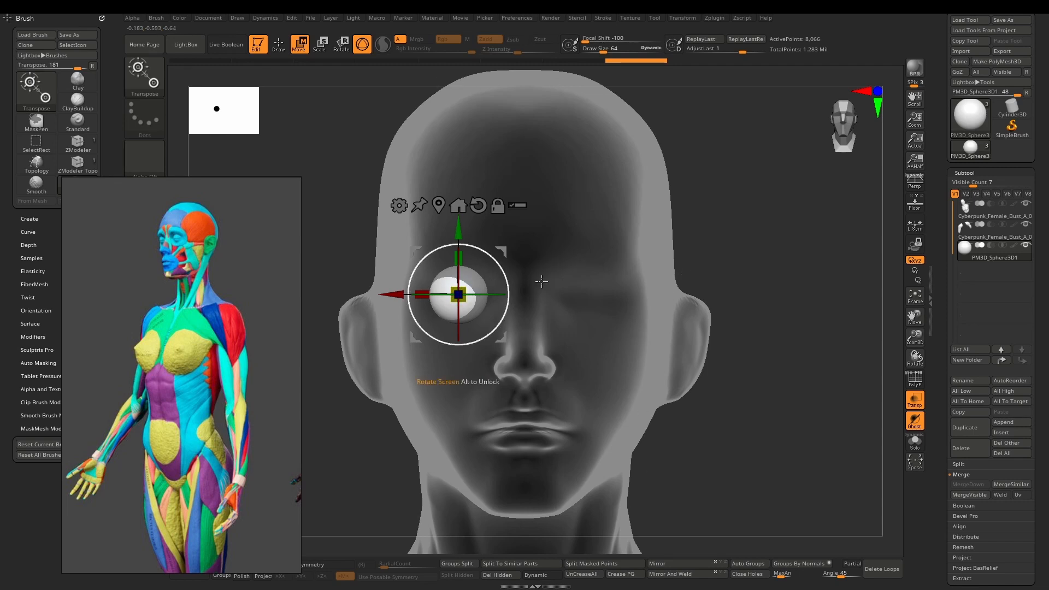
pyautogui.moveTo(460, 234); pyautogui.dragTo(460, 234)
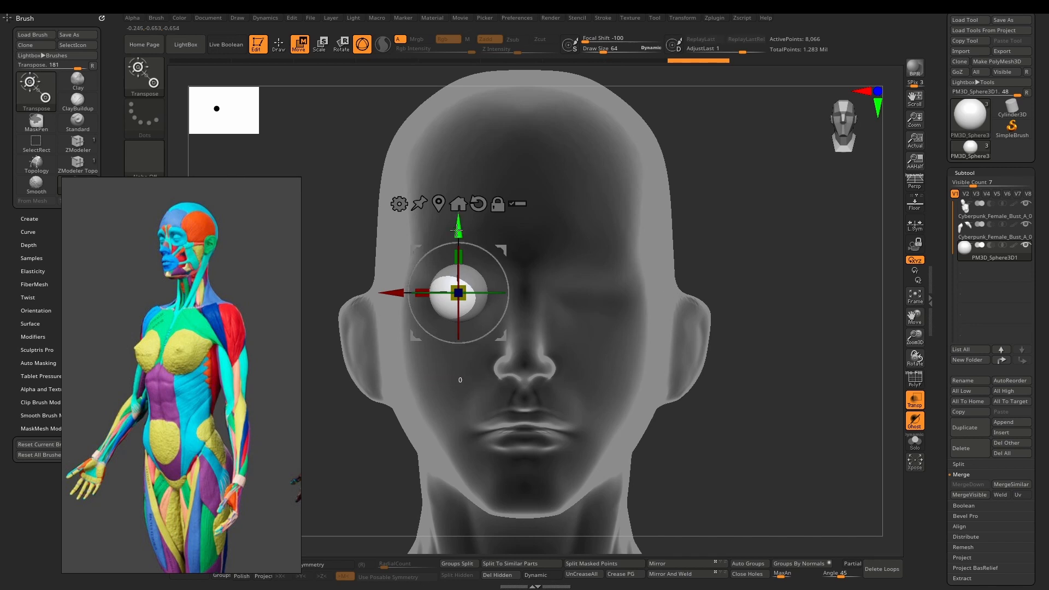
pyautogui.moveTo(456, 230); pyautogui.dragTo(457, 229)
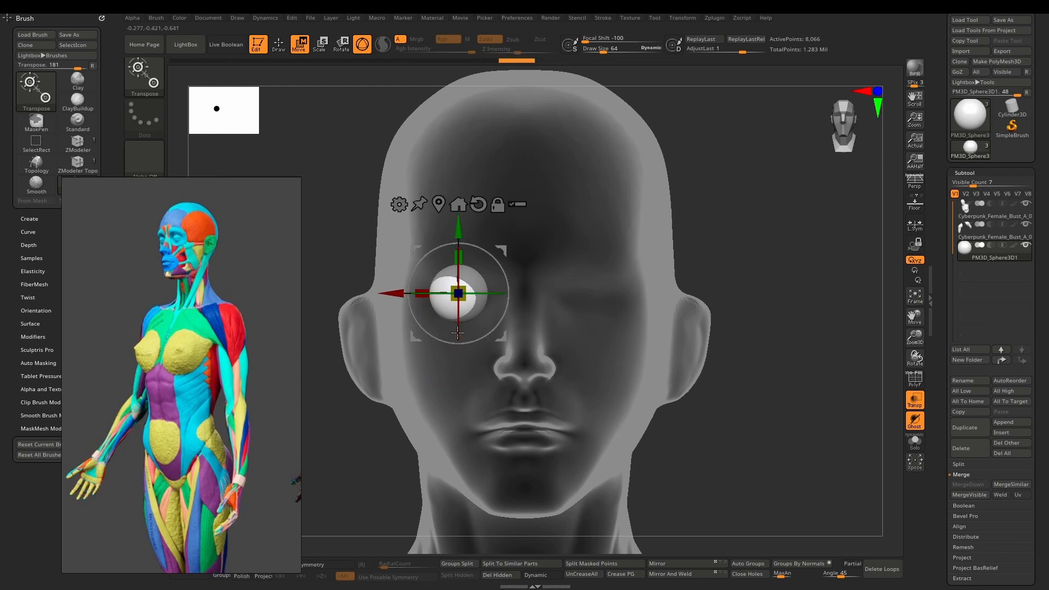
pyautogui.moveTo(471, 318); pyautogui.dragTo(499, 315, button='right')
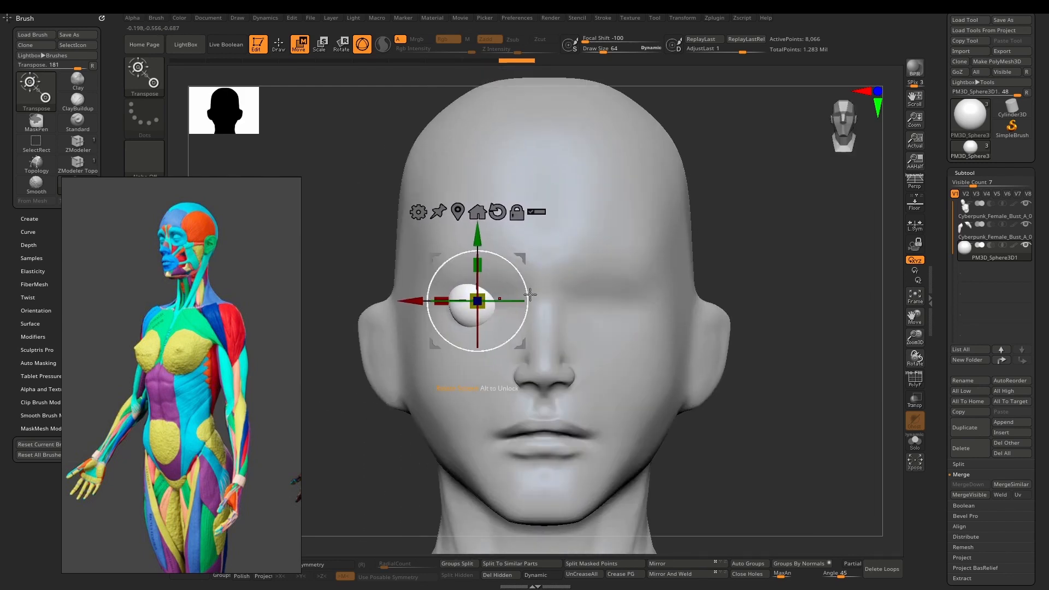
pyautogui.click(915, 400)
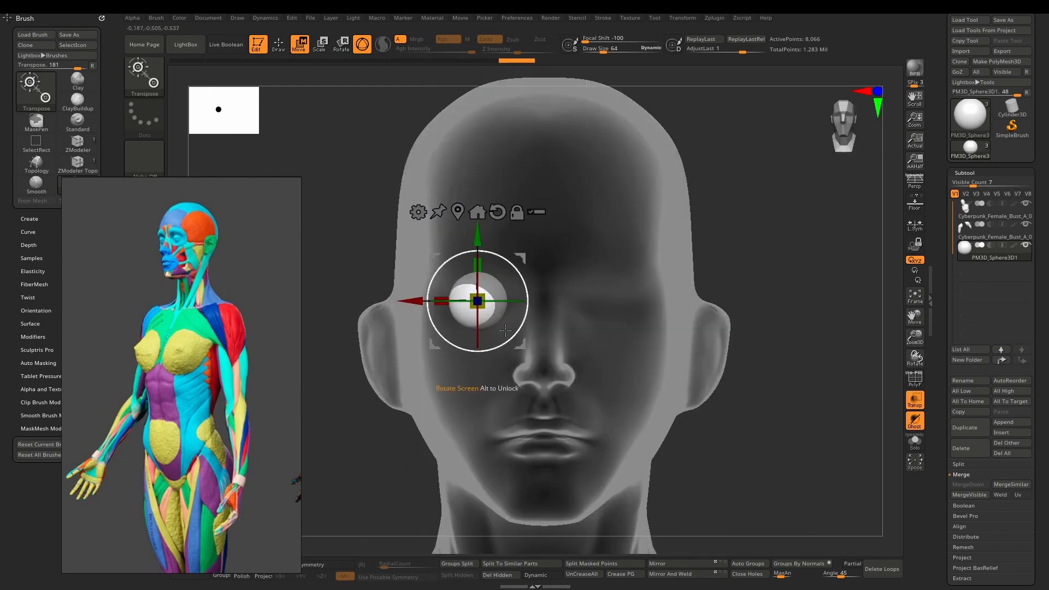
# Step: Try a duplicate of the eyeball shifted toward the nose to gauge the eye spacing, and undo it
pyautogui.keyDown('alt'); pyautogui.moveTo(413, 300); pyautogui.dragTo(474, 297); pyautogui.keyUp('alt')
pyautogui.hotkey('ctrl', 'z')
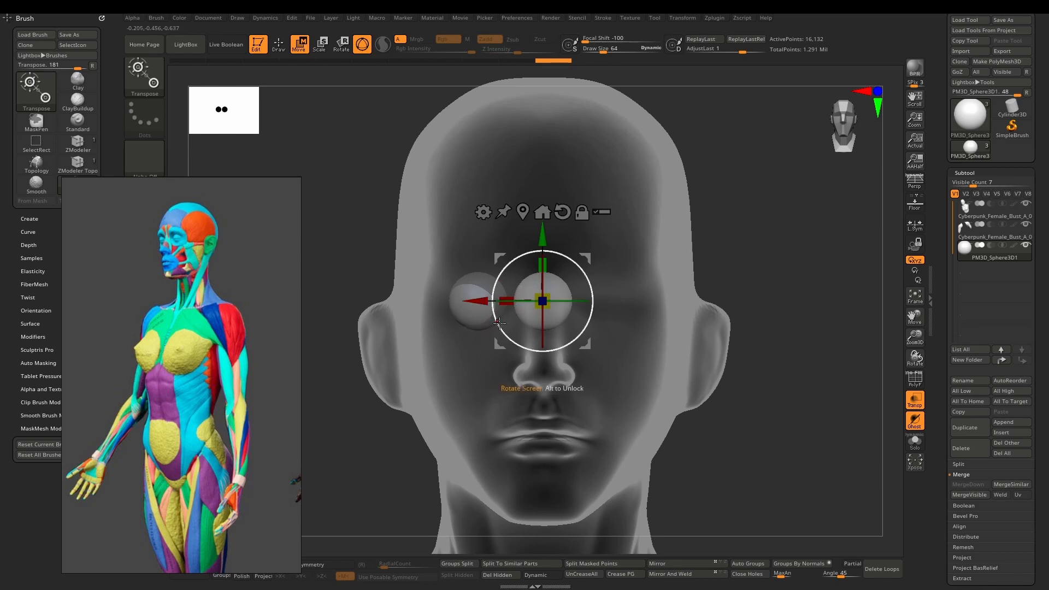
pyautogui.hotkey('ctrl', 'z')
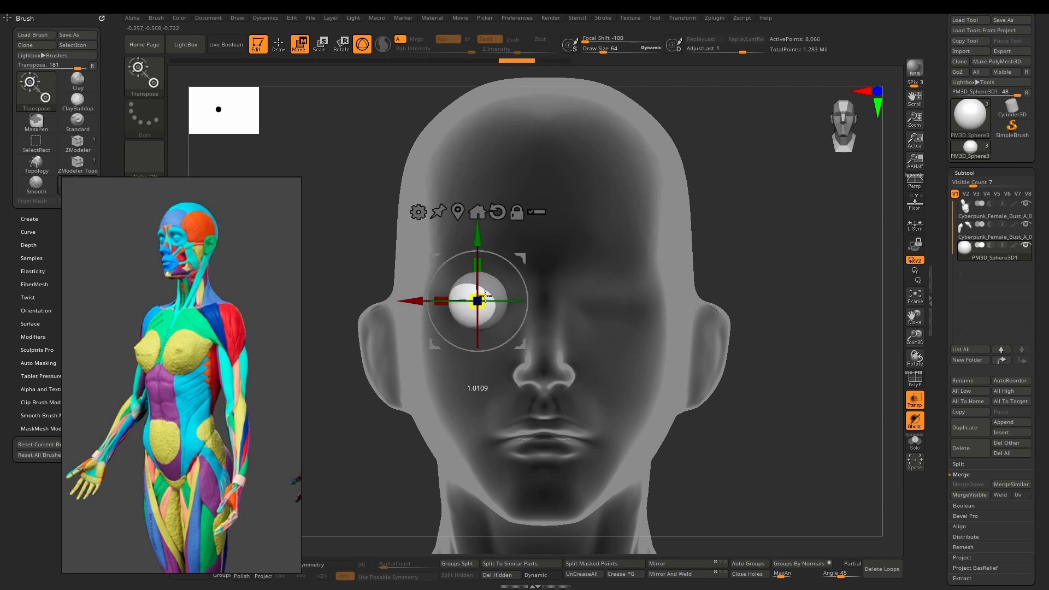
# Step: Enlarge the eyeball slightly and copy it to the opposite eye socket with Mirror And Weld
pyautogui.moveTo(485, 296); pyautogui.dragTo(493, 288)
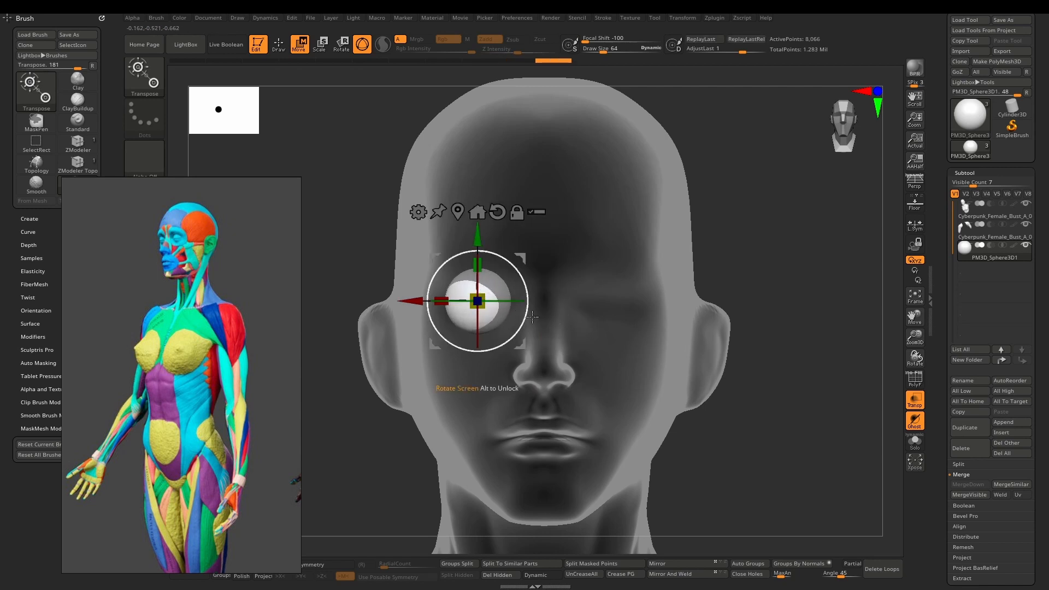
pyautogui.click(694, 578)
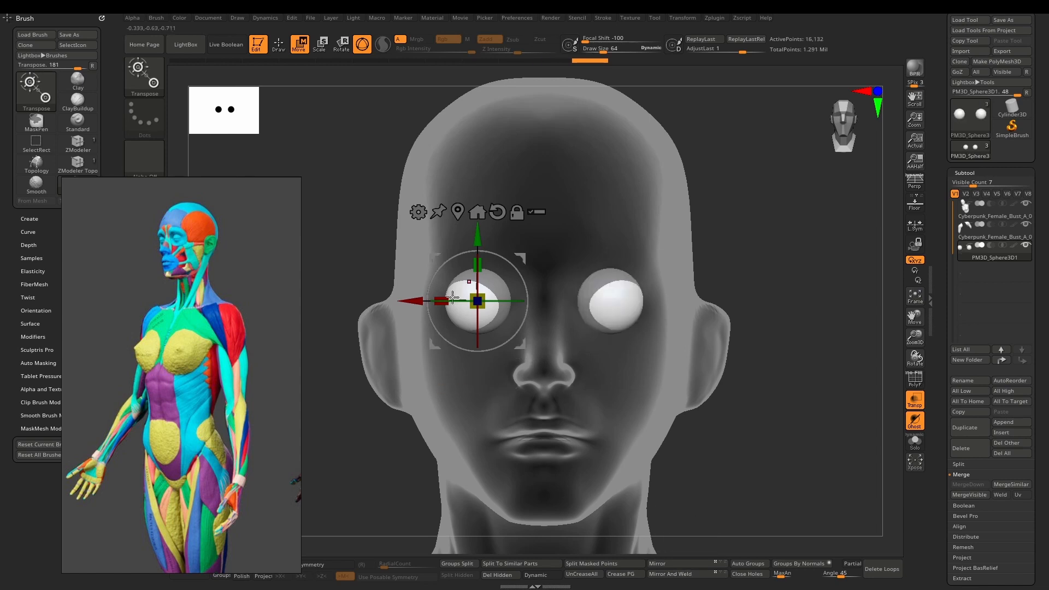
# Step: Check the gap between the eyes with a temporary copy, undo it, and inspect the eyeballs in profile without transparency
pyautogui.keyDown('ctrl'); pyautogui.moveTo(450, 308); pyautogui.dragTo(478, 293); pyautogui.keyUp('ctrl')
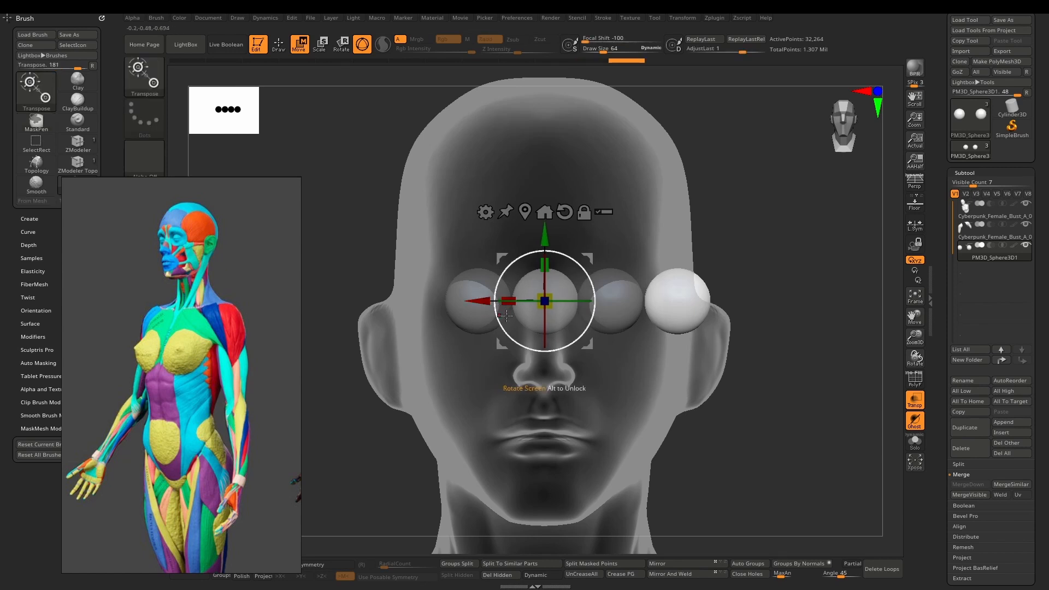
pyautogui.hotkey('ctrl', 'z')
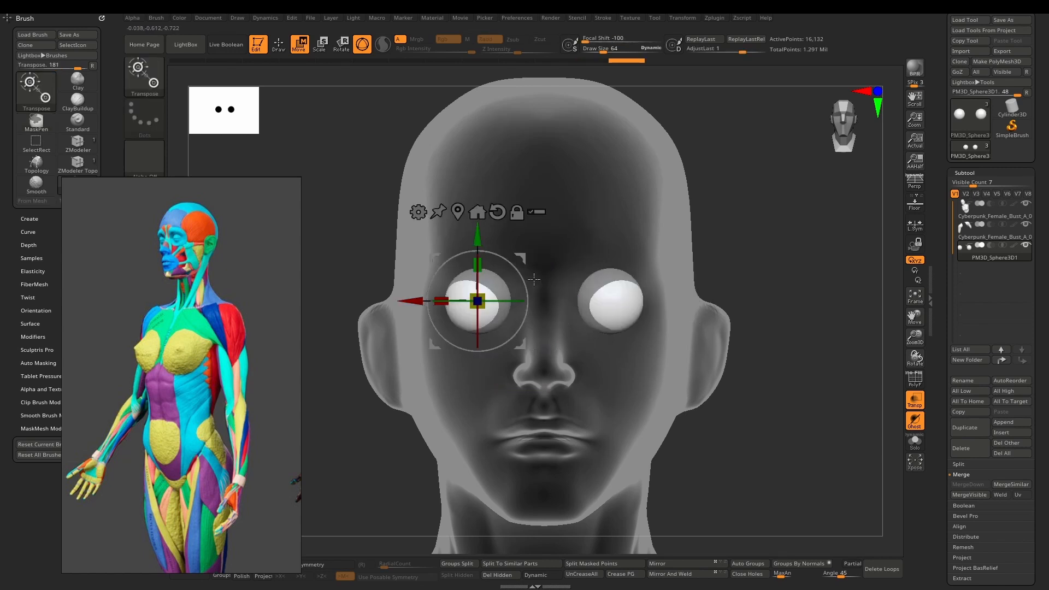
pyautogui.hotkey('shift', 't')
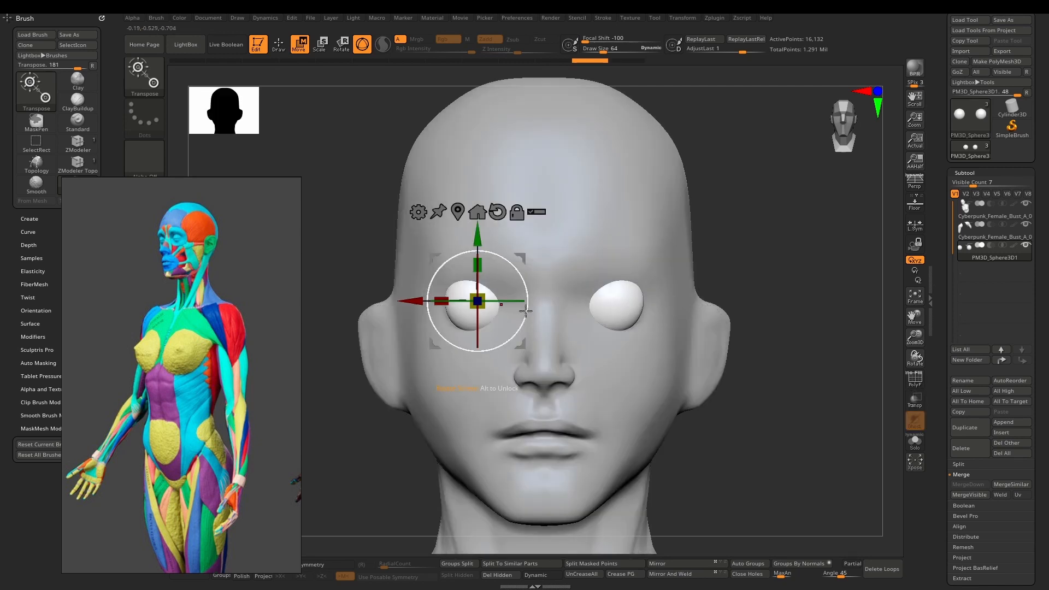
pyautogui.moveTo(519, 314); pyautogui.dragTo(469, 295, button='right')
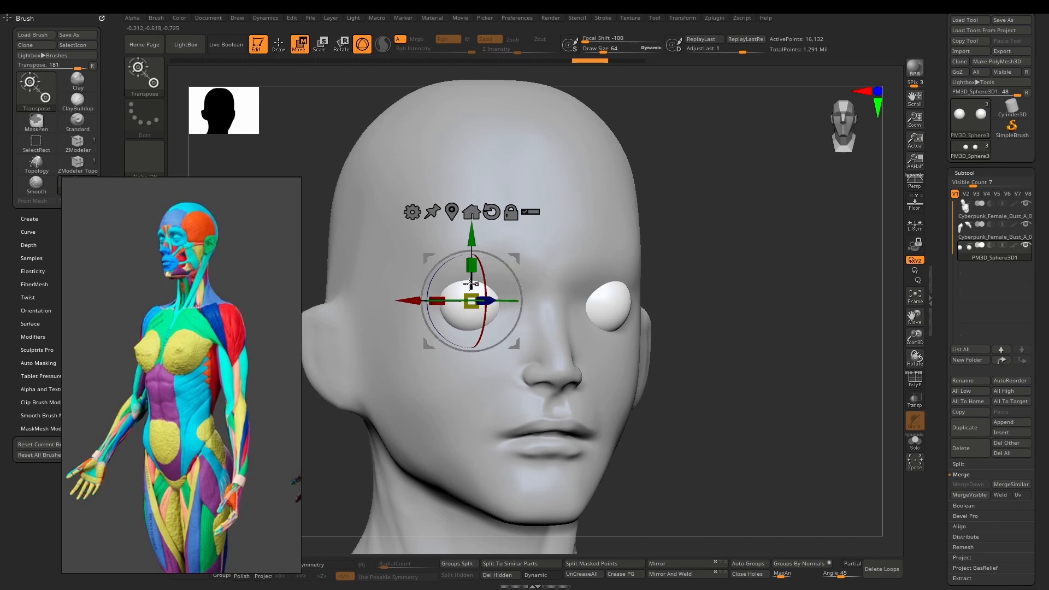
pyautogui.moveTo(538, 309)
pyautogui.mouseDown(button='right')
pyautogui.moveTo(519, 314)
pyautogui.moveTo(518, 284)
pyautogui.moveTo(557, 304)
pyautogui.mouseUp(button='right')
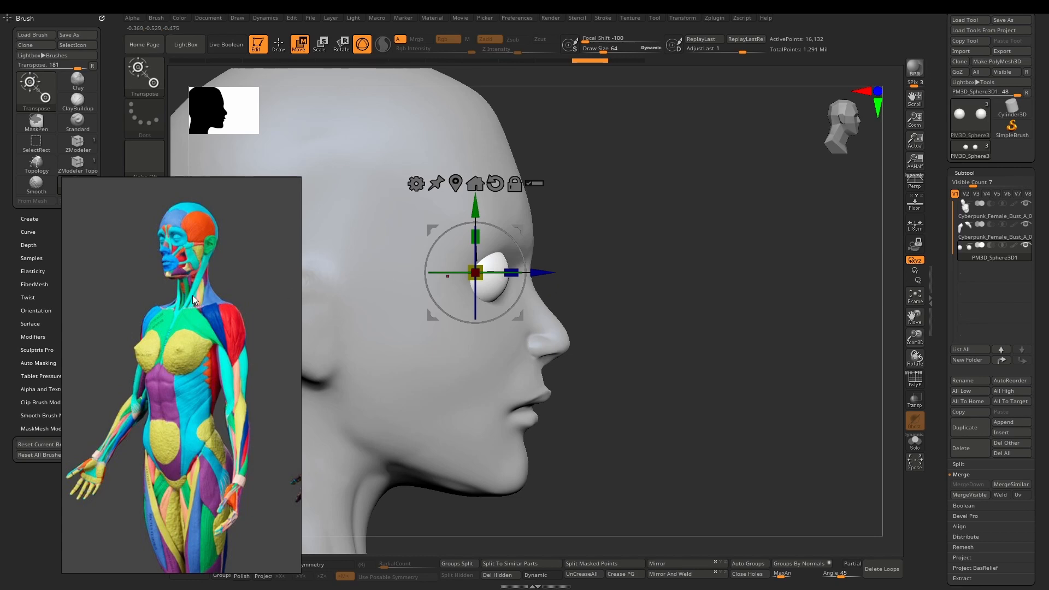
# Step: Browse the reference board from the muscle anatomy charts to the cyberpunk portraits and examine the face with blue and pink hair
pyautogui.scroll(-5, 194, 290)
pyautogui.moveTo(109, 295); pyautogui.dragTo(256, 318, button='middle')
pyautogui.moveTo(82, 322); pyautogui.dragTo(215, 289, button='middle')
pyautogui.scroll(6, 145, 288)
pyautogui.scroll(-4, 126, 290)
pyautogui.moveTo(67, 300); pyautogui.dragTo(104, 303, button='middle')
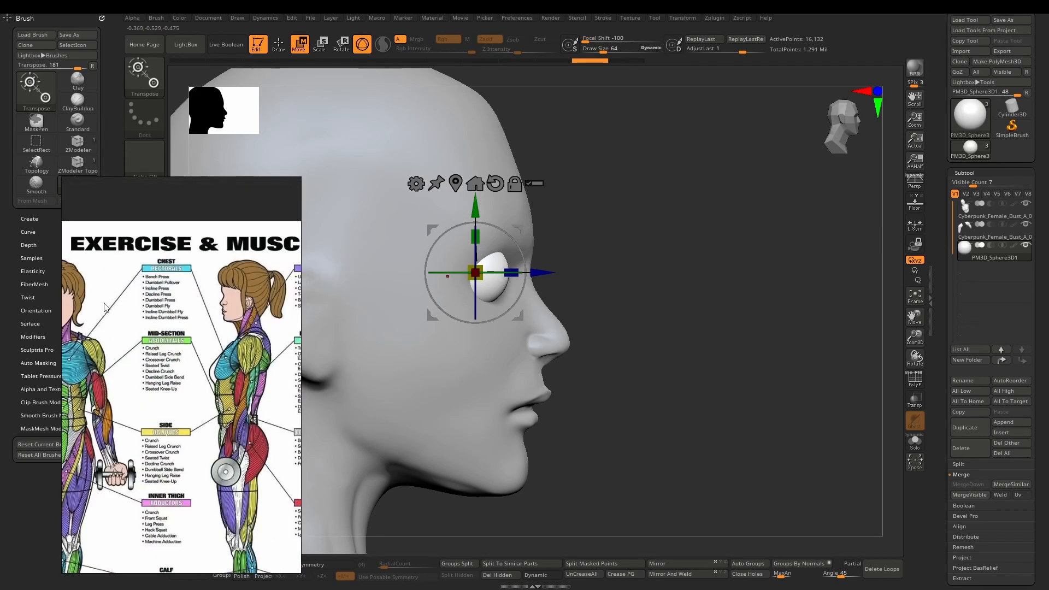
pyautogui.scroll(-6, 105, 307)
pyautogui.scroll(4, 126, 336)
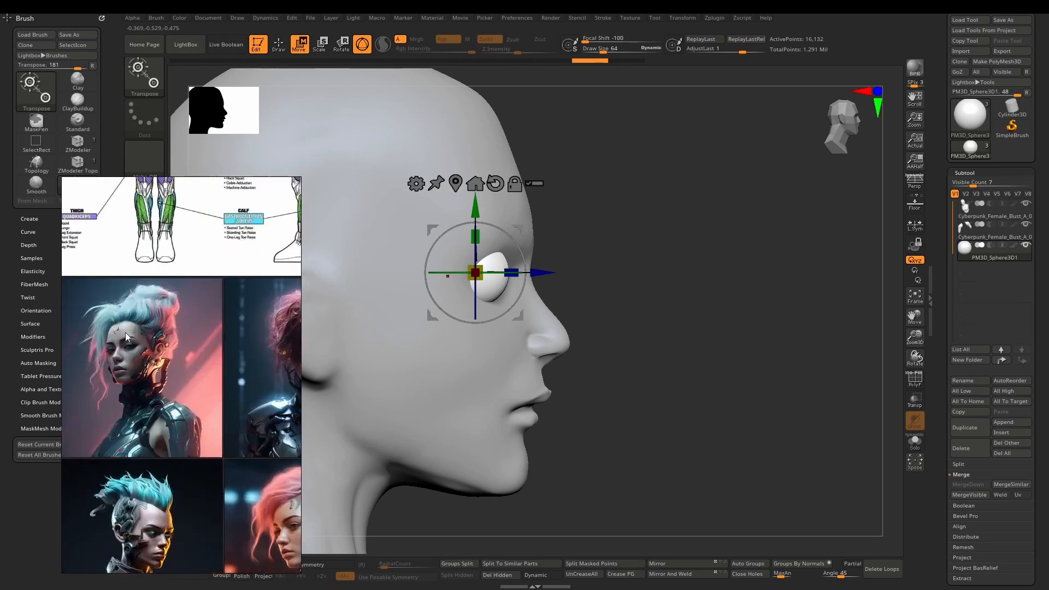
pyautogui.scroll(5, 126, 332)
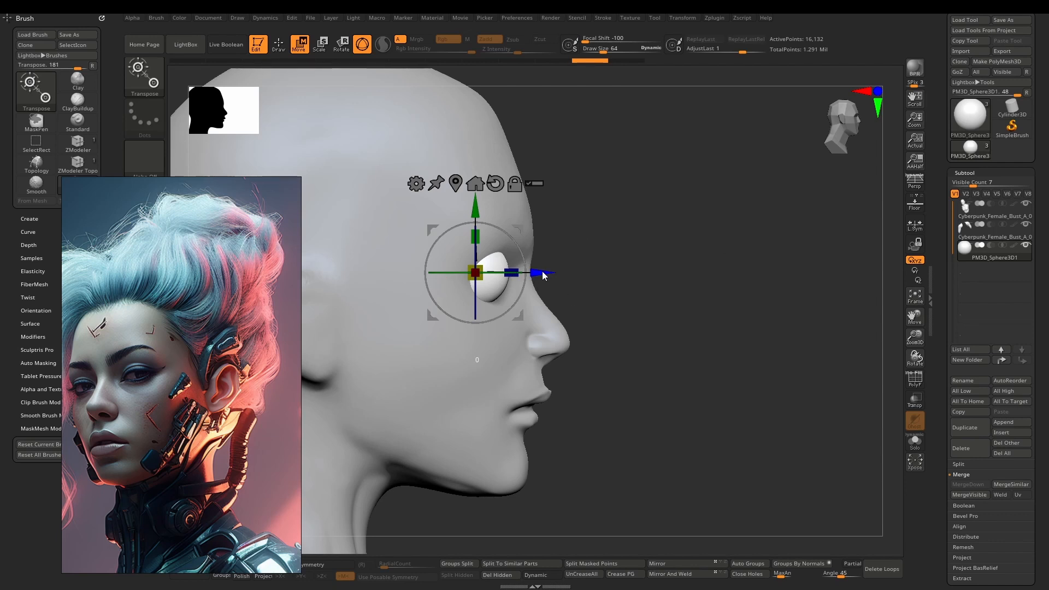
# Step: Nudge the eyeballs slightly forward in the profile view and check their placement from the front
pyautogui.moveTo(542, 271); pyautogui.dragTo(538, 272)
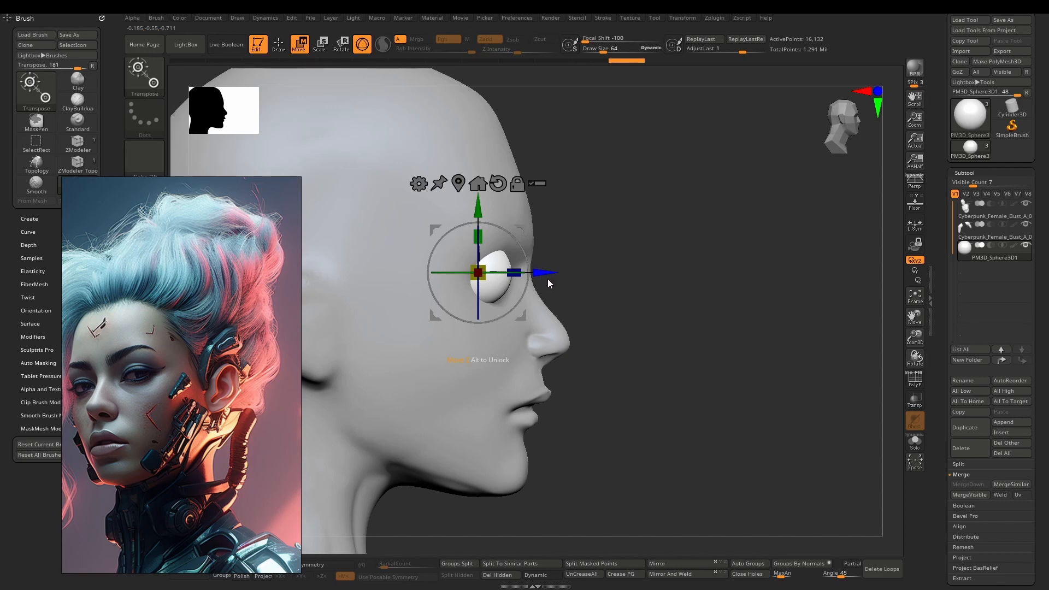
pyautogui.moveTo(572, 270); pyautogui.dragTo(556, 295)
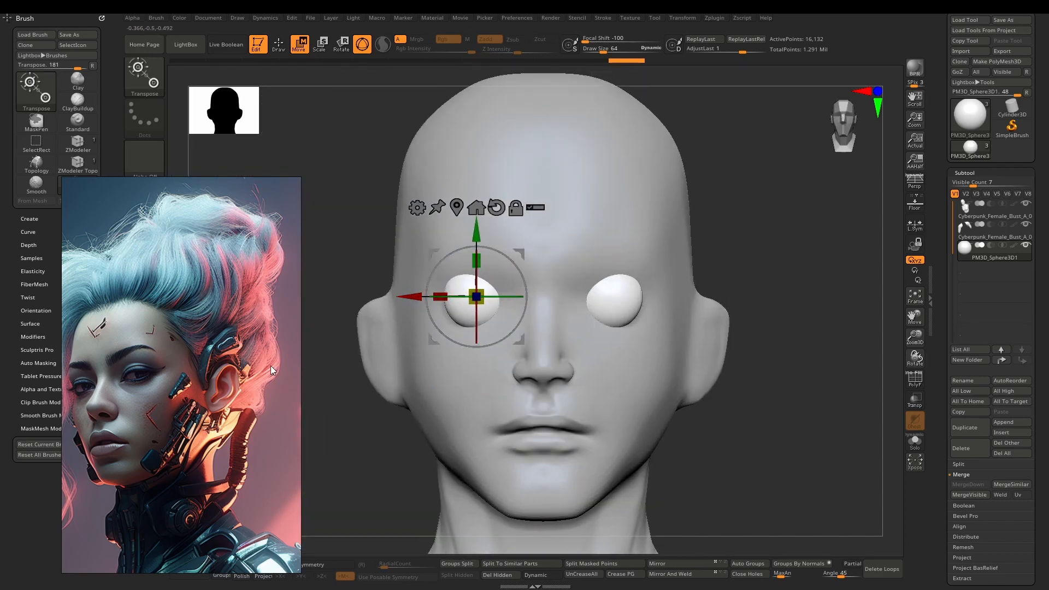
# Step: Examine the eyes and lids in the other cyberpunk portraits, ending on a close view of the pink-haired woman's face
pyautogui.scroll(-6, 163, 414)
pyautogui.moveTo(249, 347); pyautogui.dragTo(215, 310, button='middle')
pyautogui.scroll(5, 234, 290)
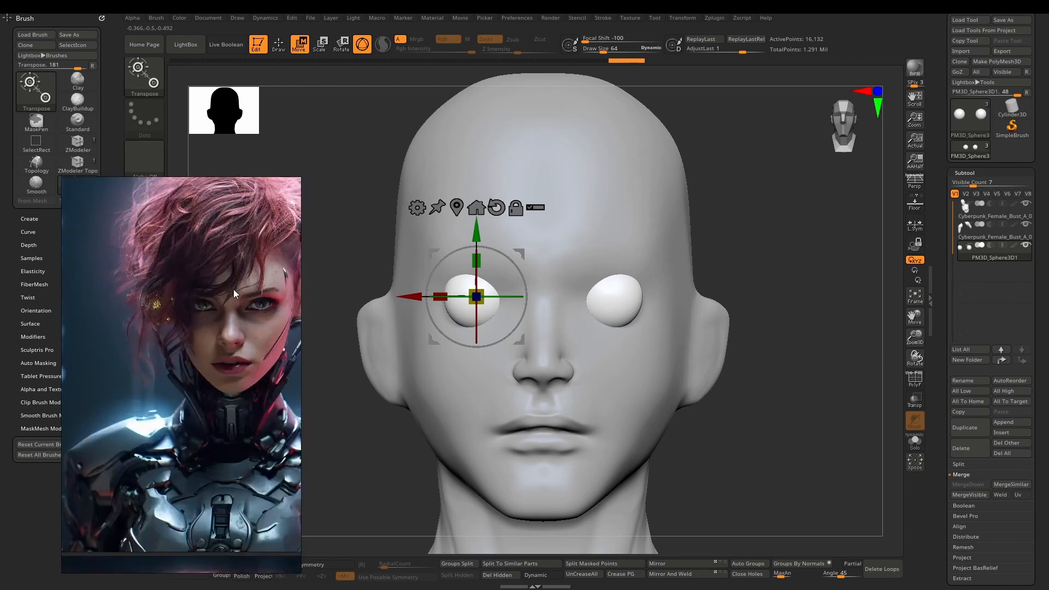
pyautogui.scroll(4, 234, 290)
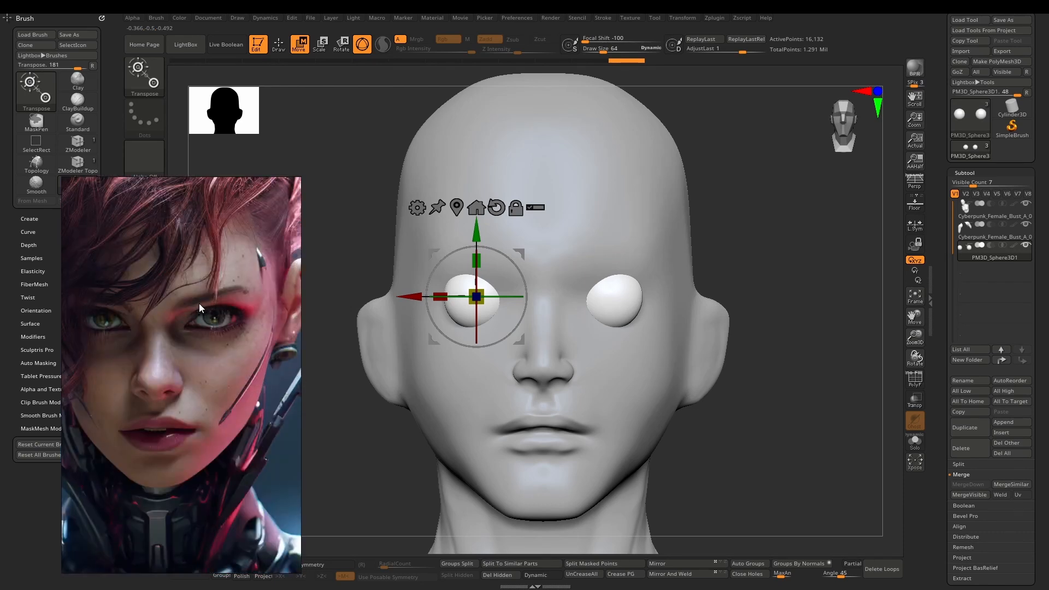
pyautogui.scroll(5, 205, 305)
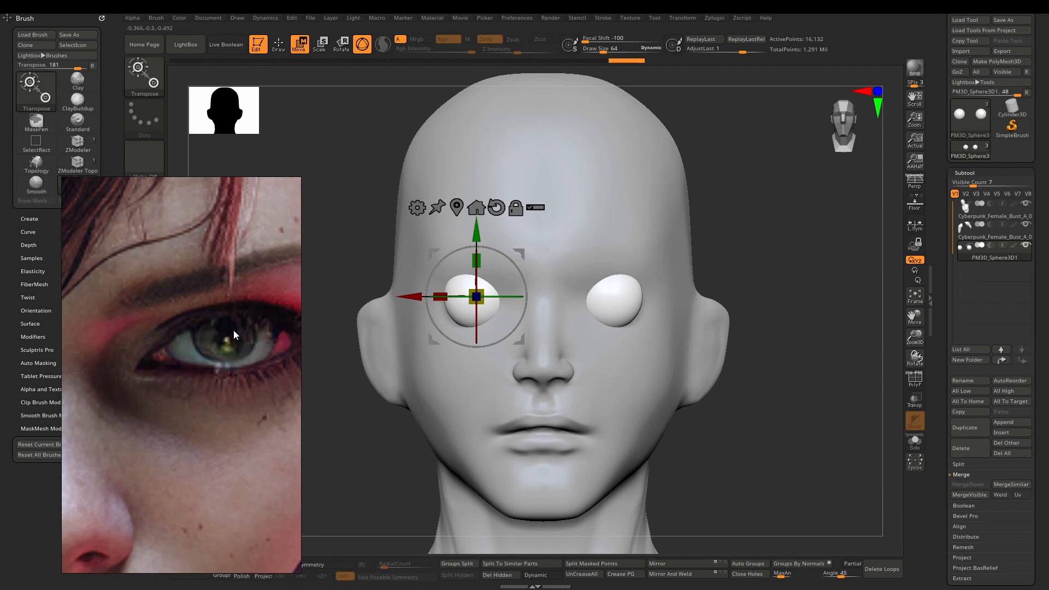
pyautogui.scroll(-5, 217, 340)
pyautogui.moveTo(188, 423); pyautogui.dragTo(208, 303, button='middle')
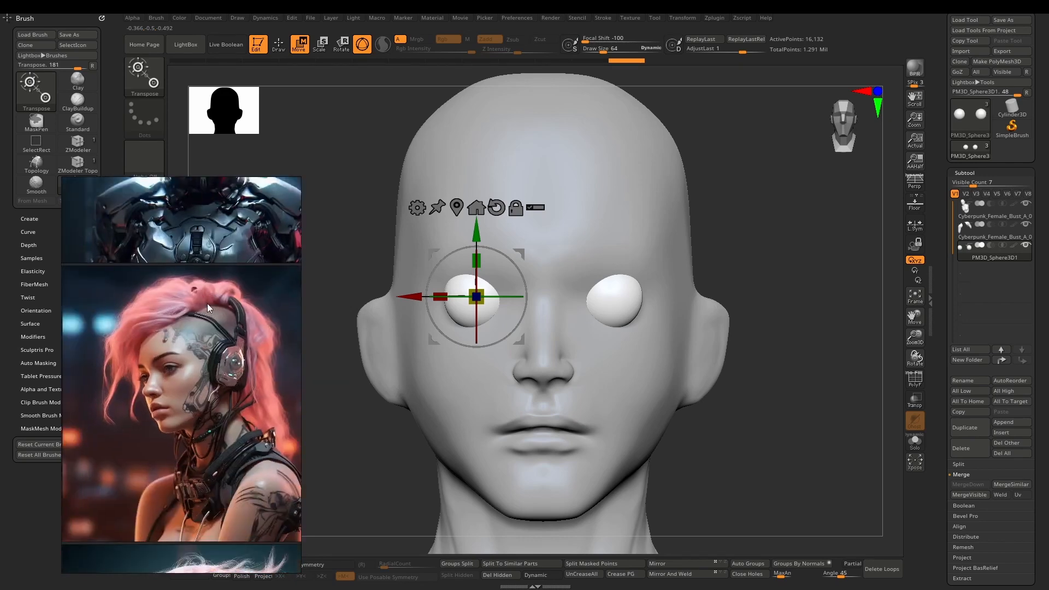
pyautogui.scroll(4, 179, 377)
pyautogui.moveTo(147, 324); pyautogui.dragTo(172, 304, button='middle')
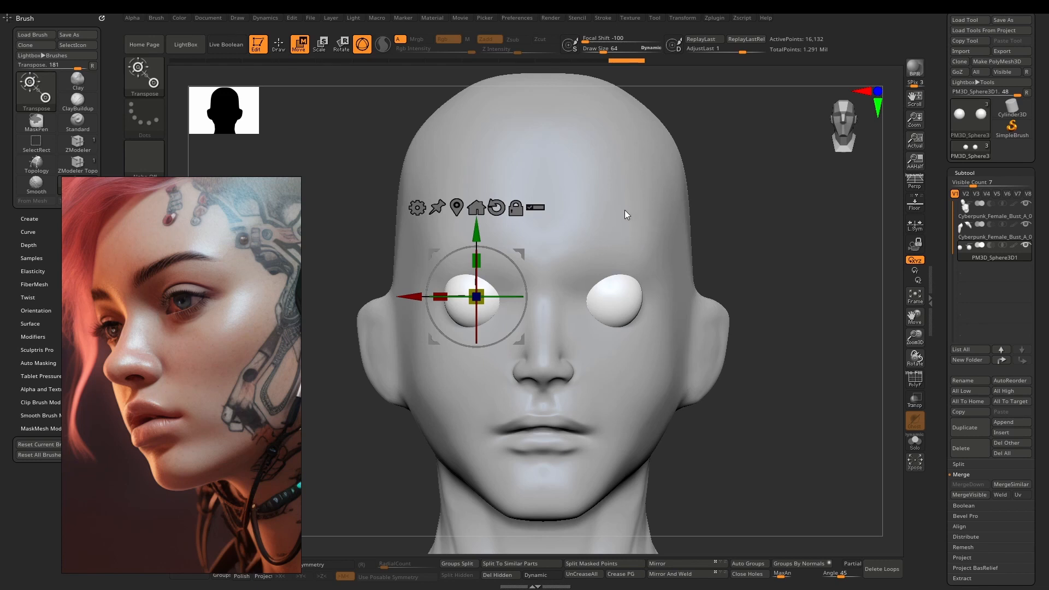
# Step: Return to Draw mode, make the bust the active subtool, and view the head at three-quarters
pyautogui.click(278, 43)
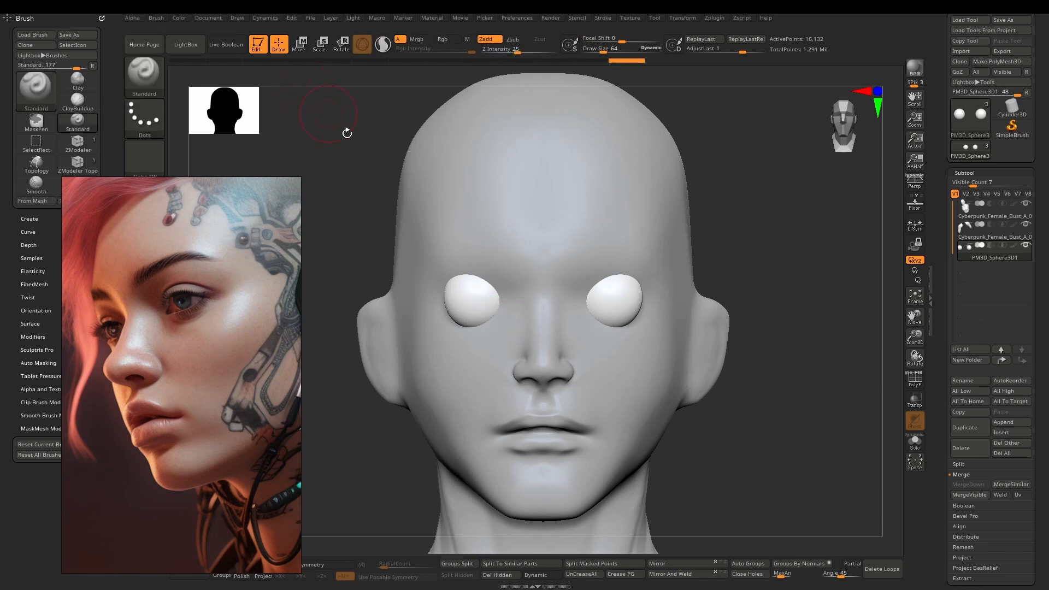
pyautogui.keyDown('alt'); pyautogui.click(507, 207); pyautogui.keyUp('alt')
pyautogui.moveTo(491, 269); pyautogui.dragTo(508, 276, button='right')
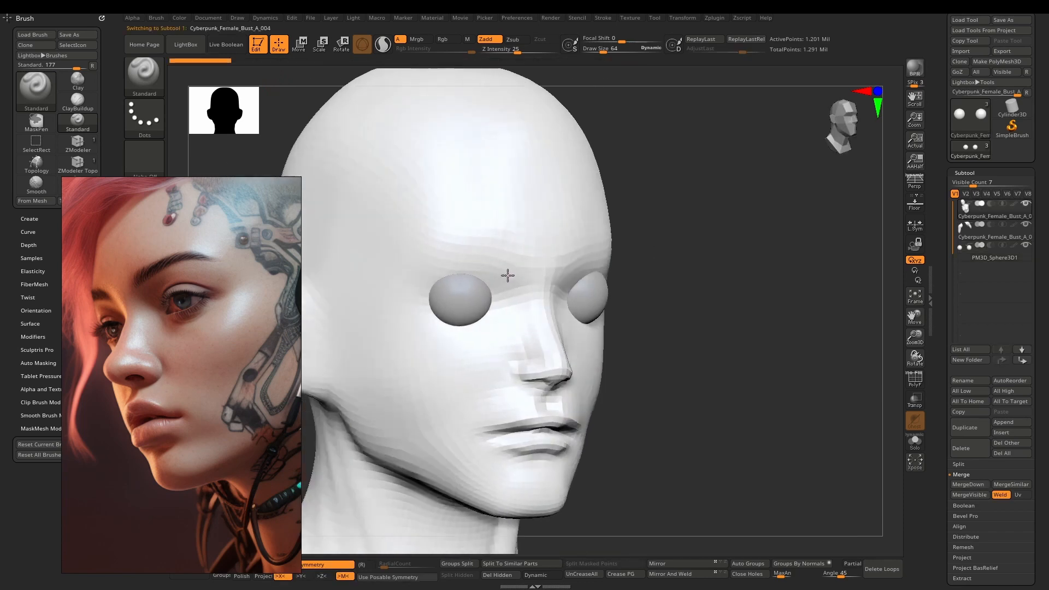
# Step: Apply a darker grey standard material to the model, moving the reference image out of the way and back beside the head
pyautogui.moveTo(171, 299); pyautogui.dragTo(732, 242)
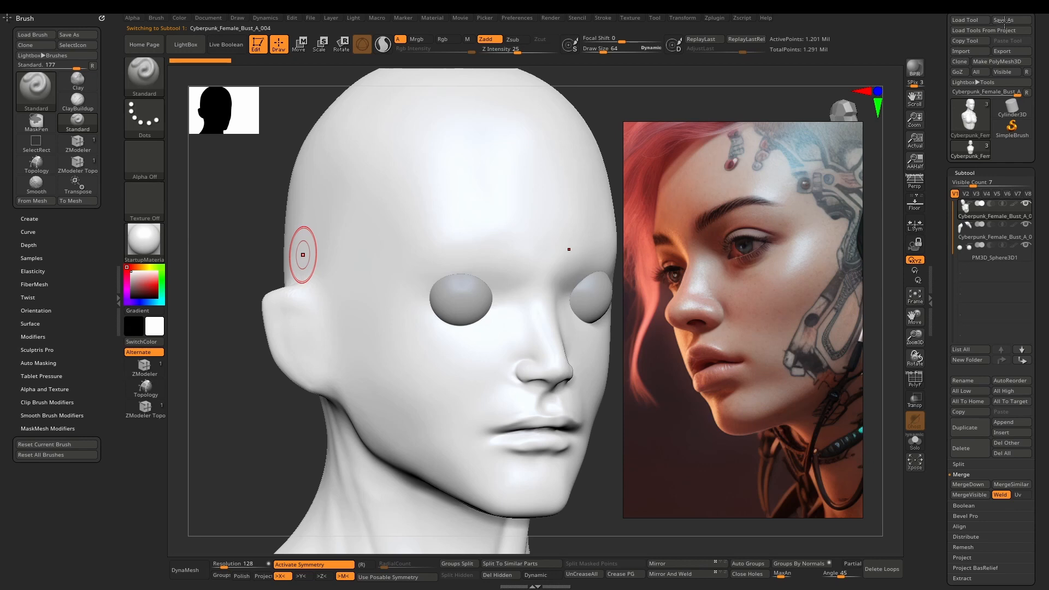
pyautogui.scroll(2, 965, 94)
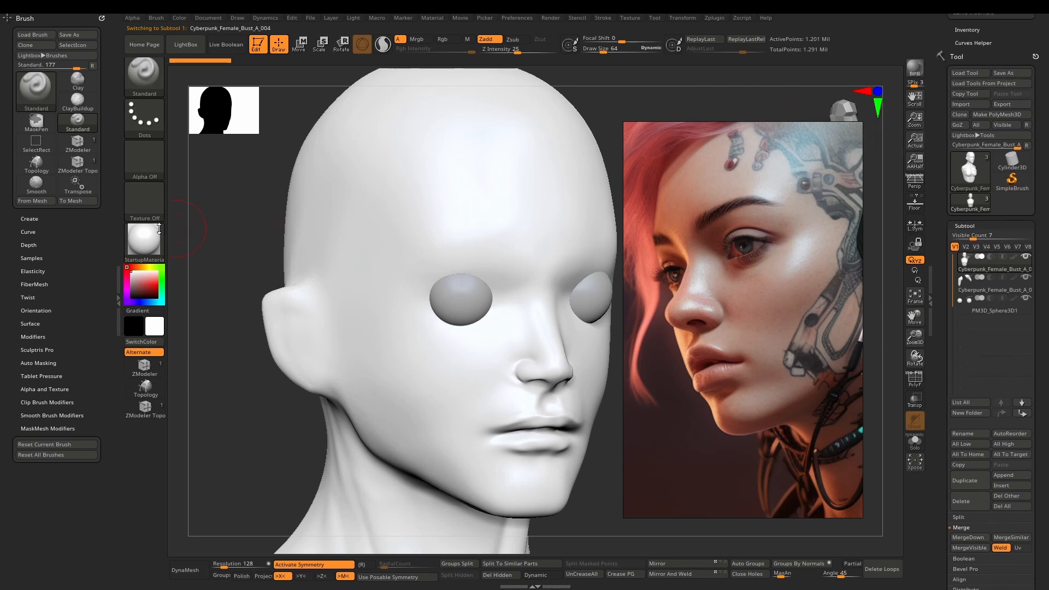
pyautogui.click(141, 238)
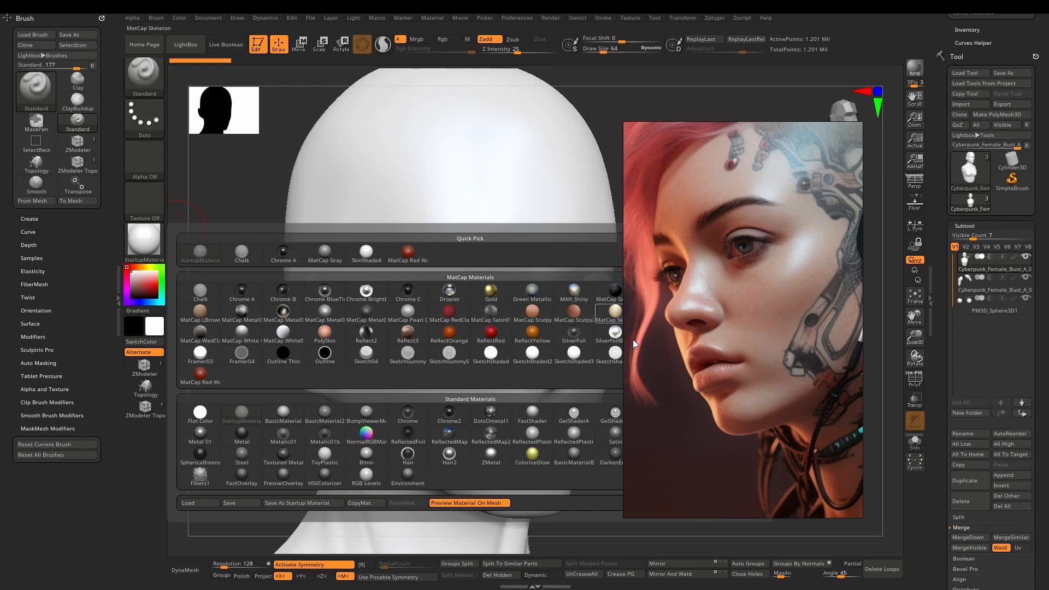
pyautogui.click(532, 437)
pyautogui.moveTo(753, 303); pyautogui.dragTo(136, 369)
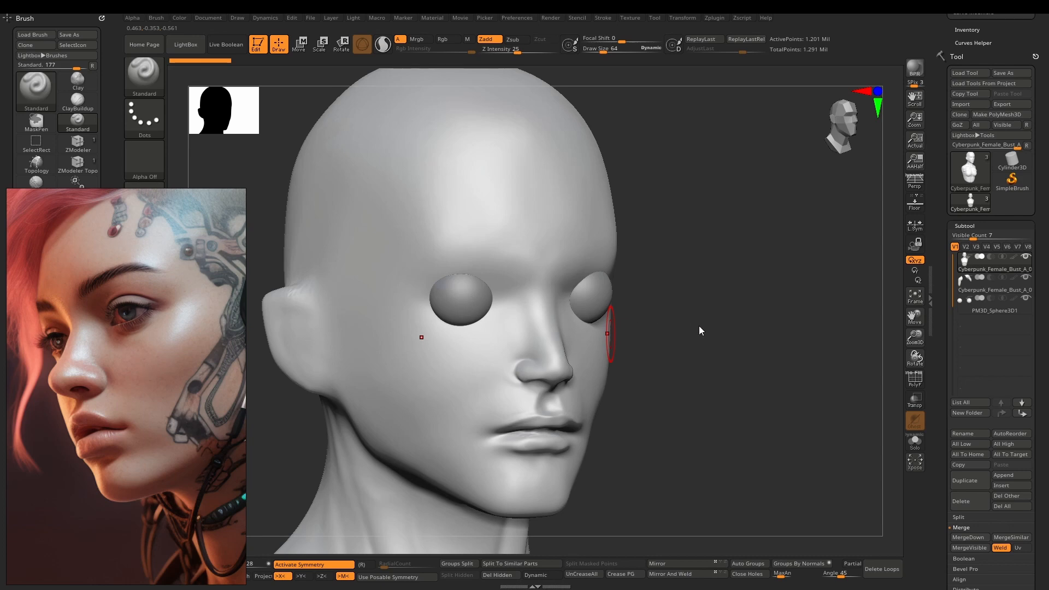
# Step: Carve the face inward around the inner and upper edges of the eyeballs with the Standard brush
pyautogui.moveTo(579, 293)
pyautogui.mouseDown(button='right')
pyautogui.moveTo(558, 262)
pyautogui.moveTo(517, 295)
pyautogui.moveTo(533, 294)
pyautogui.moveTo(519, 293)
pyautogui.mouseUp(button='right')
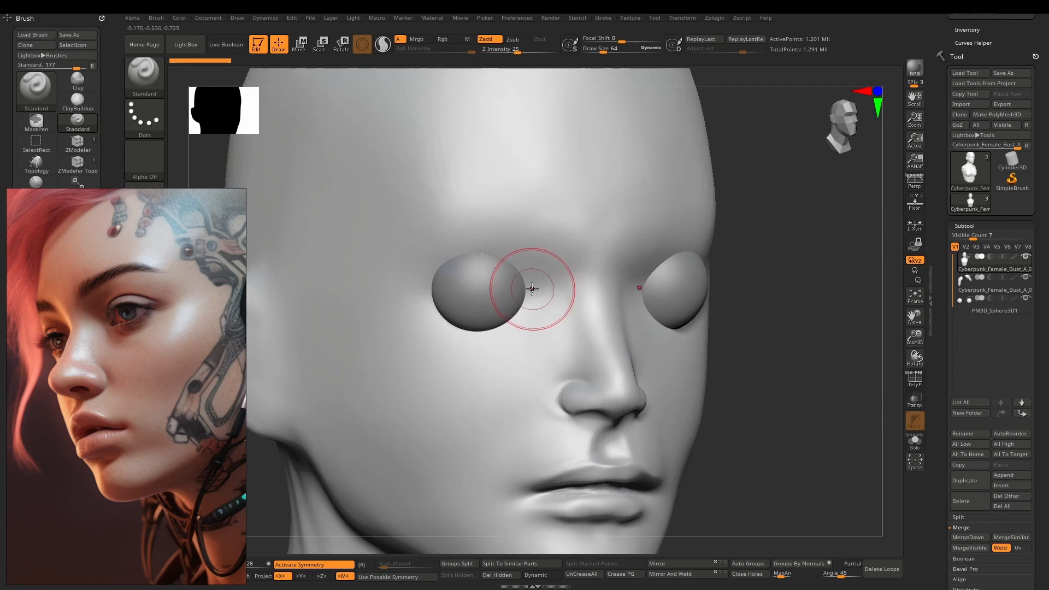
pyautogui.moveTo(539, 298)
pyautogui.keyDown('alt'); pyautogui.mouseDown()
pyautogui.moveTo(479, 260)
pyautogui.moveTo(508, 267)
pyautogui.moveTo(452, 265)
pyautogui.mouseUp(); pyautogui.keyUp('alt')
pyautogui.keyDown('alt'); pyautogui.moveTo(526, 271); pyautogui.dragTo(461, 253); pyautogui.keyUp('alt')
# Step: Turn on transparency and build up the lower and outer rims of the eye sockets with the Standard brush
pyautogui.hotkey('shift', 't')
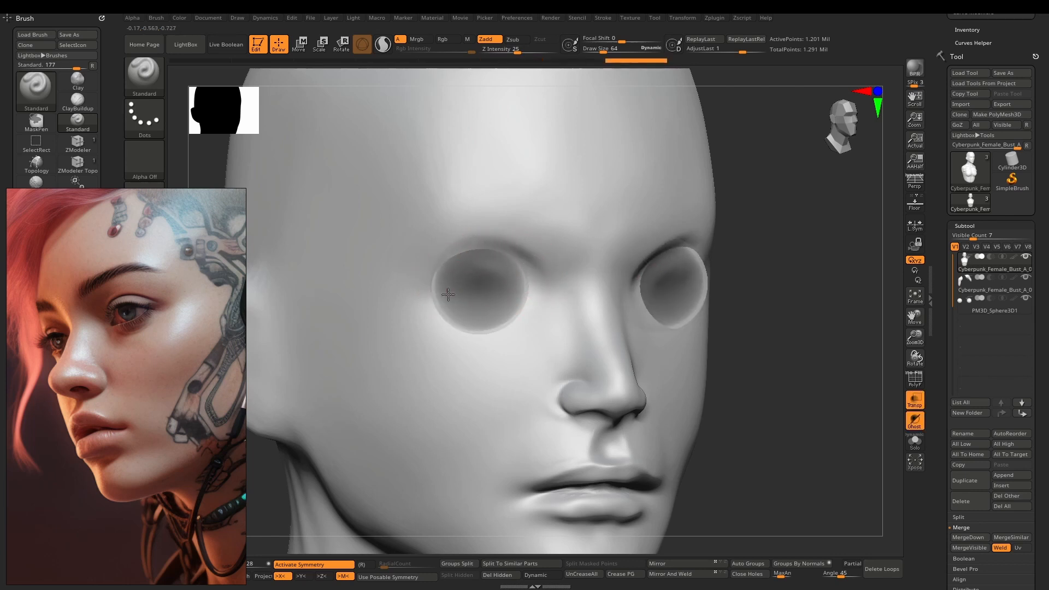
pyautogui.moveTo(448, 295); pyautogui.dragTo(532, 284)
pyautogui.moveTo(434, 301)
pyautogui.mouseDown()
pyautogui.moveTo(484, 325)
pyautogui.moveTo(538, 288)
pyautogui.mouseUp()
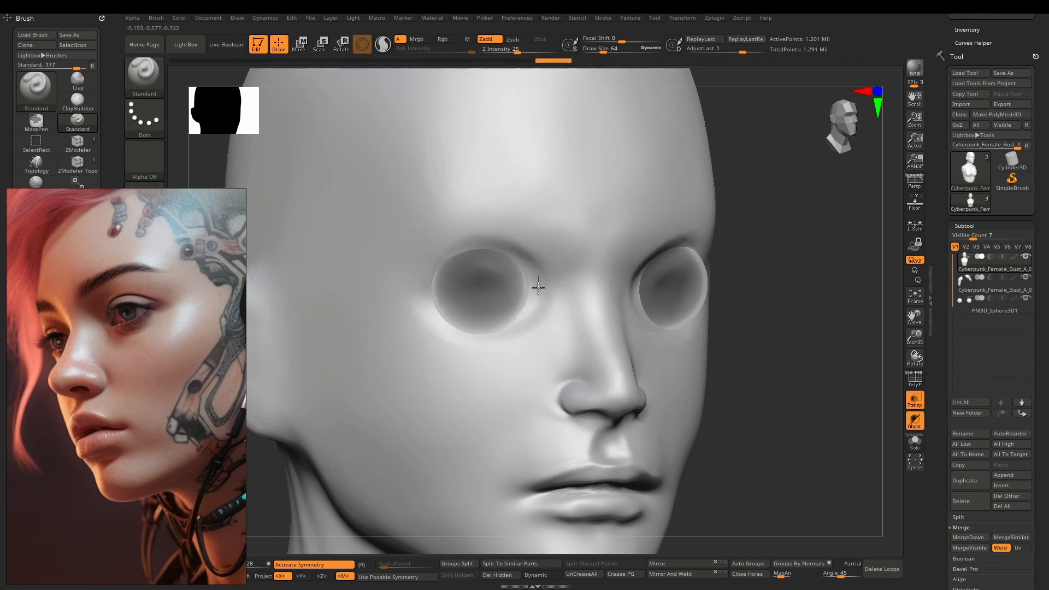
pyautogui.moveTo(428, 293); pyautogui.dragTo(499, 325)
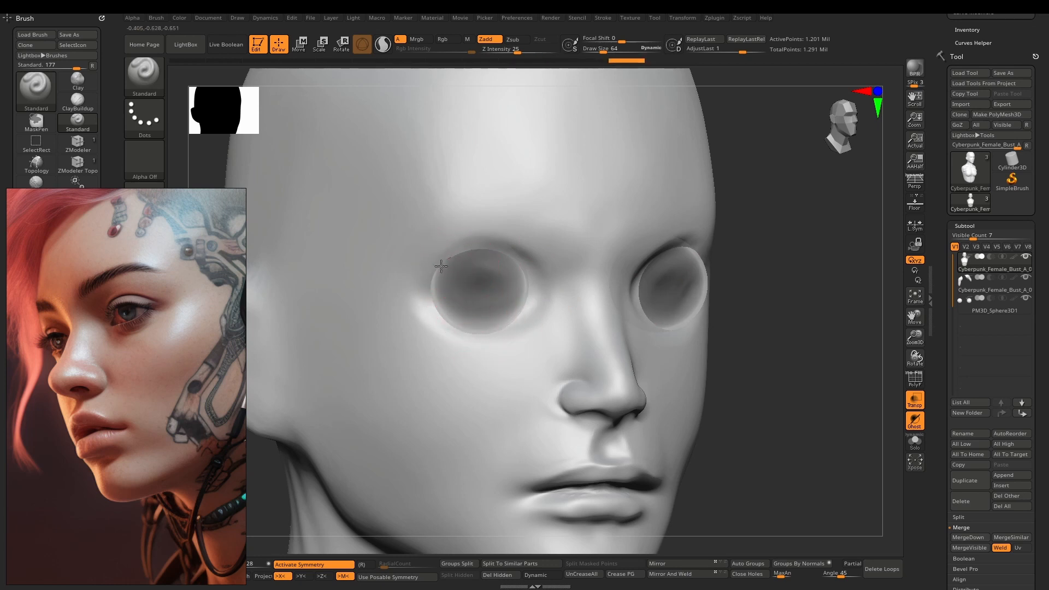
pyautogui.moveTo(441, 266); pyautogui.dragTo(529, 288)
# Step: Refine the inner and upper socket rims from the front, smooth them around the eyeballs, and turn off transparency
pyautogui.keyDown('shift'); pyautogui.moveTo(529, 288); pyautogui.dragTo(496, 276, button='right'); pyautogui.keyUp('shift')
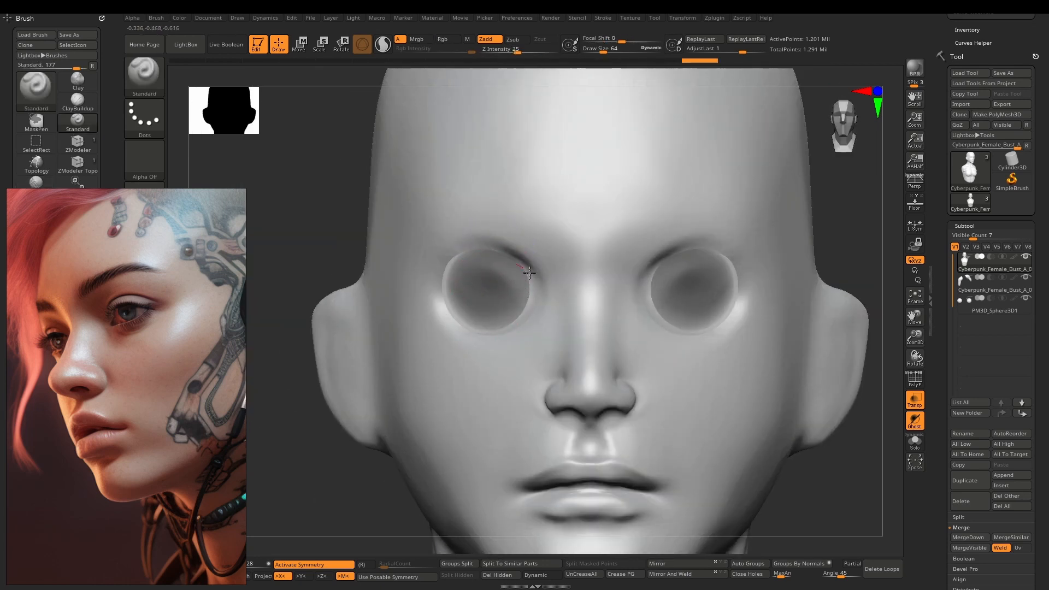
pyautogui.moveTo(529, 273); pyautogui.dragTo(515, 300)
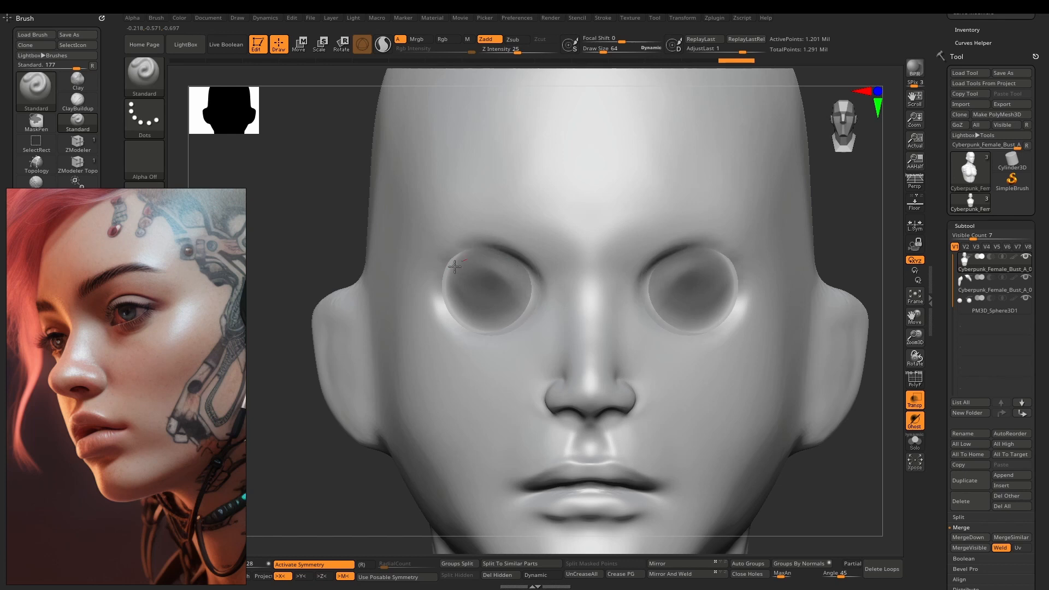
pyautogui.keyDown('shift'); pyautogui.moveTo(536, 290); pyautogui.dragTo(441, 267); pyautogui.keyUp('shift')
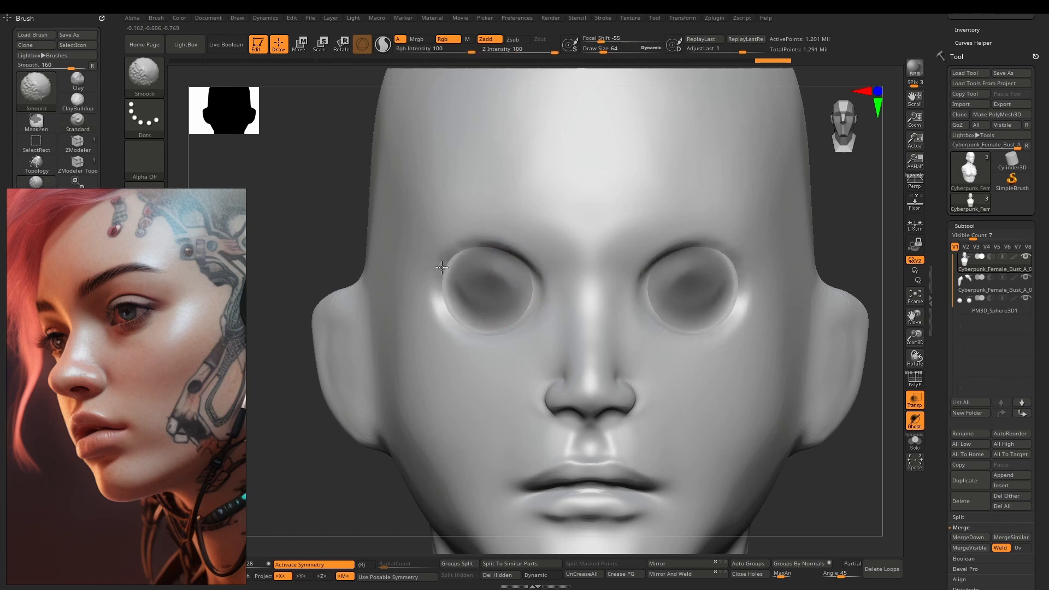
pyautogui.keyDown('shift'); pyautogui.moveTo(530, 259); pyautogui.dragTo(511, 302); pyautogui.keyUp('shift')
pyautogui.hotkey('shift', 't')
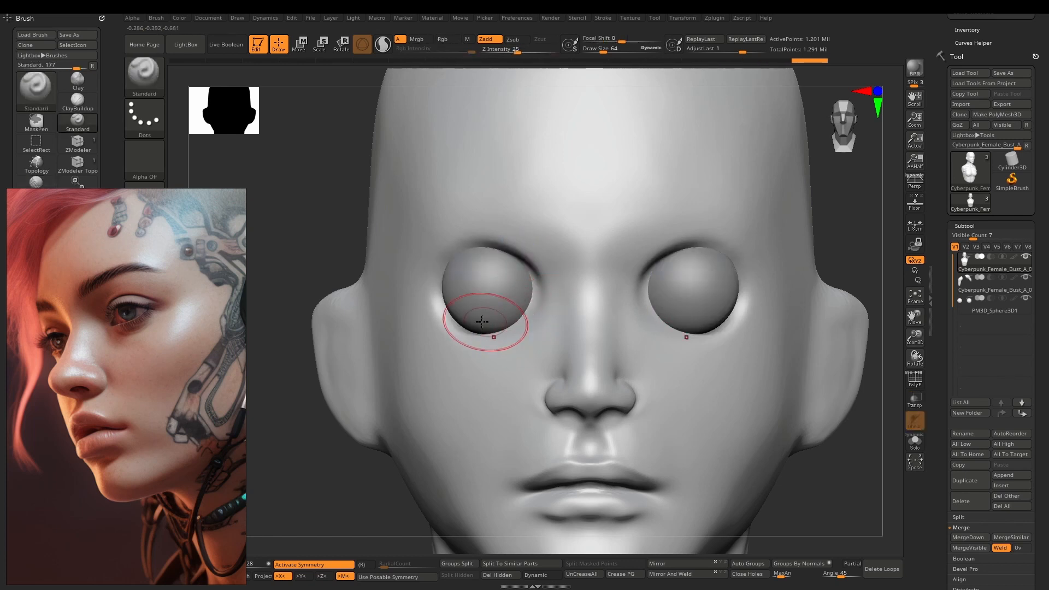
# Step: Build up the upper rims of the eye sockets beneath the brows with the ClayBuildup brush at draw size 68
pyautogui.moveTo(485, 323)
pyautogui.mouseDown(button='right')
pyautogui.moveTo(506, 328)
pyautogui.moveTo(506, 220)
pyautogui.moveTo(543, 246)
pyautogui.moveTo(499, 253)
pyautogui.moveTo(599, 211)
pyautogui.moveTo(510, 304)
pyautogui.mouseUp(button='right')
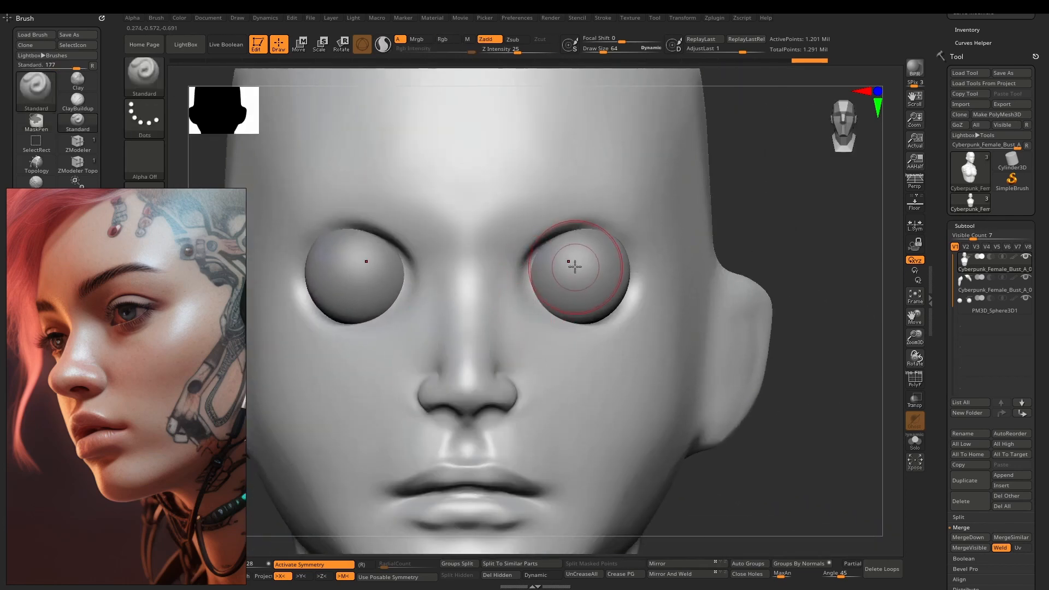
pyautogui.press('[')
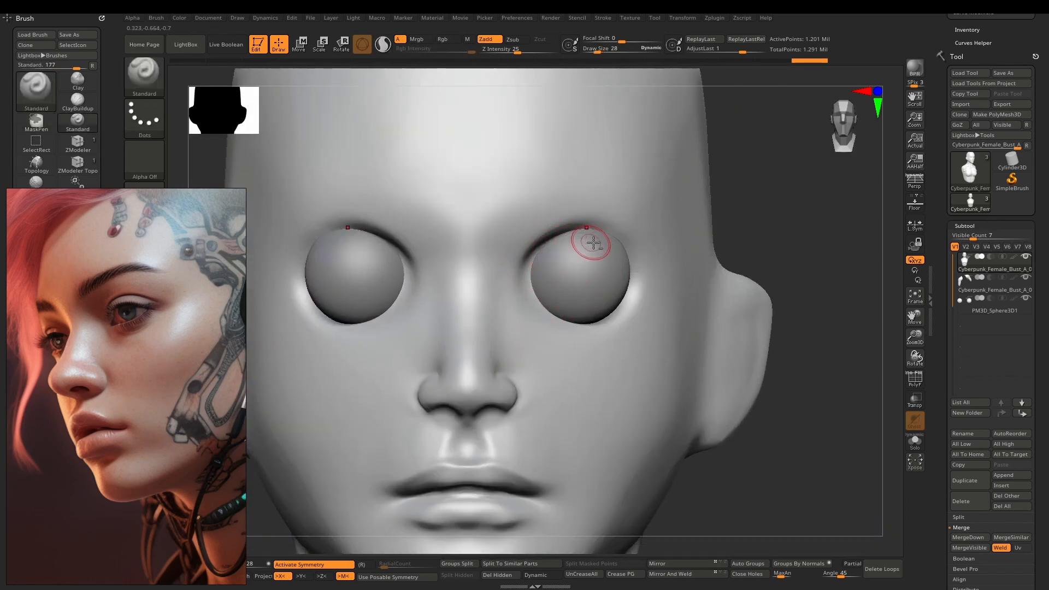
pyautogui.keyDown('alt'); pyautogui.moveTo(590, 237); pyautogui.dragTo(470, 299, button='right'); pyautogui.keyUp('alt')
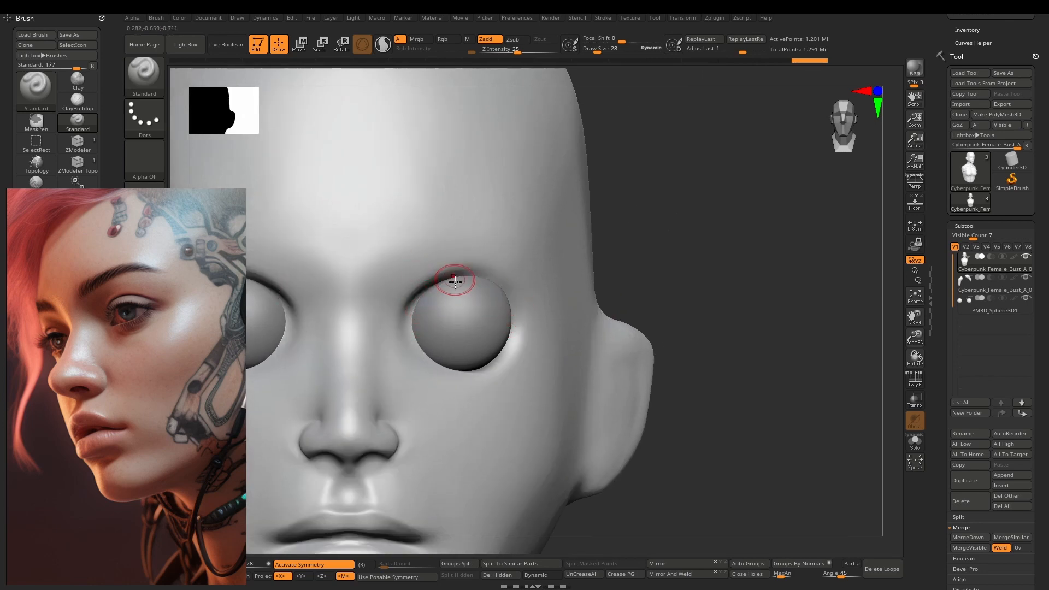
pyautogui.moveTo(523, 282); pyautogui.dragTo(505, 272)
pyautogui.moveTo(506, 272)
pyautogui.mouseDown(button='right')
pyautogui.moveTo(424, 262)
pyautogui.moveTo(483, 273)
pyautogui.moveTo(499, 260)
pyautogui.moveTo(452, 250)
pyautogui.moveTo(468, 274)
pyautogui.mouseUp(button='right')
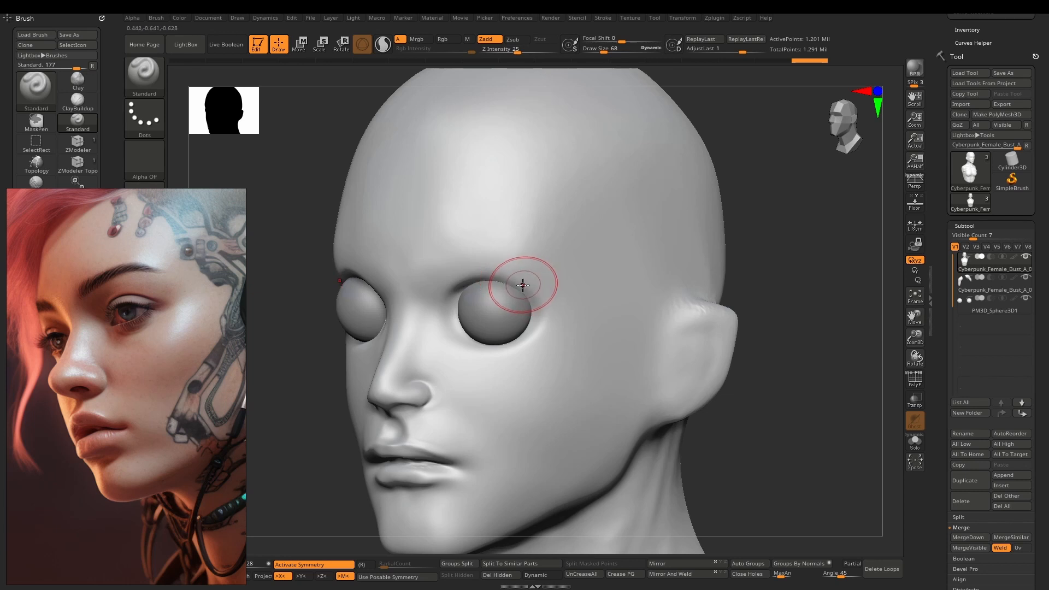
pyautogui.press('b')
pyautogui.press('c')
pyautogui.press('b')
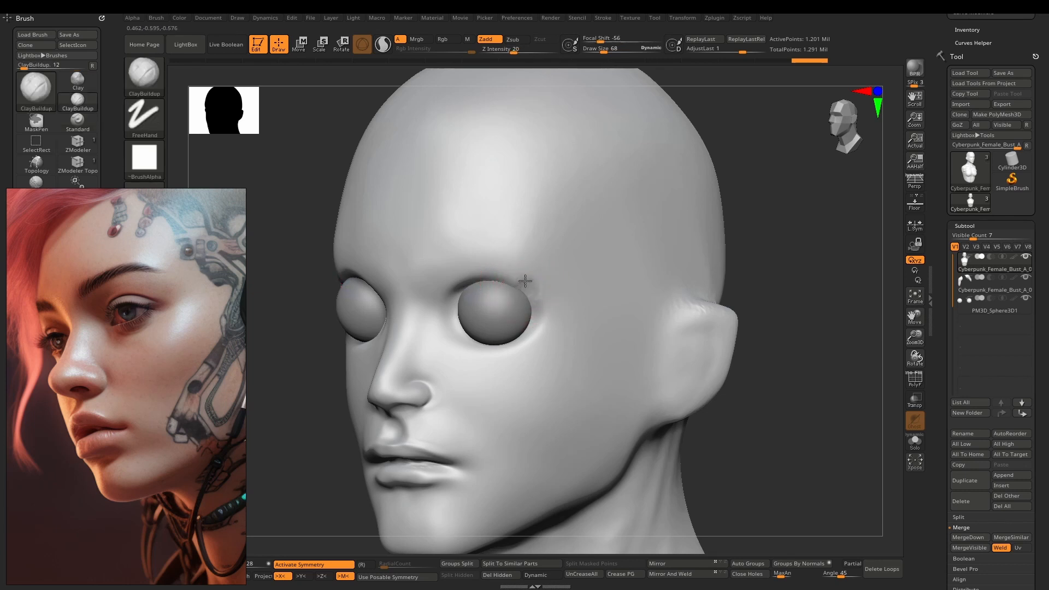
pyautogui.moveTo(492, 277)
pyautogui.mouseDown()
pyautogui.moveTo(434, 292)
pyautogui.moveTo(455, 274)
pyautogui.moveTo(490, 272)
pyautogui.mouseUp()
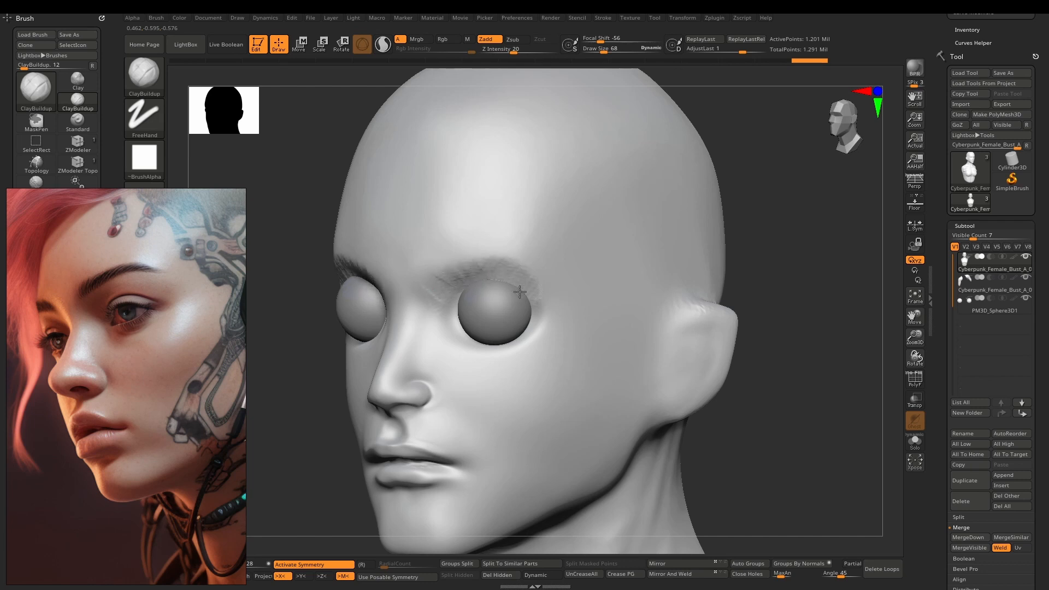
# Step: Add clay around the lower and outer edges of the eyeballs, with transparency on, and smooth the strokes below the eyes
pyautogui.moveTo(523, 341); pyautogui.dragTo(512, 345)
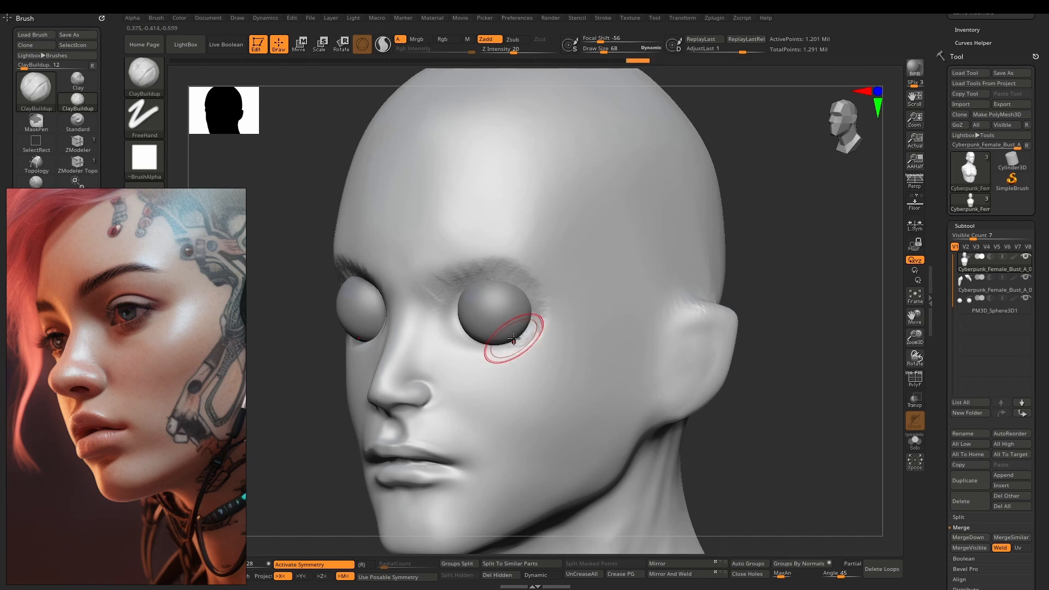
pyautogui.hotkey('alt', 't')
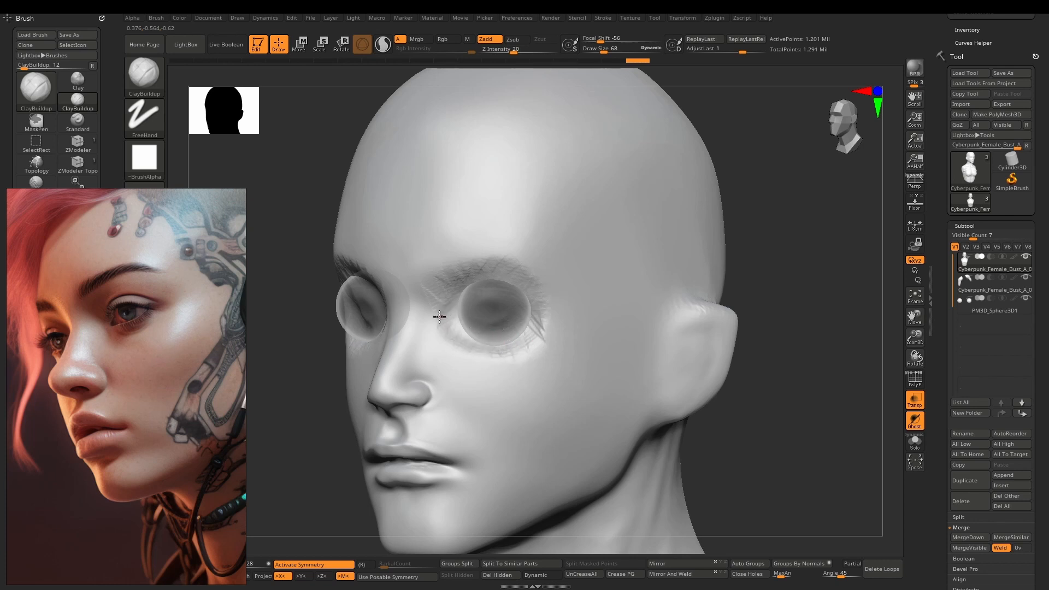
pyautogui.press('shift')
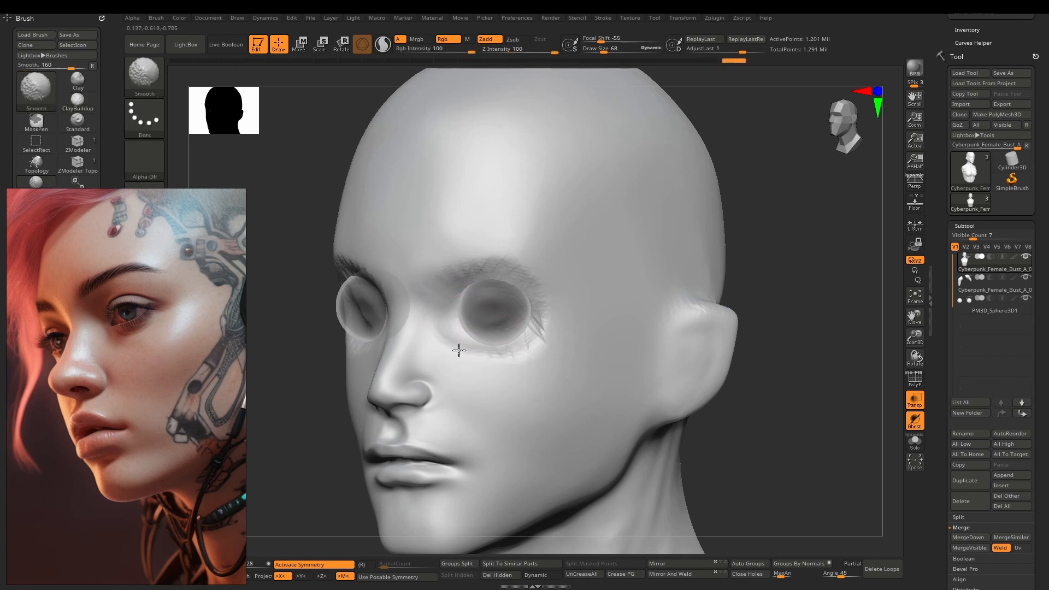
pyautogui.keyDown('shift'); pyautogui.moveTo(459, 350); pyautogui.dragTo(543, 297); pyautogui.keyUp('shift')
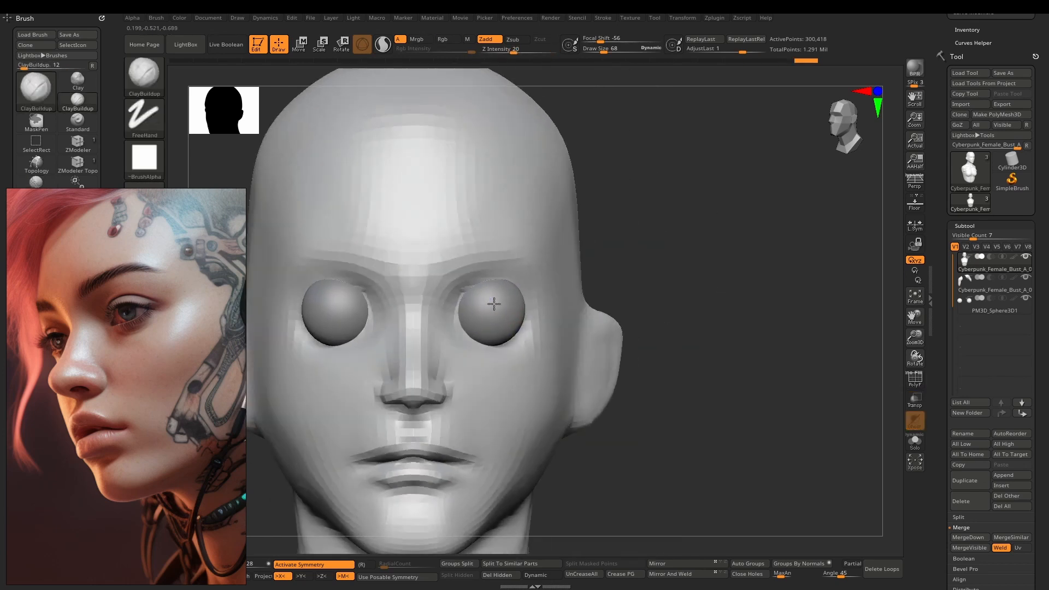
# Step: Inspect the eye area from several angles and frame the whole bust from the front
pyautogui.keyDown('alt'); pyautogui.moveTo(494, 304); pyautogui.dragTo(526, 210, button='right'); pyautogui.keyUp('alt')
pyautogui.moveTo(526, 210); pyautogui.dragTo(489, 132, button='right')
pyautogui.moveTo(510, 276); pyautogui.dragTo(560, 265, button='right')
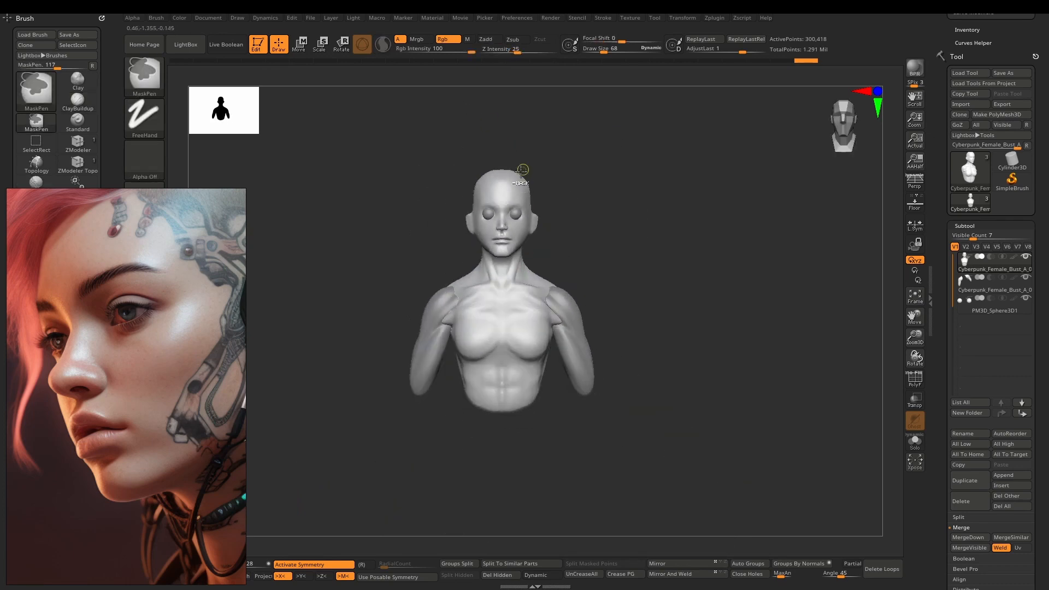
# Step: Sculpt brow creases above the inner eye sockets from the front with the DamStandard brush at draw size 16
pyautogui.keyDown('ctrl'); pyautogui.moveTo(523, 169); pyautogui.dragTo(514, 321, button='right'); pyautogui.keyUp('ctrl')
pyautogui.keyDown('alt'); pyautogui.moveTo(515, 322); pyautogui.dragTo(519, 314, button='right'); pyautogui.keyUp('alt')
pyautogui.keyDown('ctrl'); pyautogui.moveTo(478, 260); pyautogui.dragTo(475, 298, button='right'); pyautogui.keyUp('ctrl')
pyautogui.keyDown('alt'); pyautogui.moveTo(475, 297); pyautogui.dragTo(437, 288, button='right'); pyautogui.keyUp('alt')
pyautogui.keyDown('shift'); pyautogui.moveTo(468, 326); pyautogui.dragTo(477, 297, button='right'); pyautogui.keyUp('shift')
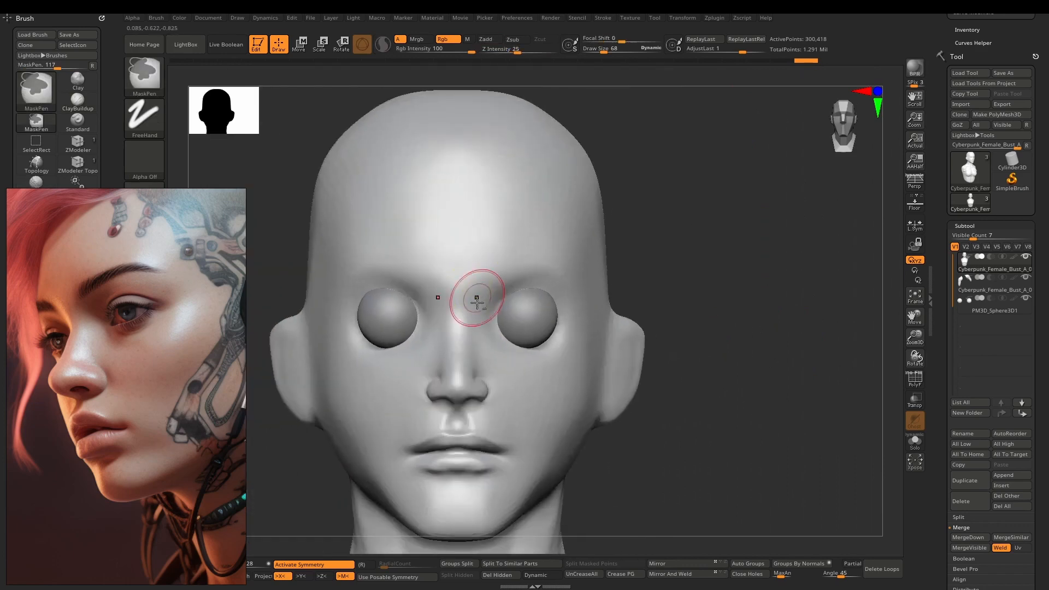
pyautogui.moveTo(484, 341)
pyautogui.keyDown('shift'); pyautogui.mouseDown(button='right')
pyautogui.moveTo(444, 329)
pyautogui.moveTo(494, 330)
pyautogui.moveTo(508, 304)
pyautogui.mouseUp(button='right'); pyautogui.keyUp('shift')
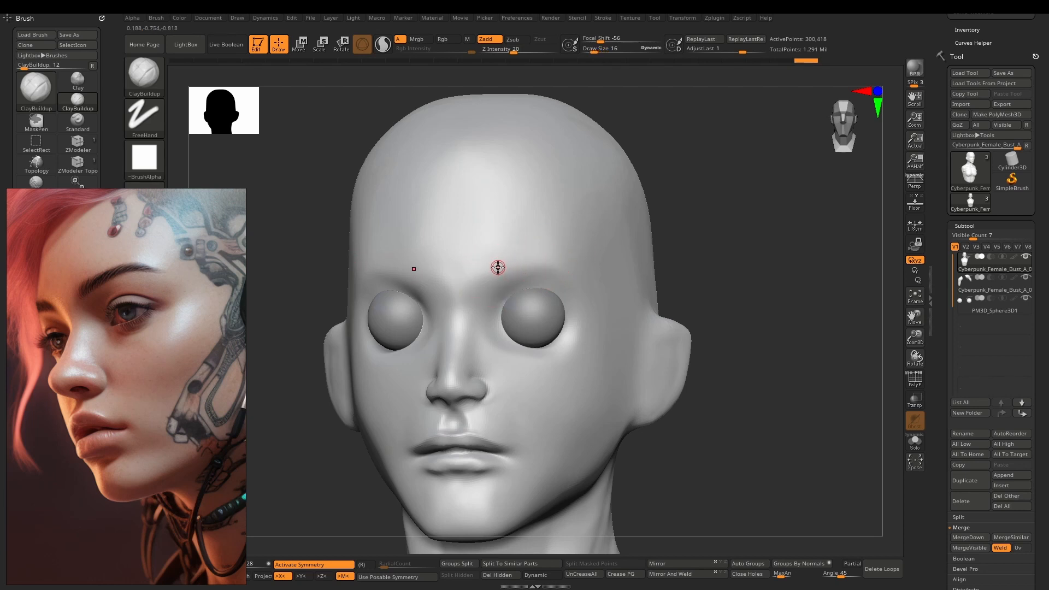
pyautogui.press('b')
pyautogui.press('d')
pyautogui.press('s')
pyautogui.press('b')
pyautogui.press('c')
pyautogui.press('b')
pyautogui.press('b')
pyautogui.press('d')
pyautogui.press('s')
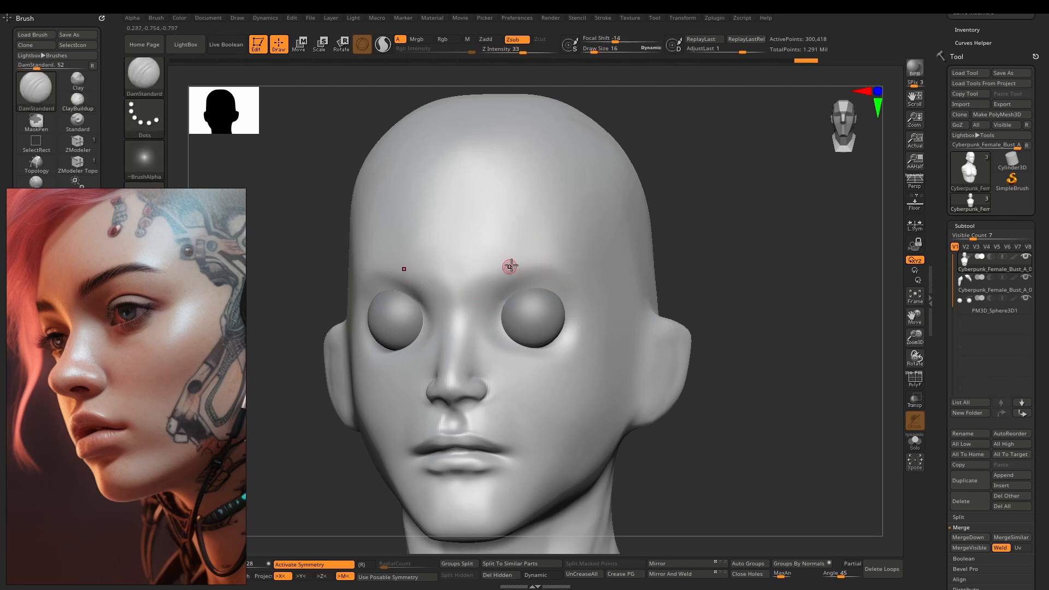
pyautogui.keyDown('shift'); pyautogui.moveTo(511, 268); pyautogui.dragTo(472, 278, button='right'); pyautogui.keyUp('shift')
pyautogui.press('space')
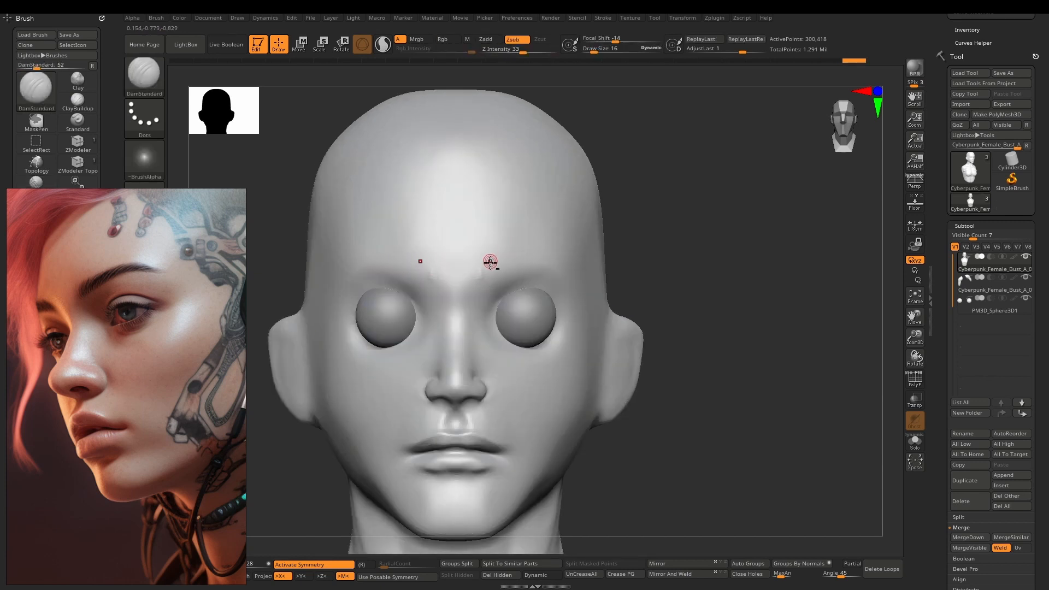
pyautogui.moveTo(492, 274)
pyautogui.mouseDown()
pyautogui.moveTo(529, 256)
pyautogui.moveTo(550, 272)
pyautogui.moveTo(505, 266)
pyautogui.moveTo(483, 286)
pyautogui.mouseUp()
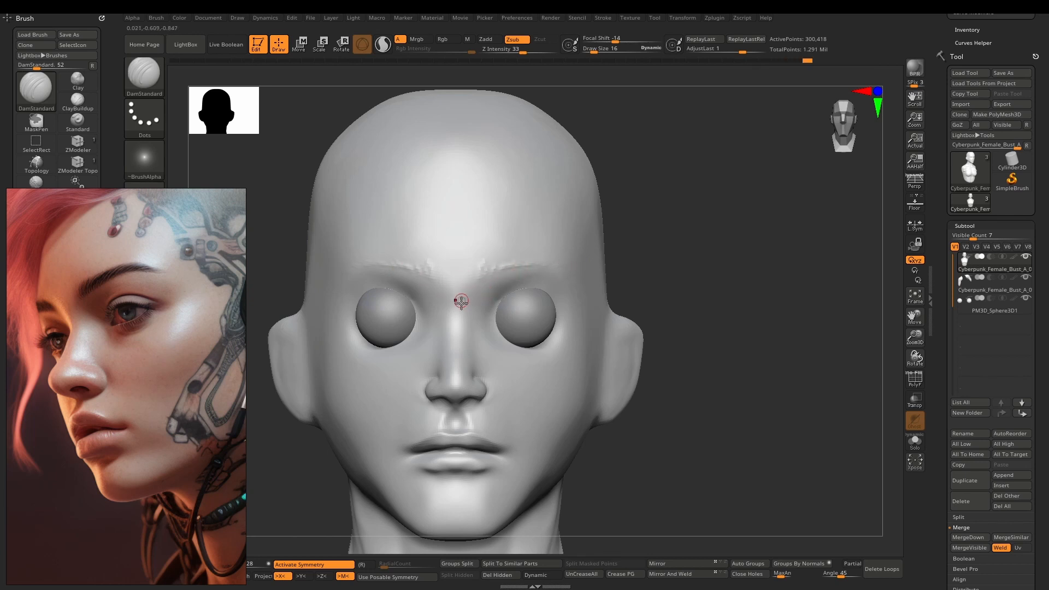
# Step: Flatten the area between the nose bridge and eyeballs with the hPolish brush at draw size 44, and smooth around the eyes
pyautogui.press('b')
pyautogui.press('c')
pyautogui.press('b')
pyautogui.moveTo(470, 306); pyautogui.dragTo(456, 302, button='right')
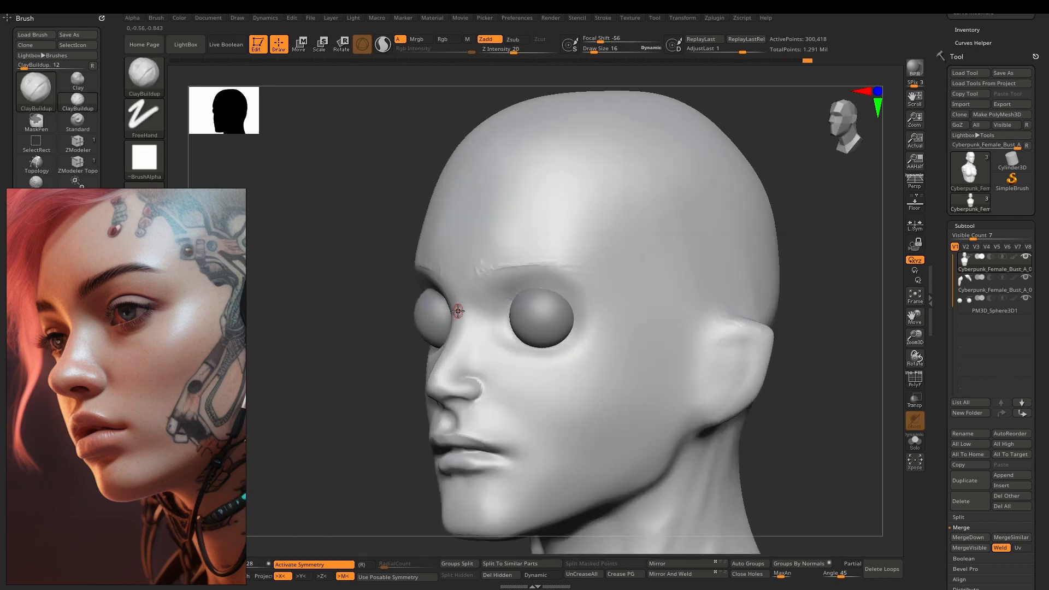
pyautogui.press('b')
pyautogui.press('h')
pyautogui.press('p')
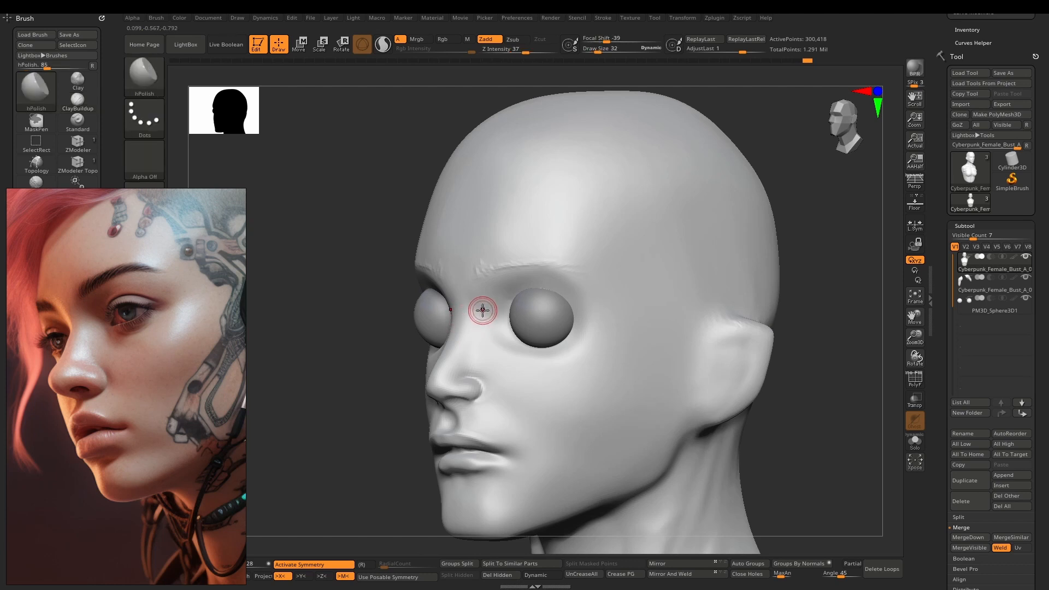
pyautogui.press(']')
pyautogui.moveTo(482, 306)
pyautogui.mouseDown()
pyautogui.moveTo(476, 347)
pyautogui.moveTo(484, 311)
pyautogui.mouseUp()
pyautogui.moveTo(475, 363)
pyautogui.mouseDown(button='right')
pyautogui.moveTo(512, 334)
pyautogui.moveTo(476, 330)
pyautogui.mouseUp(button='right')
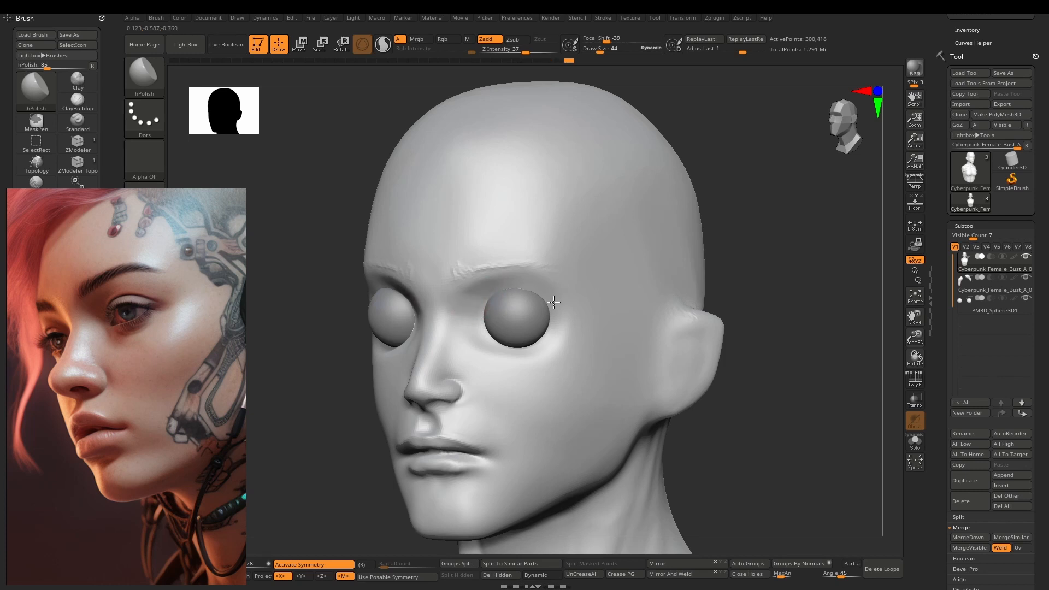
pyautogui.moveTo(512, 304)
pyautogui.keyDown('shift'); pyautogui.mouseDown()
pyautogui.moveTo(499, 274)
pyautogui.moveTo(555, 328)
pyautogui.mouseUp(); pyautogui.keyUp('shift')
# Step: Turn on perspective and smooth the brow strokes above the eyes
pyautogui.moveTo(557, 358); pyautogui.dragTo(530, 216, button='right')
pyautogui.moveTo(543, 314); pyautogui.dragTo(632, 323, button='right')
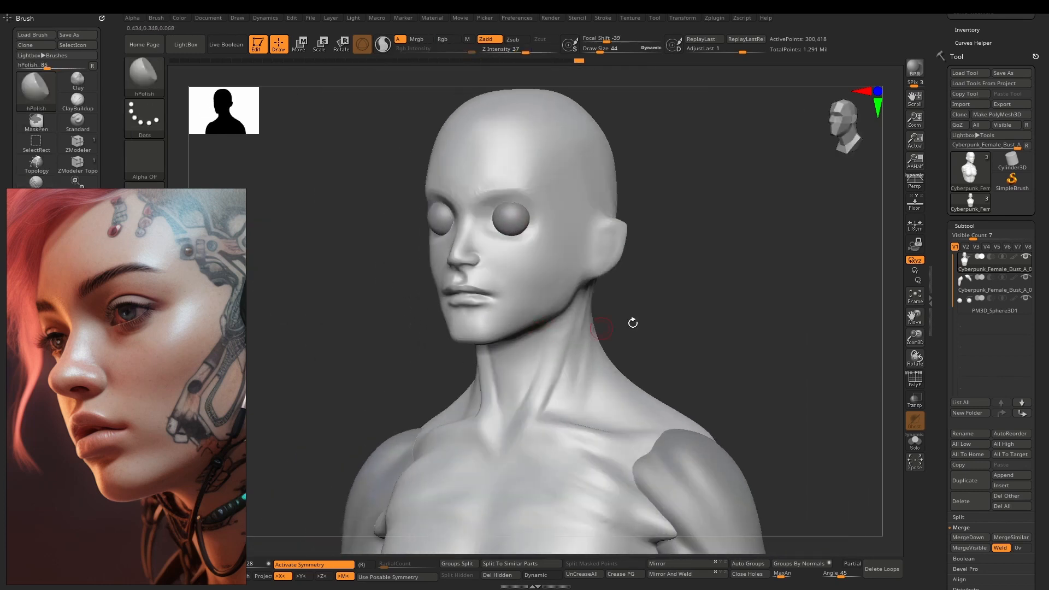
pyautogui.click(915, 183)
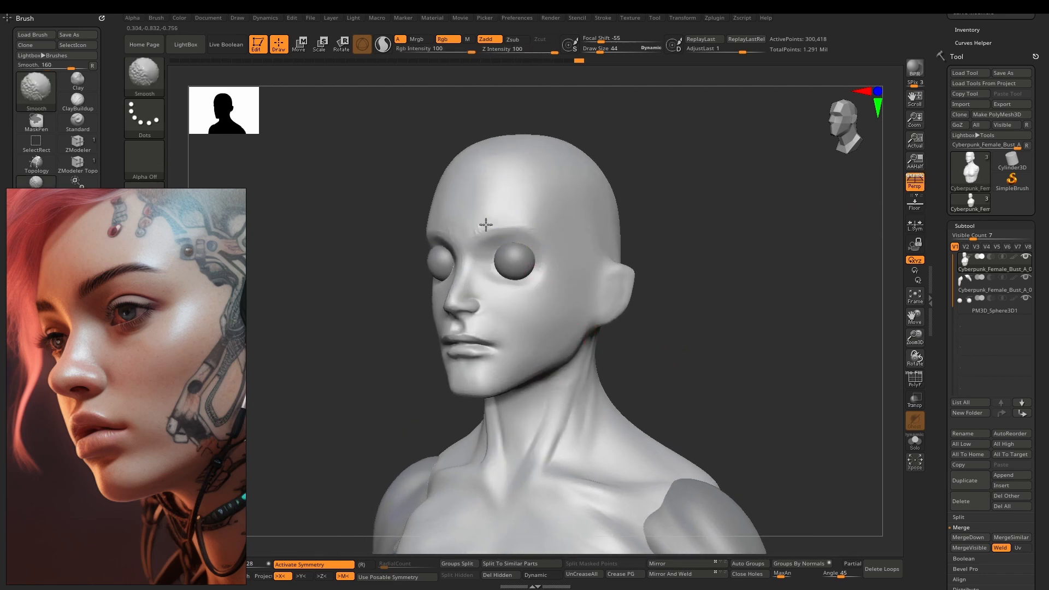
pyautogui.moveTo(483, 241)
pyautogui.keyDown('shift'); pyautogui.mouseDown()
pyautogui.moveTo(499, 274)
pyautogui.moveTo(508, 271)
pyautogui.mouseUp(); pyautogui.keyUp('shift')
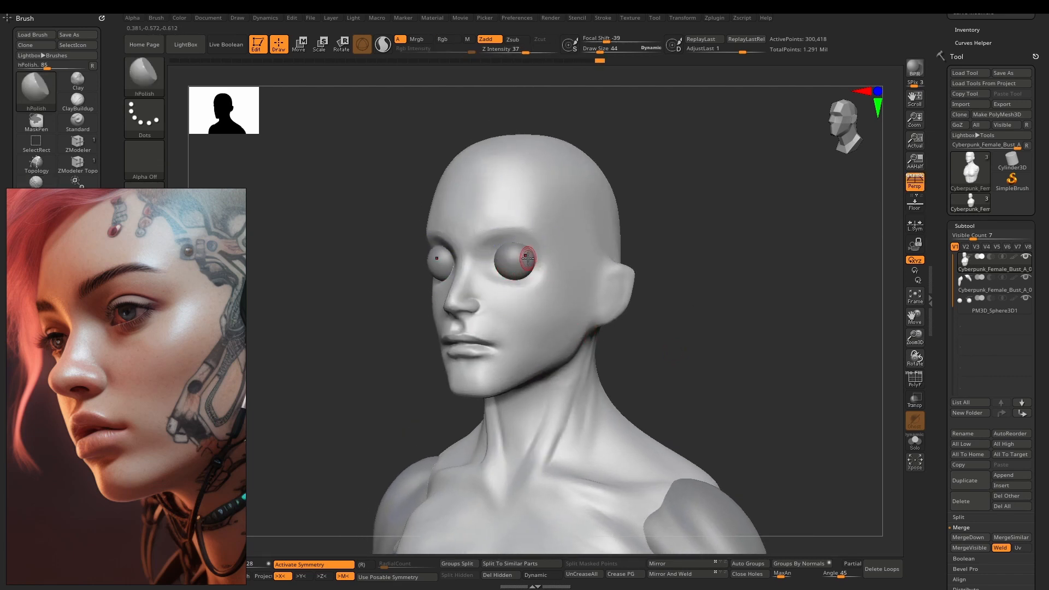
# Step: Nudge the eyeballs sideways along X with symmetry activated, and check their fit in the sockets with transparency
pyautogui.keyDown('ctrl'); pyautogui.moveTo(516, 257); pyautogui.dragTo(495, 273, button='right'); pyautogui.keyUp('ctrl')
pyautogui.moveTo(495, 273)
pyautogui.keyDown('alt'); pyautogui.mouseDown(button='right')
pyautogui.moveTo(479, 319)
pyautogui.moveTo(561, 275)
pyautogui.moveTo(559, 243)
pyautogui.moveTo(583, 260)
pyautogui.mouseUp(button='right'); pyautogui.keyUp('alt')
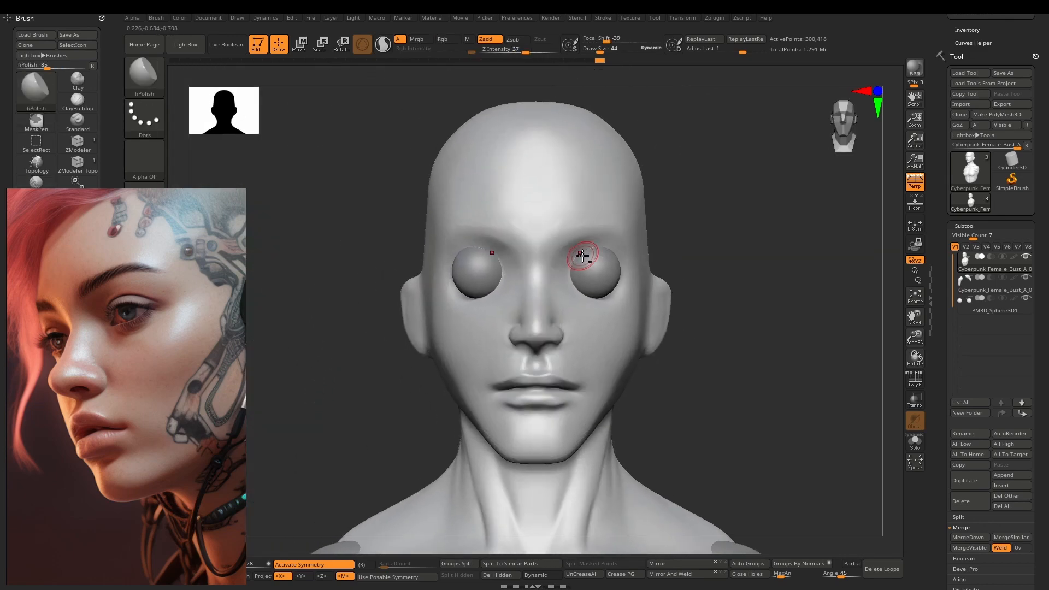
pyautogui.keyDown('alt'); pyautogui.click(474, 269); pyautogui.keyUp('alt')
pyautogui.press('w')
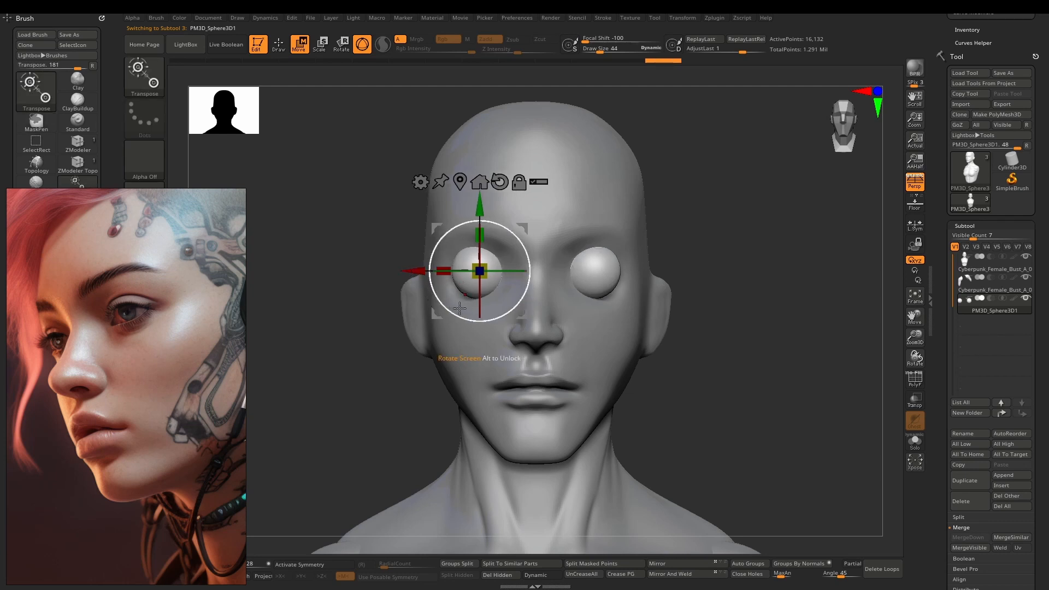
pyautogui.press('x')
pyautogui.moveTo(424, 271); pyautogui.dragTo(419, 267)
pyautogui.moveTo(339, 270)
pyautogui.mouseDown()
pyautogui.moveTo(478, 277)
pyautogui.moveTo(345, 275)
pyautogui.moveTo(372, 274)
pyautogui.moveTo(348, 287)
pyautogui.mouseUp()
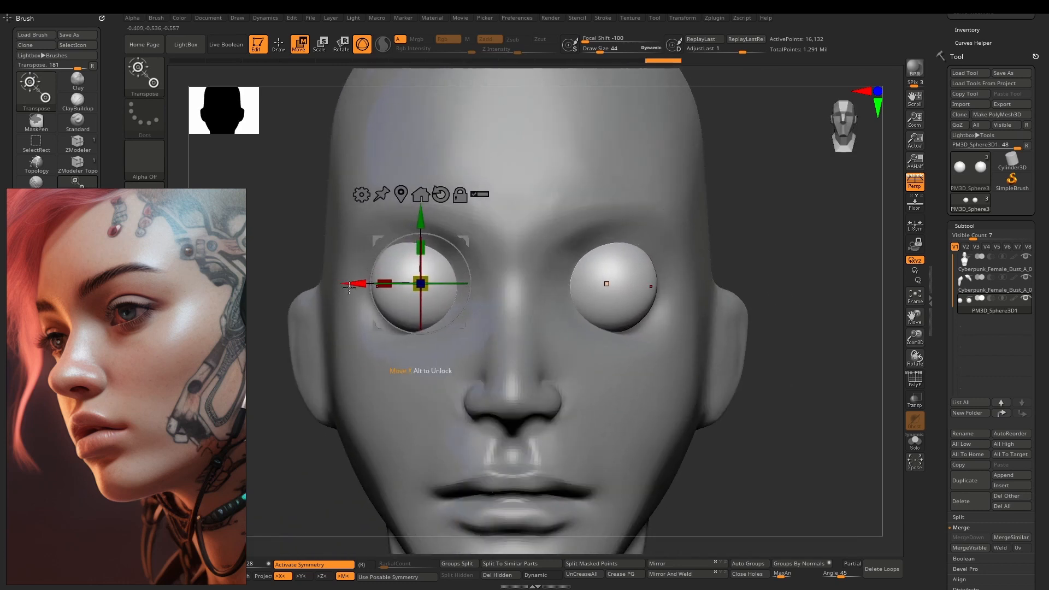
pyautogui.hotkey('shift', 't')
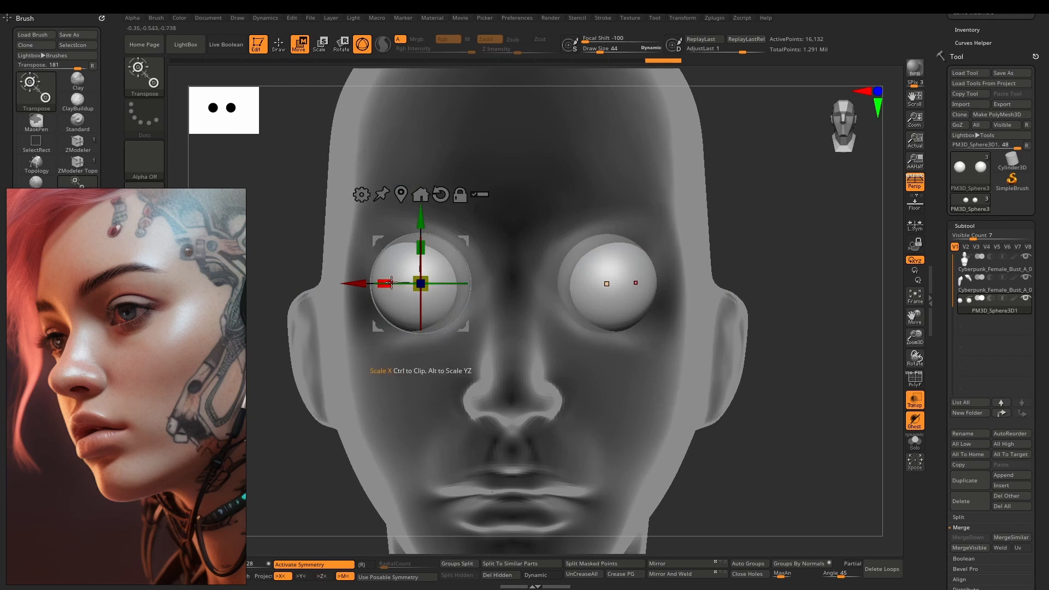
pyautogui.hotkey('shift', 't')
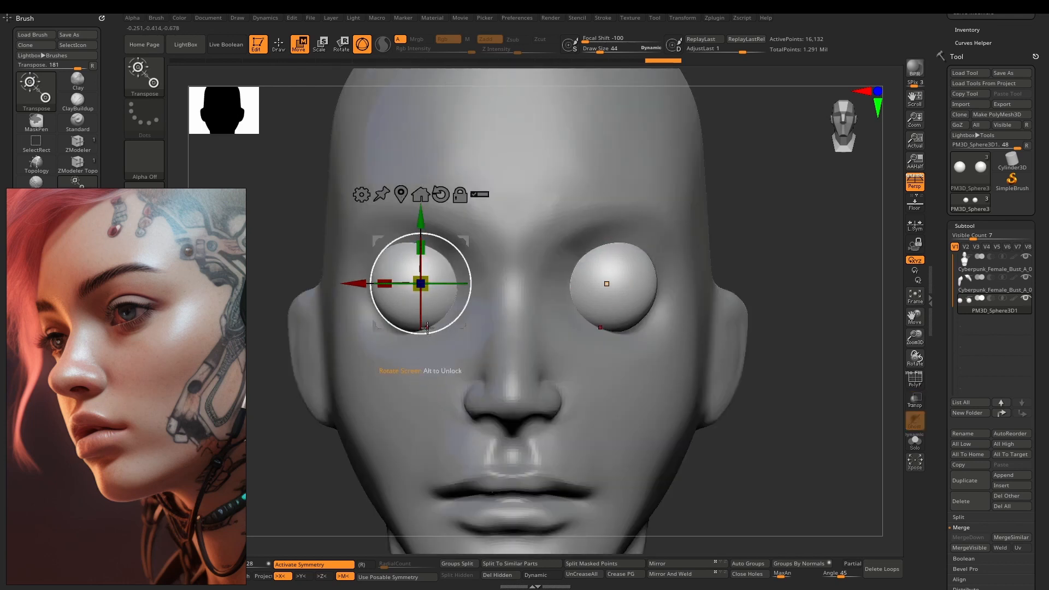
pyautogui.hotkey('shift', 't')
pyautogui.hotkey('shift', 't')
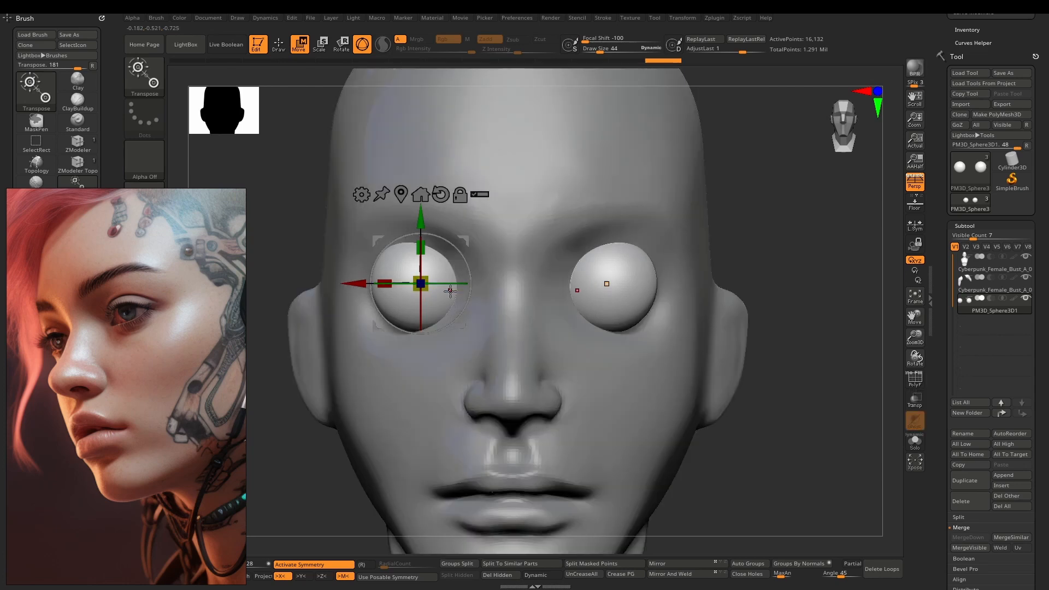
# Step: Carve the inner corners and upper rims of the eye sockets on the head with the ClayBuildup brush at draw size 24
pyautogui.click(505, 180)
pyautogui.press('q')
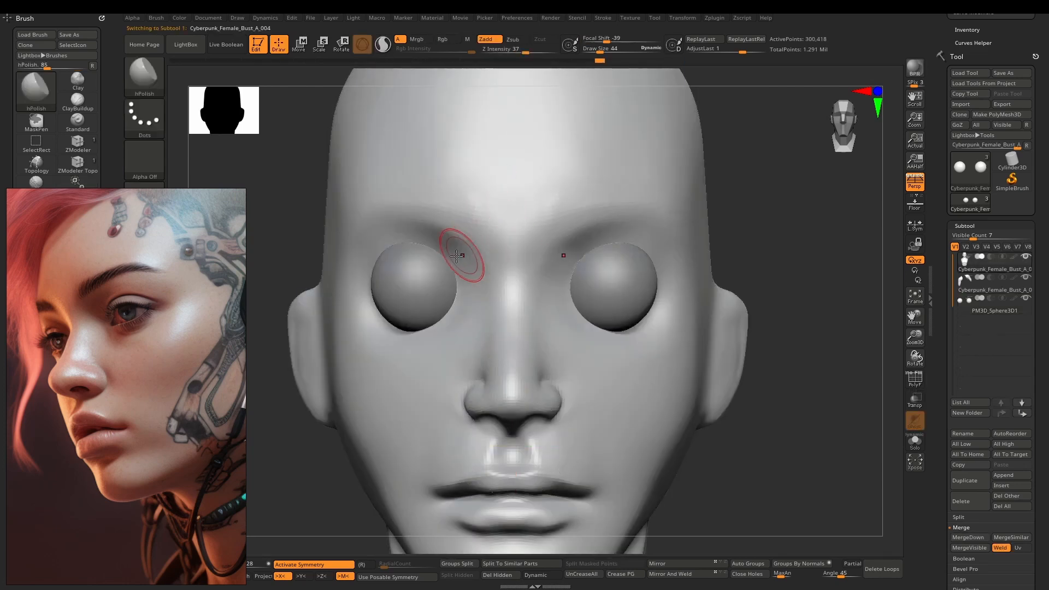
pyautogui.moveTo(464, 255)
pyautogui.mouseDown(button='right')
pyautogui.moveTo(457, 285)
pyautogui.moveTo(468, 297)
pyautogui.moveTo(444, 313)
pyautogui.mouseUp(button='right')
pyautogui.press('b')
pyautogui.press('c')
pyautogui.press('b')
pyautogui.press('[')
pyautogui.keyDown('alt'); pyautogui.moveTo(474, 287); pyautogui.dragTo(437, 324); pyautogui.keyUp('alt')
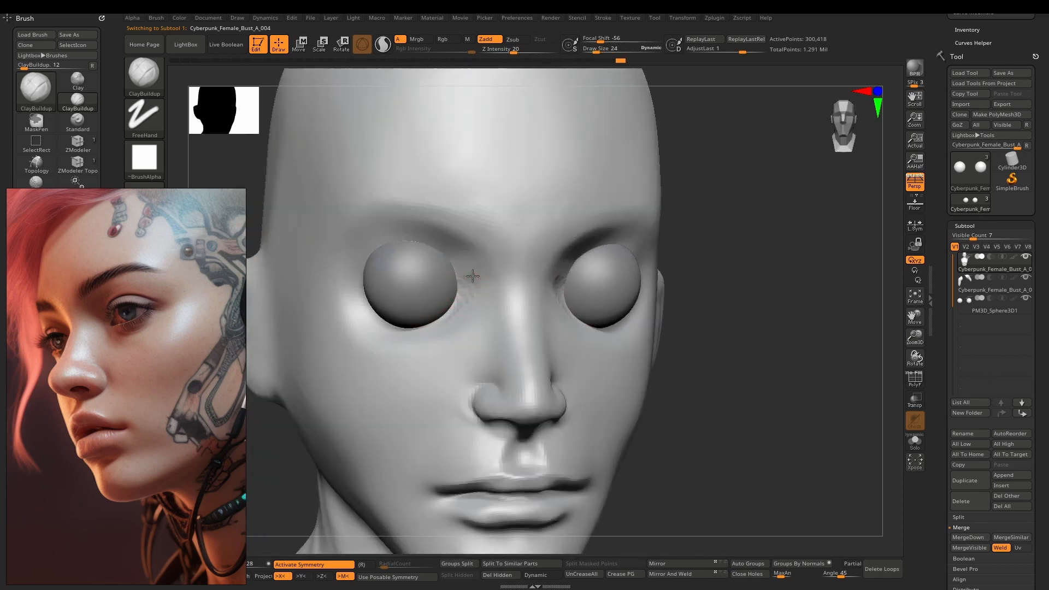
pyautogui.moveTo(472, 276)
pyautogui.keyDown('alt'); pyautogui.mouseDown()
pyautogui.moveTo(399, 246)
pyautogui.moveTo(399, 236)
pyautogui.moveTo(378, 259)
pyautogui.mouseUp(); pyautogui.keyUp('alt')
pyautogui.moveTo(438, 249)
pyautogui.keyDown('alt'); pyautogui.mouseDown()
pyautogui.moveTo(359, 268)
pyautogui.moveTo(364, 259)
pyautogui.mouseUp(); pyautogui.keyUp('alt')
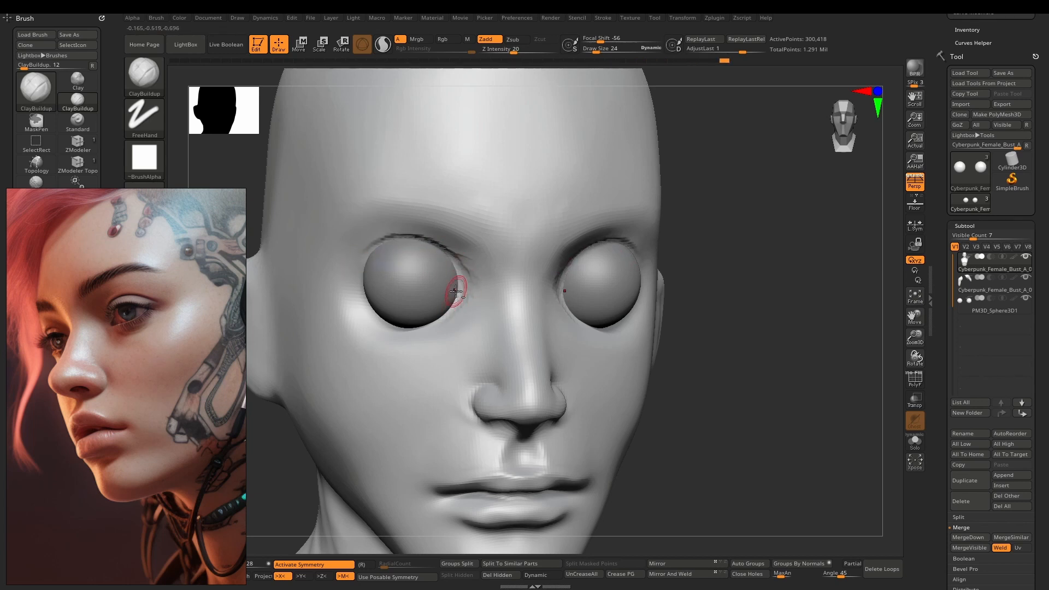
# Step: Carve around the inner and outer socket edges, and smooth the rims around the eyeballs
pyautogui.moveTo(460, 258)
pyautogui.keyDown('alt'); pyautogui.mouseDown()
pyautogui.moveTo(449, 302)
pyautogui.moveTo(424, 325)
pyautogui.moveTo(365, 296)
pyautogui.mouseUp(); pyautogui.keyUp('alt')
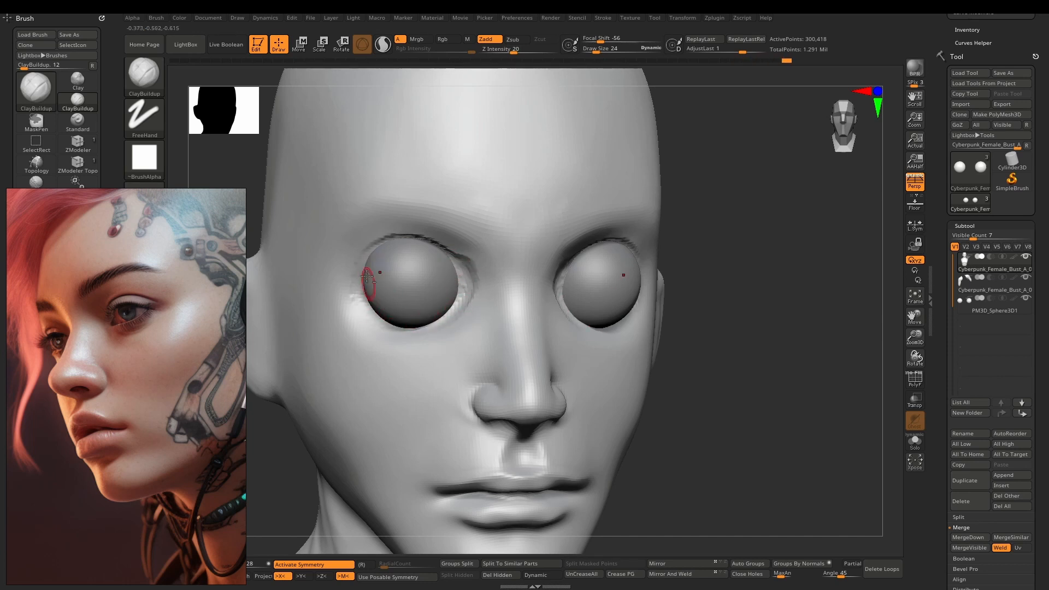
pyautogui.press('shift')
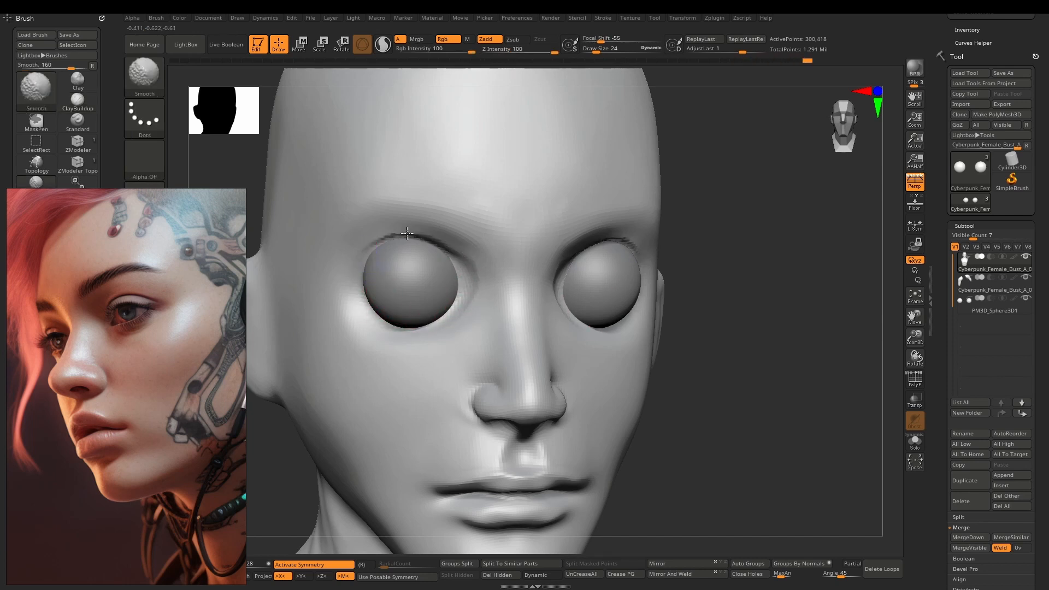
pyautogui.keyDown('shift'); pyautogui.moveTo(407, 234); pyautogui.dragTo(377, 245); pyautogui.keyUp('shift')
# Step: Add clay over the cheekbones below the outer eyes with the ClayBuildup brush at draw size 80, and smooth it
pyautogui.moveTo(538, 266); pyautogui.dragTo(453, 276, button='right')
pyautogui.moveTo(568, 288)
pyautogui.mouseDown(button='right')
pyautogui.moveTo(529, 289)
pyautogui.moveTo(553, 307)
pyautogui.moveTo(539, 339)
pyautogui.moveTo(569, 321)
pyautogui.moveTo(557, 323)
pyautogui.moveTo(619, 336)
pyautogui.mouseUp(button='right')
pyautogui.press(']')
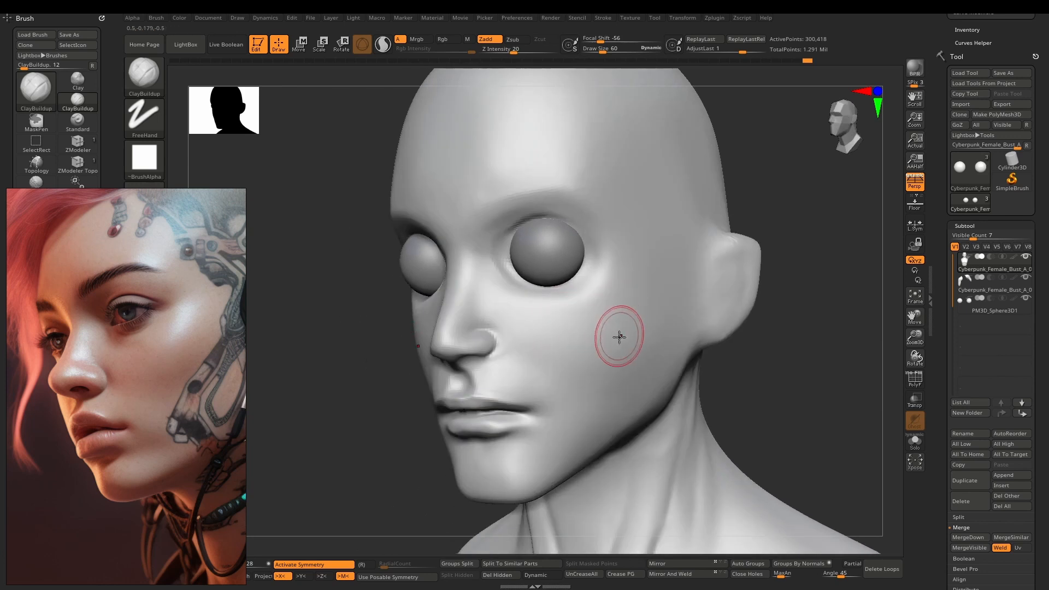
pyautogui.press(']')
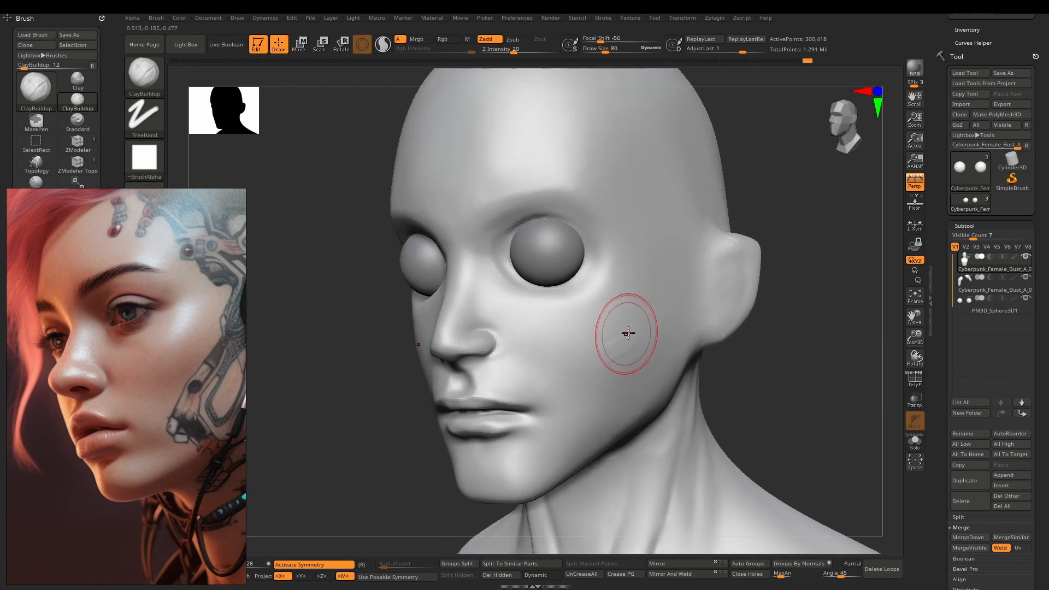
pyautogui.moveTo(563, 364); pyautogui.dragTo(635, 335)
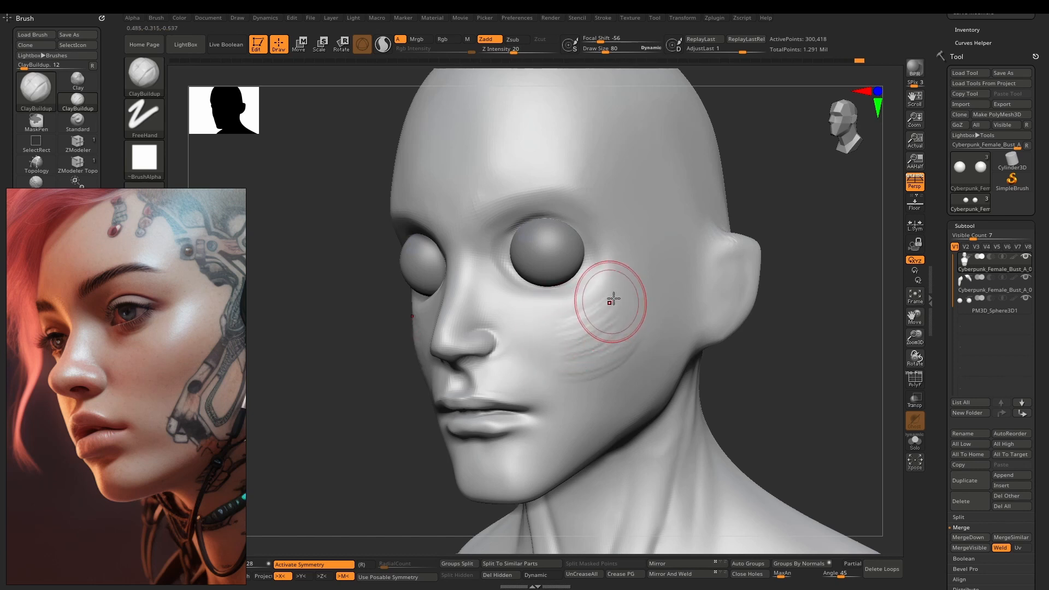
pyautogui.moveTo(575, 305); pyautogui.dragTo(612, 306)
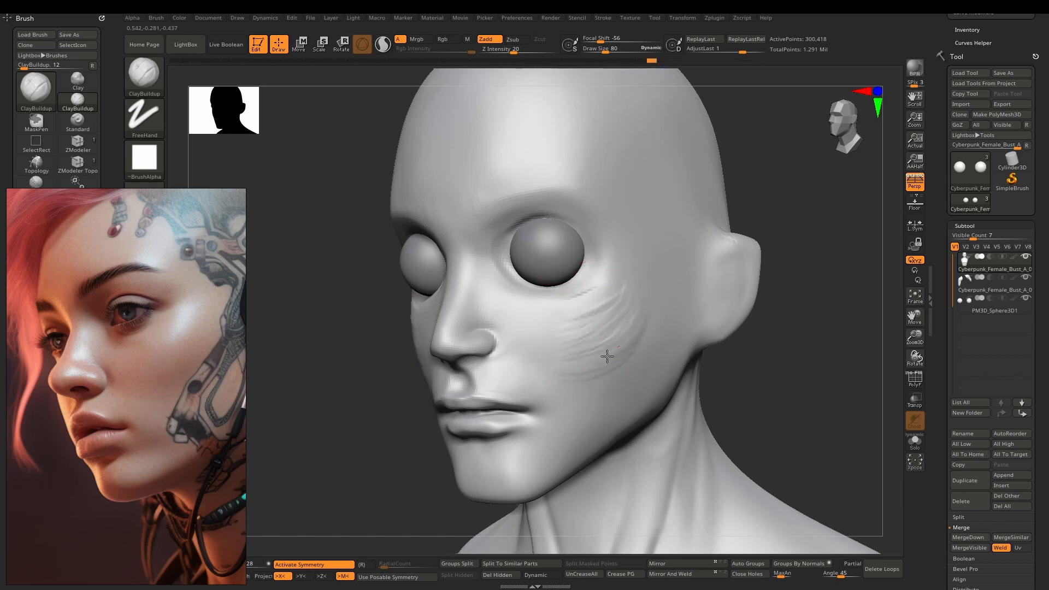
pyautogui.moveTo(585, 322)
pyautogui.mouseDown()
pyautogui.moveTo(620, 278)
pyautogui.moveTo(592, 288)
pyautogui.moveTo(559, 339)
pyautogui.mouseUp()
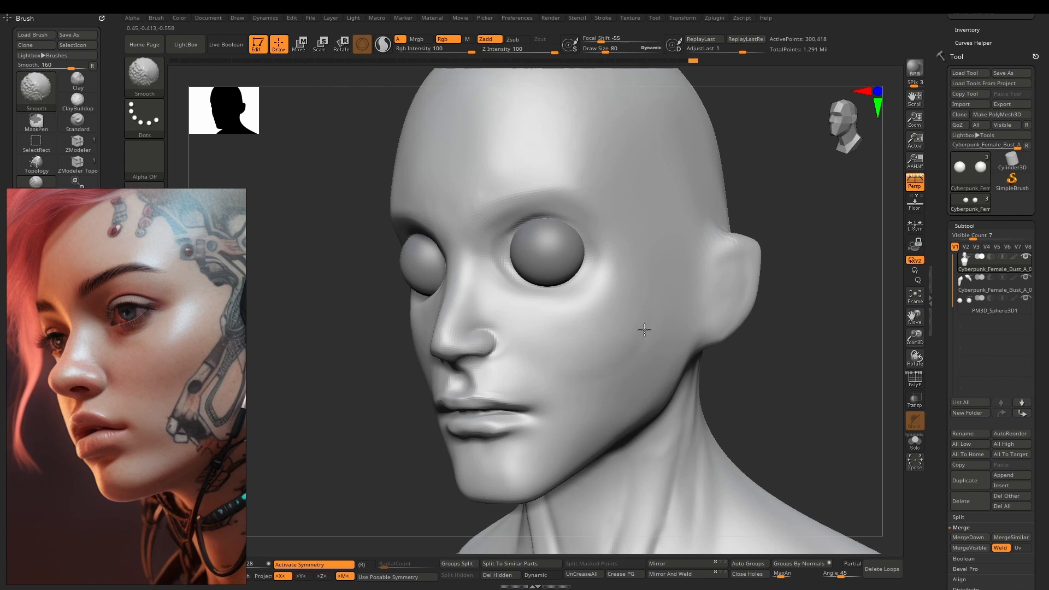
# Step: Build a second, wider layer of clay across the cheeks beneath the eyes and smooth it into the face
pyautogui.moveTo(599, 343)
pyautogui.mouseDown()
pyautogui.moveTo(618, 317)
pyautogui.moveTo(588, 304)
pyautogui.moveTo(579, 330)
pyautogui.moveTo(614, 356)
pyautogui.moveTo(581, 356)
pyautogui.moveTo(647, 294)
pyautogui.moveTo(643, 281)
pyautogui.moveTo(604, 317)
pyautogui.mouseUp()
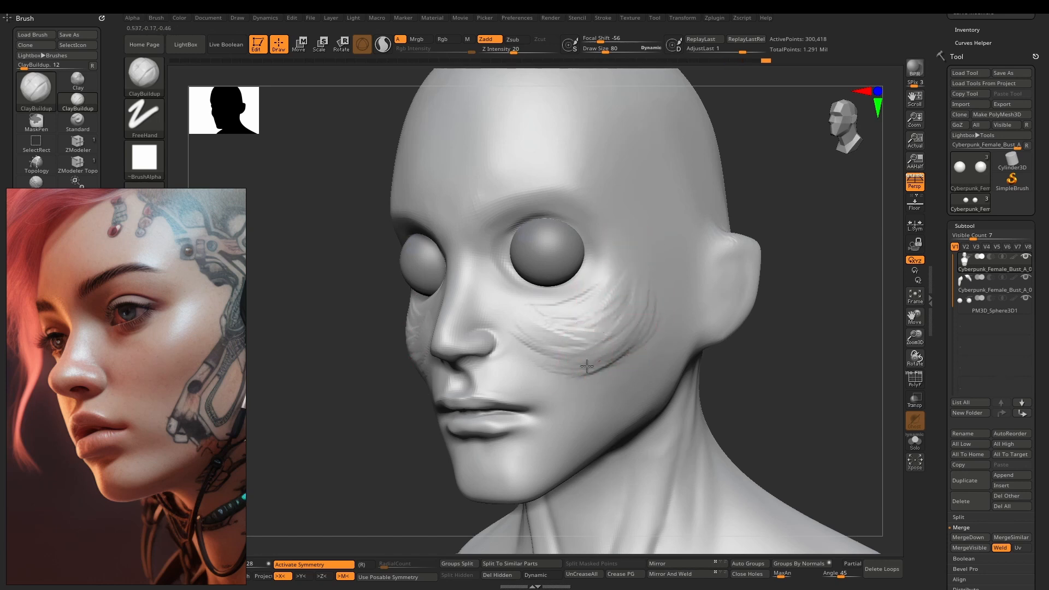
pyautogui.press('shift')
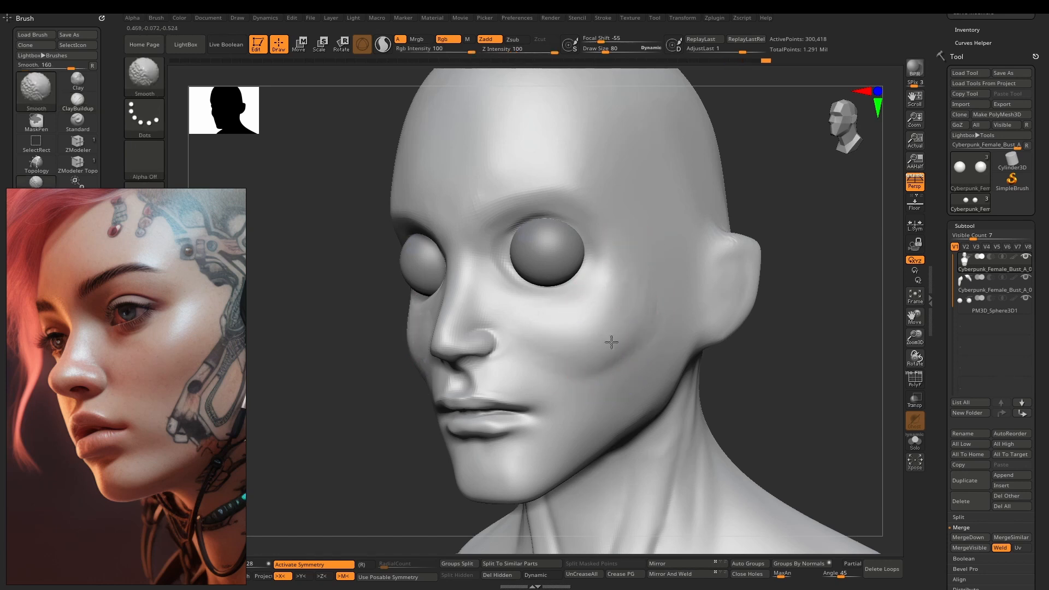
pyautogui.keyDown('shift'); pyautogui.moveTo(655, 299); pyautogui.dragTo(649, 309); pyautogui.keyUp('shift')
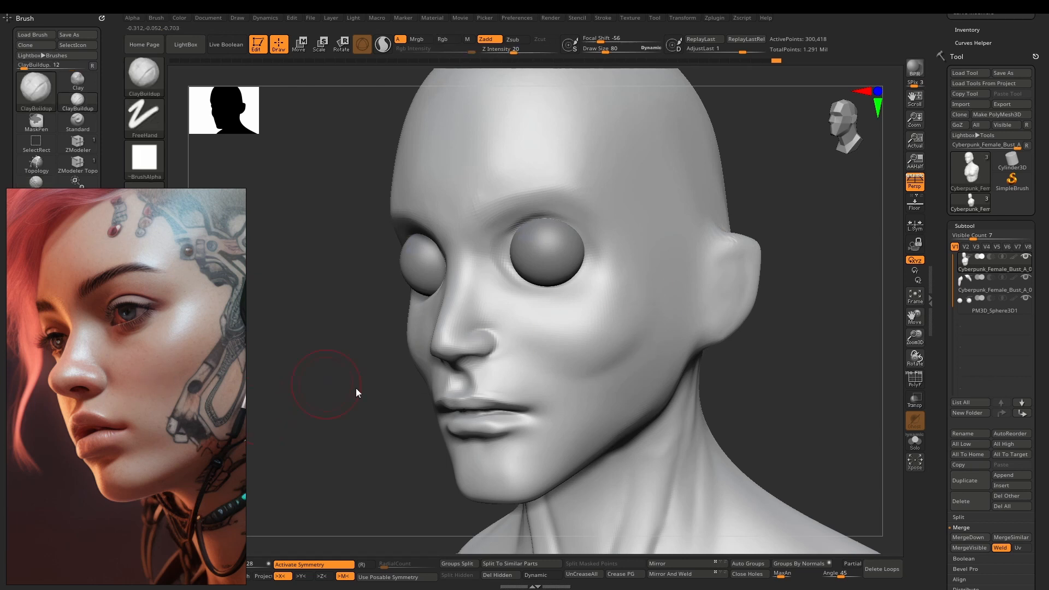
pyautogui.moveTo(612, 345)
pyautogui.keyDown('shift'); pyautogui.mouseDown()
pyautogui.moveTo(636, 294)
pyautogui.moveTo(616, 333)
pyautogui.mouseUp(); pyautogui.keyUp('shift')
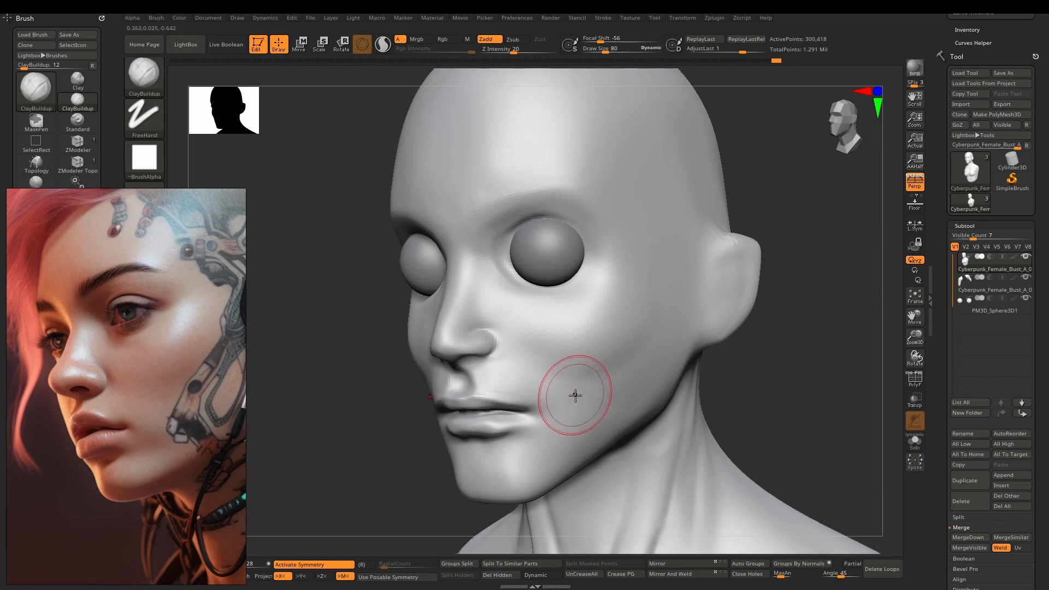
# Step: Sculpt beside the mouth corners with the Standard brush at draw size 40, and lower its Z Intensity to 16
pyautogui.press('b')
pyautogui.press('s')
pyautogui.press('t')
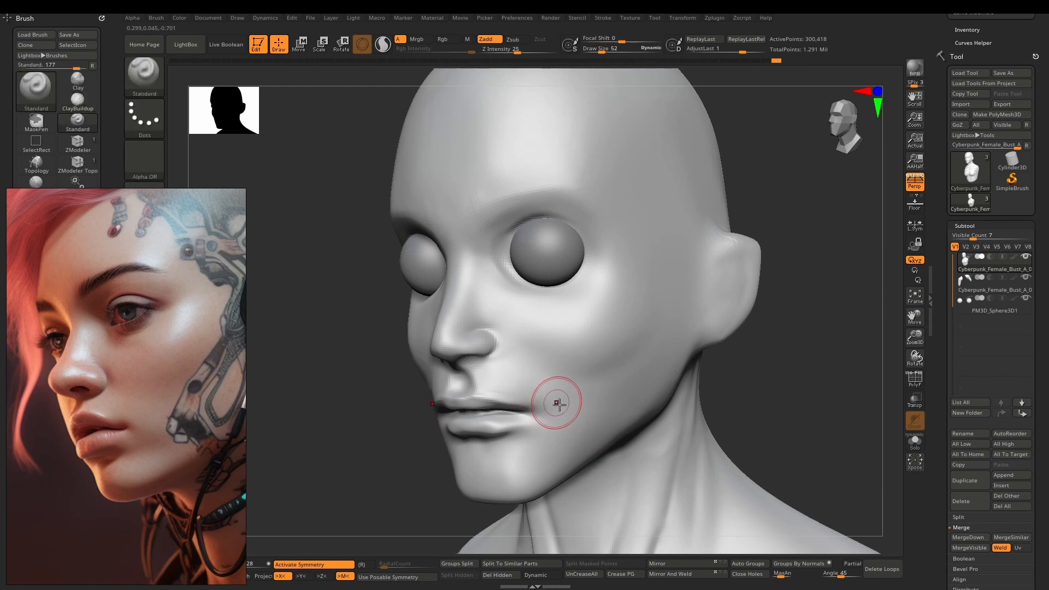
pyautogui.press('[')
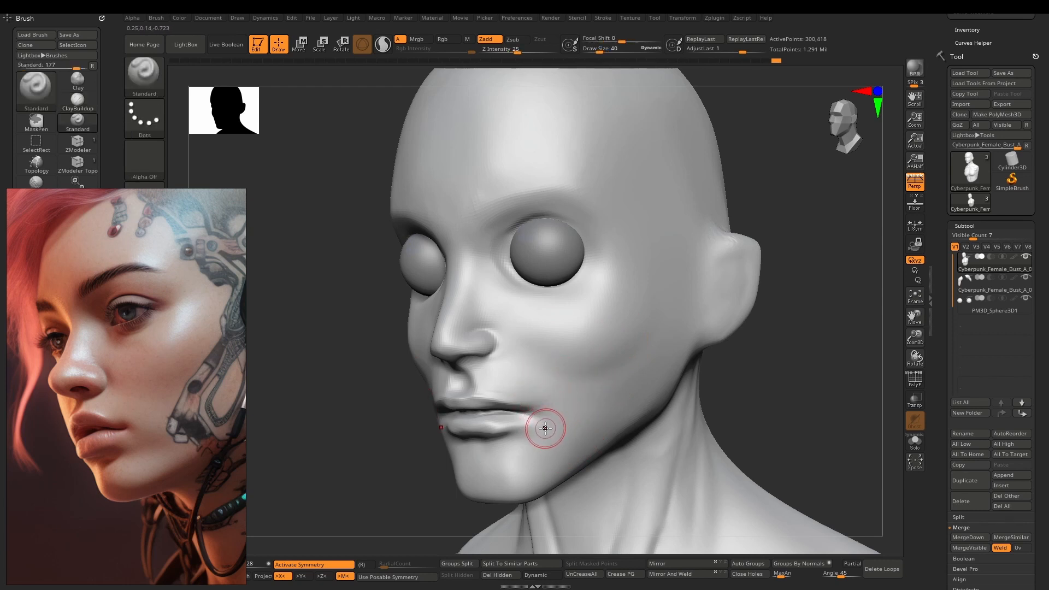
pyautogui.moveTo(524, 440); pyautogui.dragTo(548, 423)
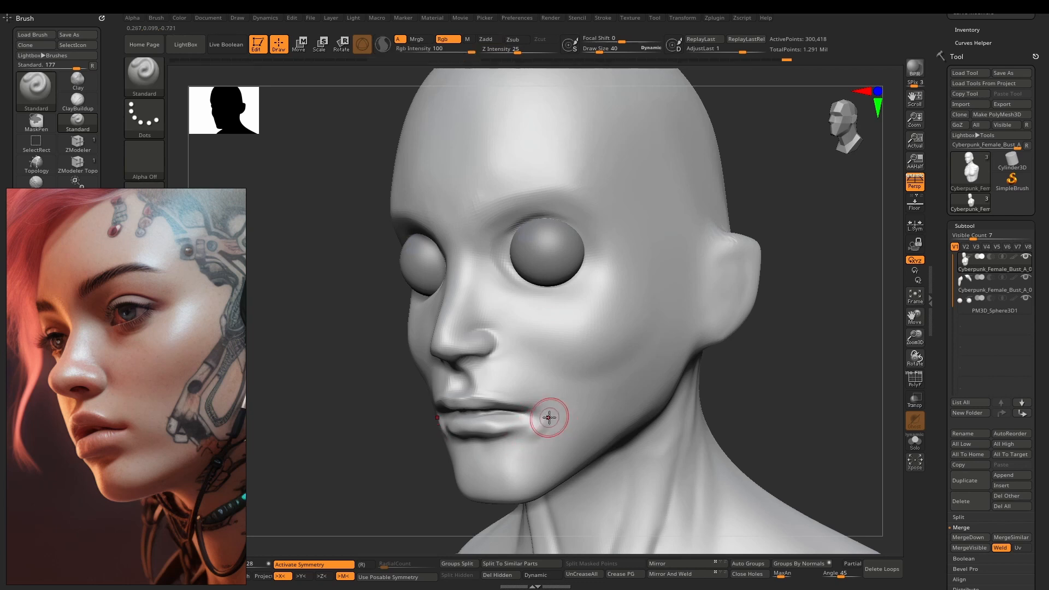
pyautogui.moveTo(516, 50); pyautogui.dragTo(510, 51)
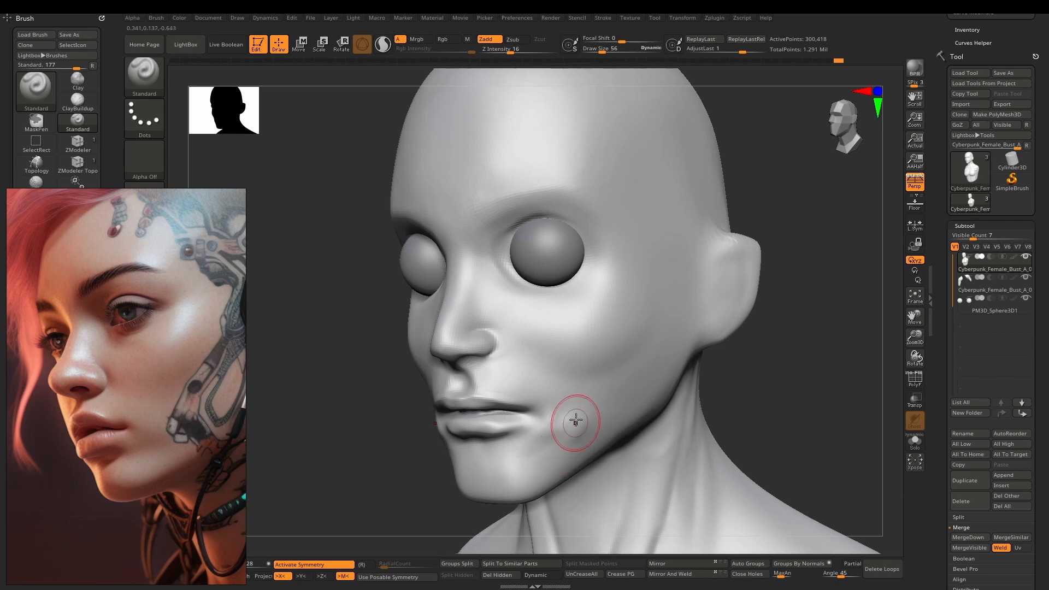
# Step: Sculpt and smooth the area beside the mouth corner, and carve in the hollow beneath the lower lip with the Standard brush at draw size 48
pyautogui.moveTo(575, 422); pyautogui.dragTo(555, 398)
pyautogui.moveTo(547, 437)
pyautogui.mouseDown()
pyautogui.moveTo(548, 407)
pyautogui.moveTo(537, 406)
pyautogui.moveTo(562, 405)
pyautogui.mouseUp()
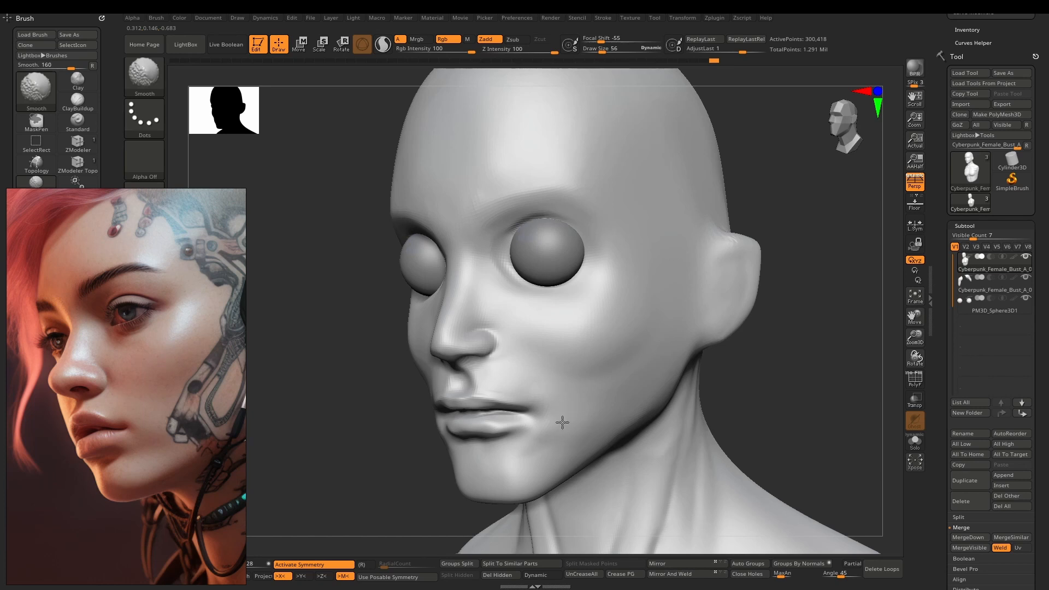
pyautogui.keyDown('shift'); pyautogui.moveTo(536, 459); pyautogui.dragTo(523, 470); pyautogui.keyUp('shift')
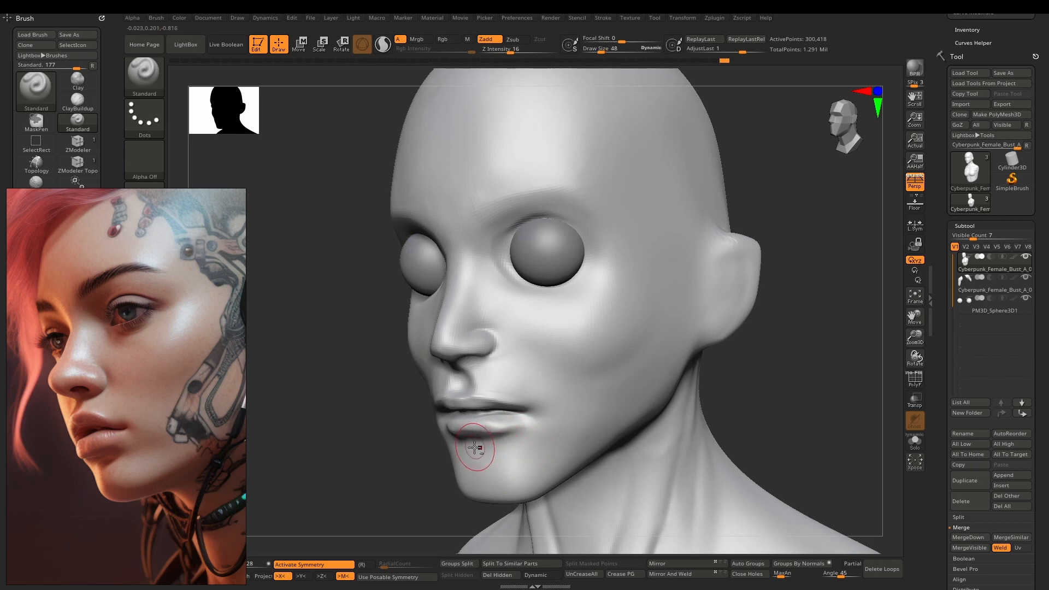
pyautogui.keyDown('alt'); pyautogui.moveTo(496, 447); pyautogui.dragTo(473, 449); pyautogui.keyUp('alt')
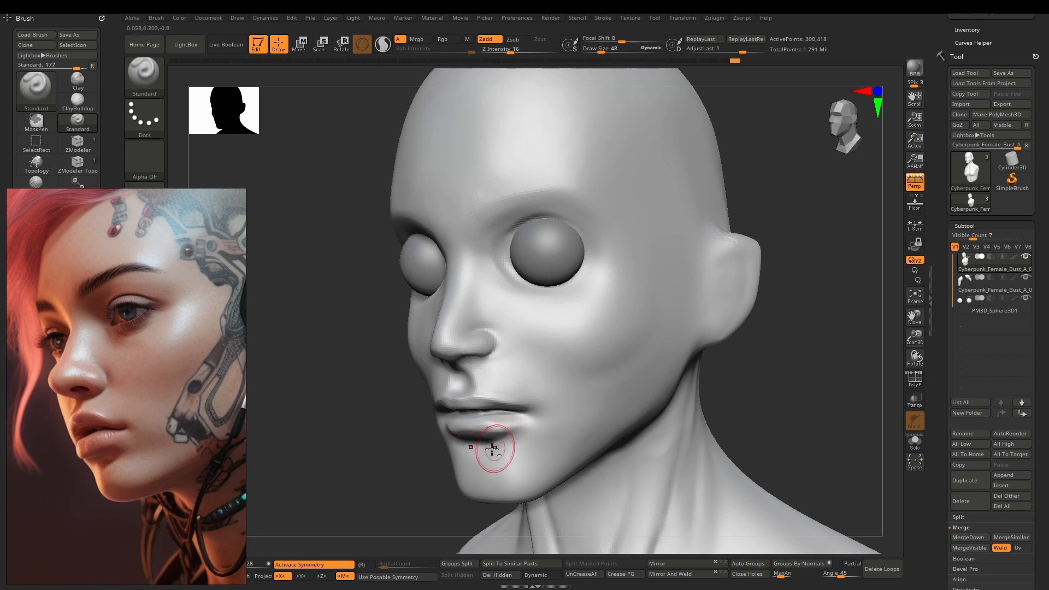
# Step: Build up the front and underside of the chin with the Standard brush at draw size 48, and smooth it
pyautogui.moveTo(511, 481)
pyautogui.mouseDown(button='right')
pyautogui.moveTo(510, 452)
pyautogui.moveTo(483, 505)
pyautogui.mouseUp(button='right')
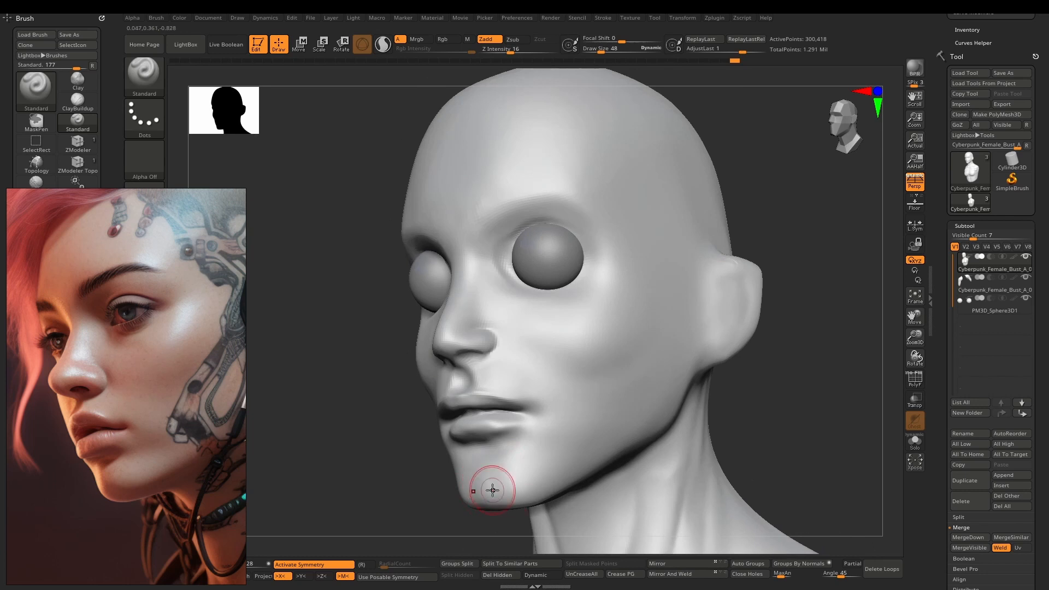
pyautogui.moveTo(492, 489)
pyautogui.mouseDown()
pyautogui.moveTo(485, 474)
pyautogui.moveTo(518, 511)
pyautogui.mouseUp()
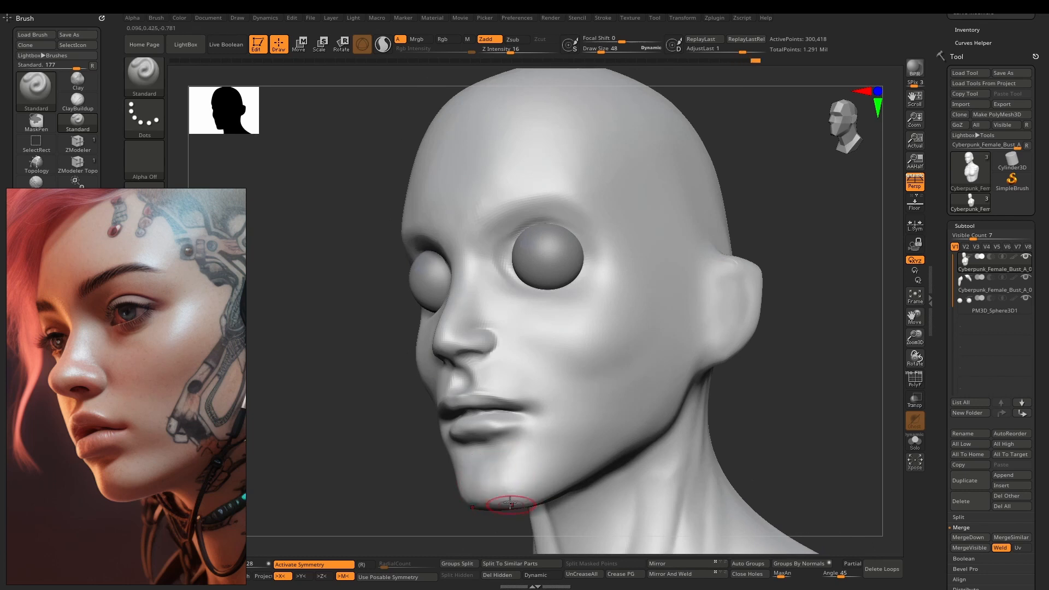
pyautogui.moveTo(488, 478)
pyautogui.mouseDown()
pyautogui.moveTo(516, 509)
pyautogui.moveTo(518, 479)
pyautogui.moveTo(501, 476)
pyautogui.moveTo(538, 468)
pyautogui.mouseUp()
pyautogui.moveTo(548, 466); pyautogui.dragTo(499, 487, button='right')
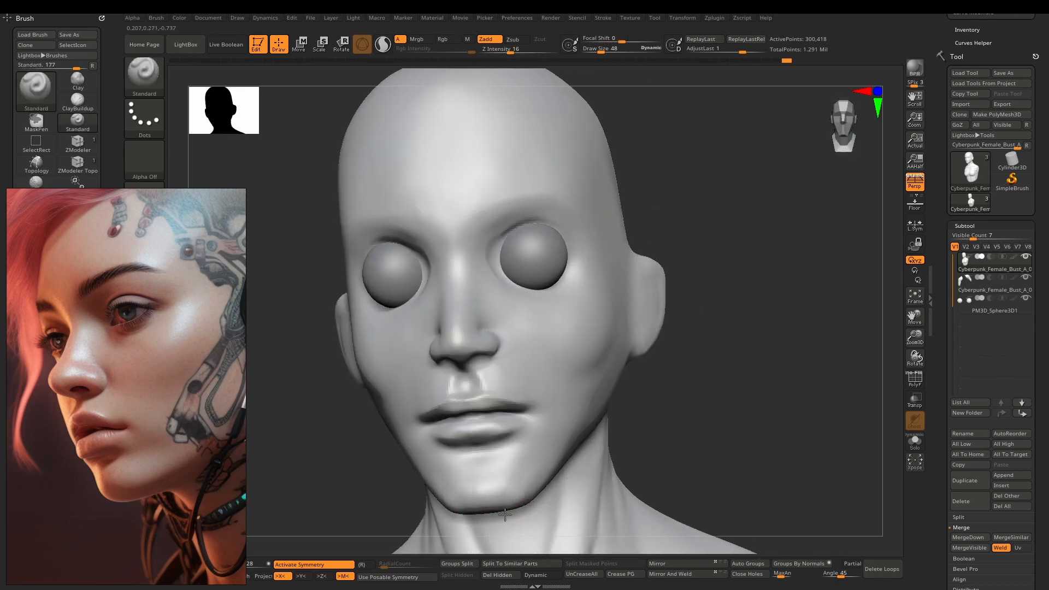
pyautogui.moveTo(491, 491)
pyautogui.keyDown('shift'); pyautogui.mouseDown()
pyautogui.moveTo(511, 486)
pyautogui.moveTo(483, 465)
pyautogui.mouseUp(); pyautogui.keyUp('shift')
# Step: Smooth the cheek and the side of the face below the outer eye at draw size 72
pyautogui.moveTo(533, 453)
pyautogui.keyDown('shift'); pyautogui.mouseDown(button='right')
pyautogui.moveTo(550, 451)
pyautogui.moveTo(558, 359)
pyautogui.moveTo(575, 345)
pyautogui.mouseUp(button='right'); pyautogui.keyUp('shift')
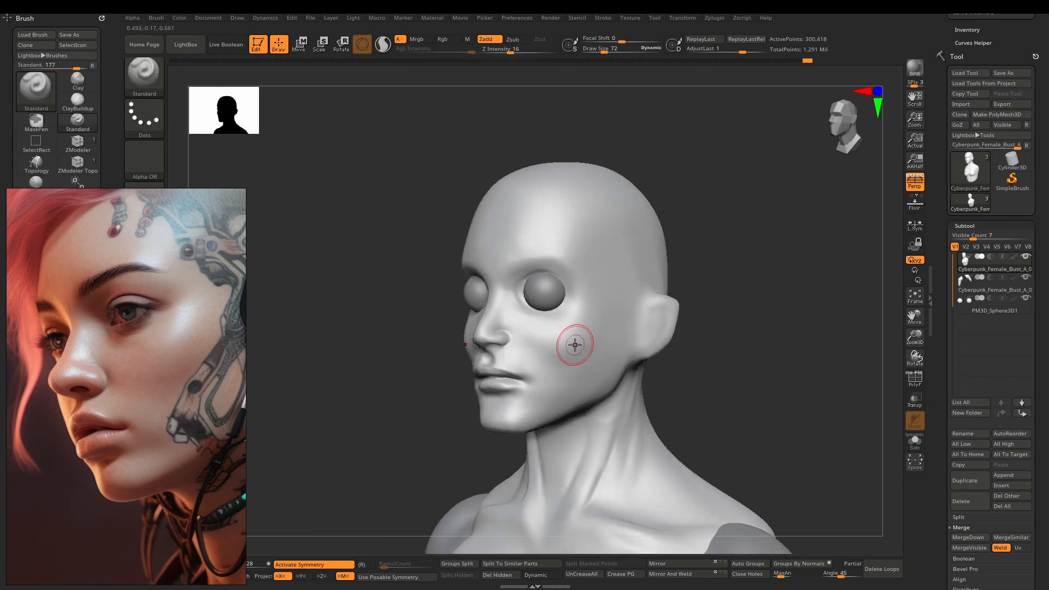
pyautogui.keyDown('shift'); pyautogui.moveTo(575, 344); pyautogui.dragTo(568, 345); pyautogui.keyUp('shift')
pyautogui.moveTo(579, 348)
pyautogui.keyDown('shift'); pyautogui.mouseDown(button='right')
pyautogui.moveTo(555, 368)
pyautogui.moveTo(607, 382)
pyautogui.moveTo(661, 376)
pyautogui.mouseUp(button='right'); pyautogui.keyUp('shift')
pyautogui.moveTo(649, 336)
pyautogui.keyDown('shift'); pyautogui.mouseDown()
pyautogui.moveTo(654, 312)
pyautogui.moveTo(628, 328)
pyautogui.mouseUp(); pyautogui.keyUp('shift')
pyautogui.moveTo(627, 328); pyautogui.dragTo(605, 369, button='right')
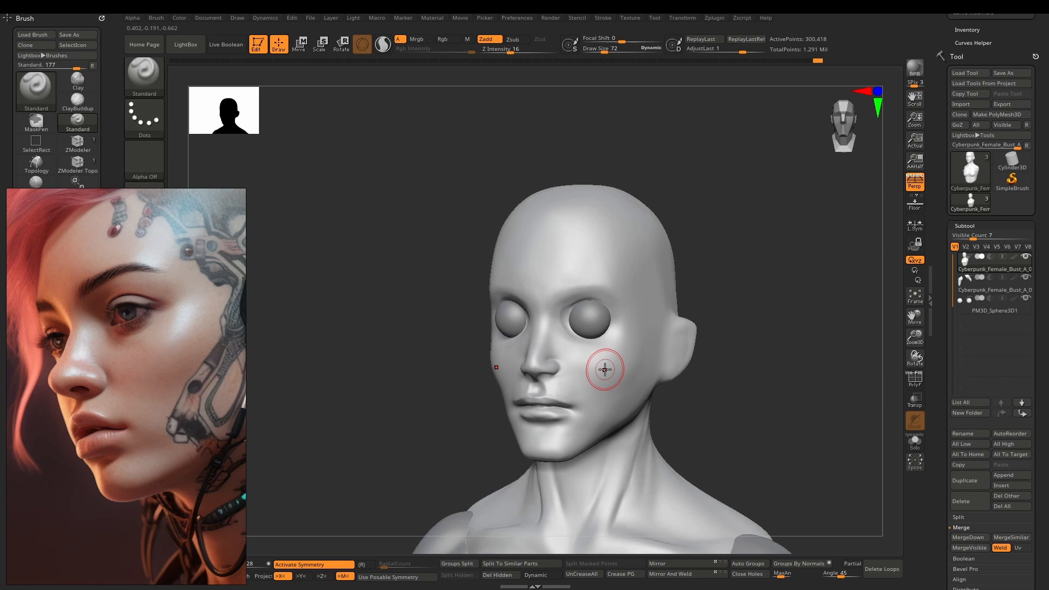
pyautogui.moveTo(628, 312)
pyautogui.mouseDown(button='right')
pyautogui.moveTo(601, 330)
pyautogui.moveTo(582, 418)
pyautogui.moveTo(576, 369)
pyautogui.mouseUp(button='right')
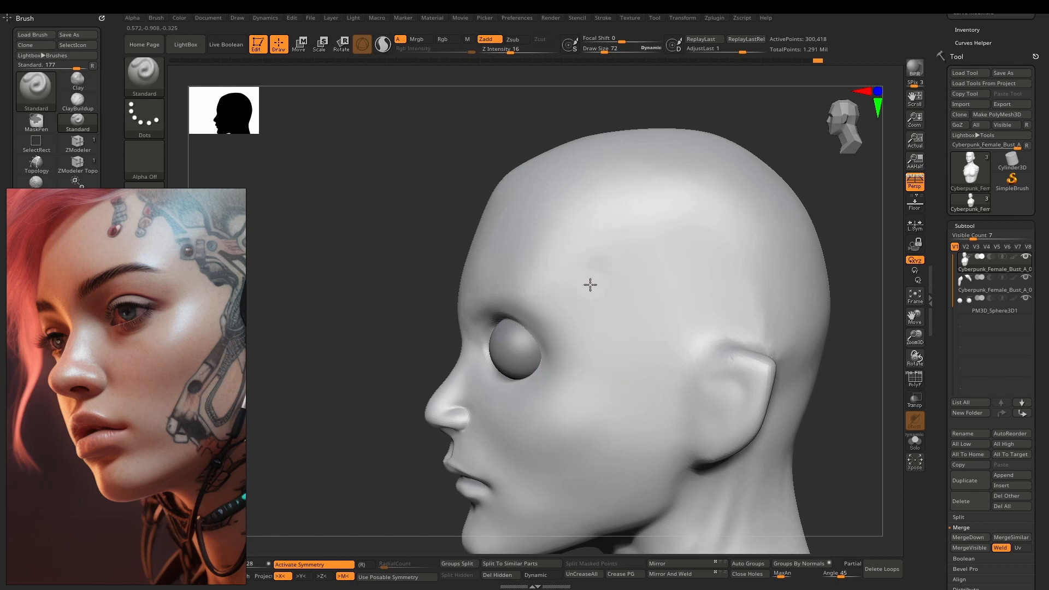
# Step: Stroke over the temple between the eye and ear with the Standard brush at draw size 72, and smooth the strokes into the head
pyautogui.moveTo(589, 310)
pyautogui.mouseDown()
pyautogui.moveTo(634, 238)
pyautogui.moveTo(626, 317)
pyautogui.mouseUp()
pyautogui.moveTo(609, 279); pyautogui.dragTo(637, 341)
pyautogui.moveTo(615, 261); pyautogui.dragTo(638, 376)
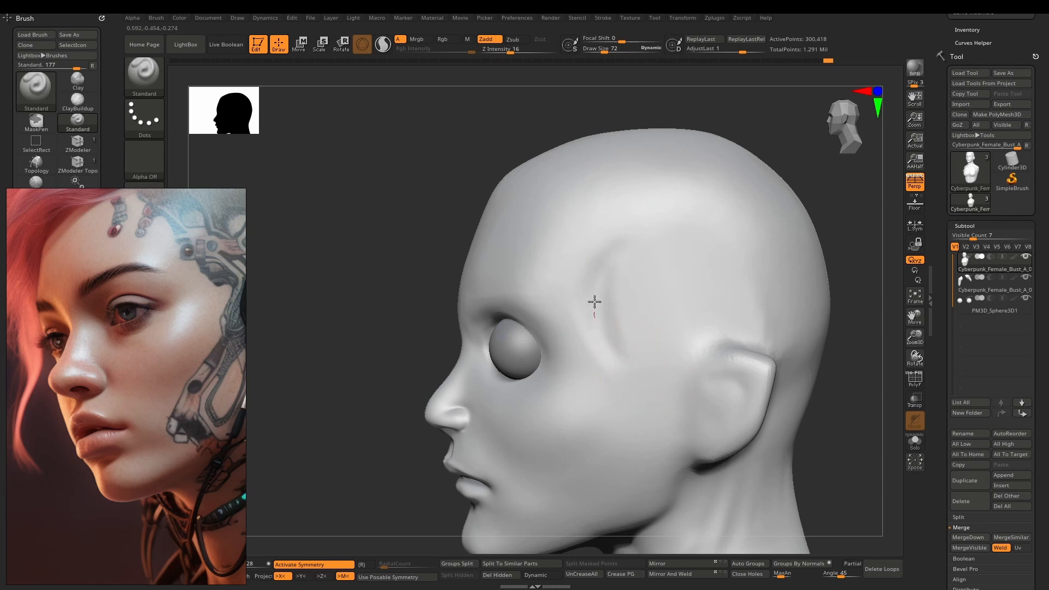
pyautogui.keyDown('shift'); pyautogui.moveTo(623, 323); pyautogui.dragTo(612, 311); pyautogui.keyUp('shift')
pyautogui.moveTo(618, 268)
pyautogui.keyDown('shift'); pyautogui.mouseDown()
pyautogui.moveTo(623, 321)
pyautogui.moveTo(615, 281)
pyautogui.moveTo(604, 328)
pyautogui.mouseUp(); pyautogui.keyUp('shift')
# Step: Smooth the forehead and the crown of the skull at lower subdivision levels, and return to the highest level
pyautogui.hotkey('shift', 'd')
pyautogui.press('d')
pyautogui.moveTo(595, 293)
pyautogui.mouseDown(button='right')
pyautogui.moveTo(585, 288)
pyautogui.moveTo(594, 291)
pyautogui.mouseUp(button='right')
pyautogui.press('space')
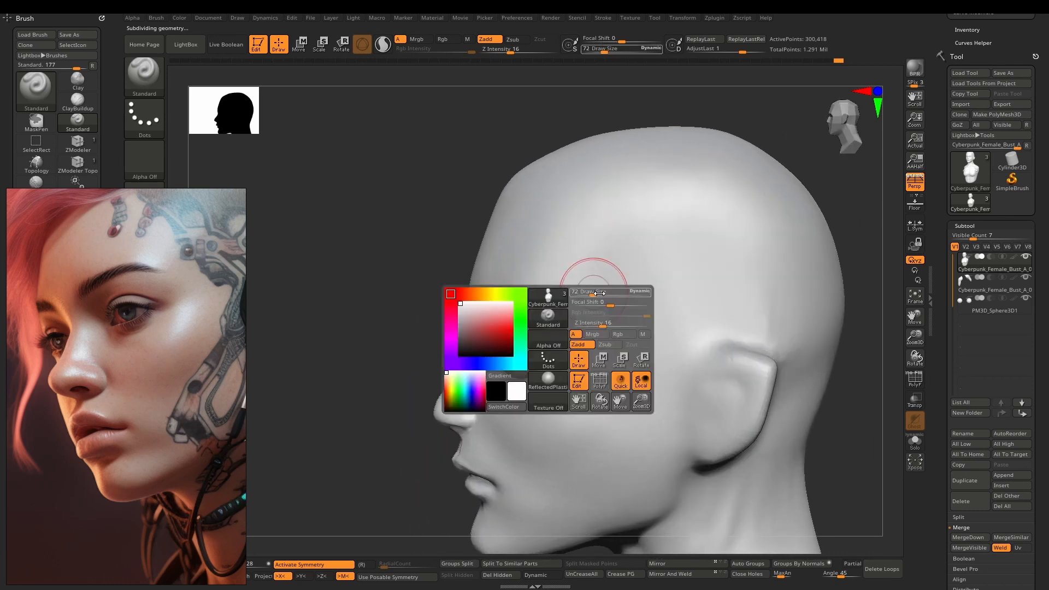
pyautogui.hotkey('shift', 'd')
pyautogui.hotkey('shift', 'd')
pyautogui.moveTo(508, 184)
pyautogui.keyDown('shift'); pyautogui.mouseDown()
pyautogui.moveTo(498, 181)
pyautogui.moveTo(528, 182)
pyautogui.mouseUp(); pyautogui.keyUp('shift')
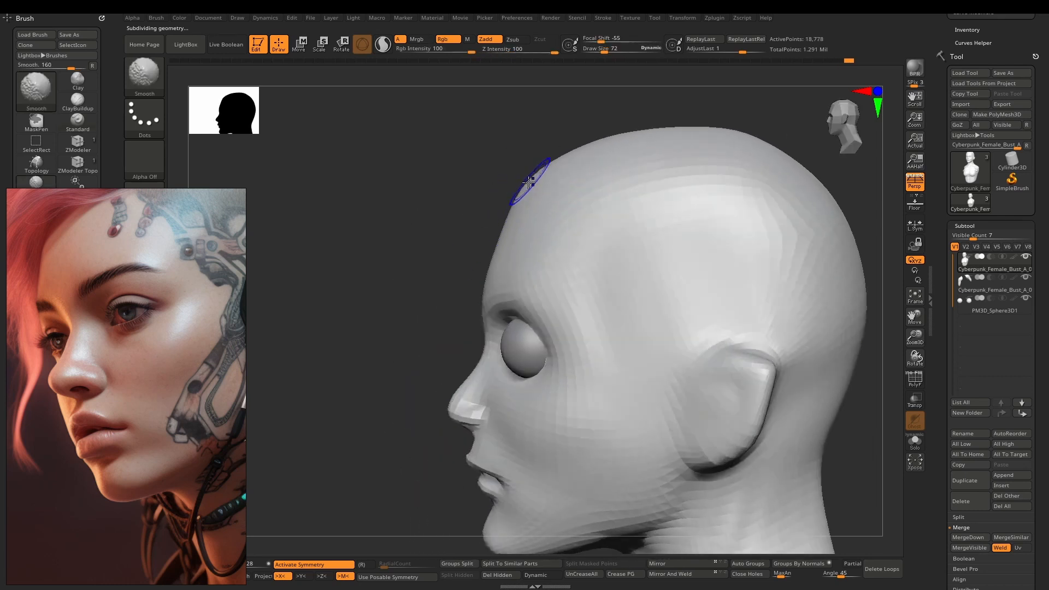
pyautogui.press('d')
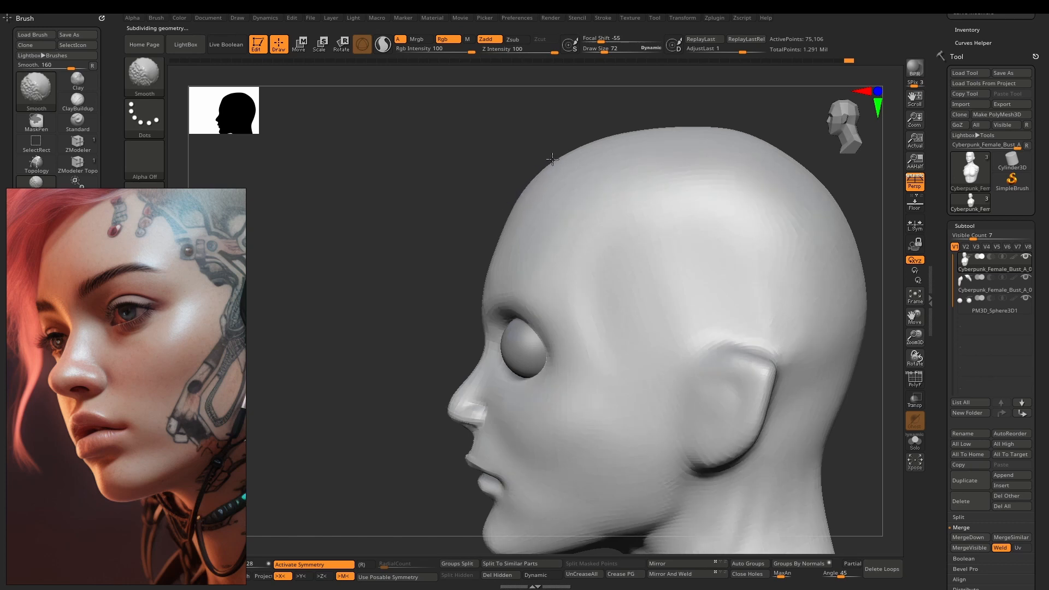
pyautogui.keyDown('shift'); pyautogui.moveTo(702, 128); pyautogui.dragTo(784, 156); pyautogui.keyUp('shift')
pyautogui.press('d')
pyautogui.press('d')
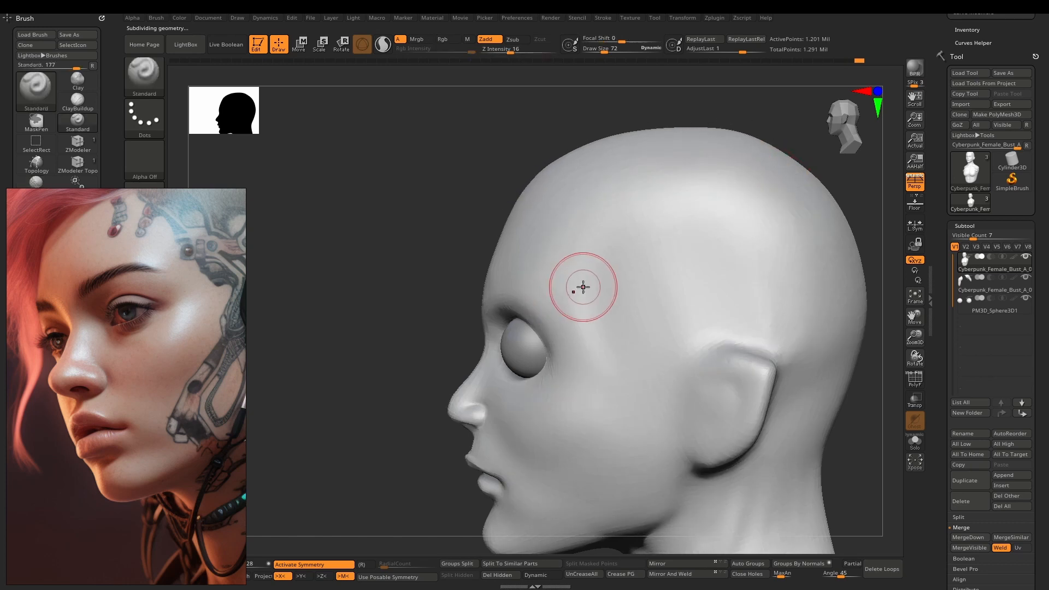
# Step: Smooth the surface around the outer eye socket and compare the face from three-quarter and front views
pyautogui.moveTo(599, 287); pyautogui.dragTo(596, 336, button='right')
pyautogui.keyDown('alt'); pyautogui.moveTo(595, 336); pyautogui.dragTo(613, 288, button='right'); pyautogui.keyUp('alt')
pyautogui.keyDown('shift'); pyautogui.moveTo(615, 284); pyautogui.dragTo(504, 279); pyautogui.keyUp('shift')
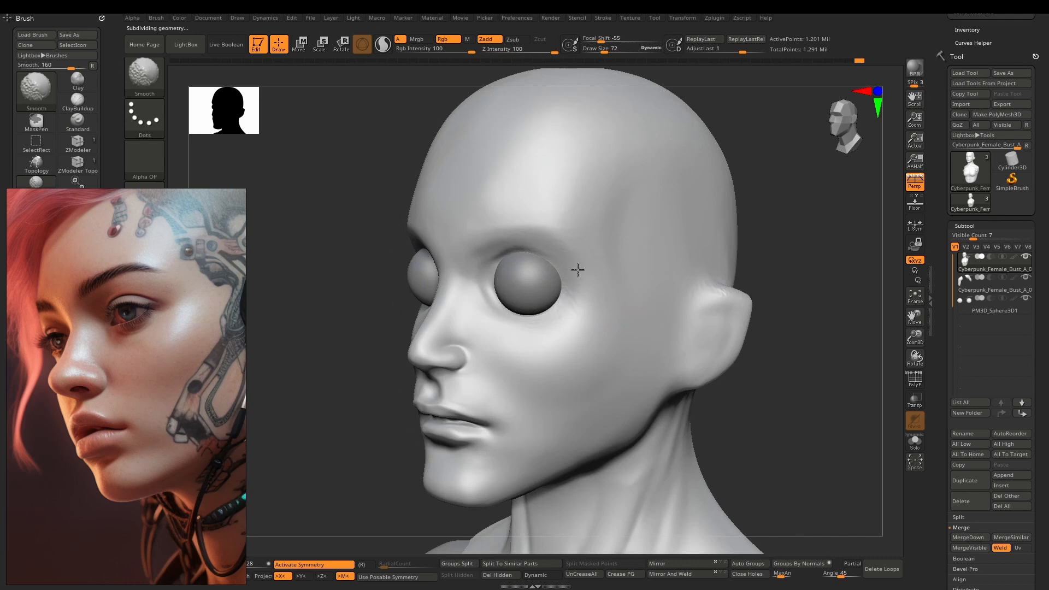
pyautogui.moveTo(705, 353); pyautogui.dragTo(602, 289, button='right')
pyautogui.keyDown('alt'); pyautogui.moveTo(594, 231); pyautogui.dragTo(573, 299, button='right'); pyautogui.keyUp('alt')
pyautogui.keyDown('ctrl'); pyautogui.moveTo(574, 299); pyautogui.dragTo(582, 382, button='right'); pyautogui.keyUp('ctrl')
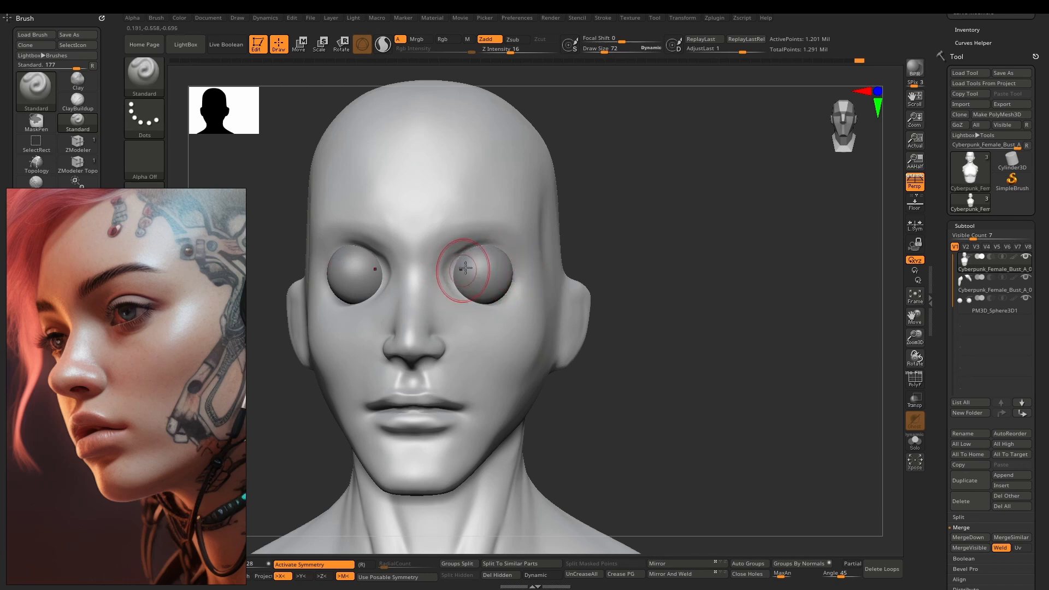
pyautogui.moveTo(477, 274); pyautogui.dragTo(419, 282, button='right')
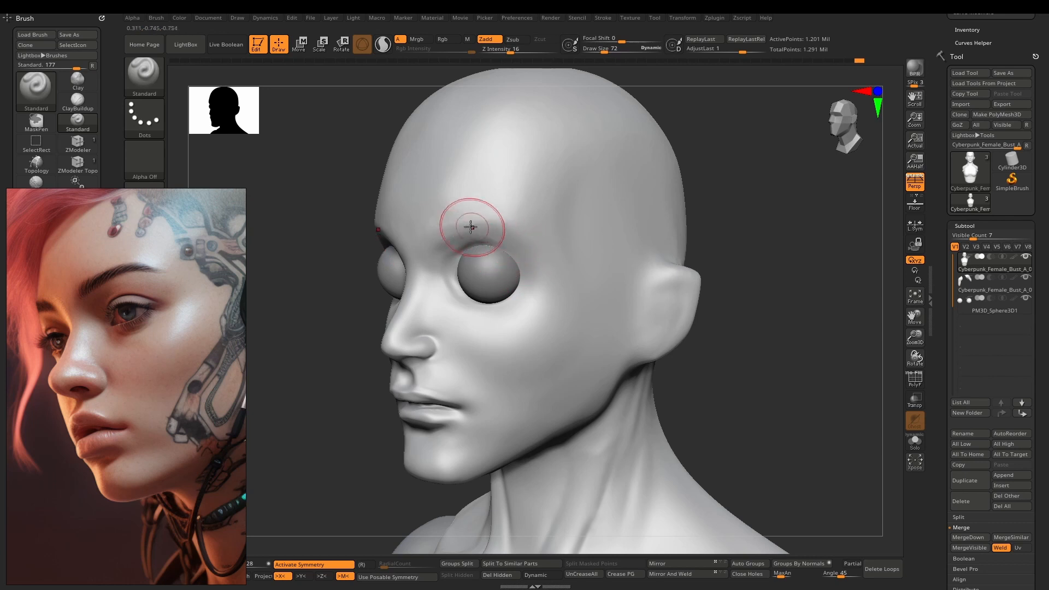
# Step: Add clay between the brow and the eyeball with the ClayBuildup brush at draw size 40, undoing an unwanted stroke
pyautogui.press('b')
pyautogui.press('c')
pyautogui.press('b')
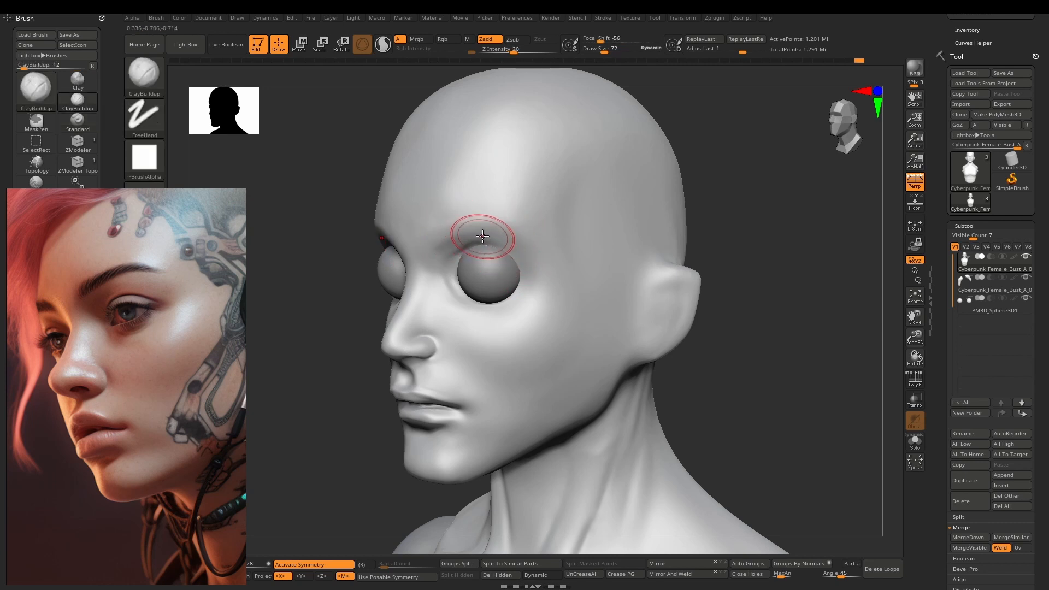
pyautogui.press('[')
pyautogui.press('[')
pyautogui.moveTo(475, 252); pyautogui.dragTo(448, 302, button='right')
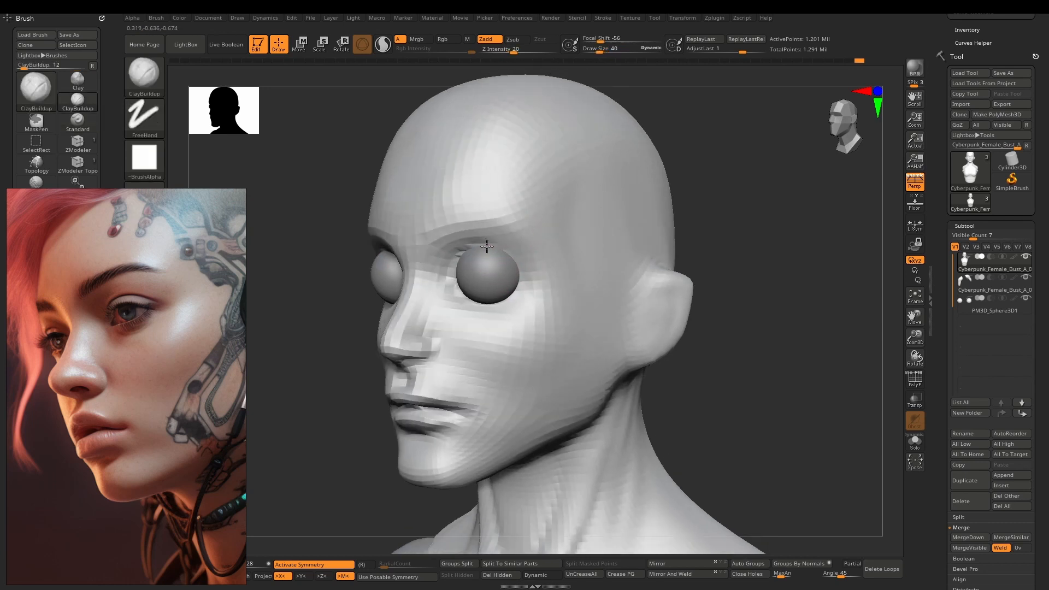
pyautogui.press('space')
pyautogui.moveTo(491, 246); pyautogui.dragTo(488, 246)
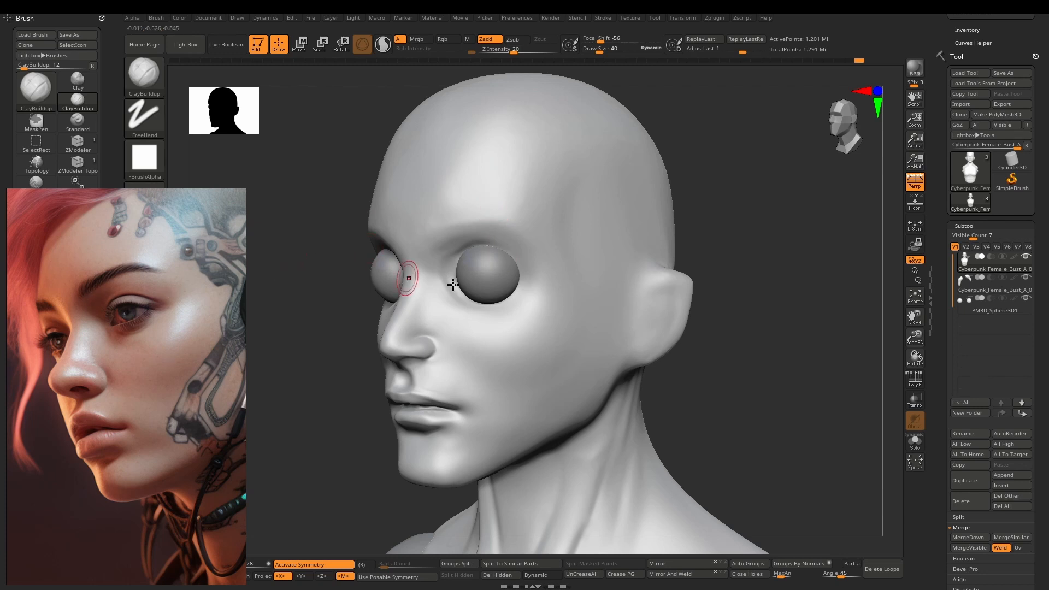
pyautogui.hotkey('ctrl', 'z')
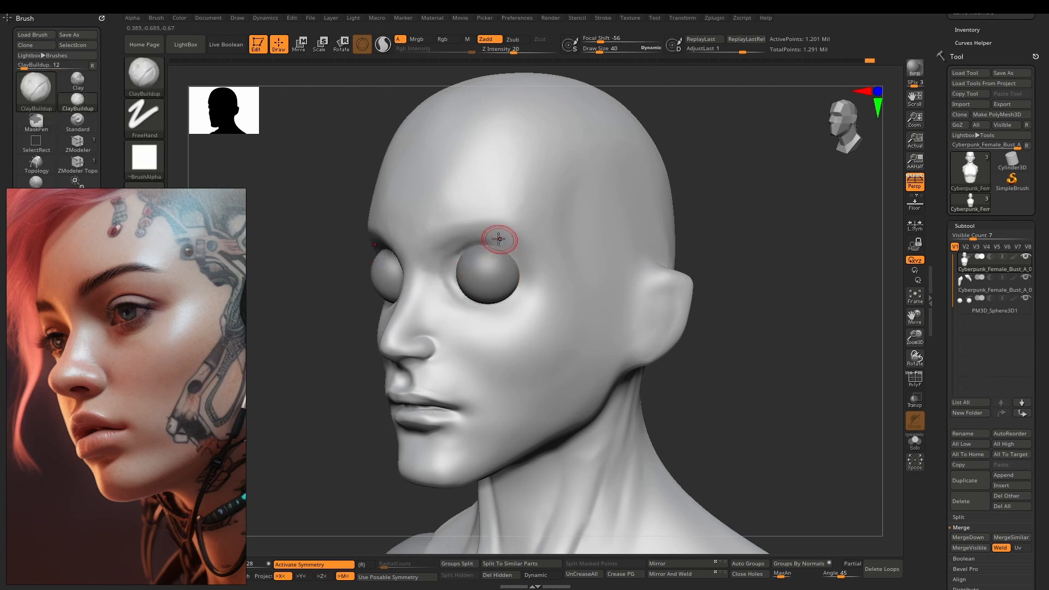
# Step: Flatten the upper socket beneath the brow with the hPolish brush at draw size 48, and smooth it
pyautogui.press('b')
pyautogui.press('h')
pyautogui.press('p')
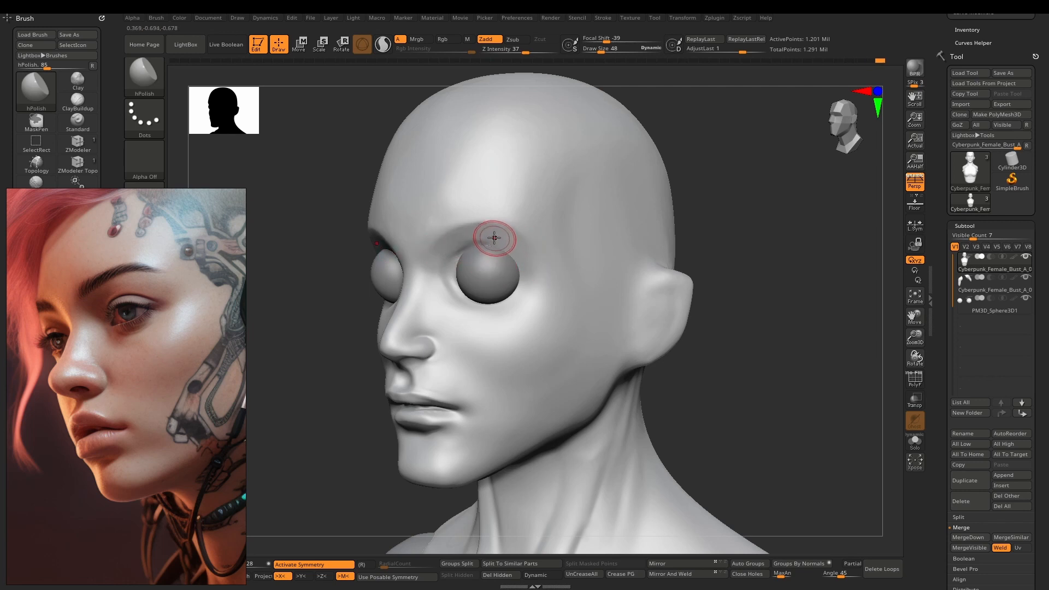
pyautogui.press('shift')
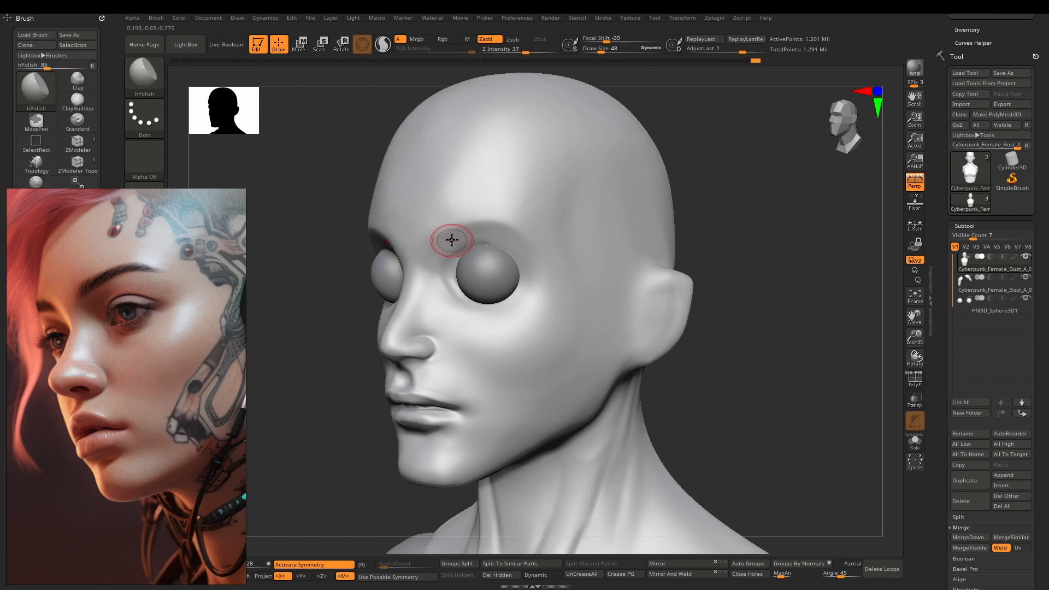
pyautogui.press('shift')
pyautogui.keyDown('shift'); pyautogui.moveTo(521, 232); pyautogui.dragTo(488, 238); pyautogui.keyUp('shift')
# Step: Smooth the inner brow beside the nose bridge, one subdivision level down, and return to the highest level
pyautogui.moveTo(488, 239); pyautogui.dragTo(587, 235, button='right')
pyautogui.moveTo(446, 227)
pyautogui.keyDown('shift'); pyautogui.mouseDown()
pyautogui.moveTo(441, 245)
pyautogui.moveTo(461, 268)
pyautogui.moveTo(451, 258)
pyautogui.mouseUp(); pyautogui.keyUp('shift')
pyautogui.hotkey('shift', 'd')
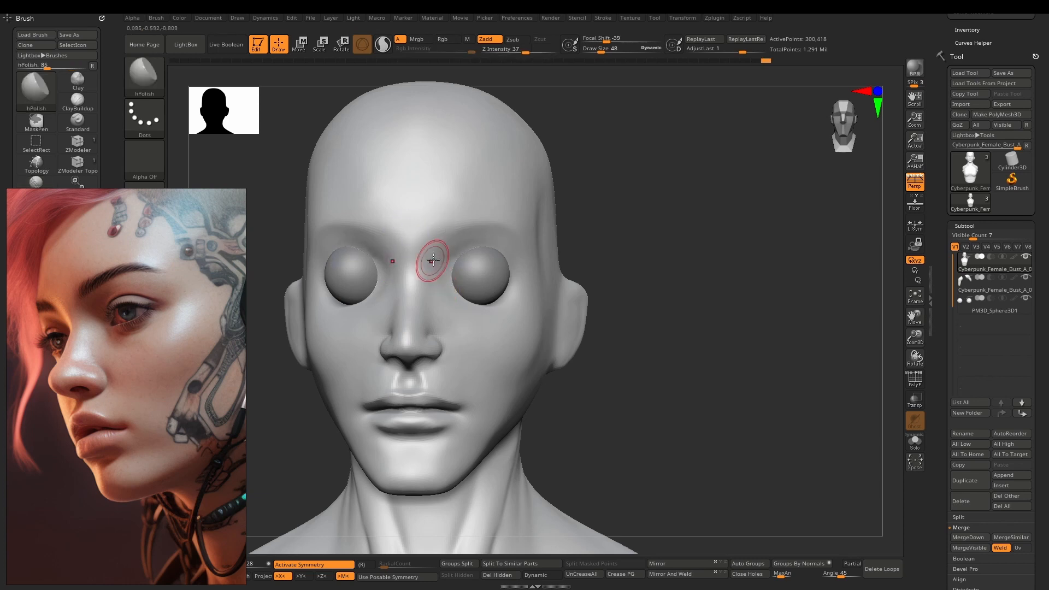
pyautogui.press('d')
# Step: Smooth the chest and breast surface three subdivision levels down with a draw size of 88
pyautogui.keyDown('alt'); pyautogui.moveTo(468, 357); pyautogui.dragTo(521, 241, button='right'); pyautogui.keyUp('alt')
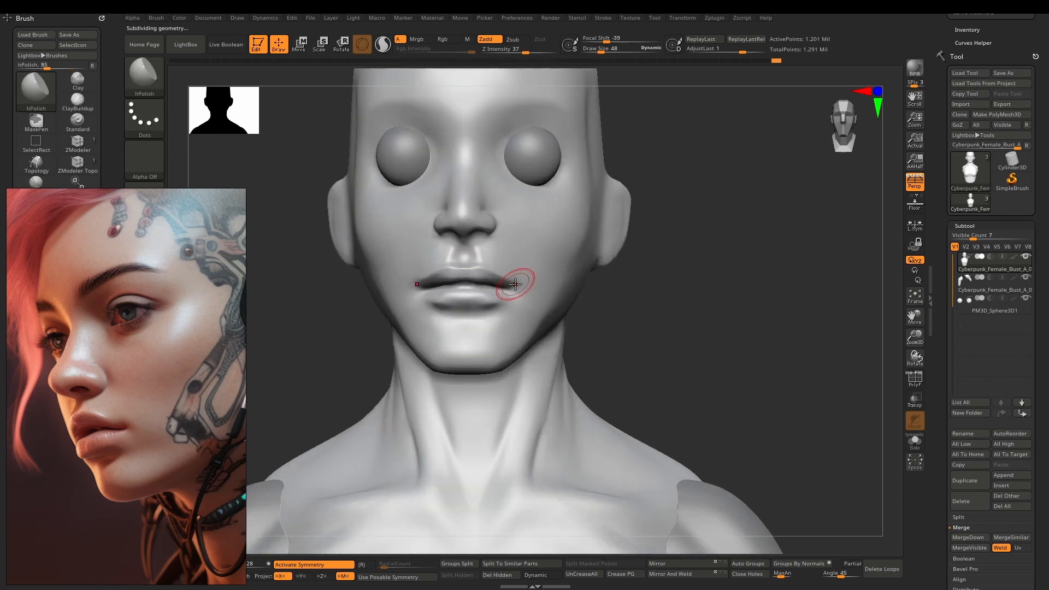
pyautogui.keyDown('ctrl'); pyautogui.moveTo(520, 286); pyautogui.dragTo(493, 185, button='right'); pyautogui.keyUp('ctrl')
pyautogui.keyDown('alt'); pyautogui.moveTo(511, 418); pyautogui.dragTo(490, 267, button='right'); pyautogui.keyUp('alt')
pyautogui.keyDown('alt'); pyautogui.moveTo(505, 306); pyautogui.dragTo(502, 407, button='right'); pyautogui.keyUp('alt')
pyautogui.keyDown('alt'); pyautogui.moveTo(501, 405); pyautogui.dragTo(508, 360, button='right'); pyautogui.keyUp('alt')
pyautogui.press(']')
pyautogui.press(']')
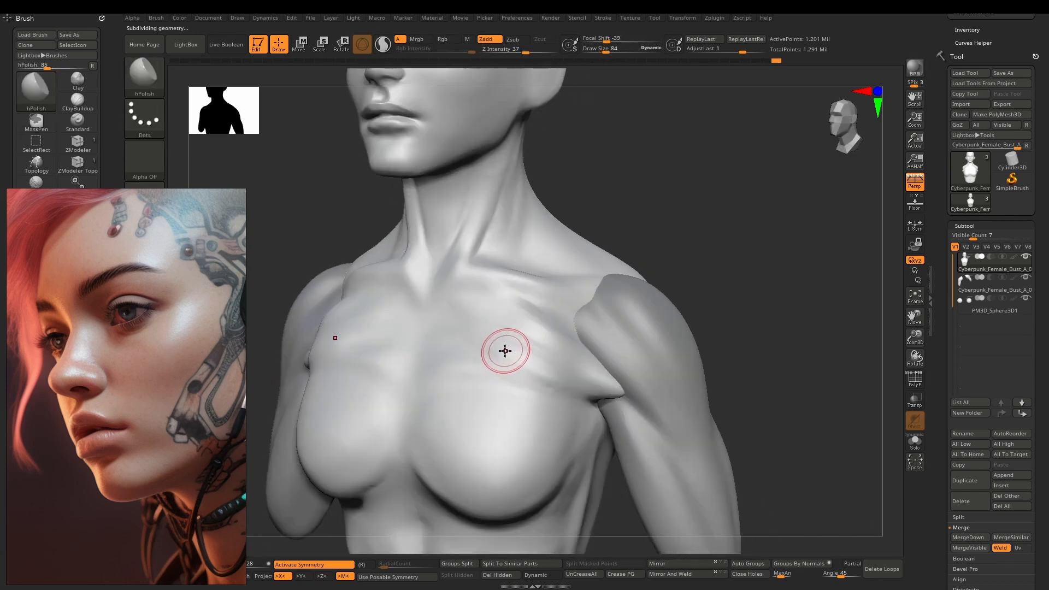
pyautogui.hotkey('shift', 'd')
pyautogui.hotkey('shift', 'd')
pyautogui.hotkey('shift', 'd')
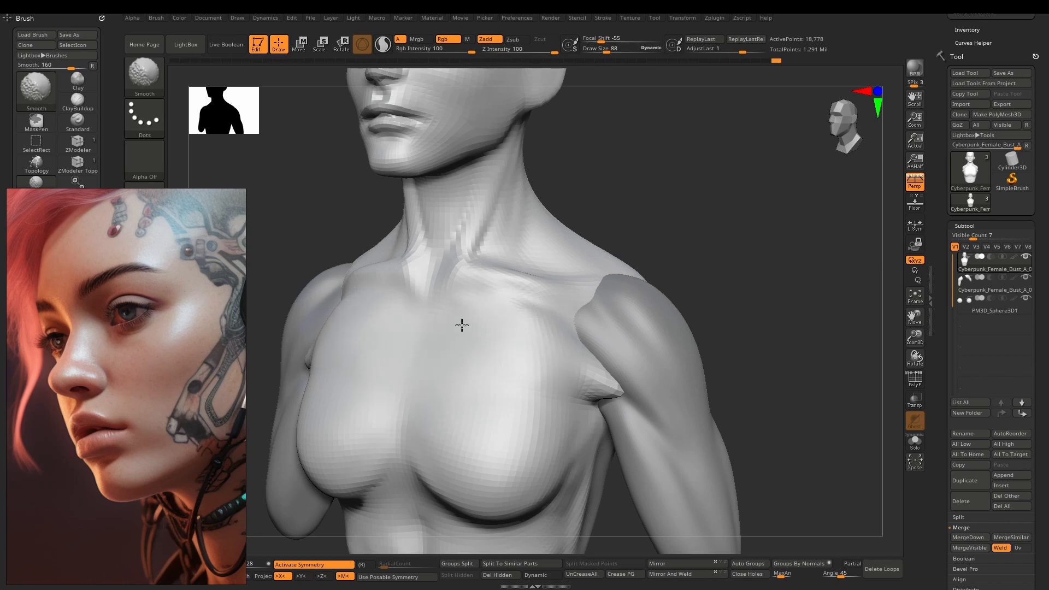
pyautogui.keyDown('shift'); pyautogui.moveTo(527, 360); pyautogui.dragTo(508, 401); pyautogui.keyUp('shift')
pyautogui.keyDown('alt'); pyautogui.moveTo(502, 409); pyautogui.dragTo(506, 322, button='right'); pyautogui.keyUp('alt')
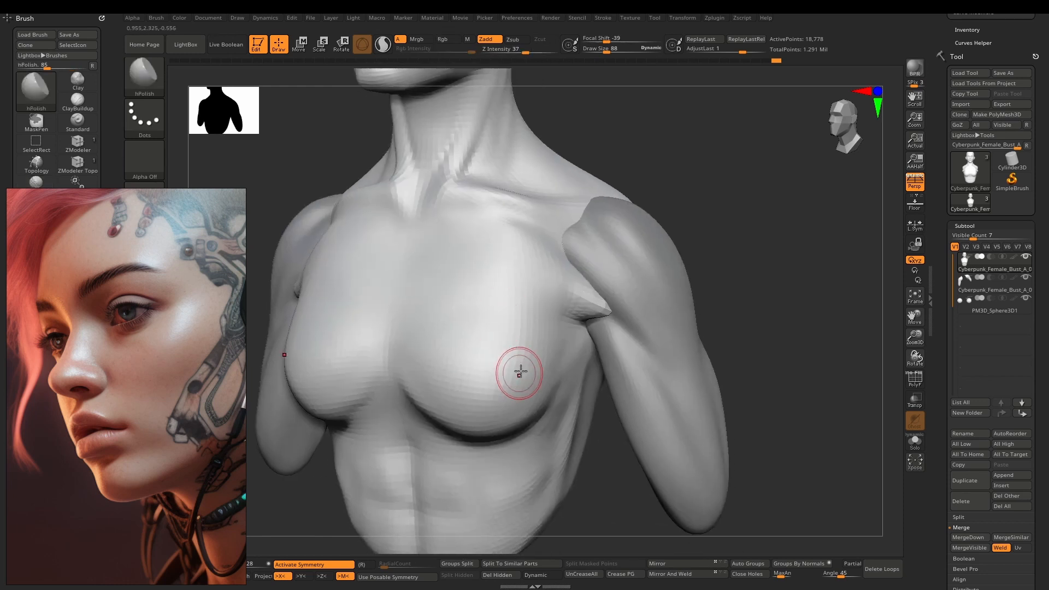
# Step: Restore the highest subdivision level and add clay along the outer lower edge of the breast with the ClayBuildup brush
pyautogui.moveTo(519, 372); pyautogui.dragTo(486, 363, button='right')
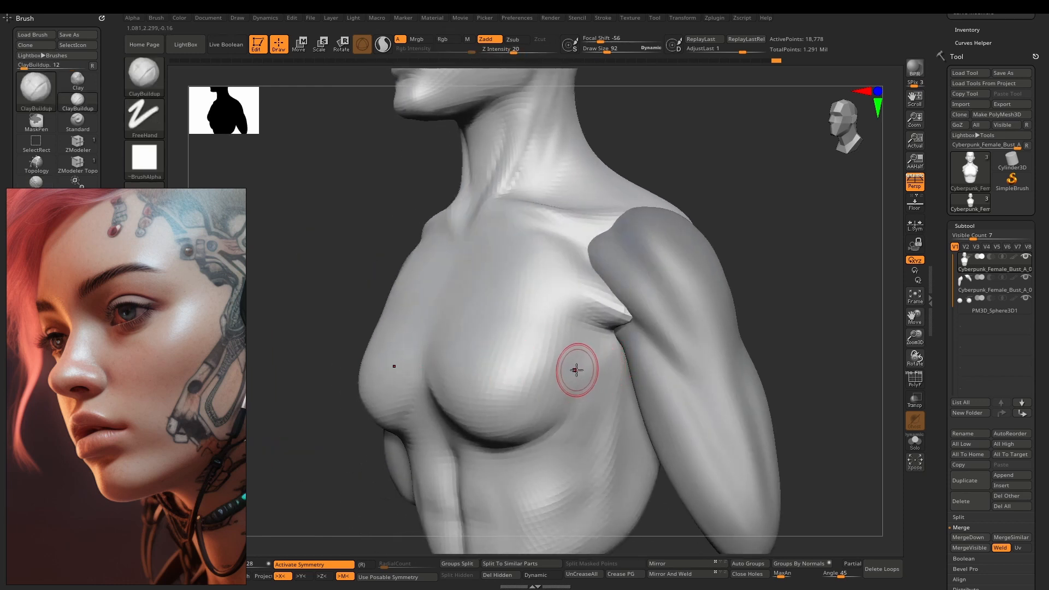
pyautogui.press('d')
pyautogui.press('d')
pyautogui.press('d')
pyautogui.moveTo(574, 379); pyautogui.dragTo(545, 430)
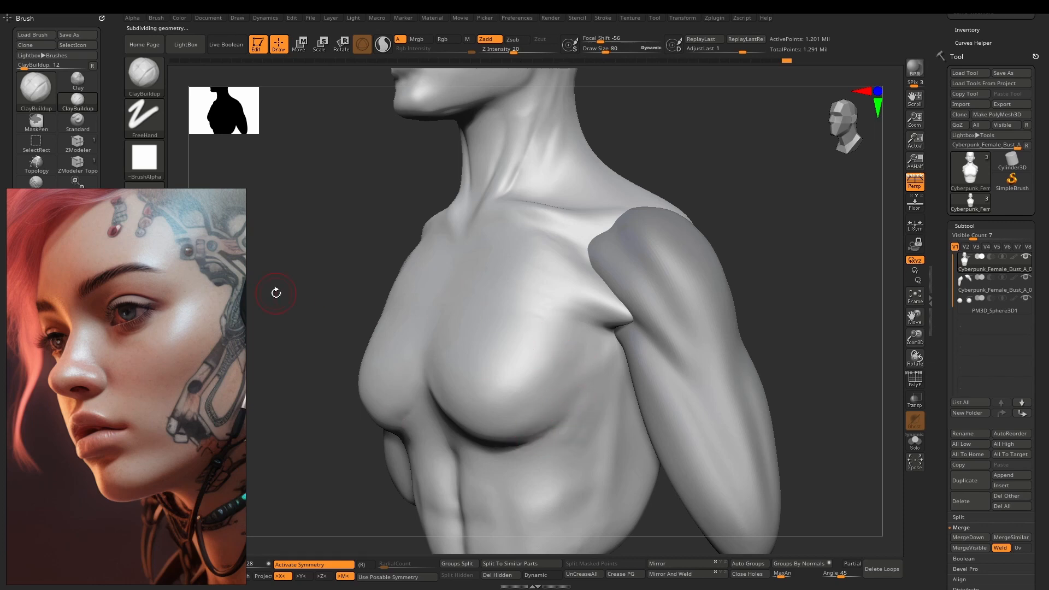
# Step: Examine the chest, shoulder and side-torso muscles on the colored female anatomy figure in the reference board
pyautogui.scroll(-8, 134, 362)
pyautogui.scroll(-2, 94, 378)
pyautogui.moveTo(93, 377); pyautogui.dragTo(90, 420, button='middle')
pyautogui.scroll(6, 232, 296)
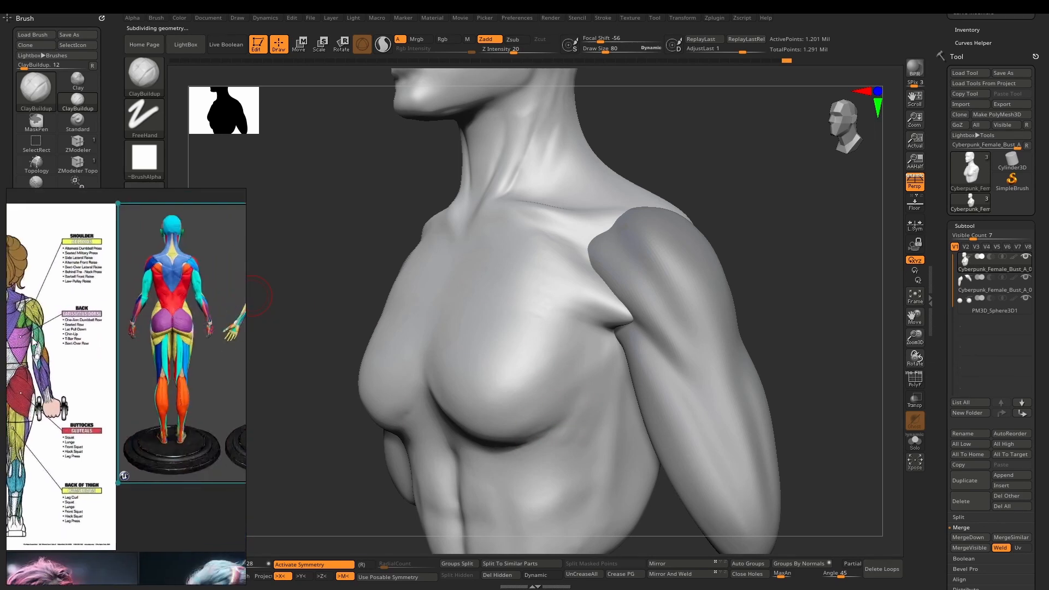
pyautogui.scroll(-2, 232, 296)
pyautogui.moveTo(232, 296); pyautogui.dragTo(139, 301, button='middle')
pyautogui.scroll(4, 86, 301)
pyautogui.scroll(5, 61, 301)
pyautogui.moveTo(61, 301); pyautogui.dragTo(74, 326, button='middle')
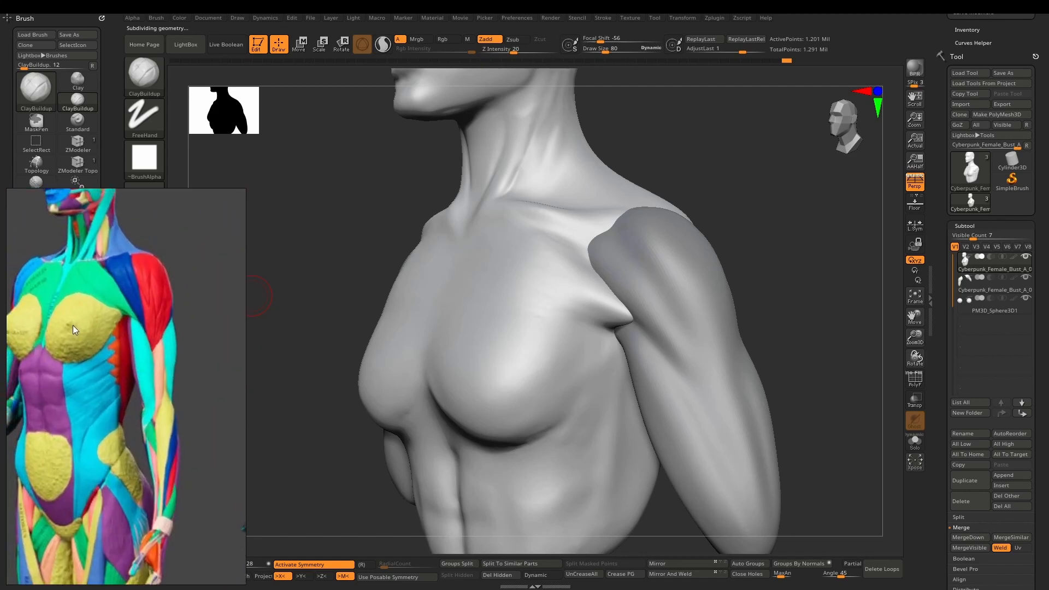
pyautogui.scroll(-1, 97, 322)
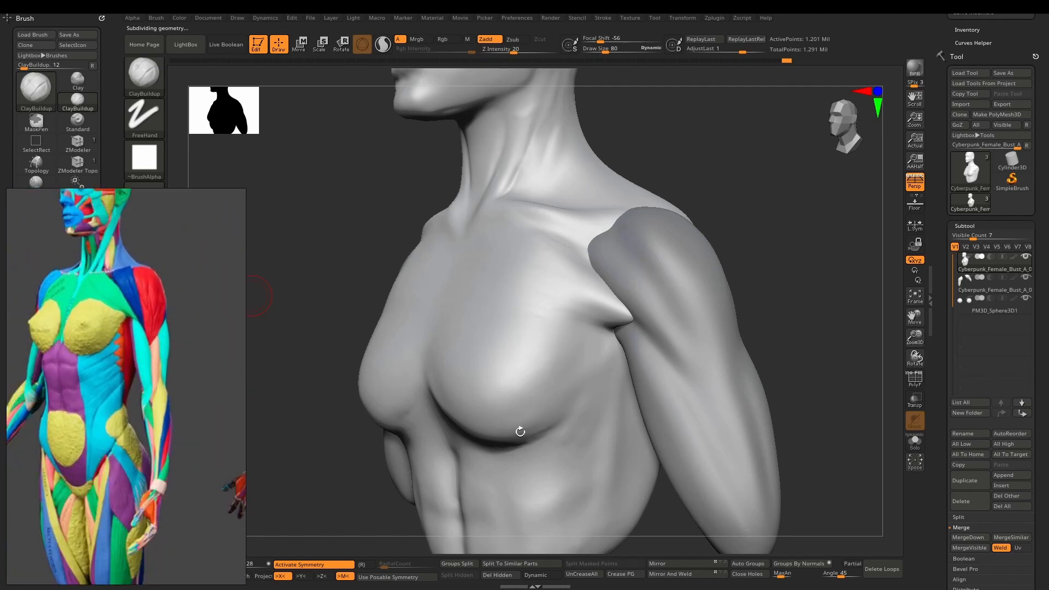
# Step: Carve a crease around the outer lower edge of the breast up to the armpit with the DamStandard brush at draw size 56
pyautogui.moveTo(533, 443)
pyautogui.mouseDown()
pyautogui.moveTo(555, 435)
pyautogui.moveTo(543, 434)
pyautogui.mouseUp()
pyautogui.press('[')
pyautogui.press('b')
pyautogui.press('d')
pyautogui.press('s')
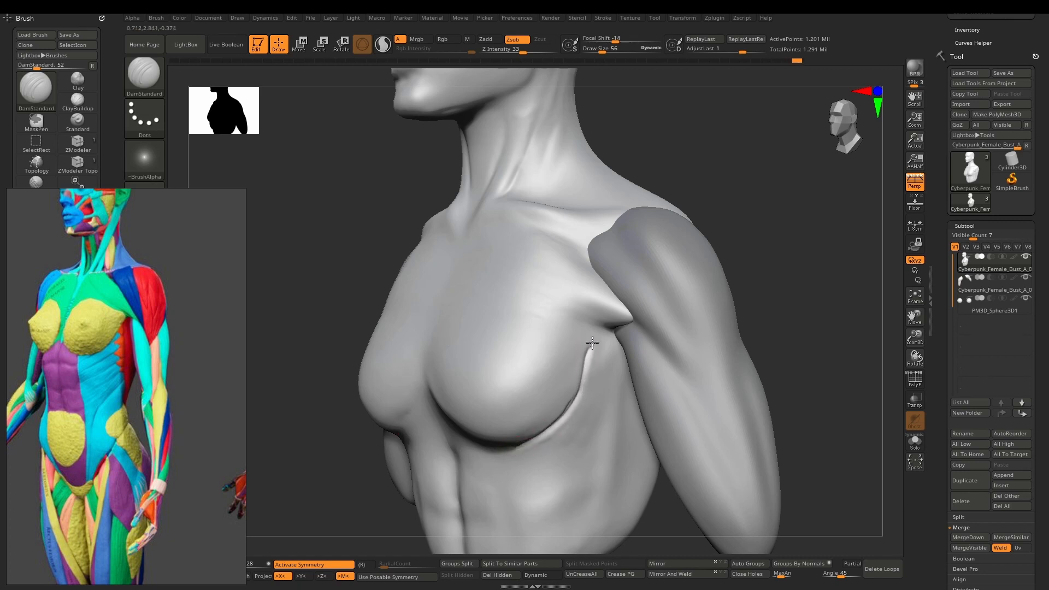
pyautogui.moveTo(592, 343); pyautogui.dragTo(613, 329)
pyautogui.moveTo(586, 365); pyautogui.dragTo(588, 342)
pyautogui.moveTo(580, 396); pyautogui.dragTo(585, 358)
# Step: Add clay in the hollow below the armpit, beside the breast, with the ClayBuildup brush at draw size 64
pyautogui.press('b')
pyautogui.press('c')
pyautogui.press('b')
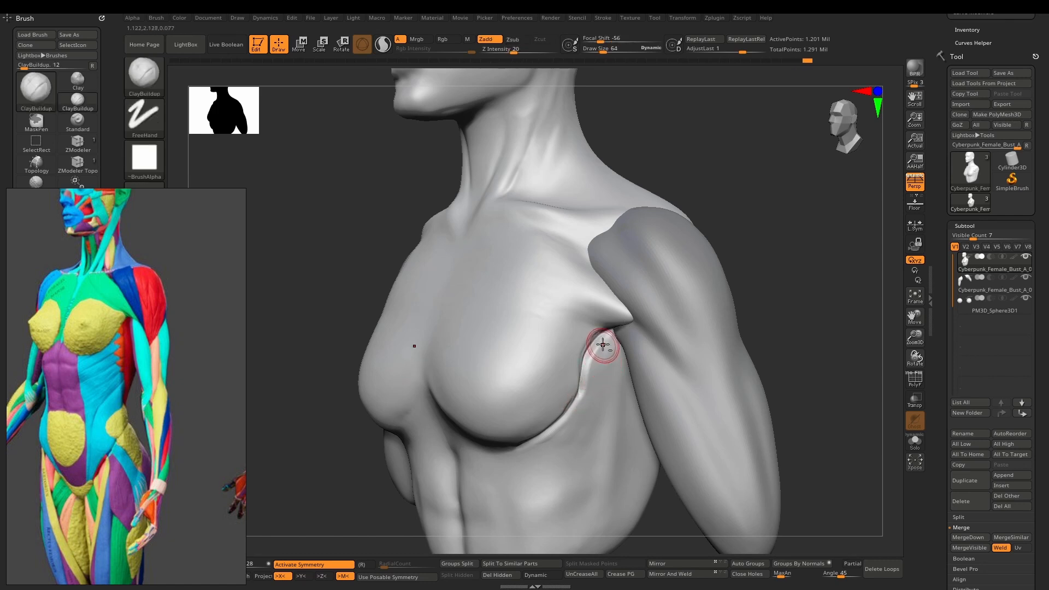
pyautogui.moveTo(611, 337); pyautogui.dragTo(604, 341, button='right')
pyautogui.moveTo(606, 339)
pyautogui.mouseDown()
pyautogui.moveTo(590, 366)
pyautogui.moveTo(621, 335)
pyautogui.moveTo(588, 379)
pyautogui.moveTo(598, 346)
pyautogui.moveTo(609, 370)
pyautogui.mouseUp()
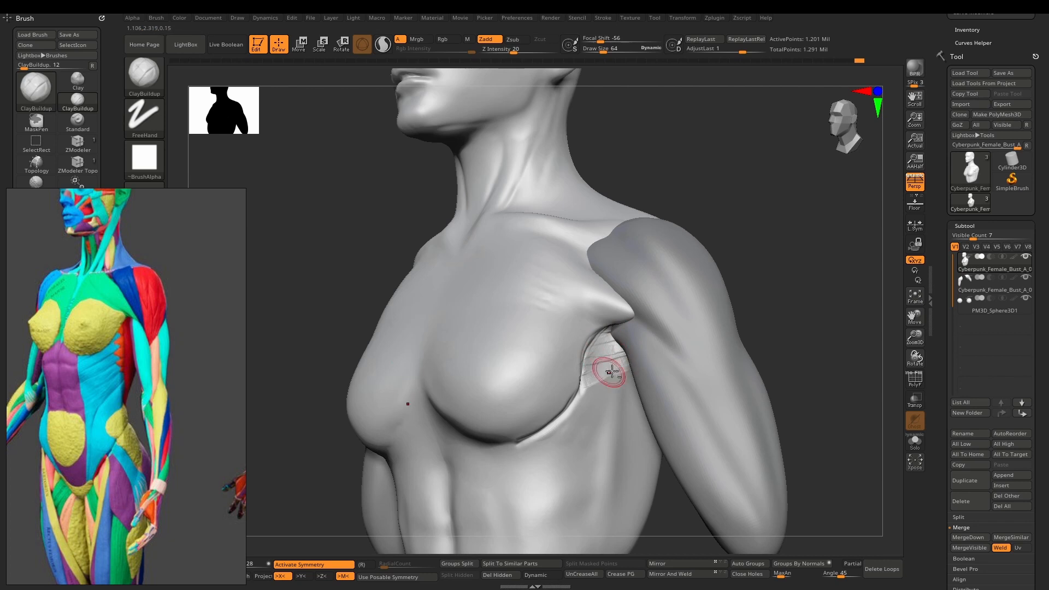
# Step: Turn on ghost transparency and extend the clay down the side ribs next to the breast with the ClayBuildup brush
pyautogui.hotkey('shift', 't')
pyautogui.moveTo(653, 326); pyautogui.dragTo(605, 348, button='right')
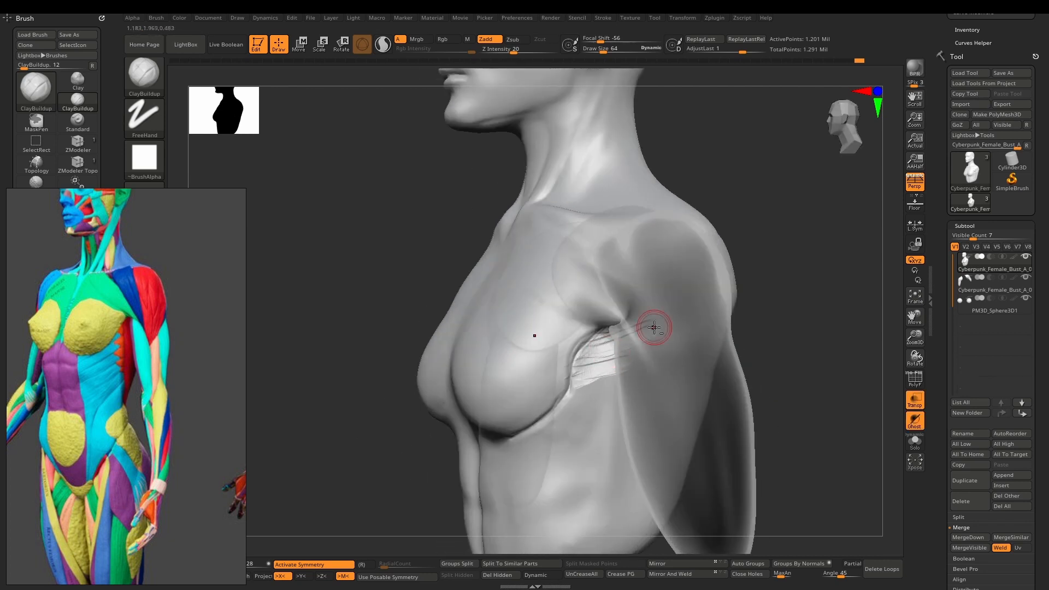
pyautogui.moveTo(595, 360)
pyautogui.mouseDown()
pyautogui.moveTo(650, 363)
pyautogui.moveTo(580, 379)
pyautogui.moveTo(653, 394)
pyautogui.moveTo(586, 395)
pyautogui.moveTo(642, 408)
pyautogui.moveTo(628, 424)
pyautogui.moveTo(562, 416)
pyautogui.moveTo(614, 447)
pyautogui.mouseUp()
pyautogui.keyDown('alt'); pyautogui.moveTo(546, 436); pyautogui.dragTo(595, 465); pyautogui.keyUp('alt')
pyautogui.press(']')
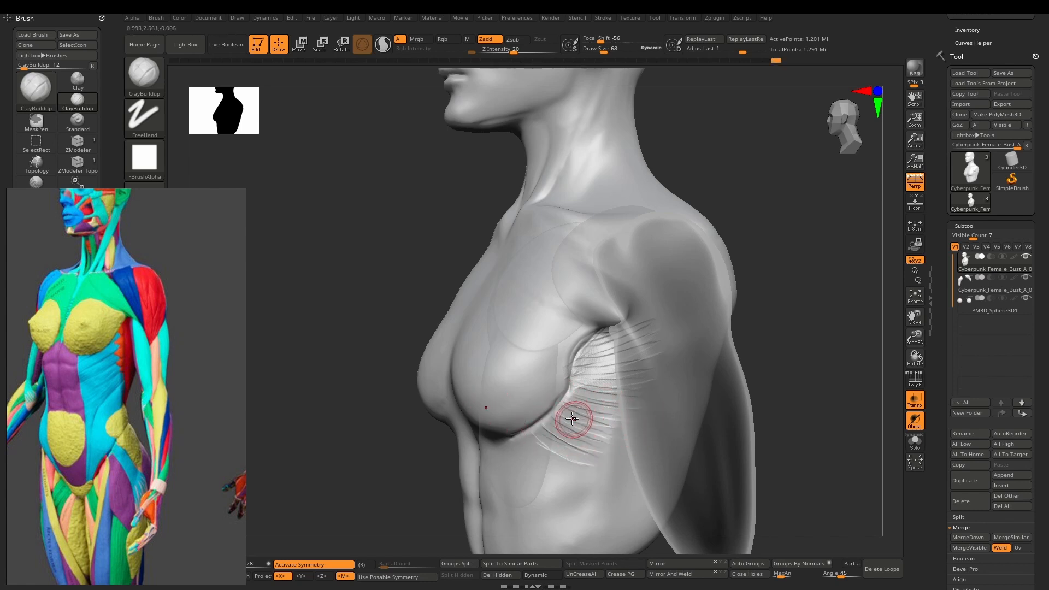
# Step: Smooth the side-rib clay one and two subdivision levels down at draw size 80, and restore the highest level
pyautogui.moveTo(573, 423)
pyautogui.keyDown('shift'); pyautogui.mouseDown()
pyautogui.moveTo(529, 450)
pyautogui.moveTo(568, 414)
pyautogui.moveTo(556, 416)
pyautogui.moveTo(547, 456)
pyautogui.mouseUp(); pyautogui.keyUp('shift')
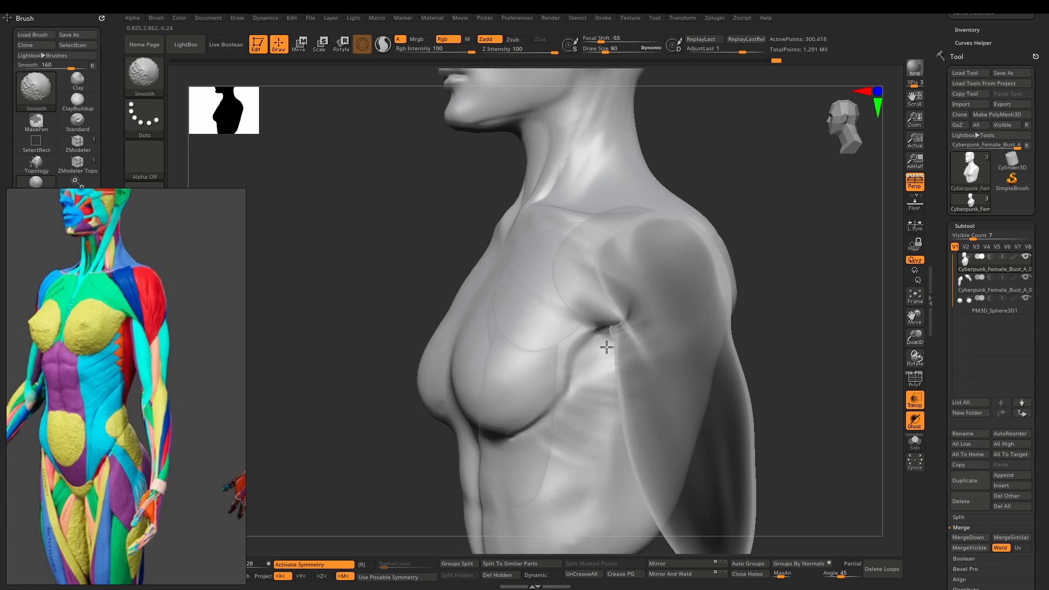
pyautogui.hotkey('shift', 'd')
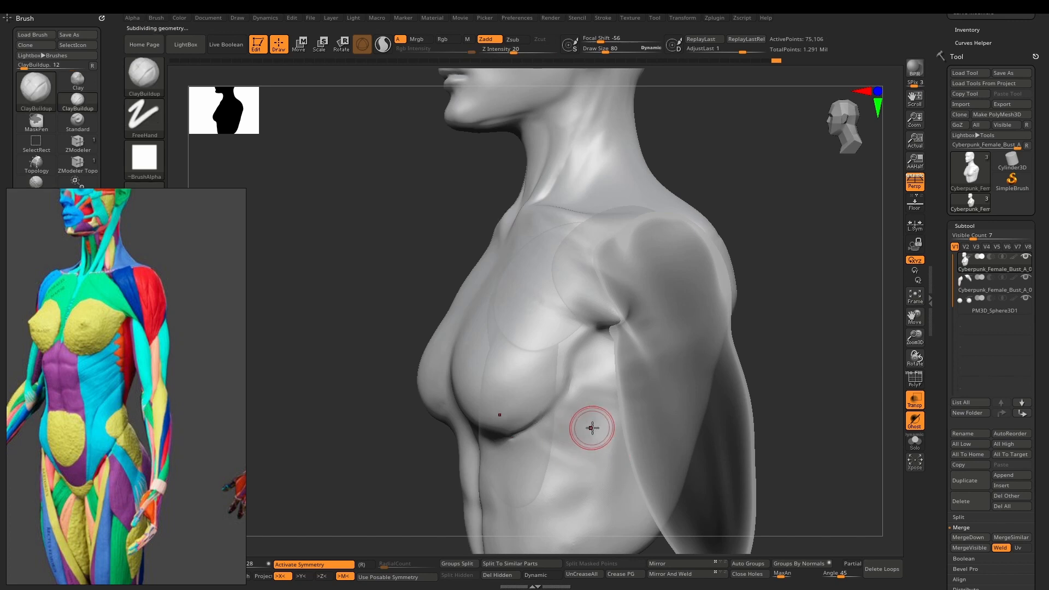
pyautogui.moveTo(592, 429); pyautogui.dragTo(601, 424, button='right')
pyautogui.keyDown('shift'); pyautogui.moveTo(602, 425); pyautogui.dragTo(559, 442); pyautogui.keyUp('shift')
pyautogui.press('d')
pyautogui.press('d')
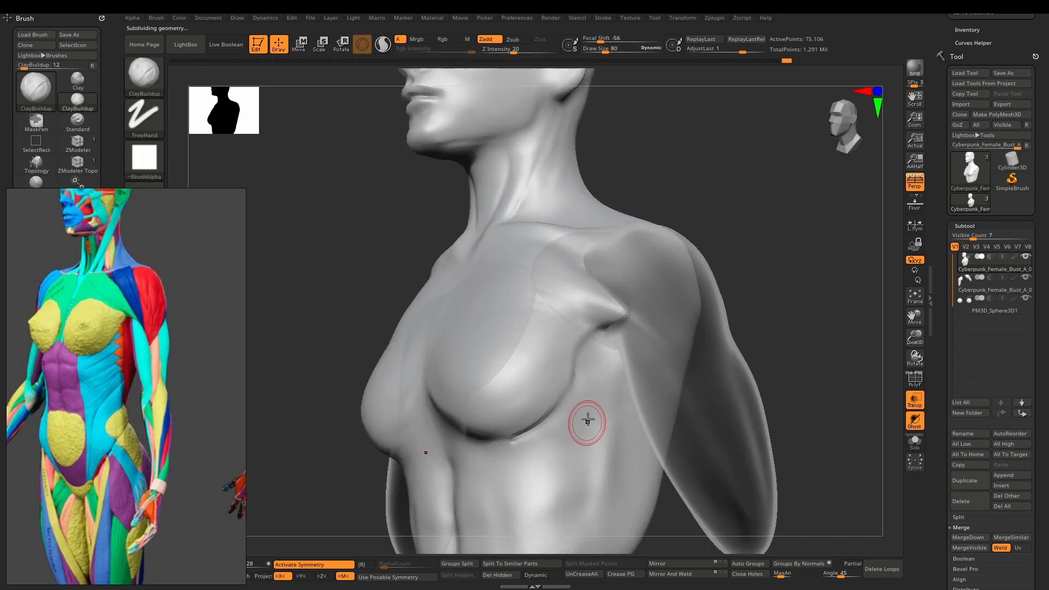
# Step: Undo the last smoothing and carve a crease under the breasts with the DamStandard brush at draw size 60
pyautogui.press('shift')
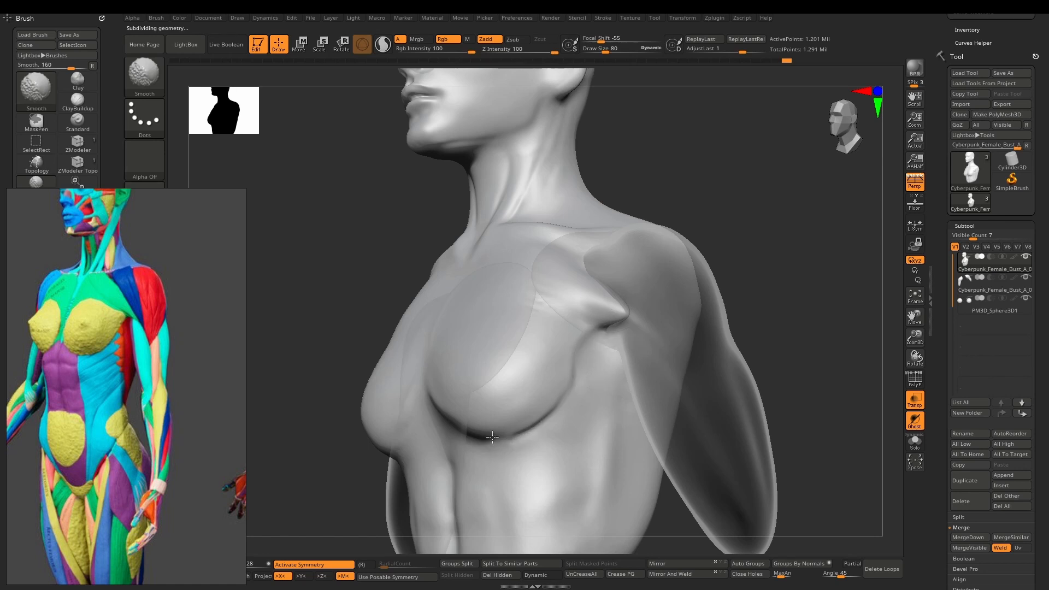
pyautogui.hotkey('ctrl', 'z')
pyautogui.moveTo(555, 411)
pyautogui.mouseDown(button='right')
pyautogui.moveTo(614, 382)
pyautogui.moveTo(547, 407)
pyautogui.mouseUp(button='right')
pyautogui.press('[')
pyautogui.press('[')
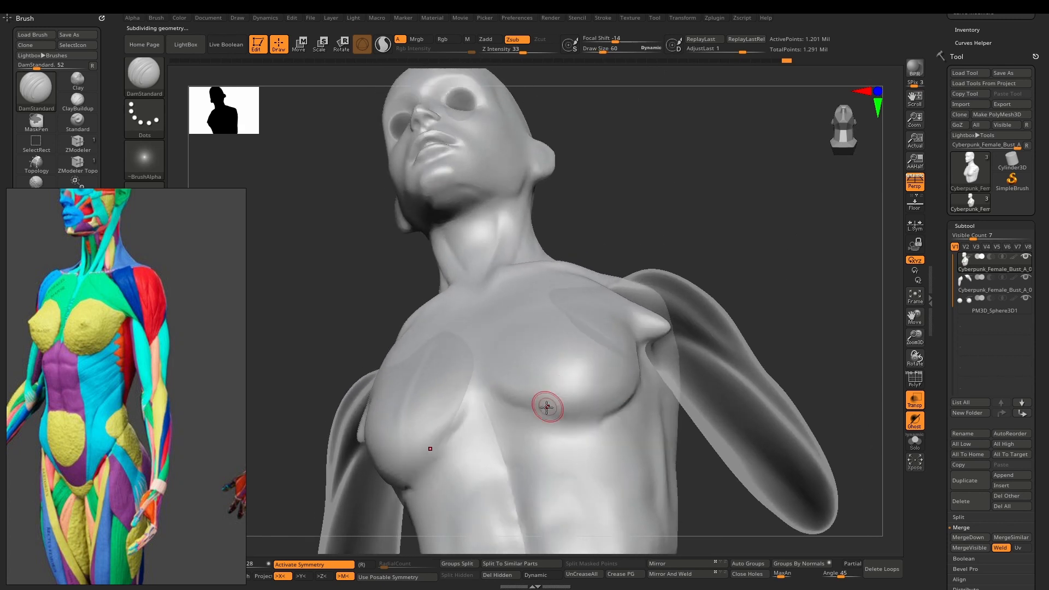
pyautogui.moveTo(500, 405); pyautogui.dragTo(583, 417)
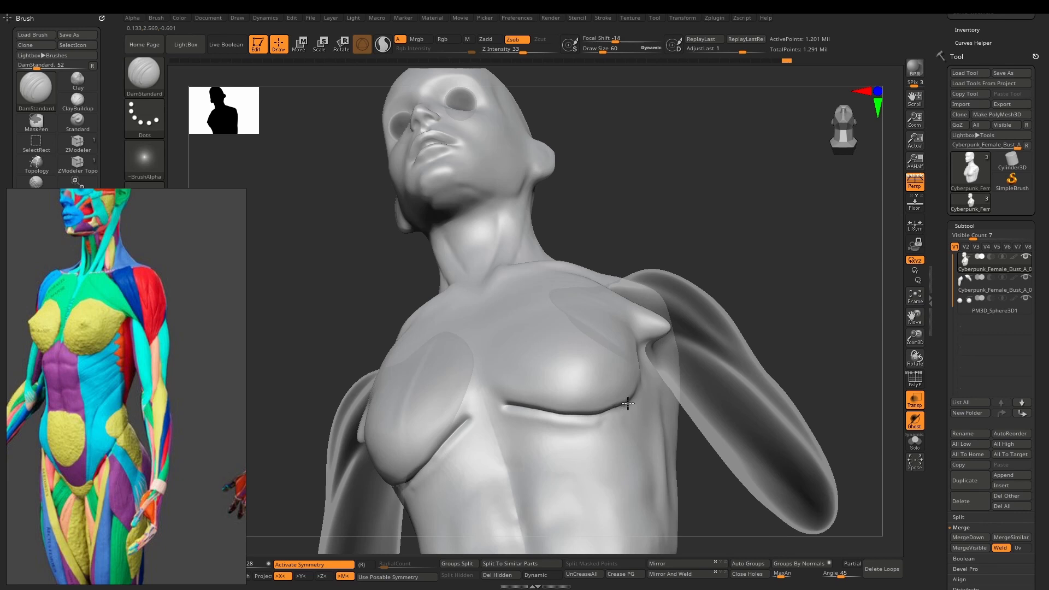
pyautogui.moveTo(628, 403)
pyautogui.mouseDown(button='right')
pyautogui.moveTo(613, 370)
pyautogui.moveTo(632, 395)
pyautogui.mouseUp(button='right')
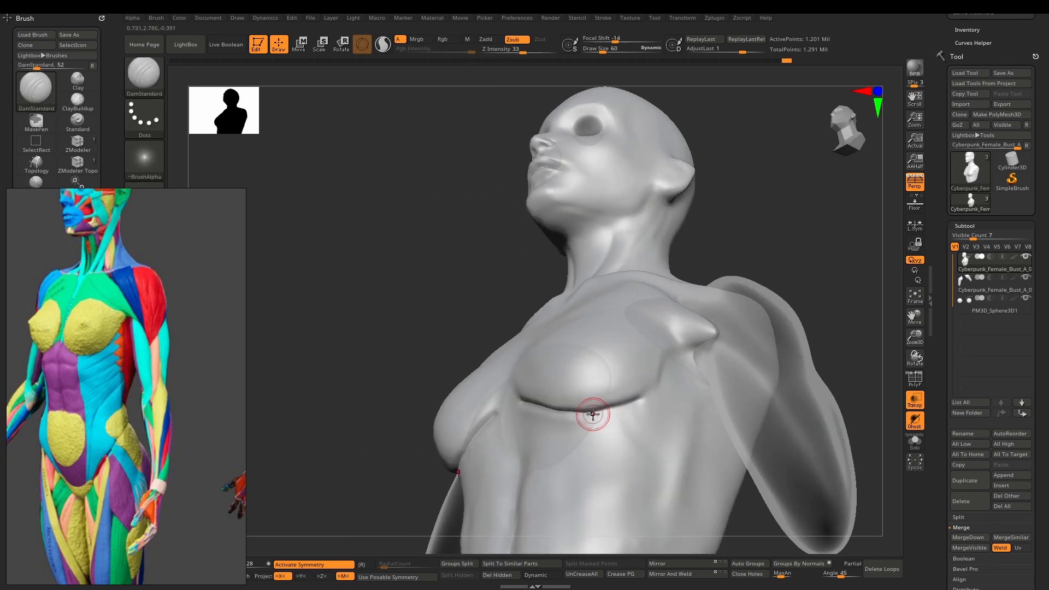
# Step: Soften the crease under the breasts with the Smooth brush at draw size 80
pyautogui.press(']')
pyautogui.press(']')
pyautogui.keyDown('shift'); pyautogui.moveTo(620, 403); pyautogui.dragTo(627, 401); pyautogui.keyUp('shift')
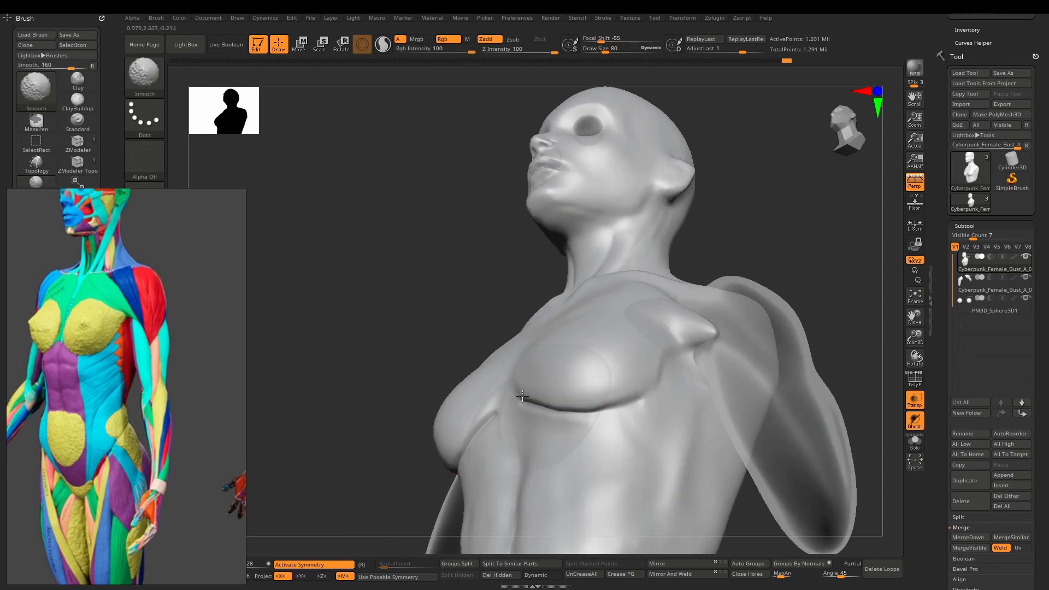
pyautogui.moveTo(569, 391); pyautogui.dragTo(517, 404, button='right')
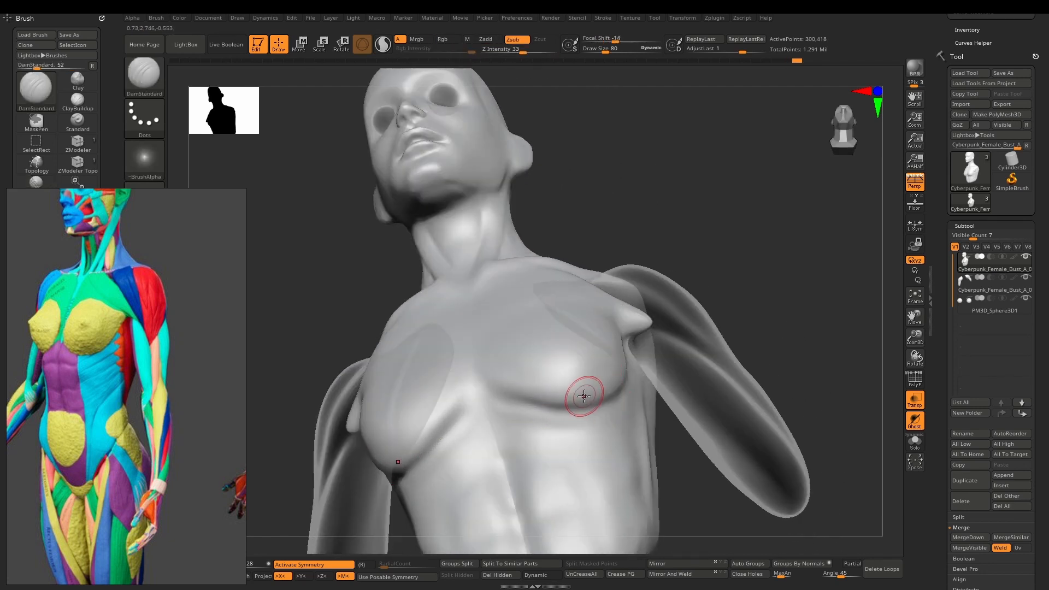
# Step: Tighten the fold under the breasts with the Pinch brush at draw size 80, one subdivision level down
pyautogui.press('b')
pyautogui.press('p')
pyautogui.press('i')
pyautogui.moveTo(508, 396); pyautogui.dragTo(580, 412)
pyautogui.moveTo(590, 408); pyautogui.dragTo(560, 402, button='right')
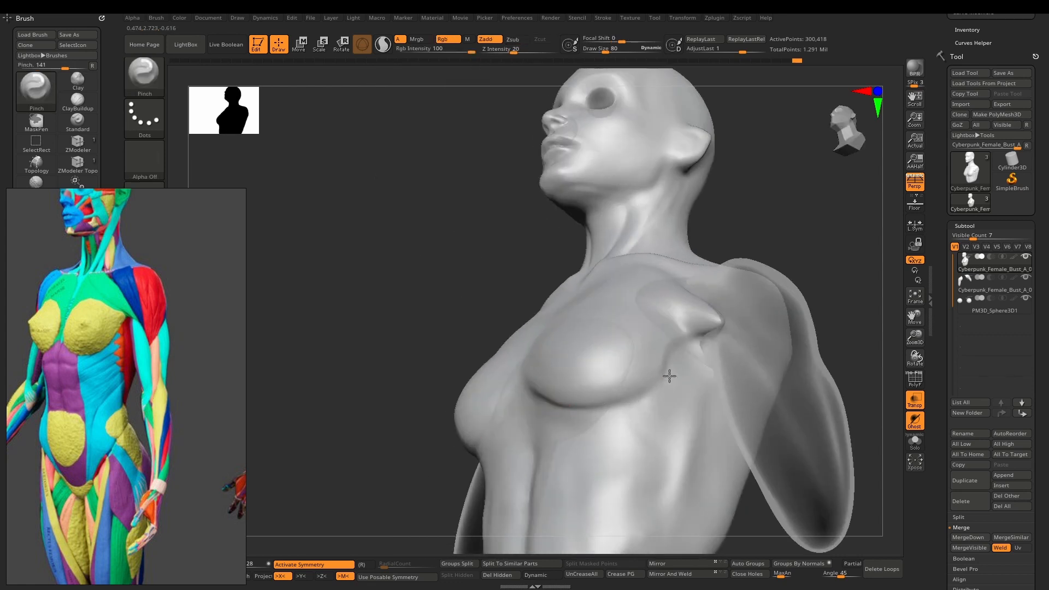
# Step: Carve the crease from beneath the breast around its outer edge to the armpit with DamStandard at draw size 80
pyautogui.press('b')
pyautogui.press('d')
pyautogui.press('s')
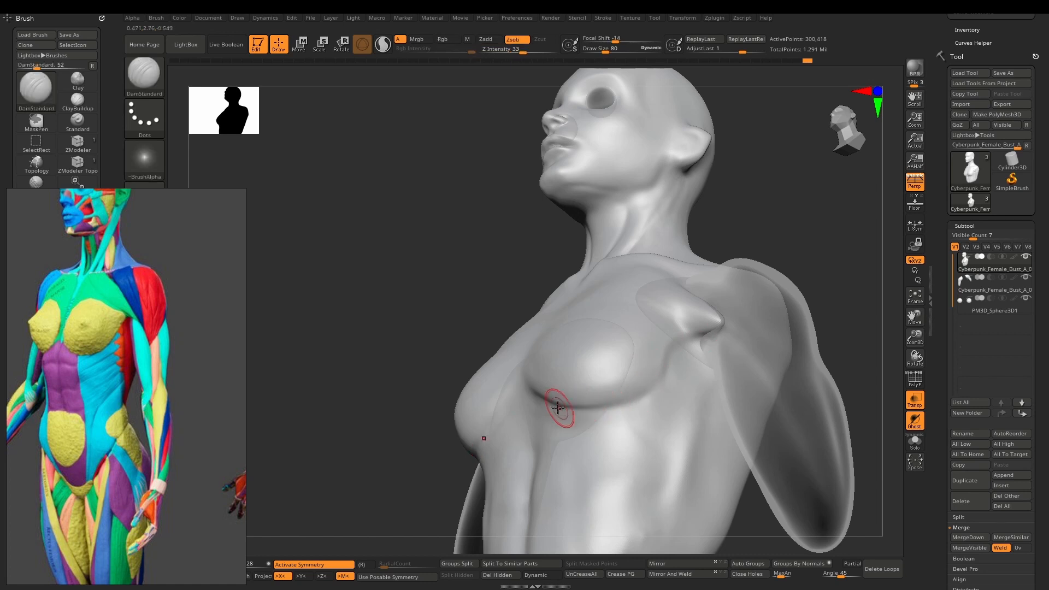
pyautogui.moveTo(548, 406)
pyautogui.mouseDown()
pyautogui.moveTo(637, 402)
pyautogui.moveTo(666, 378)
pyautogui.mouseUp()
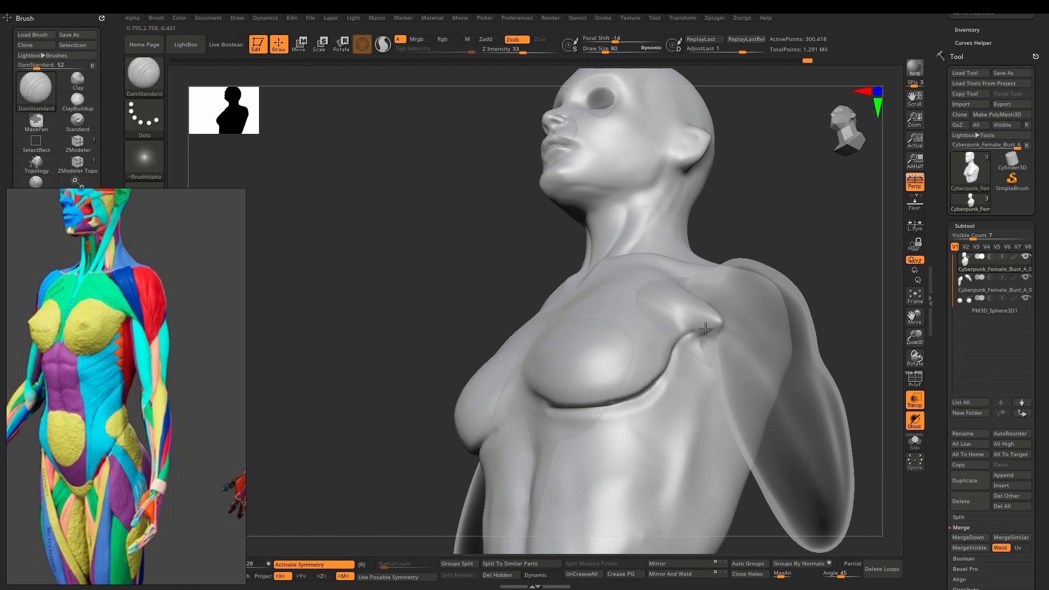
pyautogui.moveTo(705, 329); pyautogui.dragTo(727, 321)
pyautogui.moveTo(636, 399); pyautogui.dragTo(689, 341)
# Step: Smooth the outer and lower breast crease from several angles at draw size 80
pyautogui.moveTo(648, 375); pyautogui.dragTo(646, 386, button='right')
pyautogui.keyDown('shift'); pyautogui.moveTo(646, 386); pyautogui.dragTo(645, 389); pyautogui.keyUp('shift')
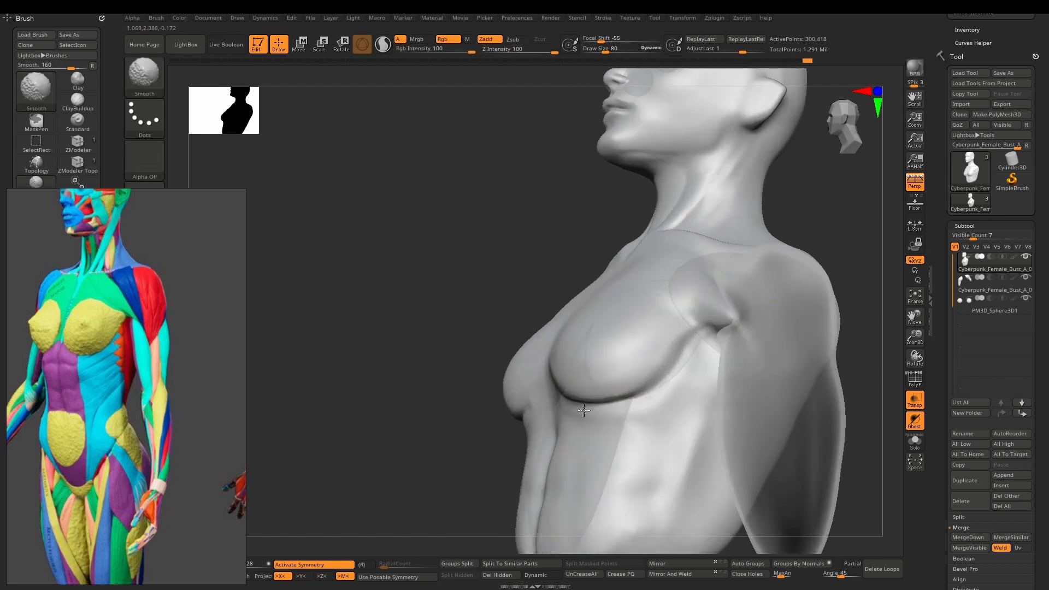
pyautogui.keyDown('shift'); pyautogui.moveTo(583, 411); pyautogui.dragTo(545, 398, button='right'); pyautogui.keyUp('shift')
pyautogui.keyDown('shift'); pyautogui.moveTo(539, 404); pyautogui.dragTo(527, 396); pyautogui.keyUp('shift')
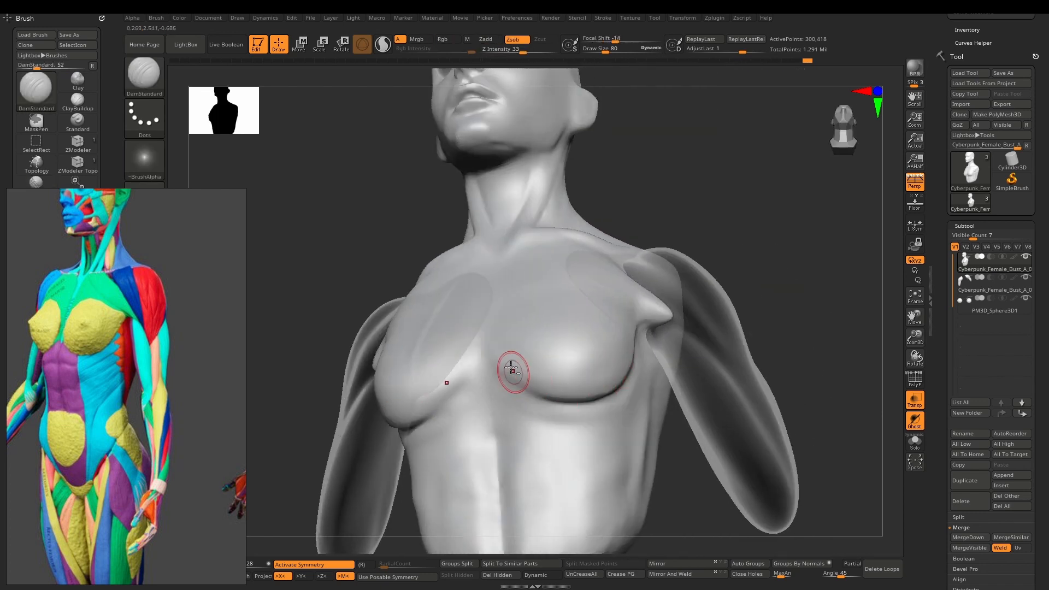
# Step: Build up clay across the sternum and upper chest with the ClayBuildup brush at draw size 76
pyautogui.moveTo(511, 369)
pyautogui.mouseDown(button='right')
pyautogui.moveTo(591, 386)
pyautogui.moveTo(586, 398)
pyautogui.moveTo(589, 384)
pyautogui.mouseUp(button='right')
pyautogui.press('b')
pyautogui.press('c')
pyautogui.press('b')
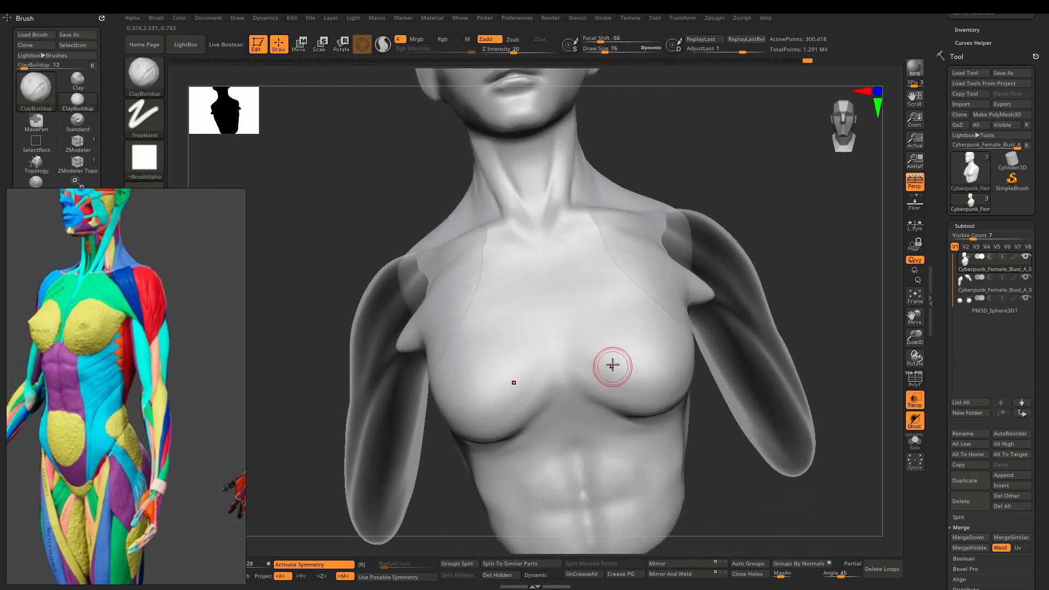
pyautogui.moveTo(612, 365)
pyautogui.mouseDown()
pyautogui.moveTo(570, 398)
pyautogui.moveTo(576, 382)
pyautogui.moveTo(595, 377)
pyautogui.moveTo(564, 378)
pyautogui.moveTo(560, 366)
pyautogui.moveTo(587, 354)
pyautogui.moveTo(550, 335)
pyautogui.moveTo(572, 316)
pyautogui.moveTo(543, 304)
pyautogui.moveTo(595, 302)
pyautogui.moveTo(545, 286)
pyautogui.moveTo(641, 267)
pyautogui.moveTo(628, 257)
pyautogui.moveTo(558, 268)
pyautogui.moveTo(580, 237)
pyautogui.moveTo(618, 236)
pyautogui.moveTo(581, 259)
pyautogui.mouseUp()
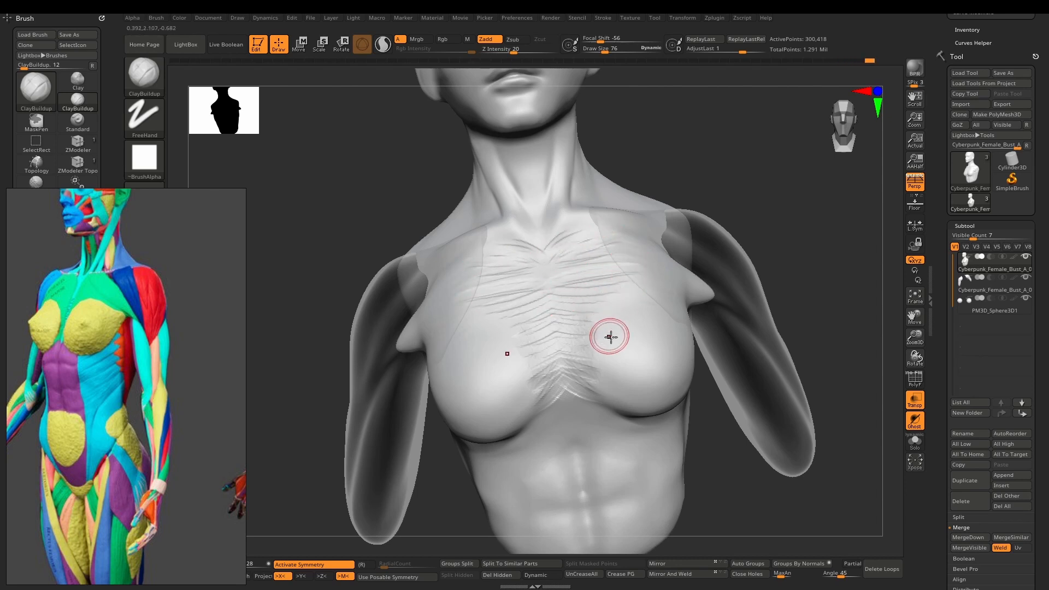
# Step: Smooth the sternum and upper-chest clay on lower subdivision levels at draw size 92, and restore the highest level
pyautogui.keyDown('shift'); pyautogui.moveTo(599, 329); pyautogui.dragTo(599, 338); pyautogui.keyUp('shift')
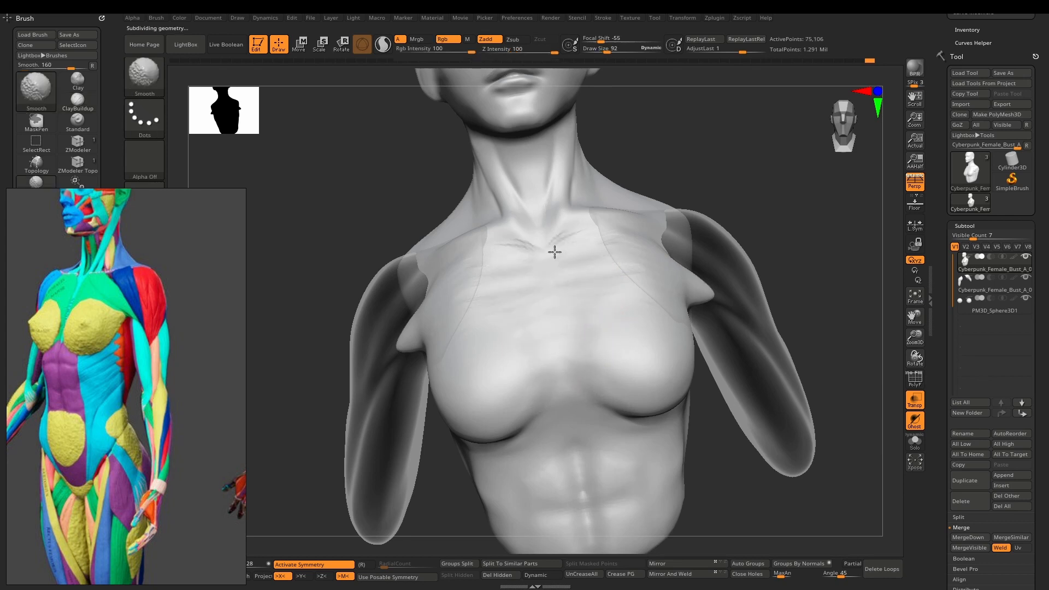
pyautogui.moveTo(585, 244)
pyautogui.mouseDown(button='right')
pyautogui.moveTo(608, 274)
pyautogui.moveTo(613, 312)
pyautogui.moveTo(604, 311)
pyautogui.mouseUp(button='right')
pyautogui.moveTo(638, 267)
pyautogui.keyDown('shift'); pyautogui.mouseDown()
pyautogui.moveTo(666, 244)
pyautogui.moveTo(681, 289)
pyautogui.mouseUp(); pyautogui.keyUp('shift')
pyautogui.moveTo(653, 297); pyautogui.dragTo(646, 274, button='right')
pyautogui.press('d')
pyautogui.press('d')
pyautogui.press('d')
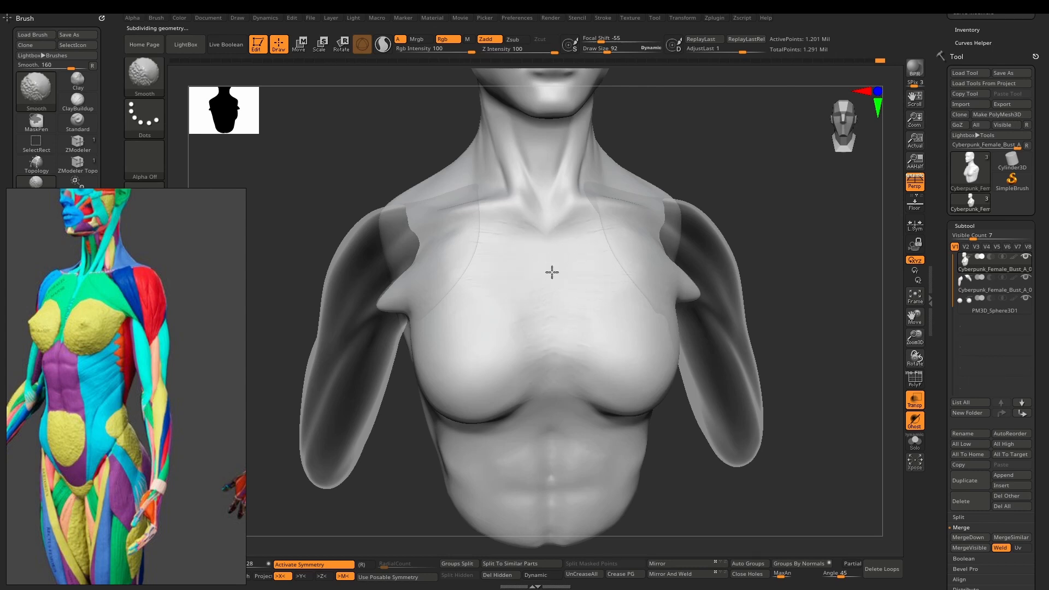
# Step: Trim the front profile of the chest from a side view with a ClipCurve, one subdivision level down
pyautogui.hotkey('shift', 'd')
pyautogui.moveTo(595, 331); pyautogui.dragTo(530, 314, button='right')
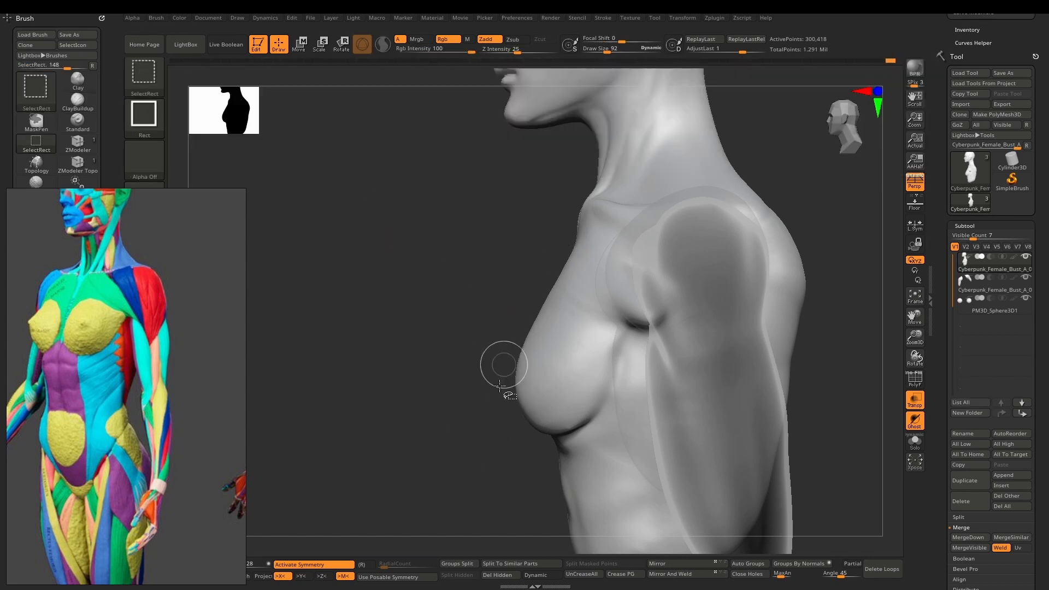
pyautogui.keyDown('ctrl'); pyautogui.keyDown('shift'); pyautogui.click(158, 80); pyautogui.keyUp('shift'); pyautogui.keyUp('ctrl')
pyautogui.keyDown('ctrl'); pyautogui.keyDown('shift'); pyautogui.click(283, 130); pyautogui.keyUp('shift'); pyautogui.keyUp('ctrl')
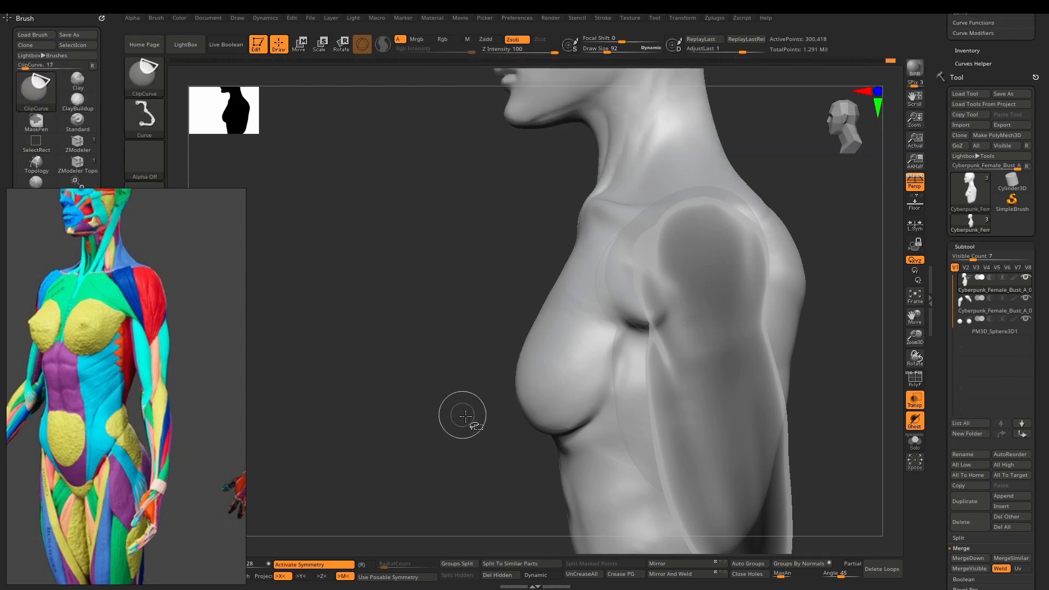
pyautogui.moveTo(457, 465)
pyautogui.keyDown('ctrl'); pyautogui.keyDown('shift'); pyautogui.mouseDown()
pyautogui.moveTo(567, 282)
pyautogui.moveTo(577, 218)
pyautogui.mouseUp(); pyautogui.keyUp('shift'); pyautogui.keyUp('ctrl')
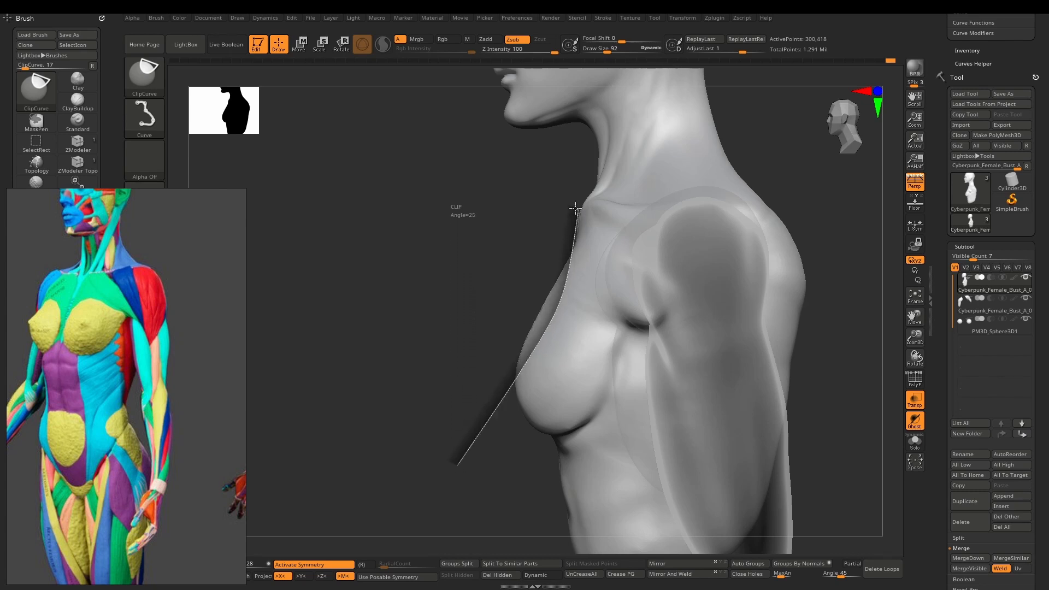
pyautogui.keyDown('ctrl'); pyautogui.keyDown('shift'); pyautogui.moveTo(568, 180); pyautogui.dragTo(568, 179); pyautogui.keyUp('shift'); pyautogui.keyUp('ctrl')
pyautogui.moveTo(585, 215)
pyautogui.mouseDown(button='right')
pyautogui.moveTo(622, 225)
pyautogui.moveTo(548, 319)
pyautogui.moveTo(562, 305)
pyautogui.moveTo(550, 292)
pyautogui.moveTo(547, 391)
pyautogui.mouseUp(button='right')
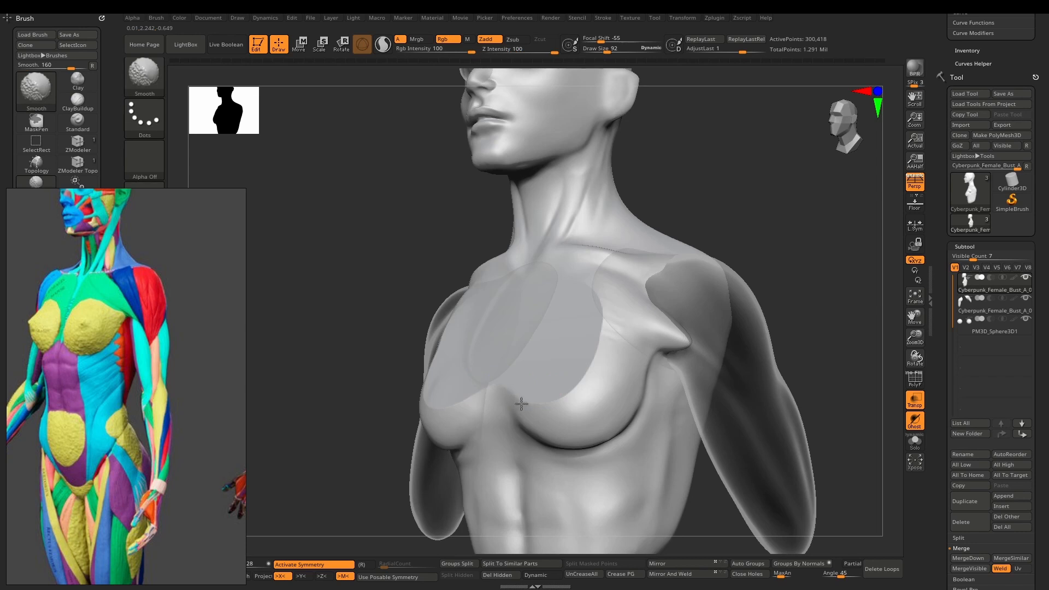
# Step: Smooth the clipped chest edges on lower subdivision levels at draw size 96, and restore the highest level
pyautogui.hotkey('shift', 'd')
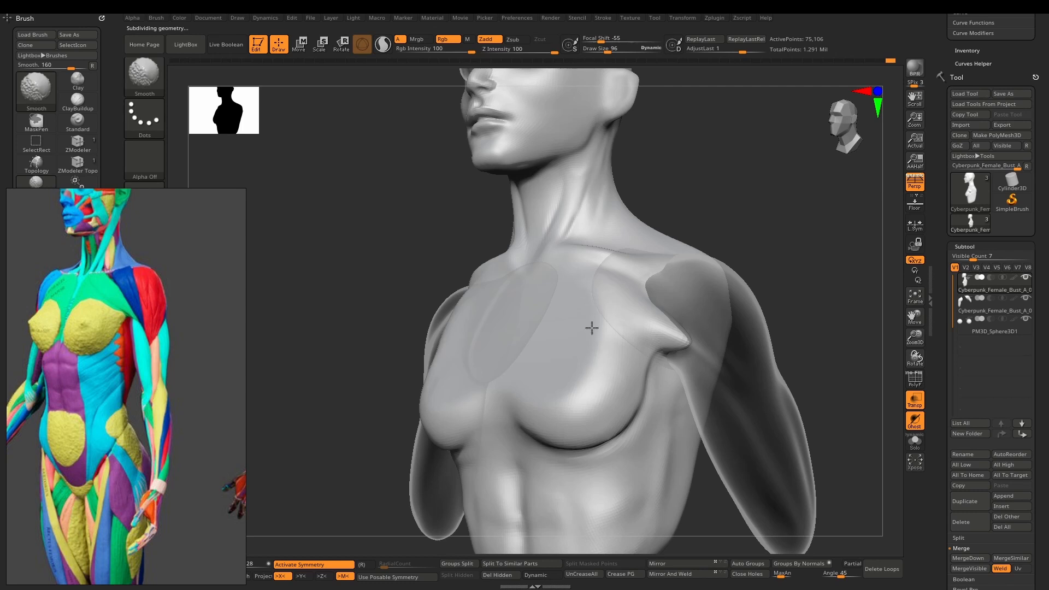
pyautogui.hotkey('shift', 'd')
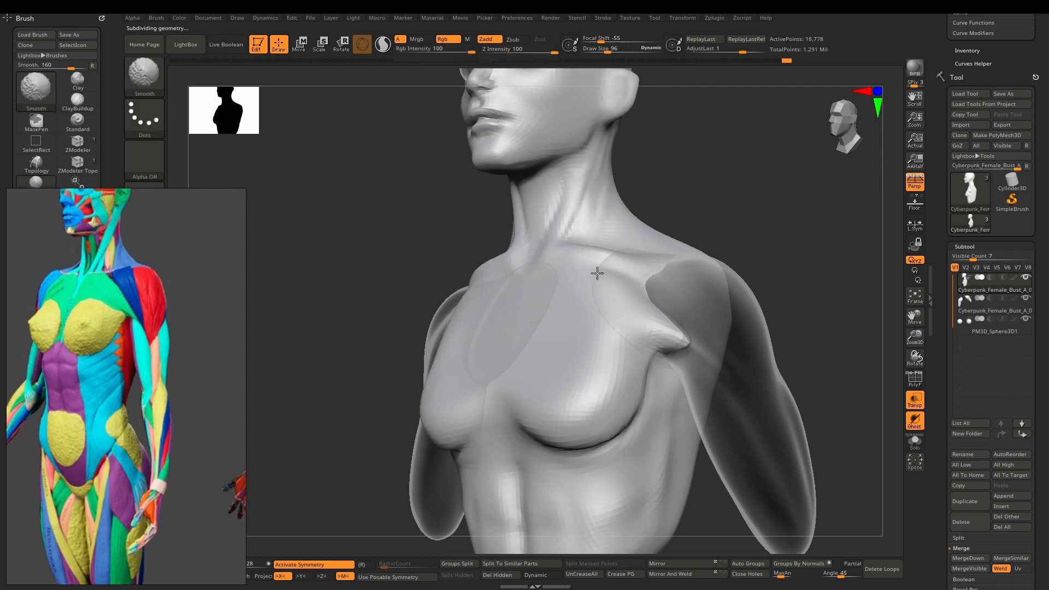
pyautogui.press('d')
pyautogui.press('d')
pyautogui.press('d')
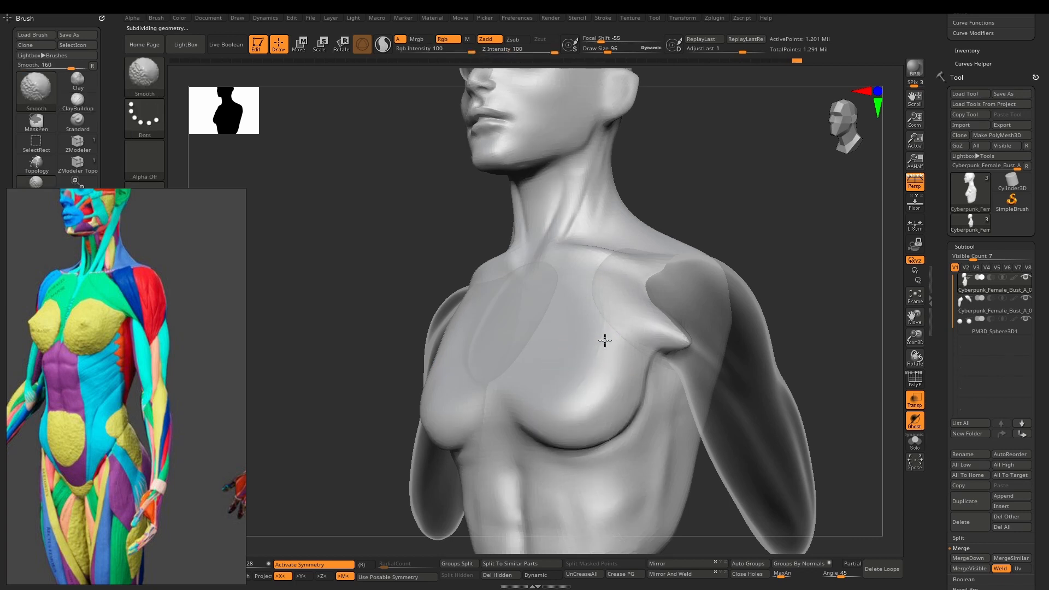
pyautogui.hotkey('shift', 'd')
pyautogui.press('d')
pyautogui.moveTo(563, 345)
pyautogui.mouseDown(button='right')
pyautogui.moveTo(578, 351)
pyautogui.moveTo(589, 380)
pyautogui.moveTo(575, 377)
pyautogui.mouseUp(button='right')
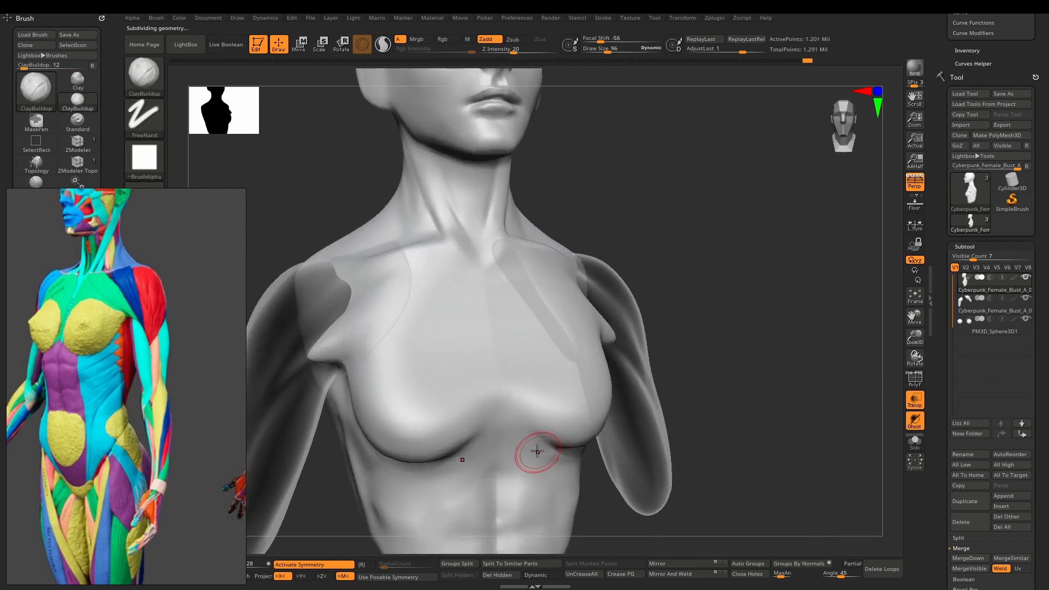
# Step: Carve and soften a V-shaped crease along the inner lower edges of the breasts with DamStandard at draw size 80
pyautogui.press('b')
pyautogui.press('d')
pyautogui.press('s')
pyautogui.moveTo(556, 418)
pyautogui.mouseDown(button='right')
pyautogui.moveTo(543, 405)
pyautogui.moveTo(542, 427)
pyautogui.mouseUp(button='right')
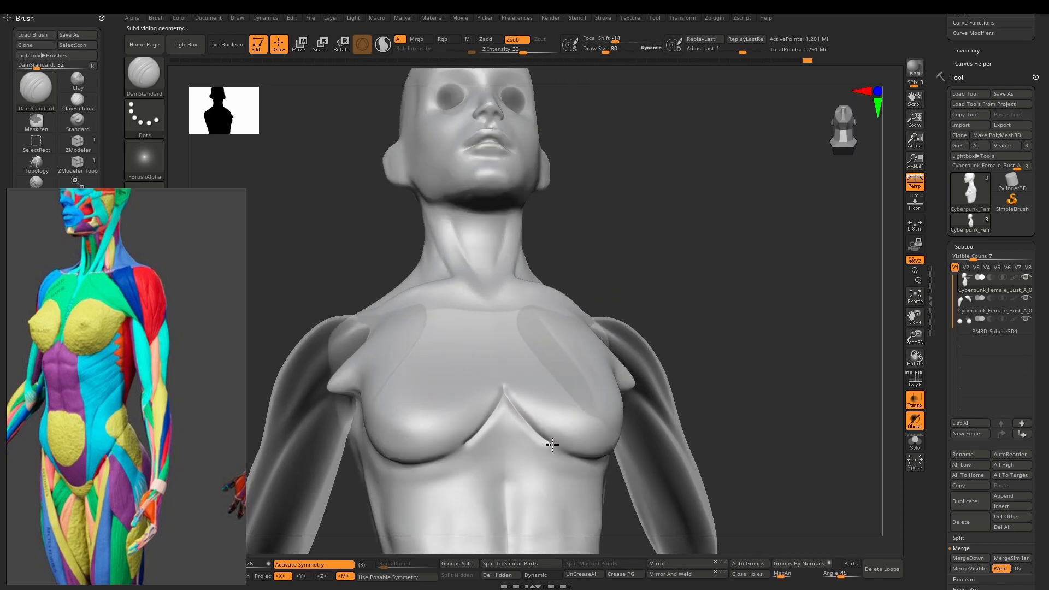
pyautogui.press('shift')
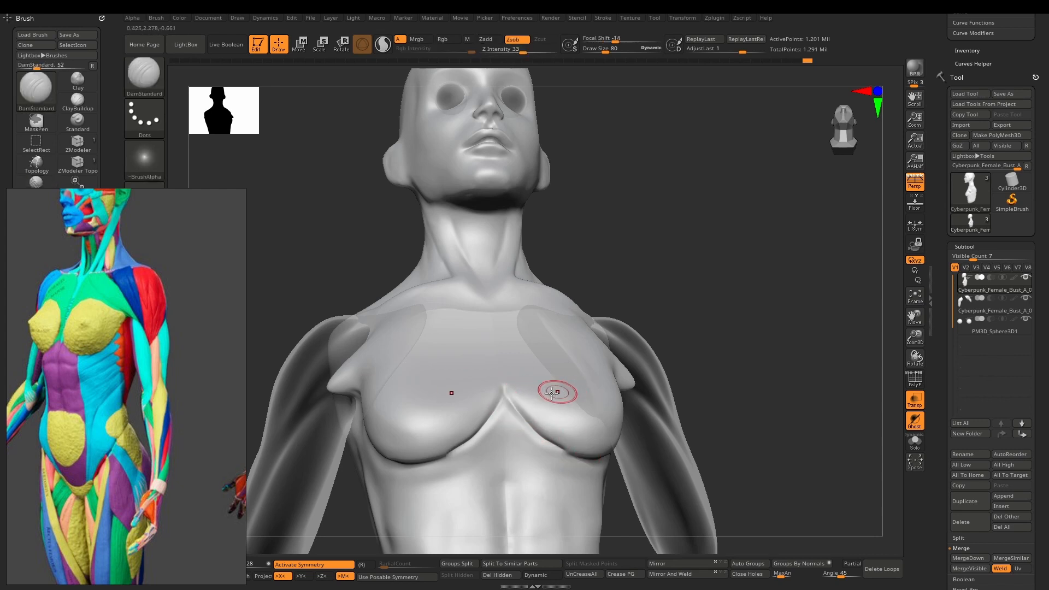
# Step: Undo the last crease strokes and smooth the area between the inner breast edges, finishing one subdivision level down
pyautogui.hotkey('ctrl', 'z')
pyautogui.hotkey('ctrl', 'z')
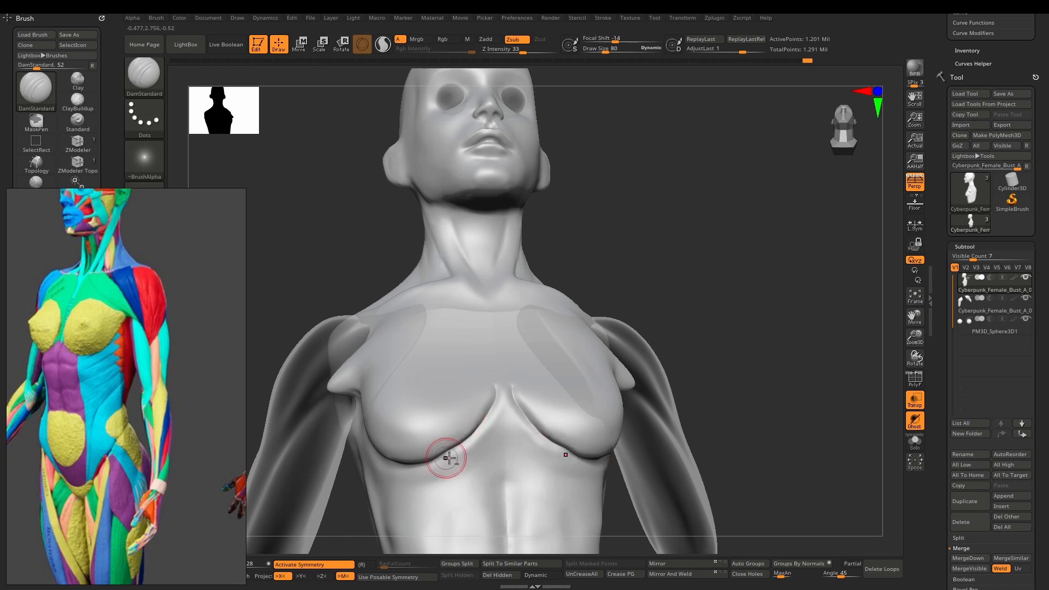
pyautogui.moveTo(445, 456)
pyautogui.mouseDown(button='right')
pyautogui.moveTo(444, 393)
pyautogui.moveTo(499, 377)
pyautogui.mouseUp(button='right')
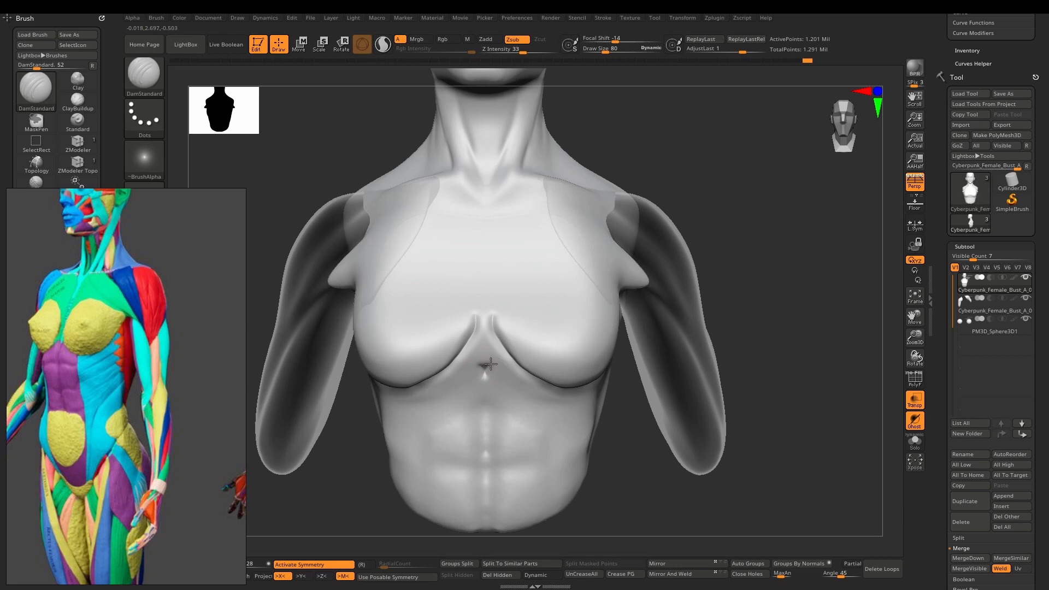
pyautogui.press('shift')
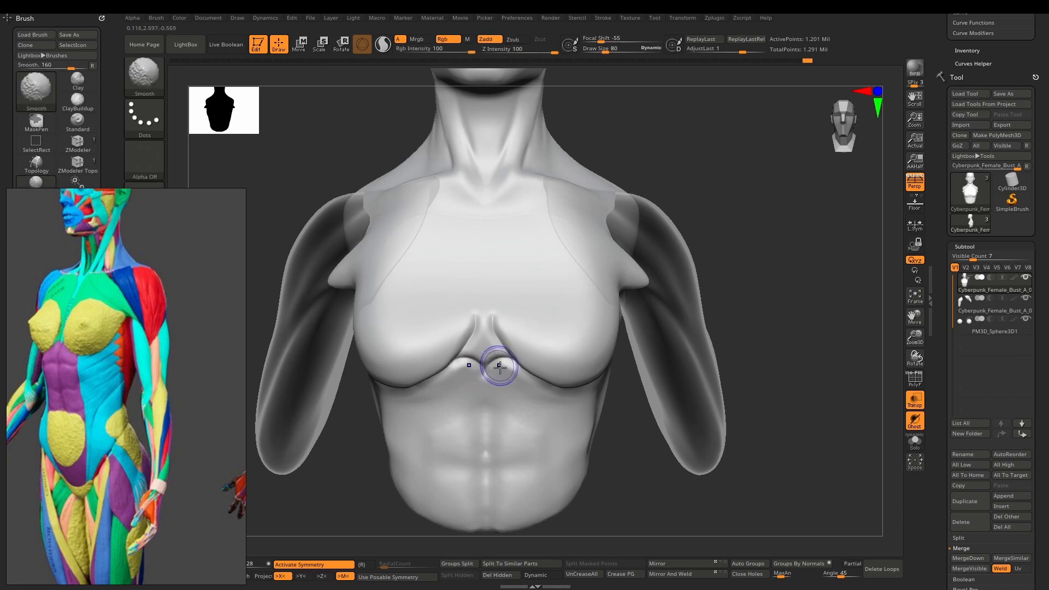
pyautogui.keyDown('shift'); pyautogui.moveTo(494, 355); pyautogui.dragTo(492, 375); pyautogui.keyUp('shift')
pyautogui.hotkey('shift', 'd')
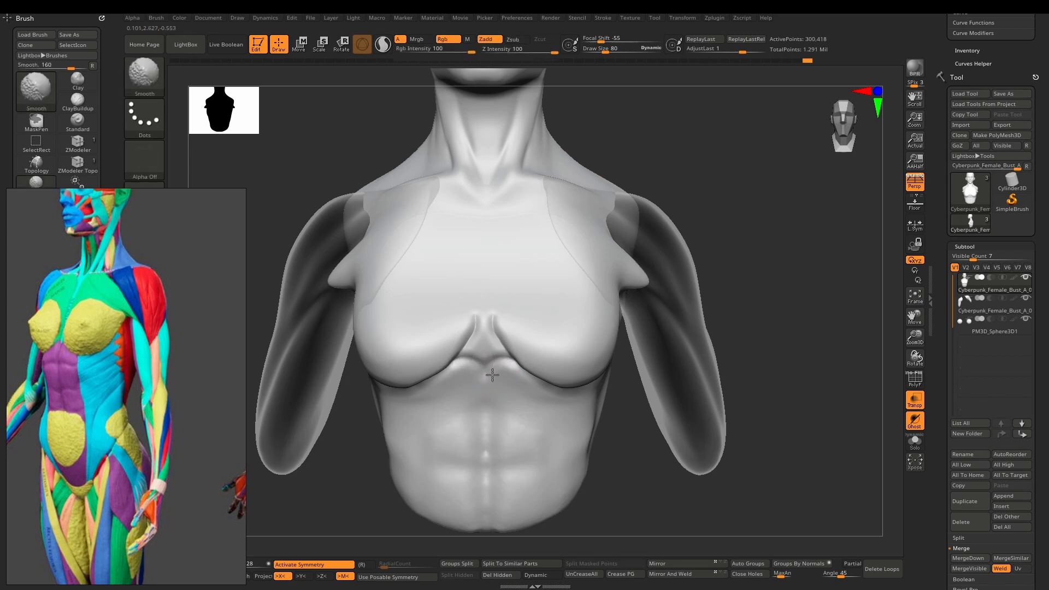
pyautogui.keyDown('shift'); pyautogui.moveTo(485, 337); pyautogui.dragTo(492, 325); pyautogui.keyUp('shift')
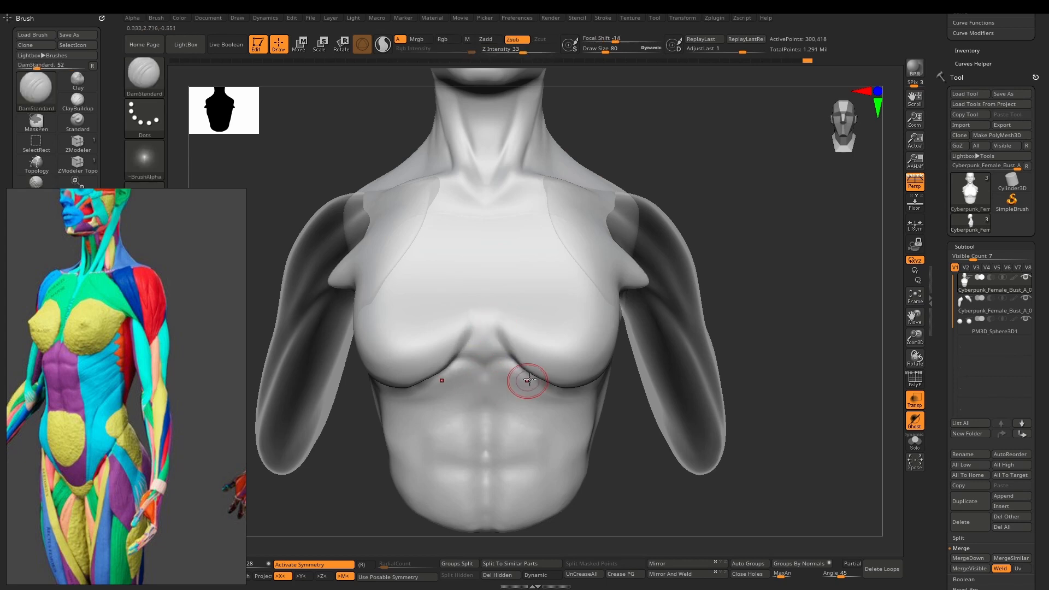
# Step: Fill the gap between the breasts and the lower sternum with ClayBuildup at draw size 80, and smooth the added clay
pyautogui.press('b')
pyautogui.press('c')
pyautogui.press('b')
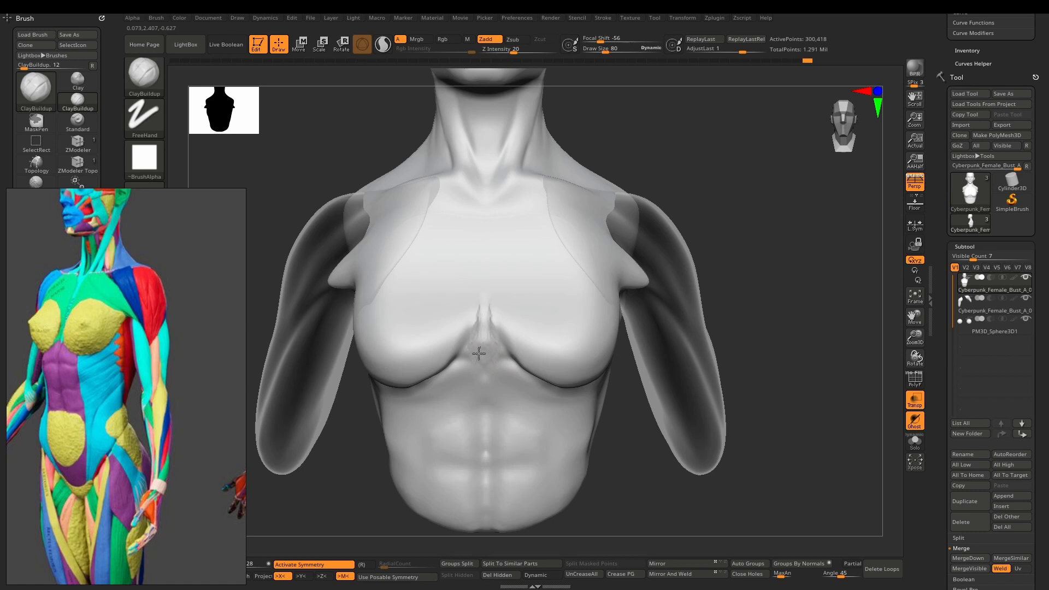
pyautogui.moveTo(479, 354); pyautogui.dragTo(487, 344)
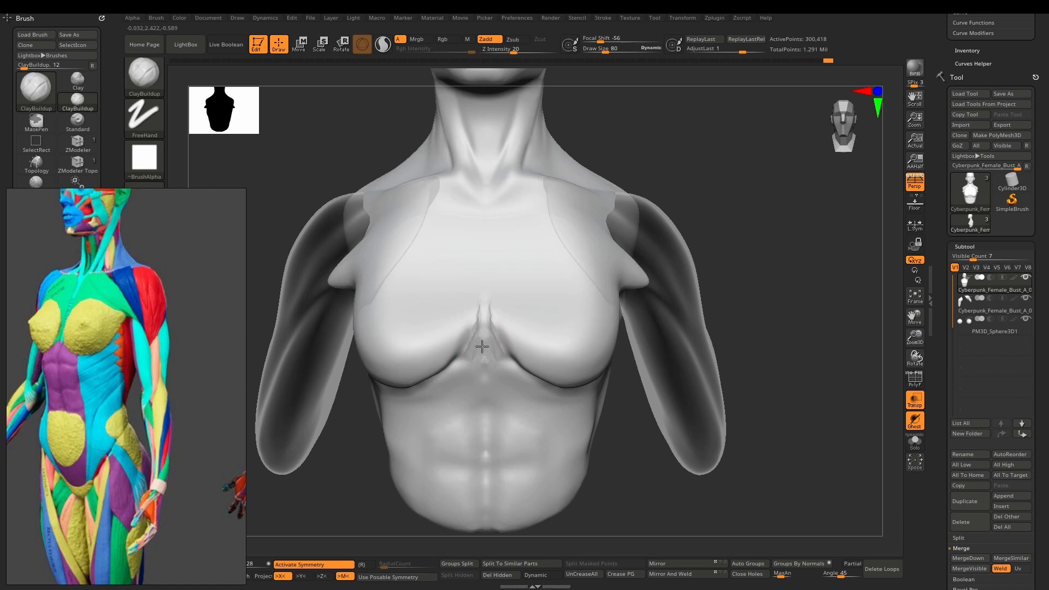
pyautogui.moveTo(489, 293); pyautogui.dragTo(489, 275)
pyautogui.press('shift')
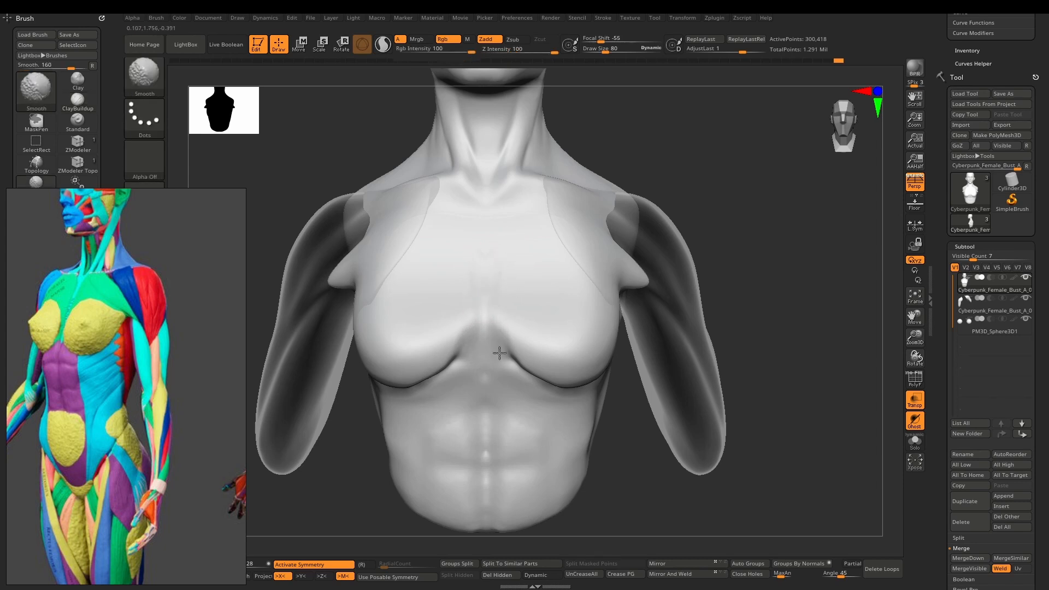
pyautogui.keyDown('shift'); pyautogui.moveTo(499, 353); pyautogui.dragTo(496, 343); pyautogui.keyUp('shift')
# Step: Build up the inner folds under the breasts with ClayBuildup and smooth them on lower subdivision levels
pyautogui.moveTo(498, 339)
pyautogui.mouseDown(button='right')
pyautogui.moveTo(524, 337)
pyautogui.moveTo(493, 337)
pyautogui.mouseUp(button='right')
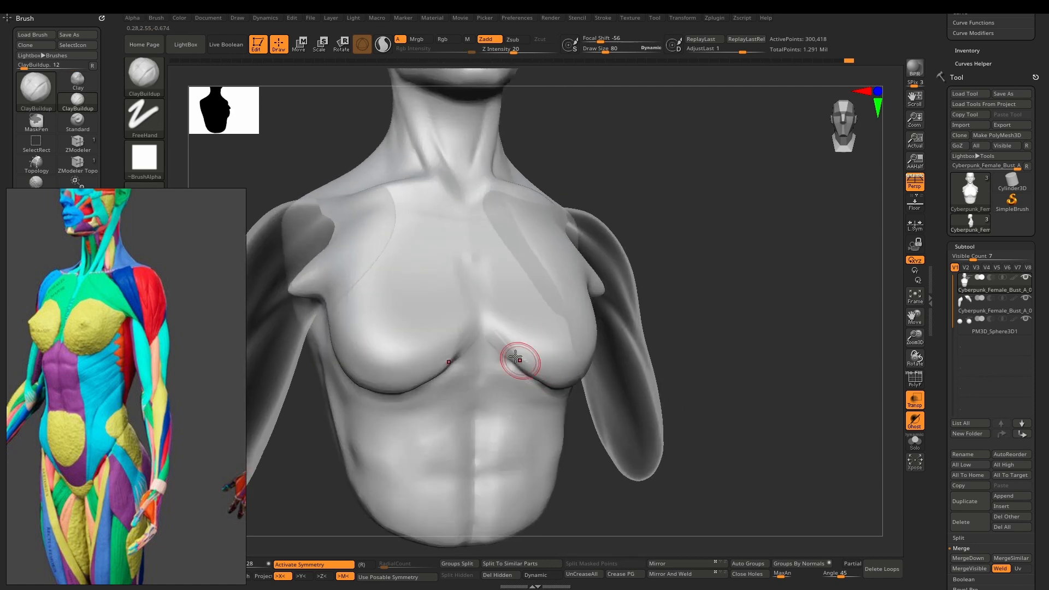
pyautogui.moveTo(534, 368)
pyautogui.mouseDown()
pyautogui.moveTo(514, 341)
pyautogui.moveTo(545, 376)
pyautogui.moveTo(530, 365)
pyautogui.mouseUp()
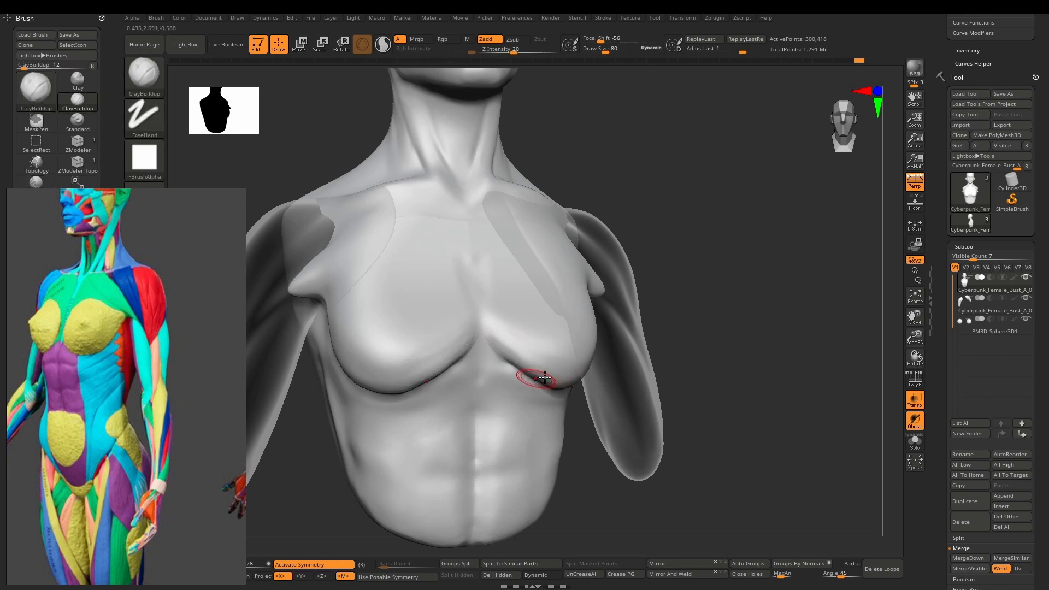
pyautogui.hotkey('shift', 'd')
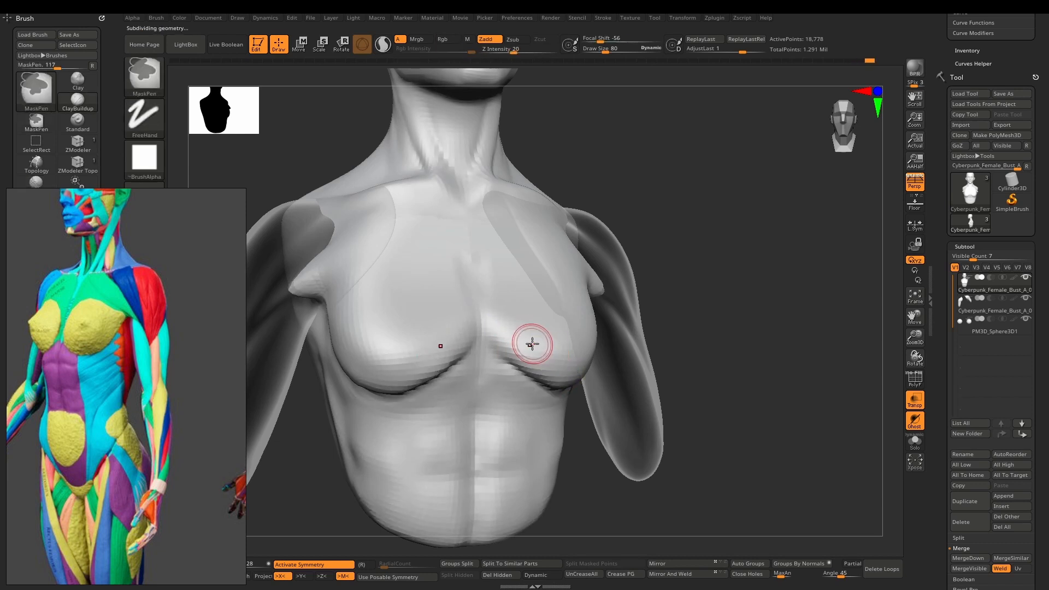
pyautogui.press('d')
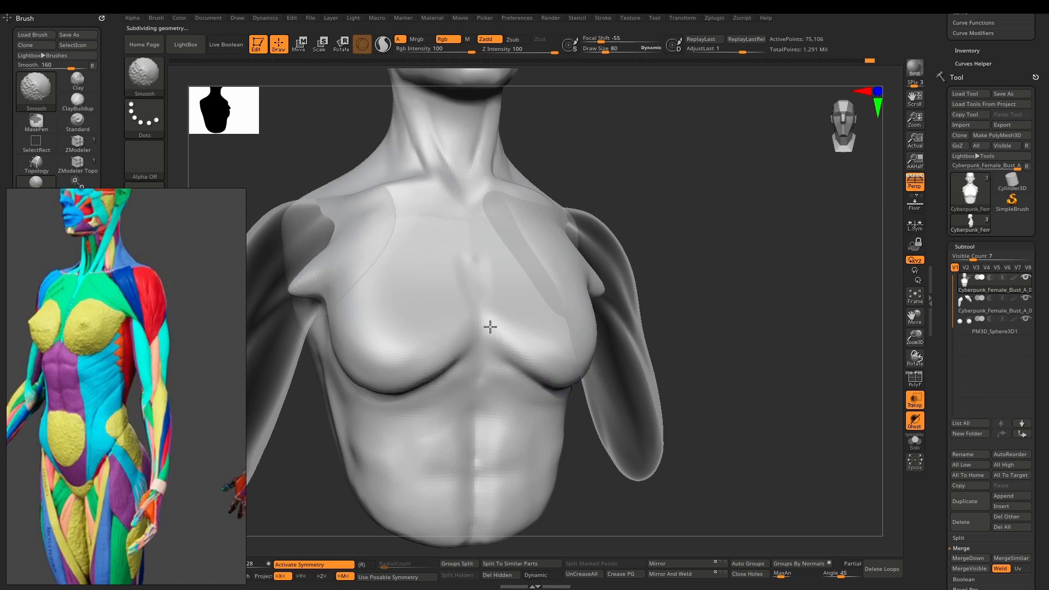
pyautogui.moveTo(557, 319)
pyautogui.keyDown('shift'); pyautogui.mouseDown(button='right')
pyautogui.moveTo(494, 351)
pyautogui.moveTo(513, 340)
pyautogui.moveTo(499, 329)
pyautogui.moveTo(513, 353)
pyautogui.moveTo(550, 353)
pyautogui.moveTo(498, 356)
pyautogui.moveTo(510, 386)
pyautogui.moveTo(515, 374)
pyautogui.moveTo(496, 363)
pyautogui.mouseUp(button='right'); pyautogui.keyUp('shift')
# Step: Reshape the lower and inner contours of the breasts with the Move brush at draw size 243
pyautogui.press('b')
pyautogui.press('m')
pyautogui.press('v')
pyautogui.press('space')
pyautogui.moveTo(505, 370); pyautogui.dragTo(514, 370)
pyautogui.moveTo(513, 370)
pyautogui.mouseDown(button='right')
pyautogui.moveTo(565, 365)
pyautogui.moveTo(492, 379)
pyautogui.moveTo(504, 399)
pyautogui.mouseUp(button='right')
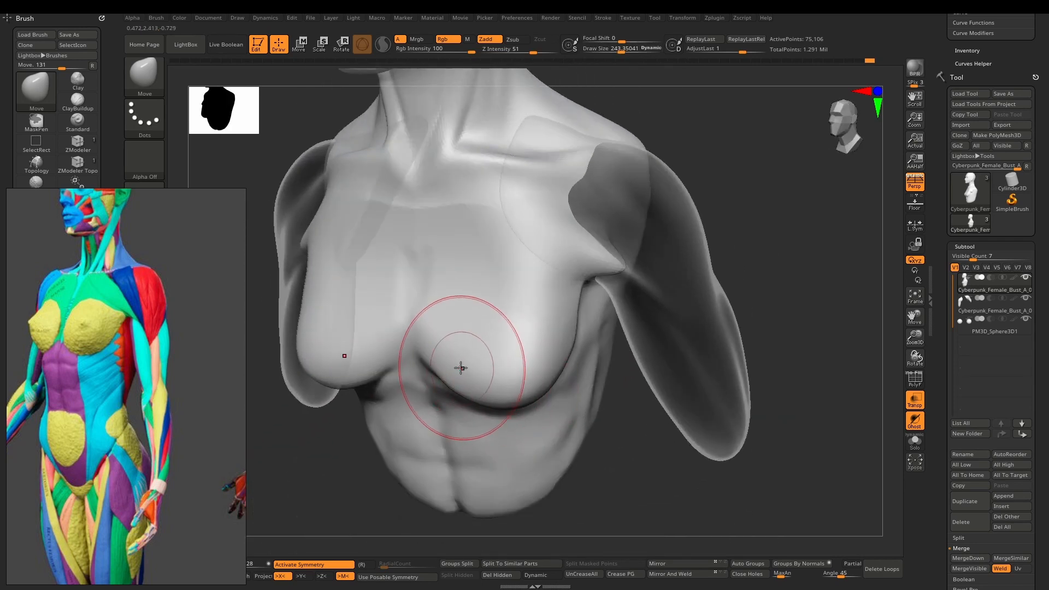
pyautogui.moveTo(461, 368)
pyautogui.mouseDown(button='right')
pyautogui.moveTo(452, 335)
pyautogui.moveTo(494, 349)
pyautogui.moveTo(441, 358)
pyautogui.moveTo(470, 339)
pyautogui.moveTo(433, 369)
pyautogui.moveTo(468, 349)
pyautogui.mouseUp(button='right')
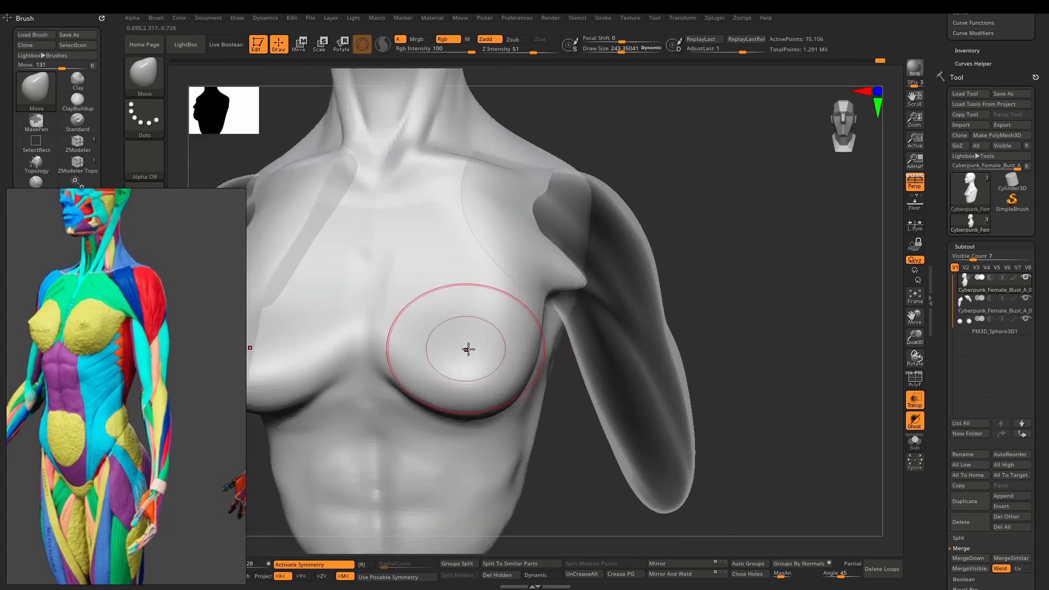
pyautogui.moveTo(505, 387); pyautogui.dragTo(431, 377)
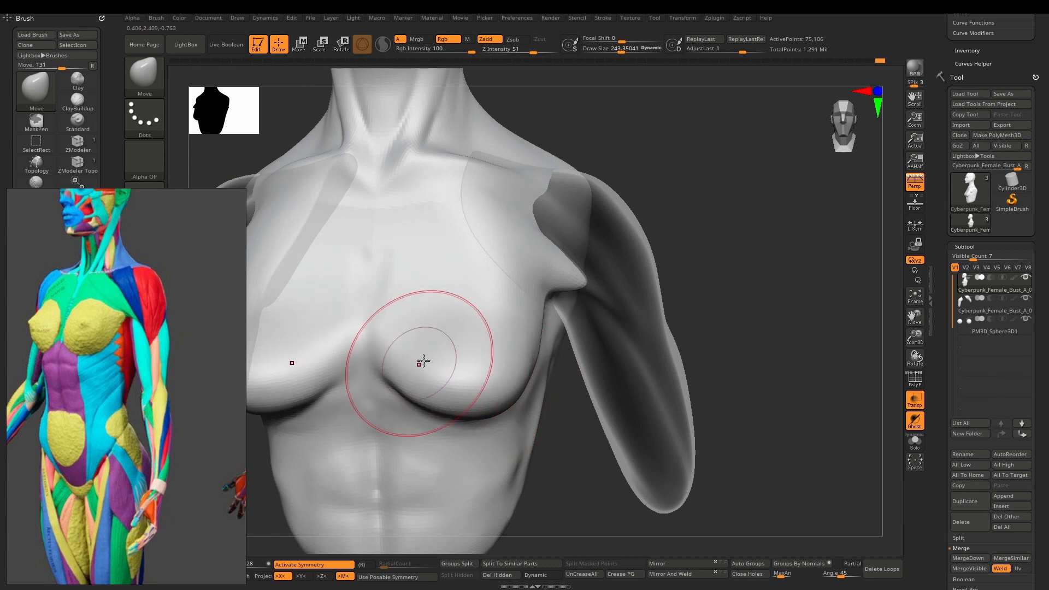
pyautogui.moveTo(425, 350); pyautogui.dragTo(466, 273, button='right')
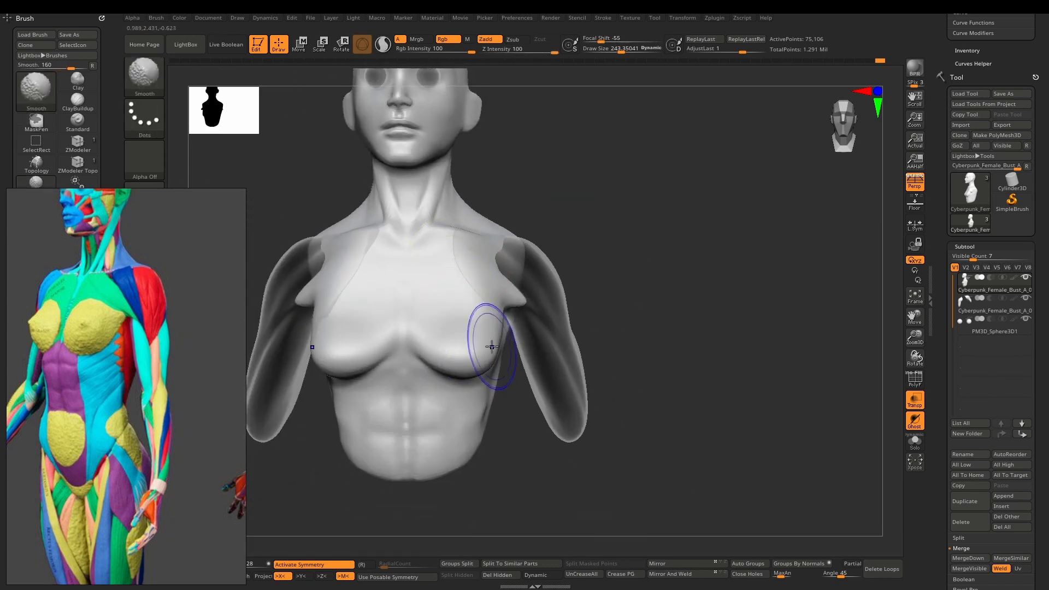
# Step: Smooth the outer sides of the breasts near the armpits and check the shape up close
pyautogui.keyDown('shift'); pyautogui.moveTo(491, 347); pyautogui.dragTo(474, 360); pyautogui.keyUp('shift')
pyautogui.moveTo(429, 375)
pyautogui.keyDown('alt'); pyautogui.mouseDown(button='right')
pyautogui.moveTo(498, 326)
pyautogui.moveTo(486, 353)
pyautogui.mouseUp(button='right'); pyautogui.keyUp('alt')
pyautogui.moveTo(486, 352)
pyautogui.keyDown('alt'); pyautogui.mouseDown(button='right')
pyautogui.moveTo(421, 393)
pyautogui.moveTo(440, 353)
pyautogui.moveTo(491, 339)
pyautogui.mouseUp(button='right'); pyautogui.keyUp('alt')
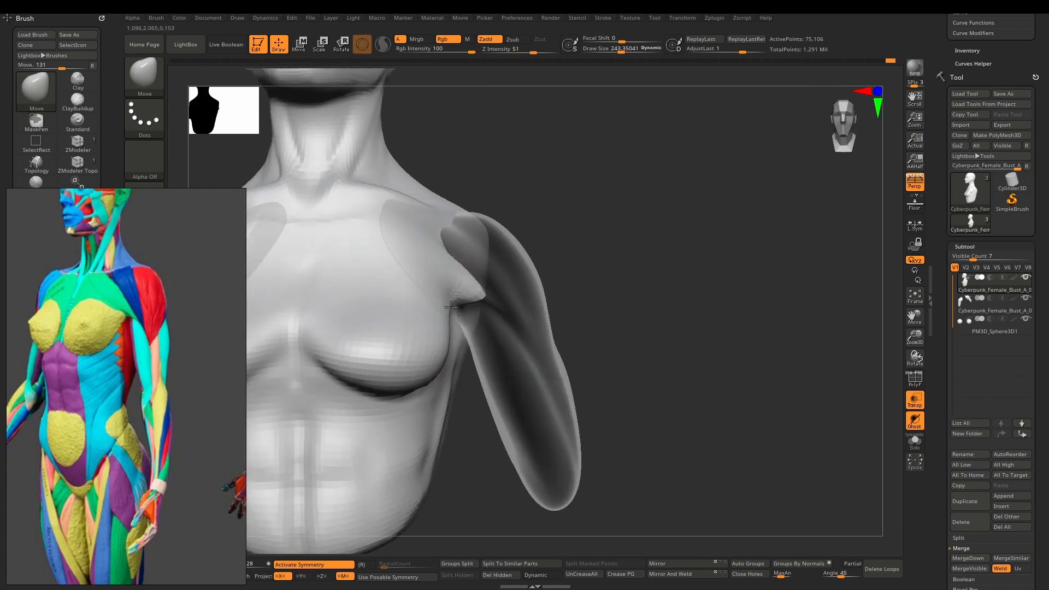
pyautogui.rightClick(386, 367)
pyautogui.keyDown('alt'); pyautogui.moveTo(445, 309); pyautogui.dragTo(602, 282, button='right'); pyautogui.keyUp('alt')
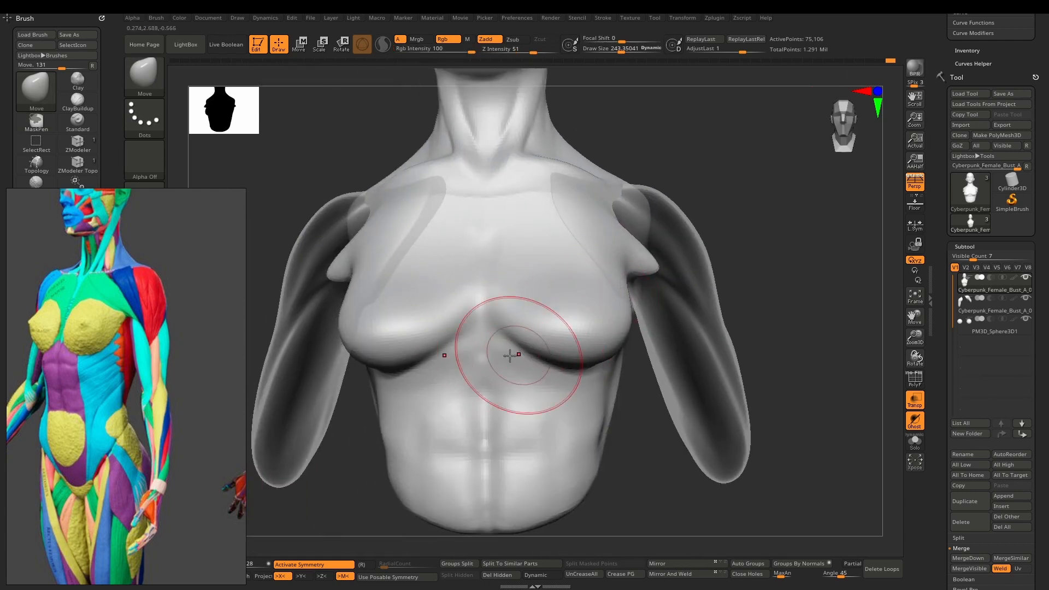
# Step: Carve the vertical midline of the abdomen from below the sternum to its lower edge with DamStandard at draw size 80
pyautogui.press('b')
pyautogui.press('d')
pyautogui.press('s')
pyautogui.press('space')
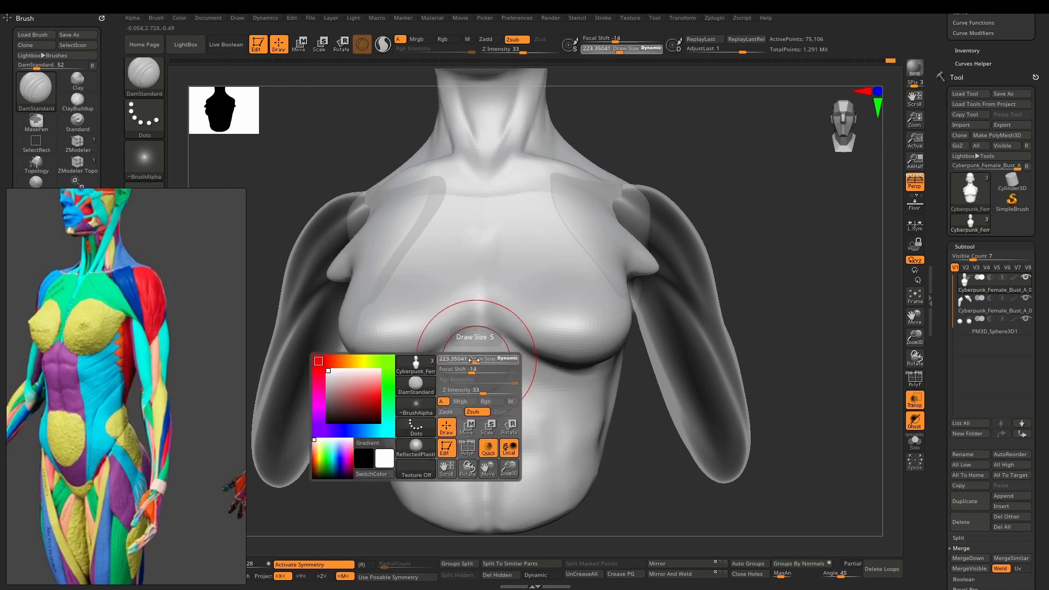
pyautogui.moveTo(477, 359); pyautogui.dragTo(464, 362)
pyautogui.keyDown('alt'); pyautogui.moveTo(464, 362); pyautogui.dragTo(519, 307, button='right'); pyautogui.keyUp('alt')
pyautogui.moveTo(519, 307); pyautogui.dragTo(518, 286)
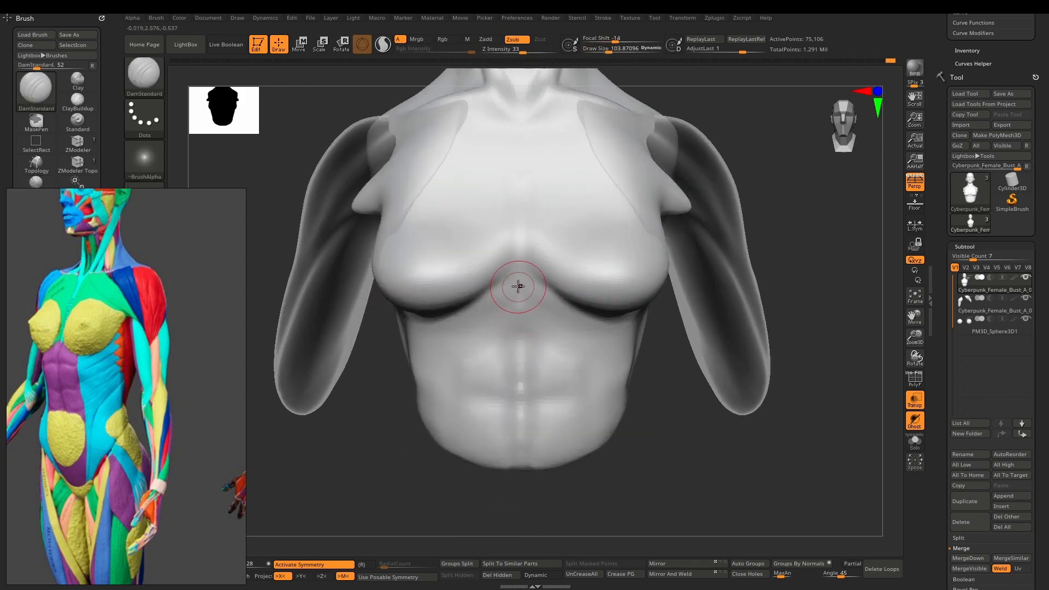
pyautogui.press('[')
pyautogui.moveTo(524, 463); pyautogui.dragTo(522, 471)
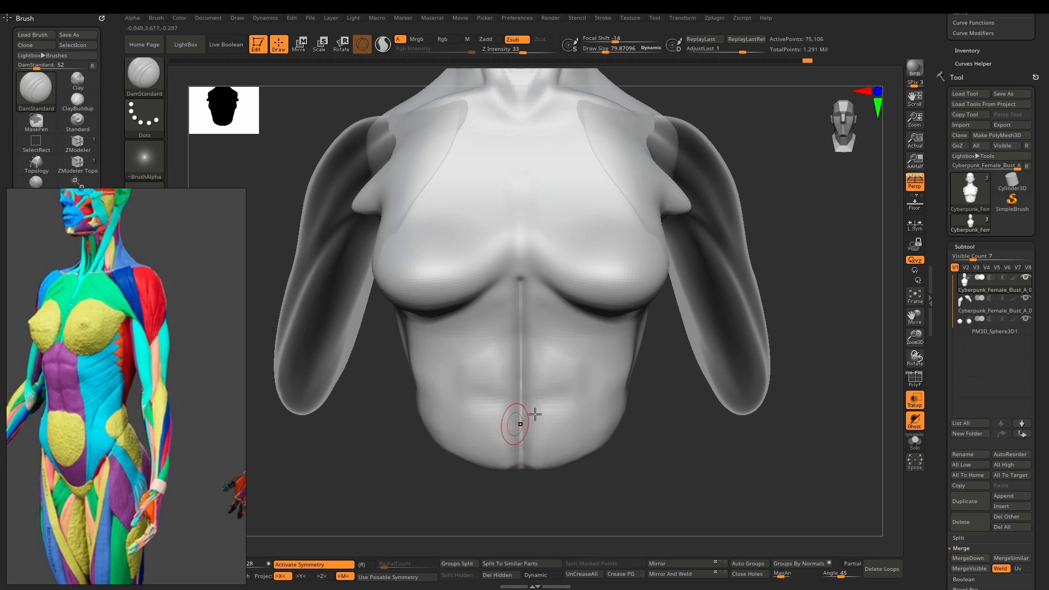
# Step: Carve two horizontal grooves and the outer vertical borders of the abdominal muscles with DamStandard
pyautogui.moveTo(523, 401)
pyautogui.mouseDown()
pyautogui.moveTo(593, 398)
pyautogui.moveTo(568, 398)
pyautogui.mouseUp()
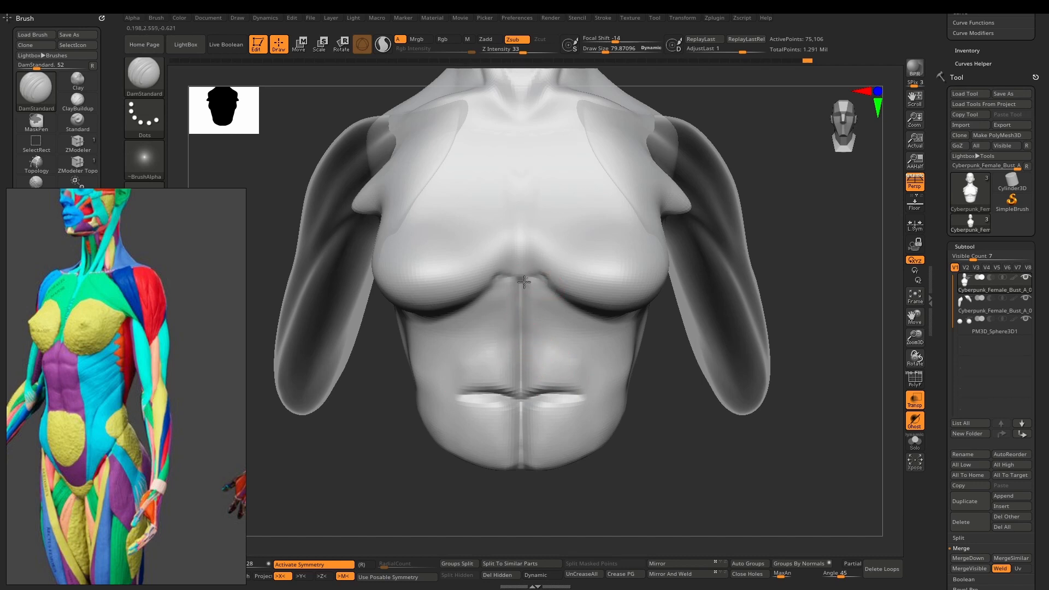
pyautogui.moveTo(524, 282)
pyautogui.mouseDown()
pyautogui.moveTo(531, 313)
pyautogui.moveTo(579, 330)
pyautogui.moveTo(525, 322)
pyautogui.moveTo(592, 333)
pyautogui.mouseUp()
pyautogui.hotkey('ctrl', 'z')
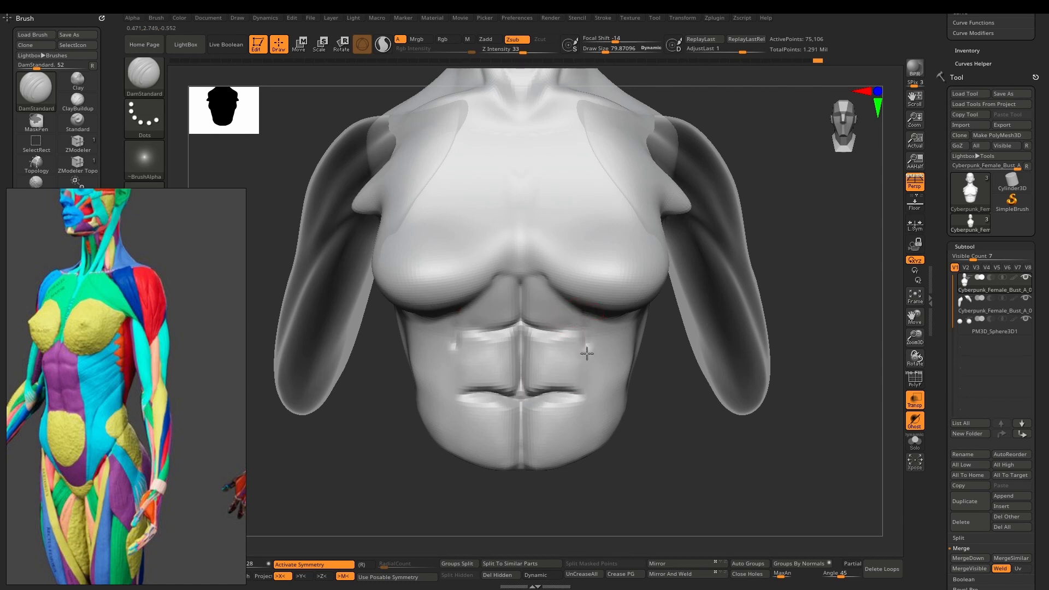
pyautogui.moveTo(587, 354)
pyautogui.mouseDown()
pyautogui.moveTo(585, 447)
pyautogui.moveTo(588, 320)
pyautogui.mouseUp()
# Step: Smooth the carved abdominal grooves and the area under the breasts, and turn off the ghost transparency
pyautogui.press('shift')
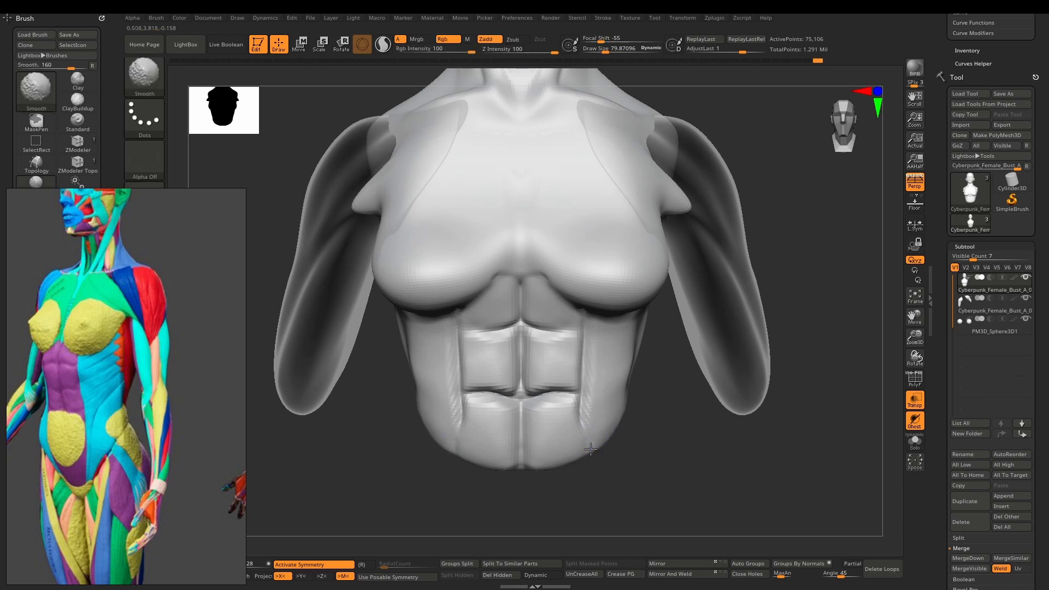
pyautogui.moveTo(561, 433)
pyautogui.keyDown('shift'); pyautogui.mouseDown()
pyautogui.moveTo(576, 344)
pyautogui.moveTo(555, 368)
pyautogui.moveTo(522, 361)
pyautogui.mouseUp(); pyautogui.keyUp('shift')
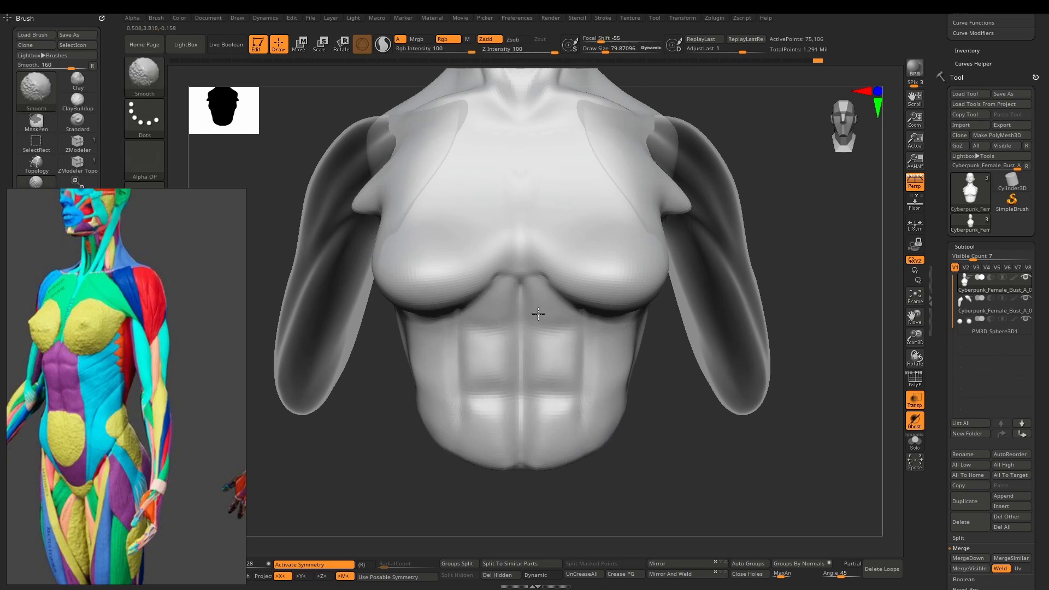
pyautogui.keyDown('shift'); pyautogui.moveTo(541, 275); pyautogui.dragTo(562, 299); pyautogui.keyUp('shift')
pyautogui.keyDown('ctrl'); pyautogui.moveTo(607, 303); pyautogui.dragTo(523, 373, button='right'); pyautogui.keyUp('ctrl')
pyautogui.hotkey('shift', 't')
pyautogui.rightClick(547, 359)
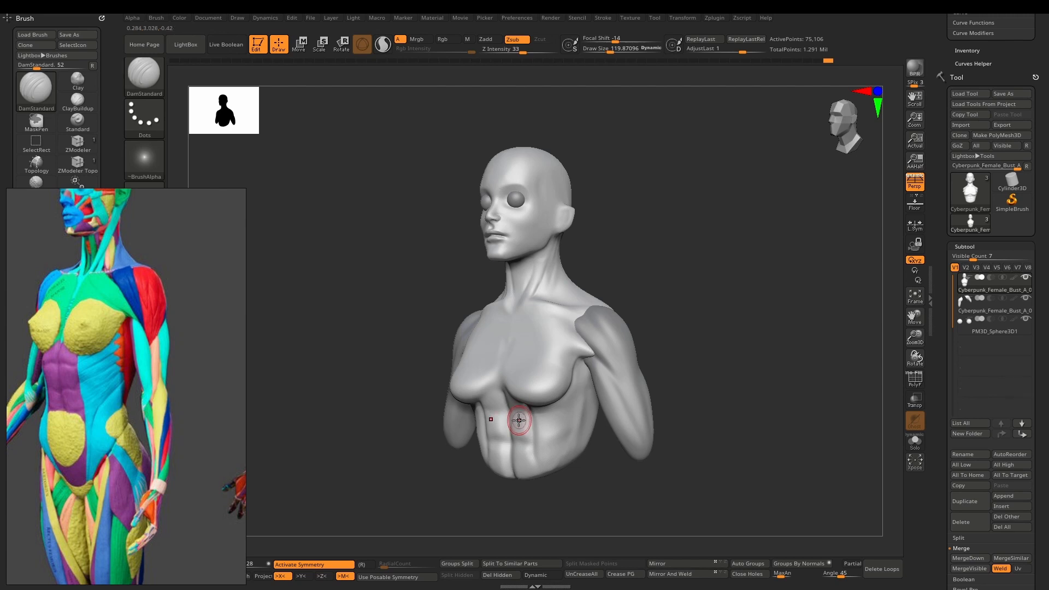
# Step: Build up the abdominal muscle blocks and the area below the sternum with ClayBuildup at draw size 100, moving one subdivision level up
pyautogui.moveTo(519, 420)
pyautogui.keyDown('shift'); pyautogui.mouseDown(button='right')
pyautogui.moveTo(541, 430)
pyautogui.moveTo(509, 440)
pyautogui.moveTo(513, 501)
pyautogui.moveTo(509, 474)
pyautogui.mouseUp(button='right'); pyautogui.keyUp('shift')
pyautogui.press('b')
pyautogui.press('c')
pyautogui.press('b')
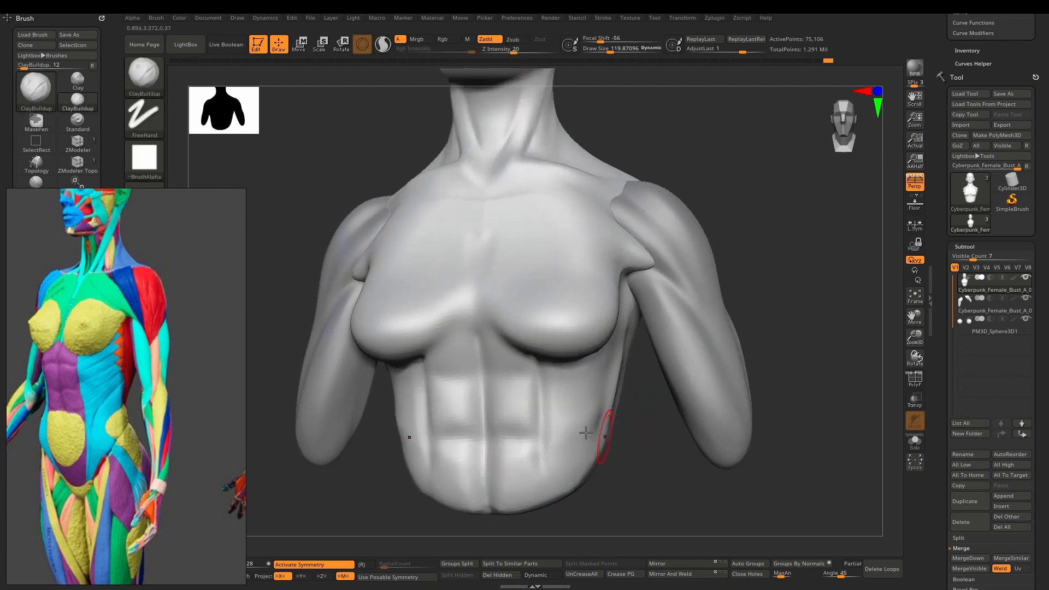
pyautogui.press('[')
pyautogui.press('[')
pyautogui.moveTo(489, 446)
pyautogui.mouseDown()
pyautogui.moveTo(544, 447)
pyautogui.moveTo(506, 477)
pyautogui.moveTo(525, 495)
pyautogui.moveTo(499, 483)
pyautogui.mouseUp()
pyautogui.press('d')
pyautogui.moveTo(492, 428)
pyautogui.mouseDown()
pyautogui.moveTo(532, 430)
pyautogui.moveTo(495, 419)
pyautogui.moveTo(509, 379)
pyautogui.moveTo(492, 355)
pyautogui.mouseUp()
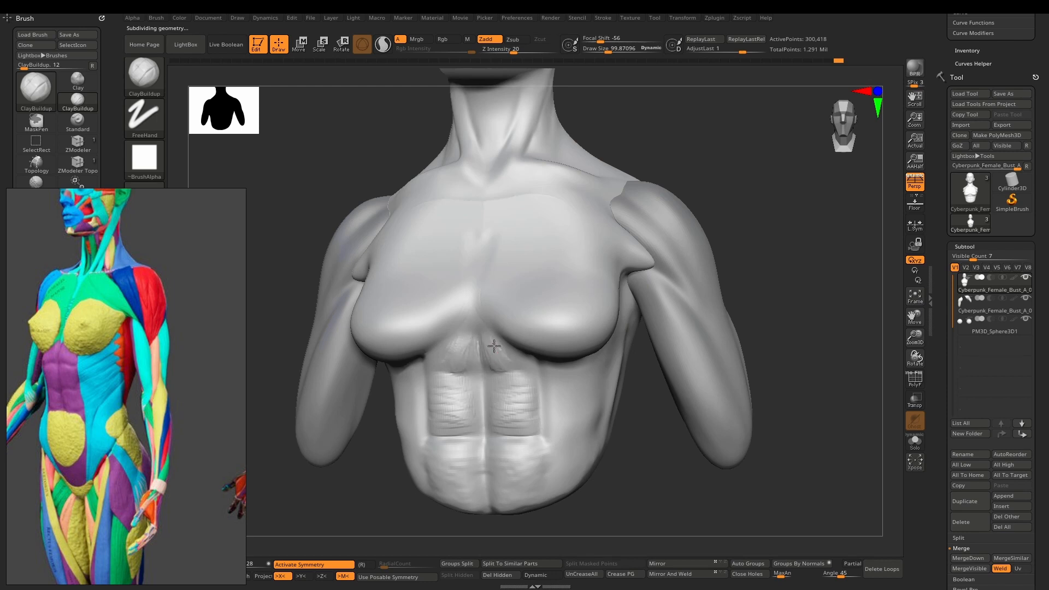
pyautogui.moveTo(494, 345); pyautogui.dragTo(492, 393)
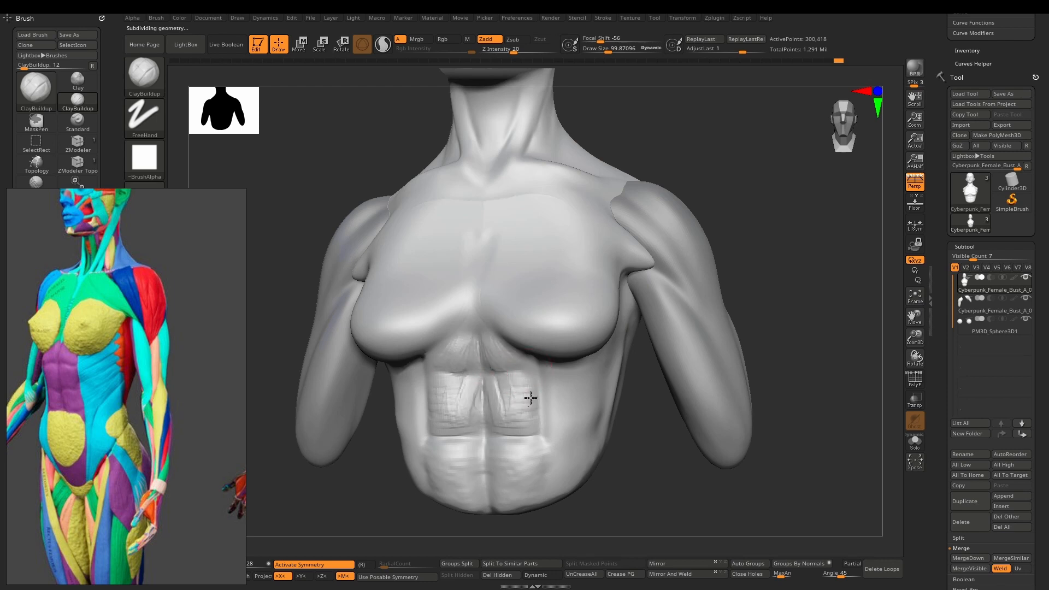
# Step: Smooth the clay on the abdominal muscles one subdivision level down
pyautogui.hotkey('shift', 'd')
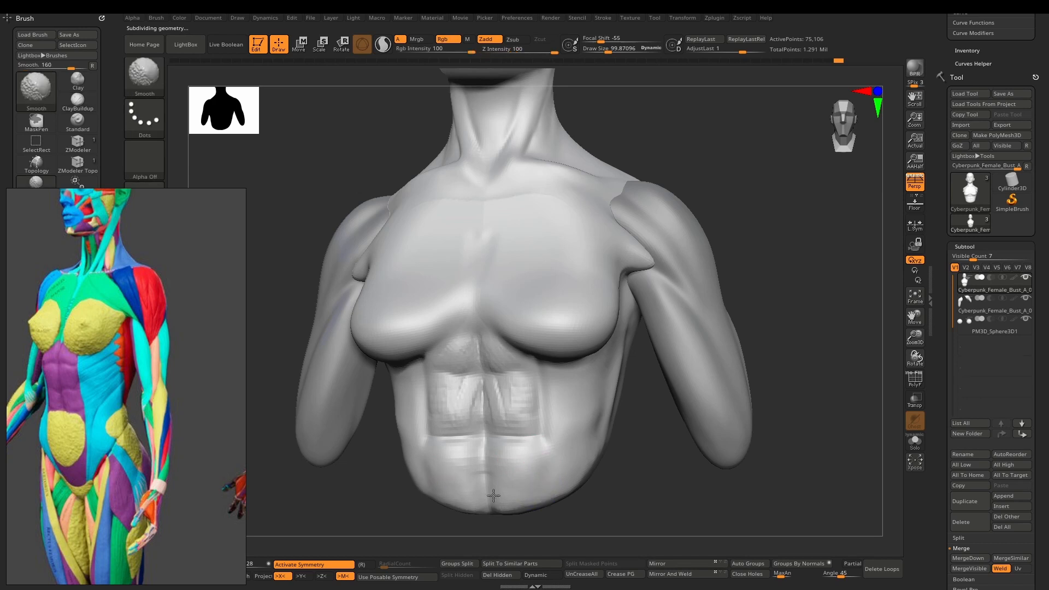
pyautogui.moveTo(493, 495)
pyautogui.keyDown('shift'); pyautogui.mouseDown()
pyautogui.moveTo(459, 480)
pyautogui.moveTo(487, 411)
pyautogui.mouseUp(); pyautogui.keyUp('shift')
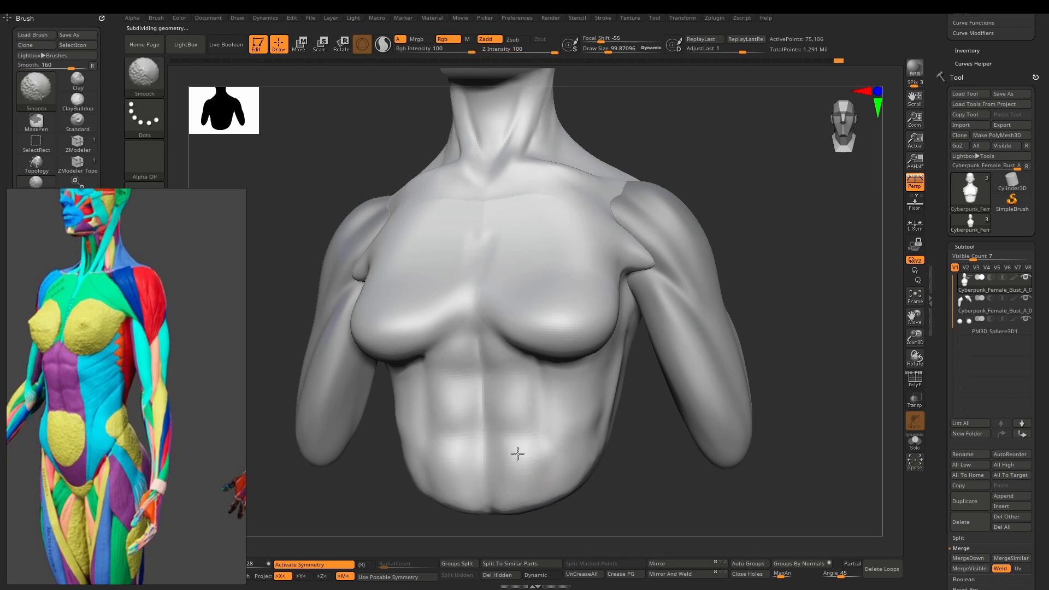
pyautogui.keyDown('shift'); pyautogui.moveTo(507, 387); pyautogui.dragTo(509, 389); pyautogui.keyUp('shift')
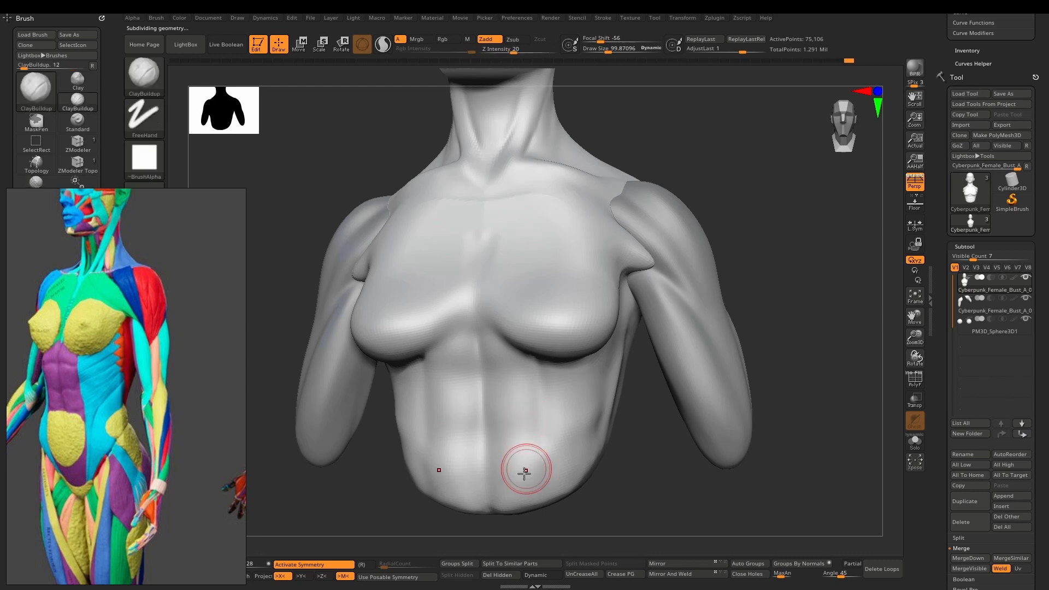
# Step: Add clay to the lower abdomen, flatten the abdominal muscles with hPolish at draw size 100, and smooth them
pyautogui.moveTo(512, 480); pyautogui.dragTo(507, 486)
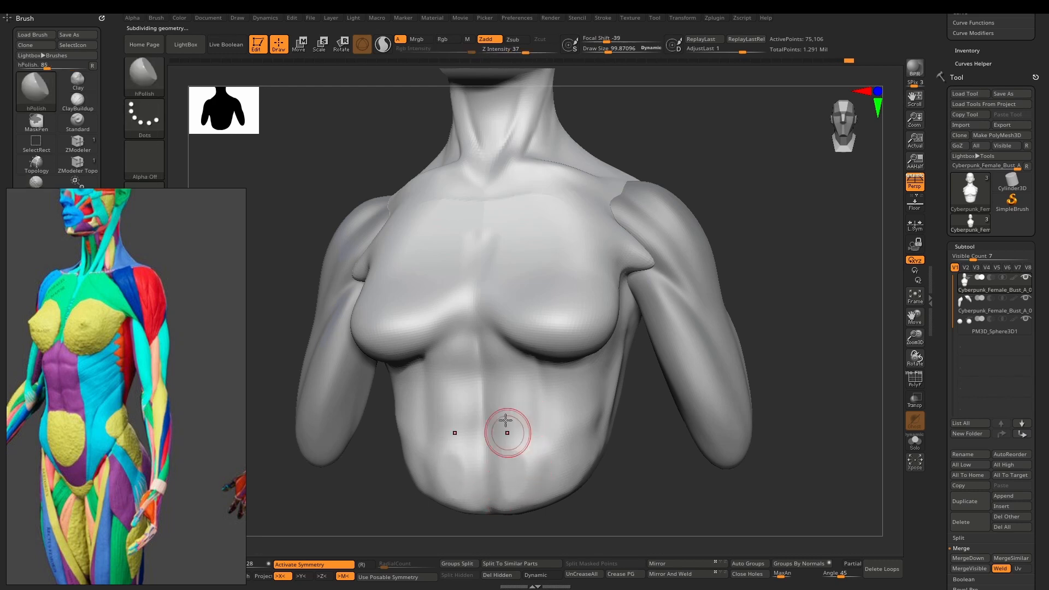
pyautogui.moveTo(508, 433)
pyautogui.mouseDown()
pyautogui.moveTo(506, 393)
pyautogui.moveTo(514, 414)
pyautogui.mouseUp()
pyautogui.keyDown('shift'); pyautogui.moveTo(508, 410); pyautogui.dragTo(504, 415); pyautogui.keyUp('shift')
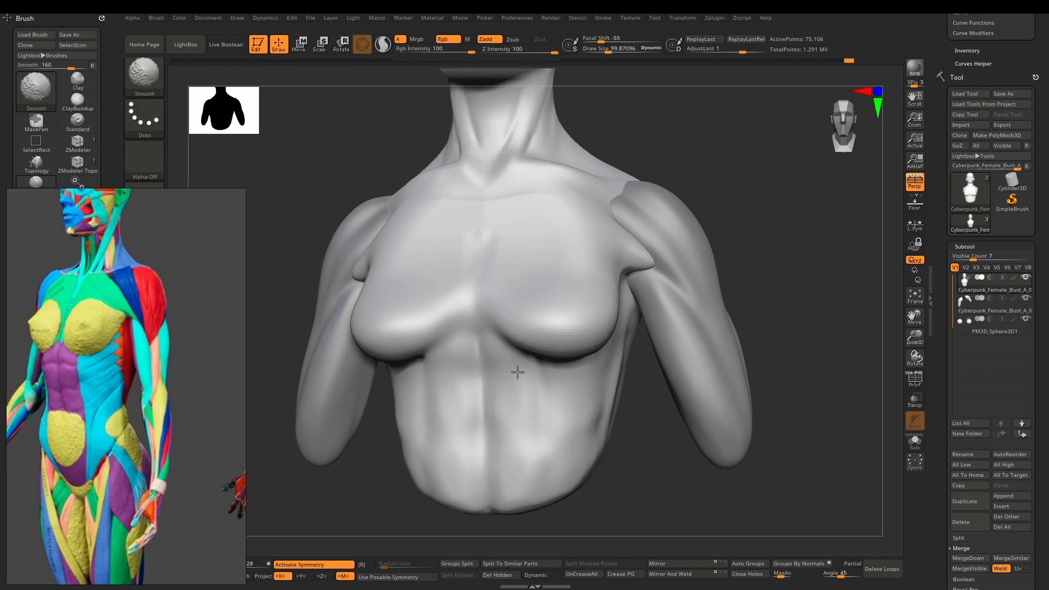
# Step: Smooth the abdomen, and carve a slanted rib crease on the side of the torso below the breast with the DamStandard brush
pyautogui.keyDown('shift'); pyautogui.moveTo(578, 470); pyautogui.dragTo(582, 418); pyautogui.keyUp('shift')
pyautogui.moveTo(585, 416)
pyautogui.keyDown('alt'); pyautogui.mouseDown(button='right')
pyautogui.moveTo(481, 444)
pyautogui.moveTo(448, 440)
pyautogui.mouseUp(button='right'); pyautogui.keyUp('alt')
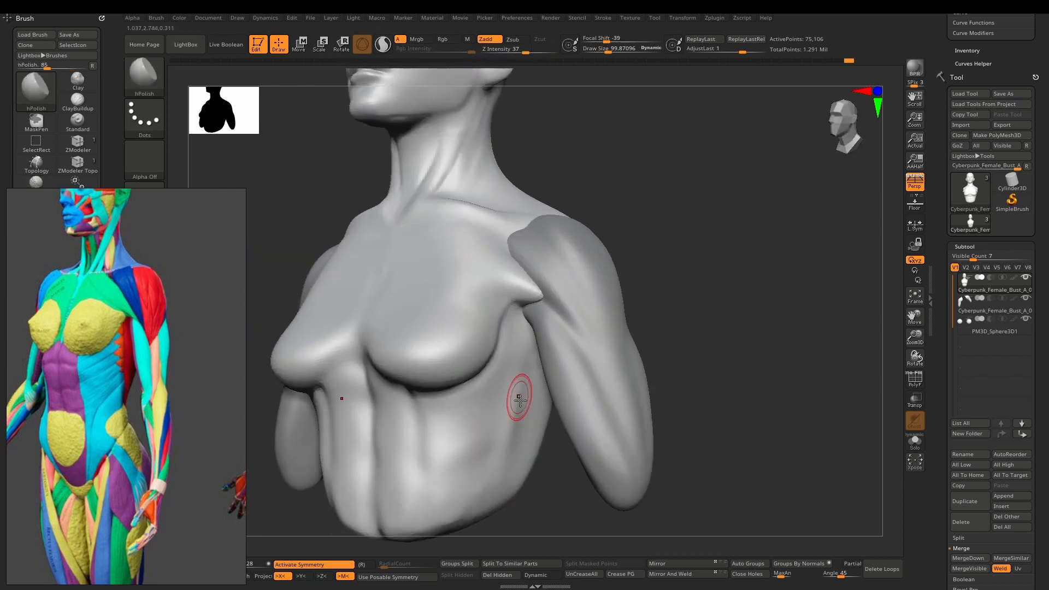
pyautogui.press('b')
pyautogui.press('c')
pyautogui.press('b')
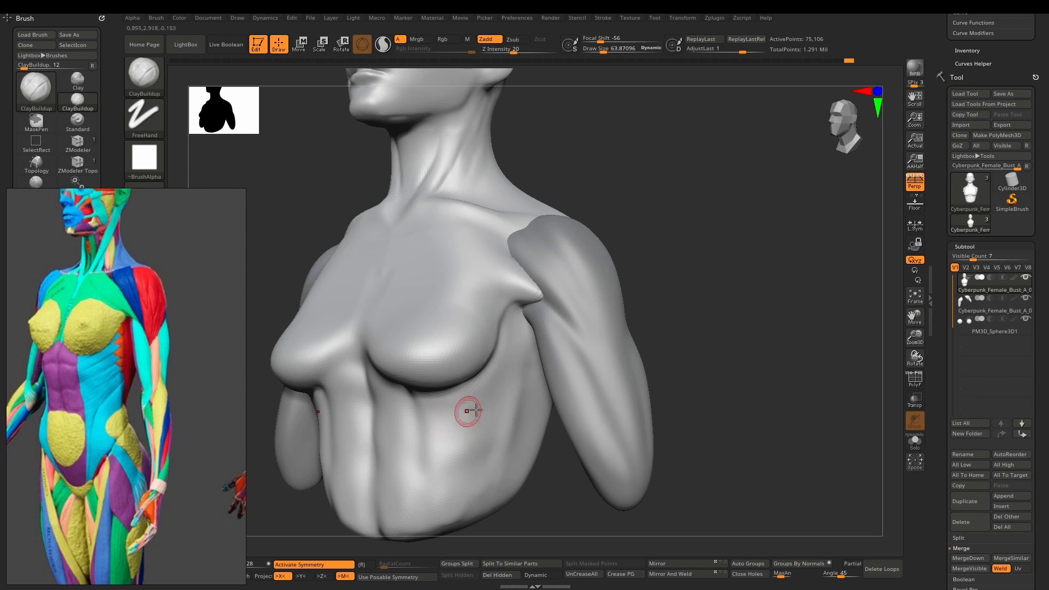
pyautogui.press('b')
pyautogui.press('d')
pyautogui.press('s')
pyautogui.moveTo(432, 414); pyautogui.dragTo(498, 381)
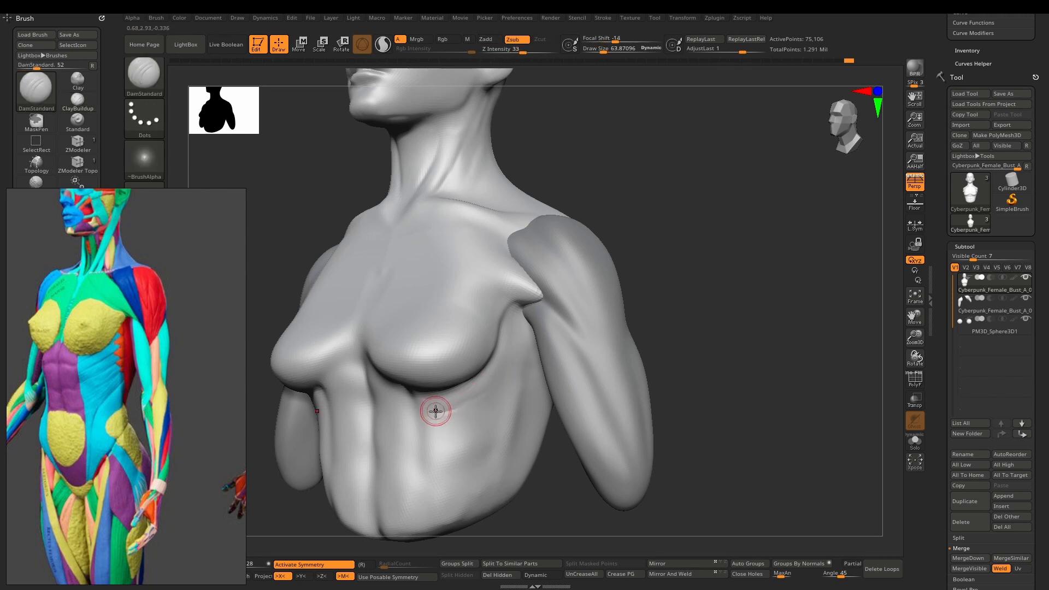
pyautogui.moveTo(440, 411)
pyautogui.mouseDown()
pyautogui.moveTo(505, 369)
pyautogui.moveTo(448, 407)
pyautogui.mouseUp()
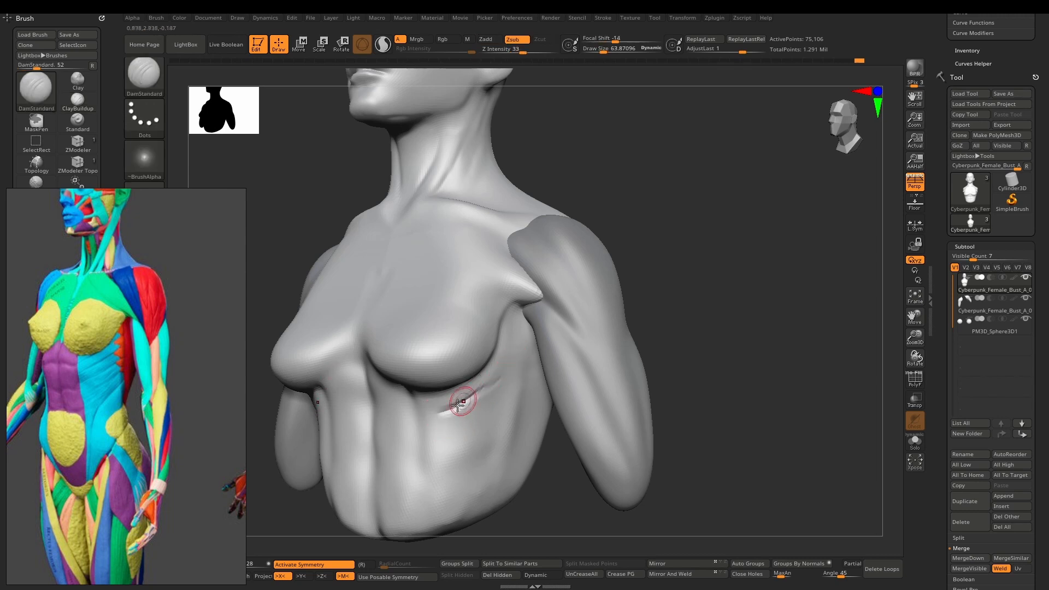
# Step: Subdivide the bust mesh once and carve more slanted rib creases down the side of the torso
pyautogui.hotkey('ctrl', 'd')
pyautogui.press('shift')
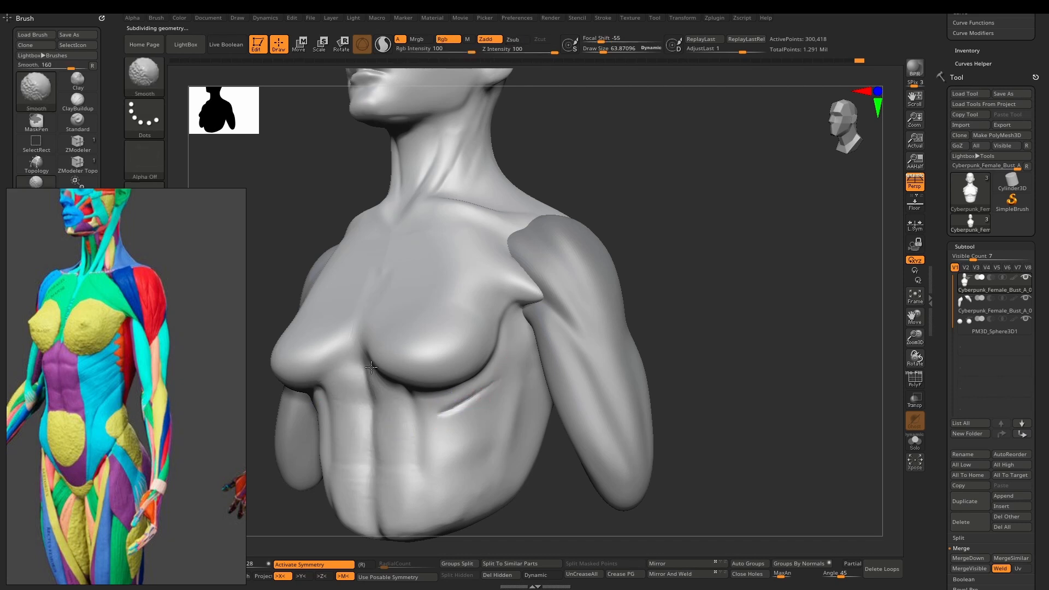
pyautogui.moveTo(437, 430)
pyautogui.mouseDown()
pyautogui.moveTo(505, 391)
pyautogui.moveTo(467, 444)
pyautogui.mouseUp()
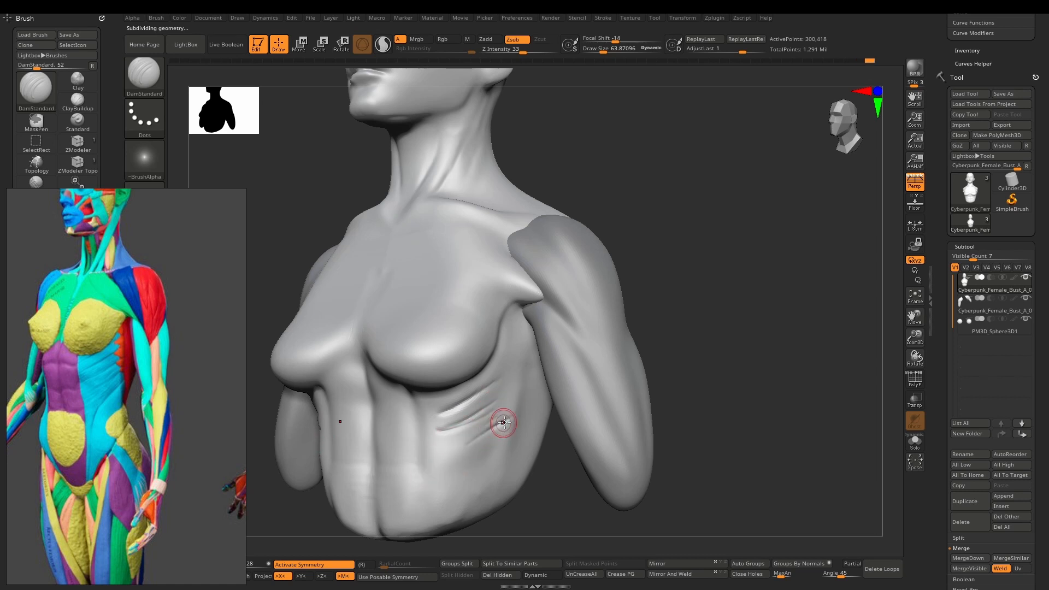
pyautogui.moveTo(511, 419); pyautogui.dragTo(469, 443)
pyautogui.moveTo(485, 465)
pyautogui.keyDown('alt'); pyautogui.mouseDown(button='right')
pyautogui.moveTo(491, 409)
pyautogui.moveTo(477, 407)
pyautogui.mouseUp(button='right'); pyautogui.keyUp('alt')
pyautogui.moveTo(495, 404)
pyautogui.mouseDown()
pyautogui.moveTo(424, 470)
pyautogui.moveTo(470, 431)
pyautogui.mouseUp()
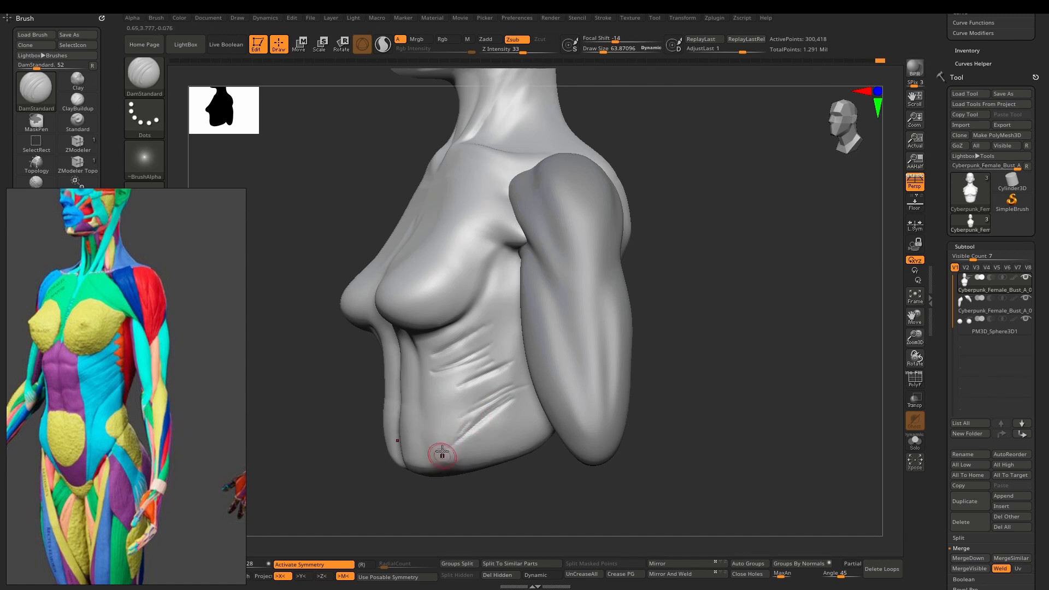
# Step: Carve a long vertical crease along the side of the ribcage and smooth it together with the rib creases
pyautogui.moveTo(411, 462); pyautogui.dragTo(431, 459, button='right')
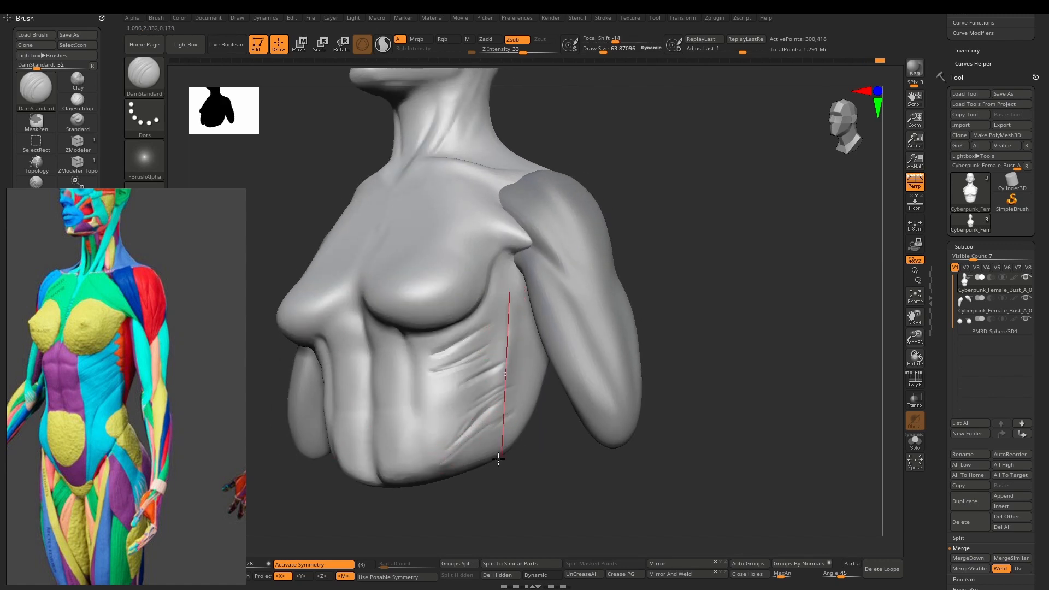
pyautogui.moveTo(498, 458); pyautogui.dragTo(492, 454)
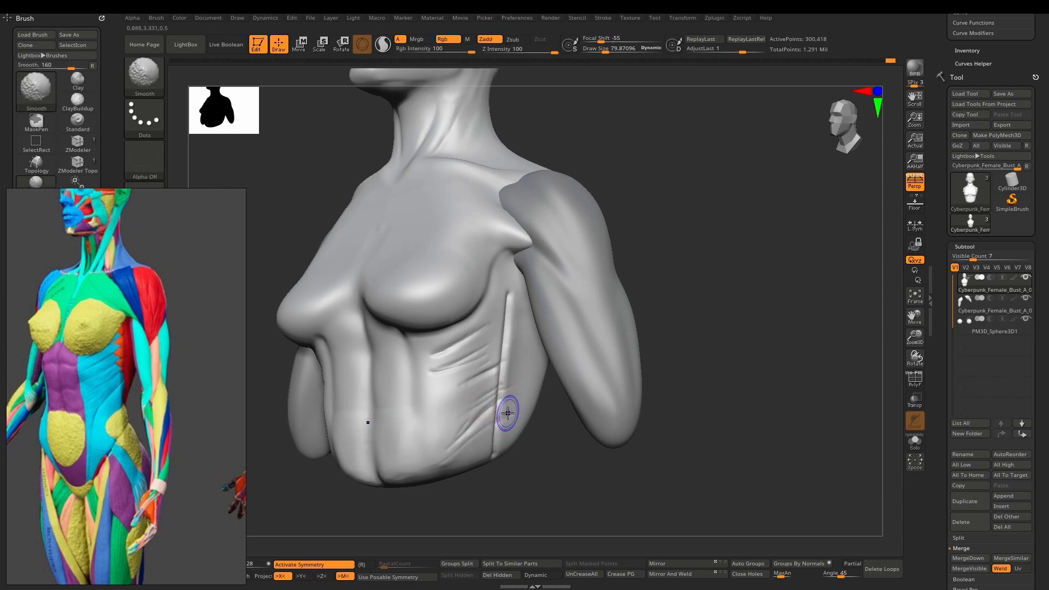
pyautogui.press('shift')
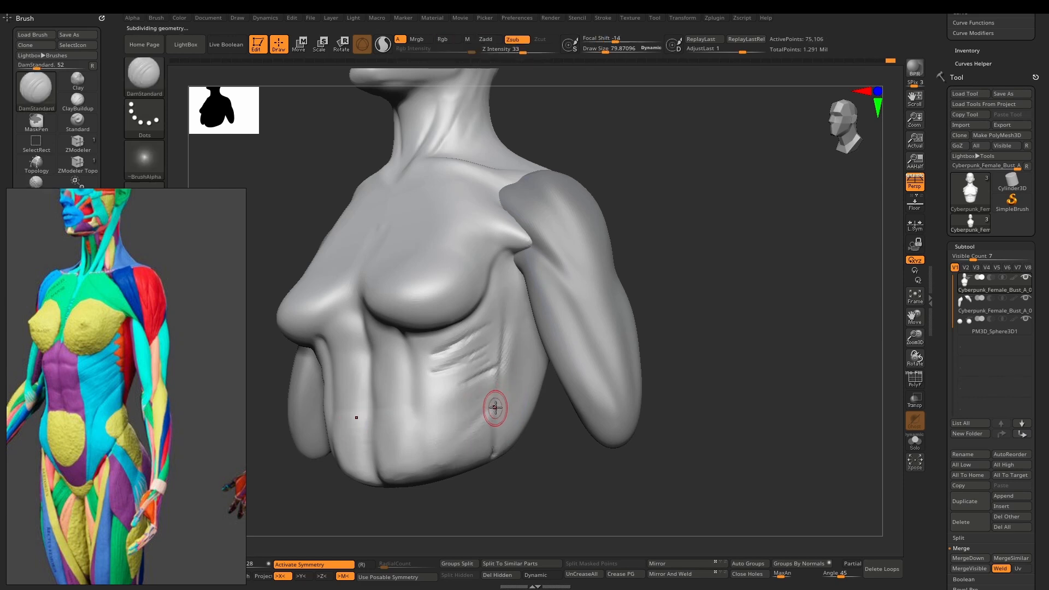
pyautogui.press('shift')
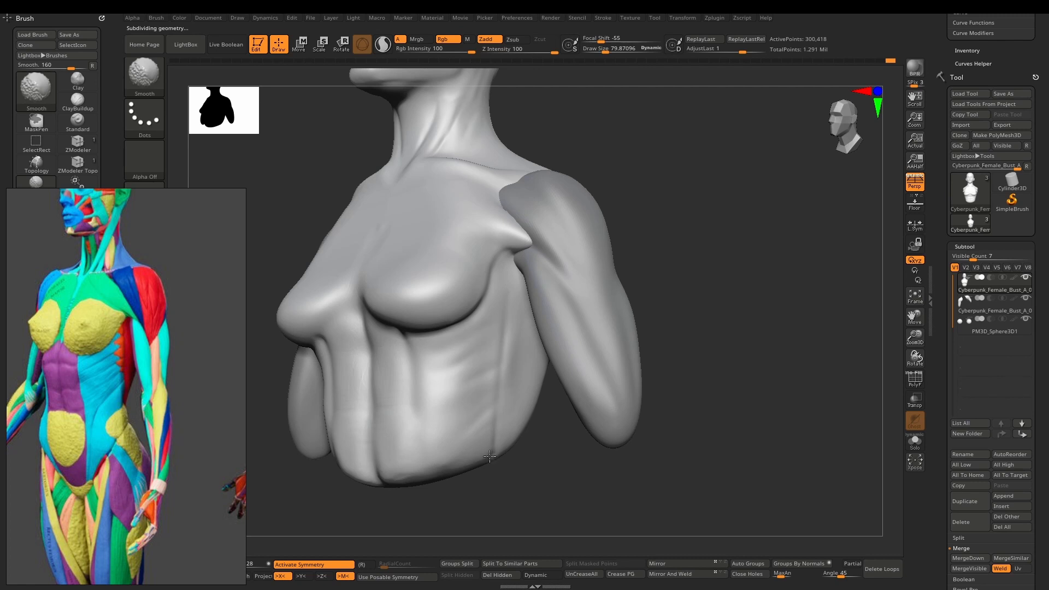
pyautogui.moveTo(487, 402)
pyautogui.mouseDown(button='right')
pyautogui.moveTo(437, 398)
pyautogui.moveTo(550, 380)
pyautogui.moveTo(492, 402)
pyautogui.moveTo(484, 382)
pyautogui.moveTo(480, 450)
pyautogui.moveTo(505, 386)
pyautogui.moveTo(426, 378)
pyautogui.moveTo(429, 342)
pyautogui.moveTo(459, 329)
pyautogui.moveTo(510, 334)
pyautogui.moveTo(513, 348)
pyautogui.mouseUp(button='right')
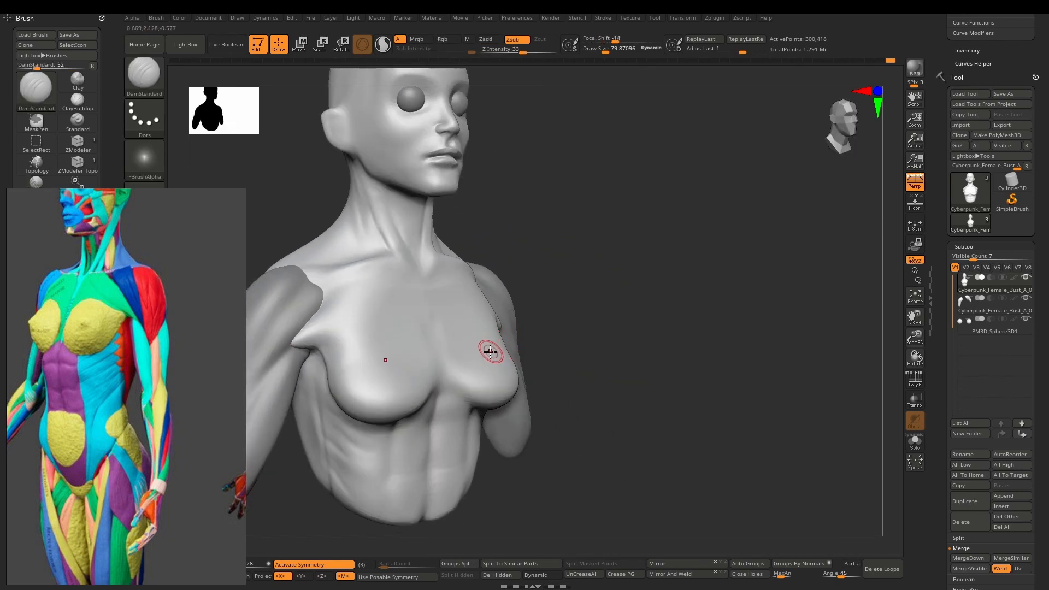
# Step: Reshape the upper profile of the breasts with the Move brush, adjusting the draw size to about 375, 442 and 357
pyautogui.press('b')
pyautogui.press('m')
pyautogui.press('v')
pyautogui.press('space')
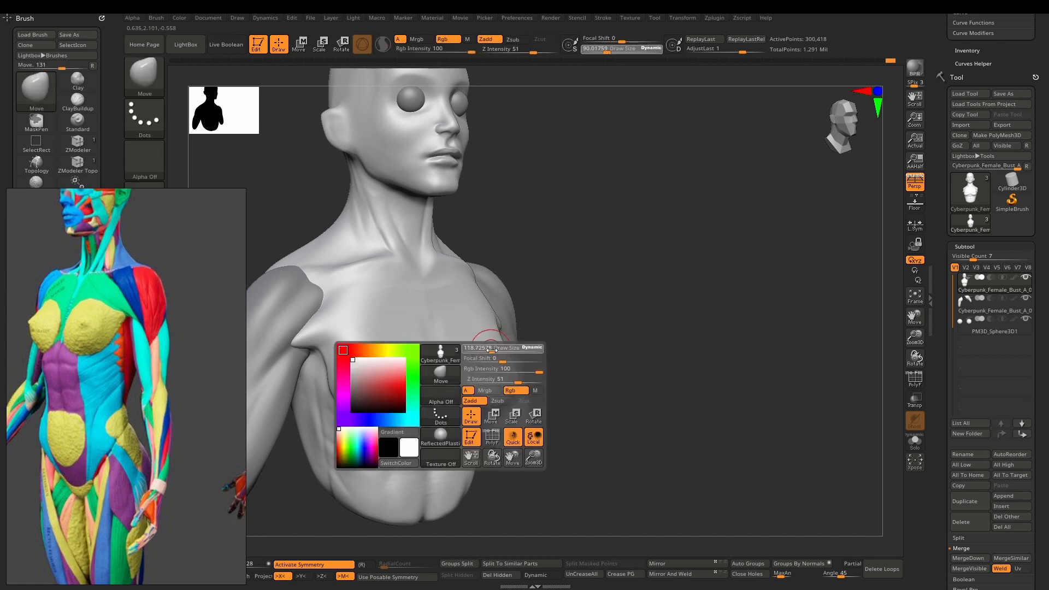
pyautogui.moveTo(510, 349); pyautogui.dragTo(512, 349)
pyautogui.moveTo(512, 349); pyautogui.dragTo(427, 346, button='right')
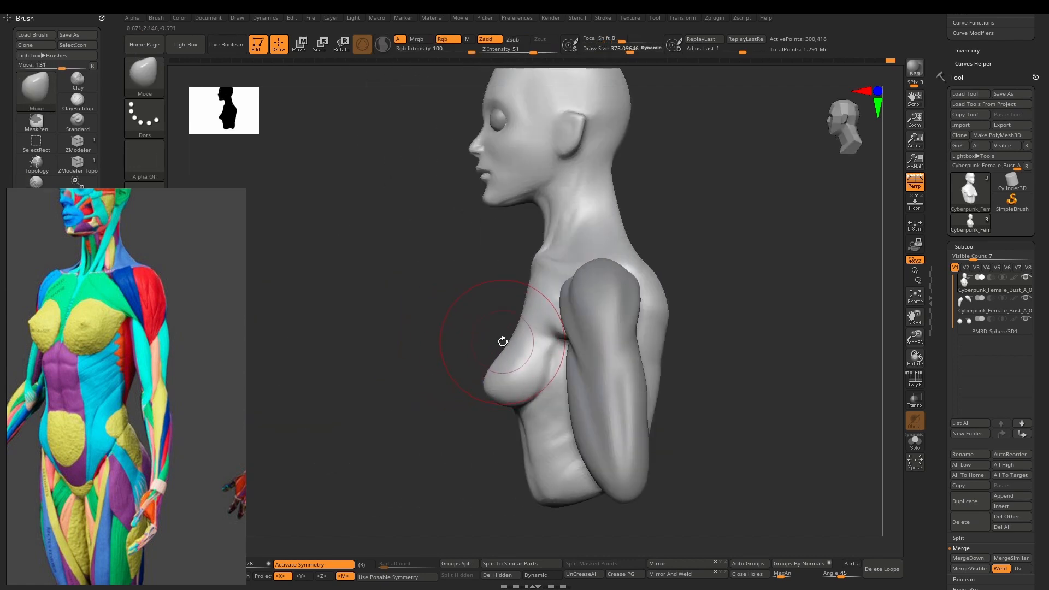
pyautogui.press('space')
pyautogui.moveTo(502, 341); pyautogui.dragTo(505, 340)
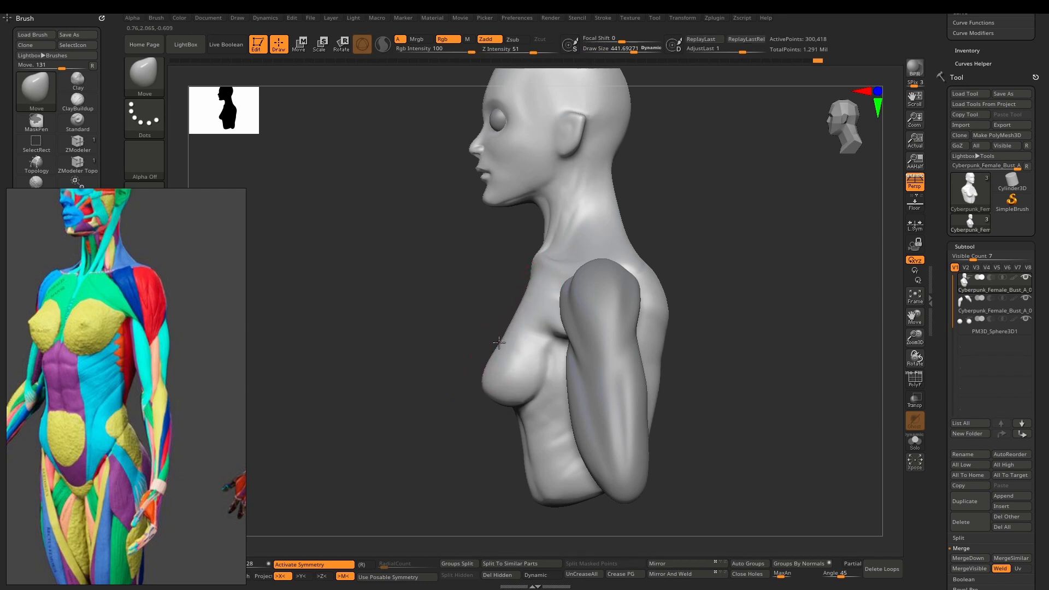
pyautogui.moveTo(489, 360); pyautogui.dragTo(520, 359, button='right')
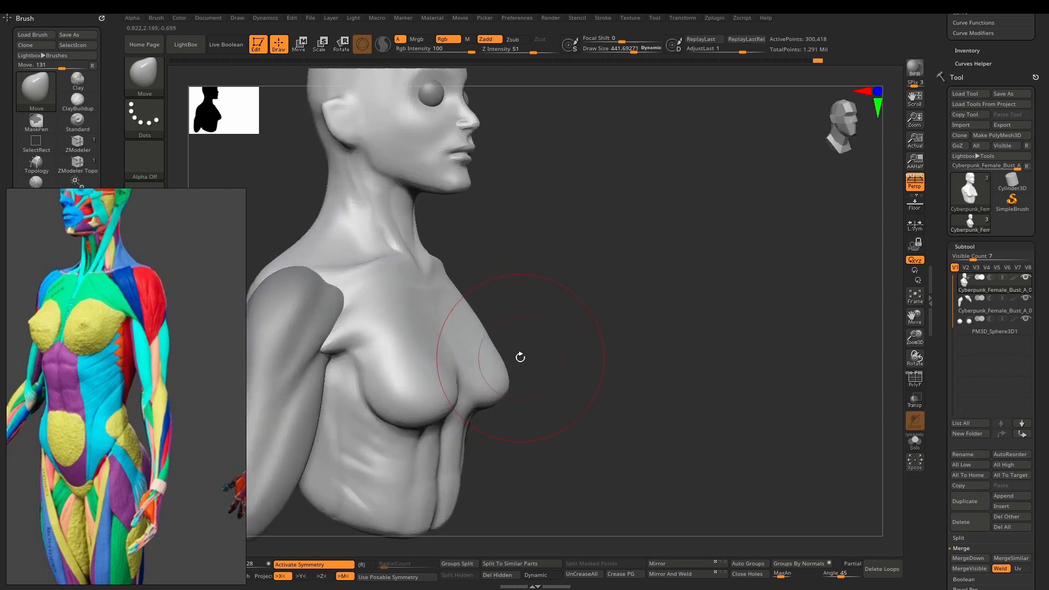
pyautogui.press('space')
pyautogui.moveTo(498, 367); pyautogui.dragTo(492, 367)
# Step: Carve the collarbone edges and the pit of the neck with the DamStandard brush at a draw size of about 73, smoothing the strokes
pyautogui.moveTo(475, 346)
pyautogui.mouseDown(button='right')
pyautogui.moveTo(490, 356)
pyautogui.moveTo(444, 335)
pyautogui.moveTo(479, 364)
pyautogui.moveTo(477, 337)
pyautogui.moveTo(485, 362)
pyautogui.moveTo(433, 389)
pyautogui.moveTo(445, 377)
pyautogui.moveTo(462, 405)
pyautogui.moveTo(514, 358)
pyautogui.mouseUp(button='right')
pyautogui.moveTo(514, 358)
pyautogui.keyDown('alt'); pyautogui.mouseDown(button='right')
pyautogui.moveTo(515, 402)
pyautogui.moveTo(529, 393)
pyautogui.moveTo(511, 376)
pyautogui.mouseUp(button='right'); pyautogui.keyUp('alt')
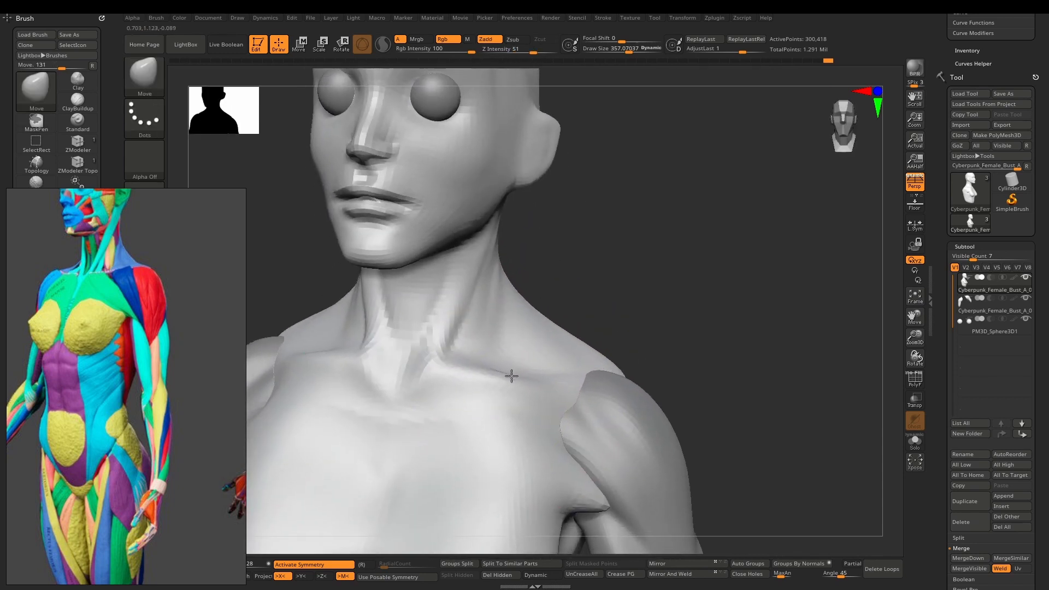
pyautogui.press('space')
pyautogui.moveTo(511, 376); pyautogui.dragTo(493, 378)
pyautogui.press('b')
pyautogui.press('d')
pyautogui.press('s')
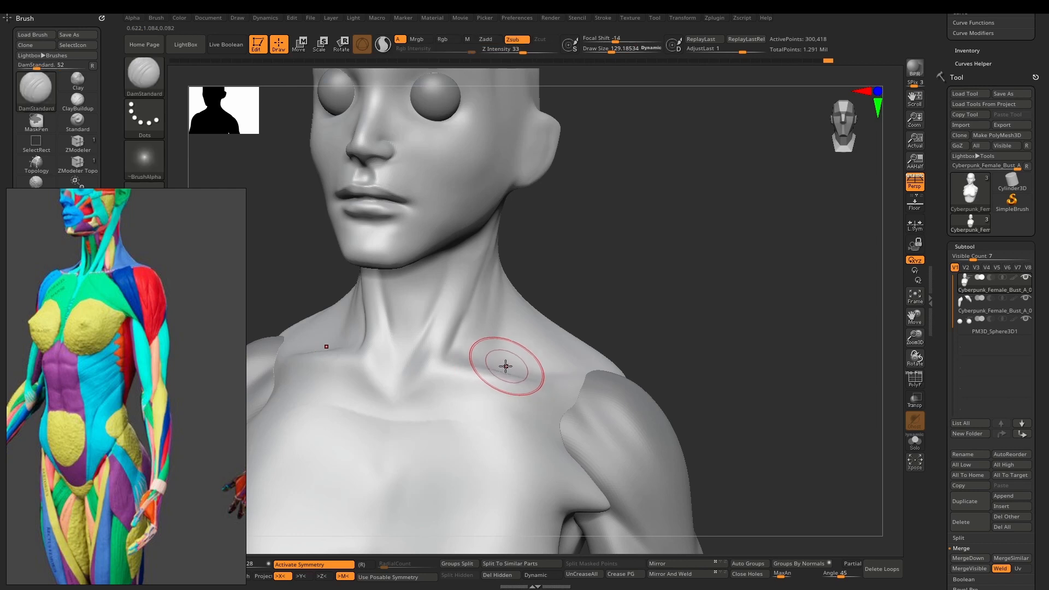
pyautogui.press('space')
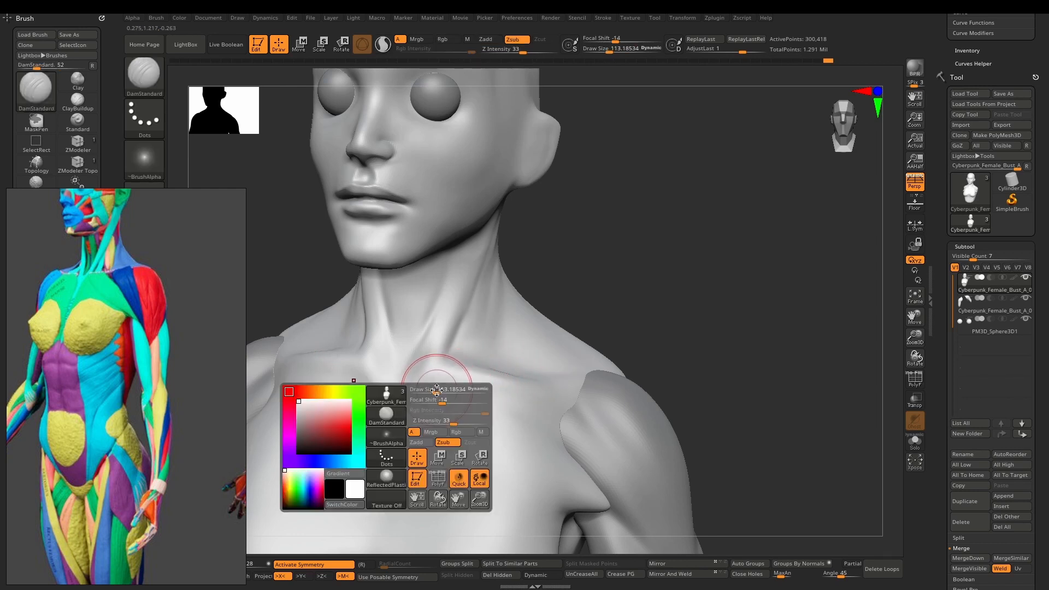
pyautogui.moveTo(436, 390); pyautogui.dragTo(417, 397)
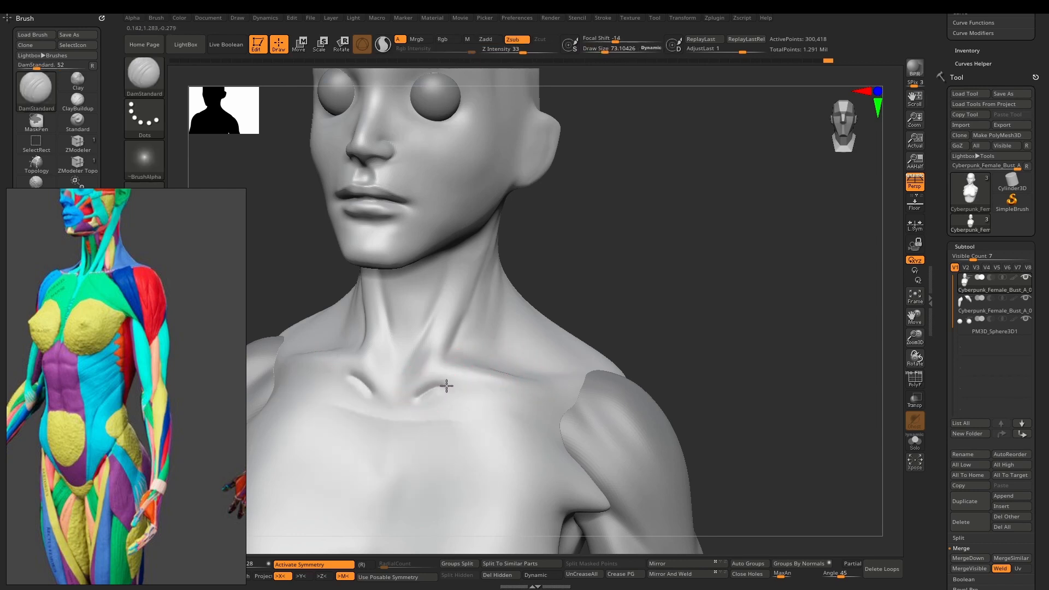
pyautogui.press('shift')
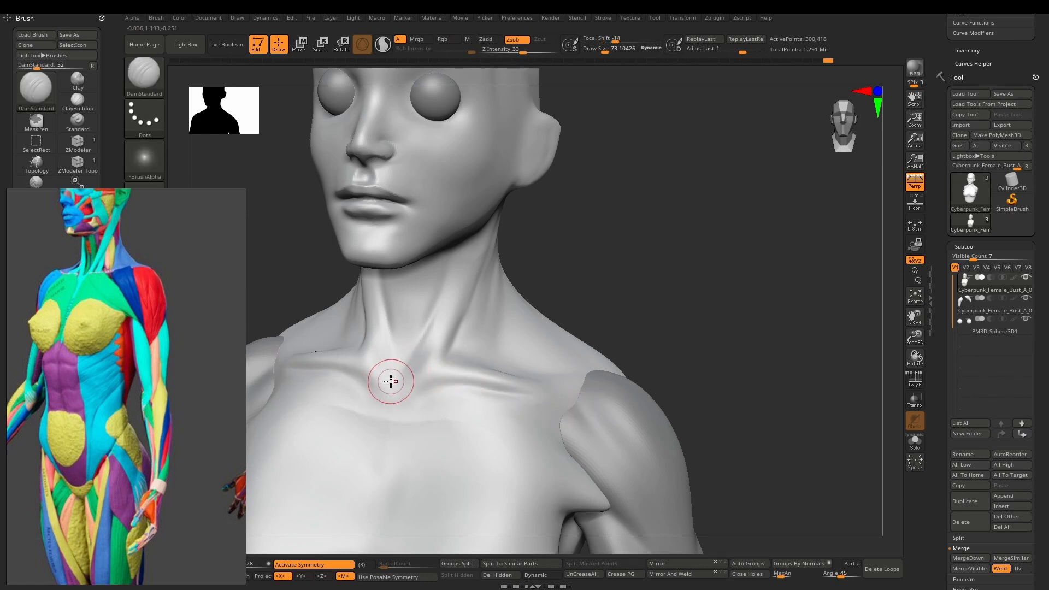
pyautogui.moveTo(392, 381); pyautogui.dragTo(410, 371)
# Step: Build up the front neck muscle from the pit of the neck towards the jaw with ClayBuildup at draw size about 65, and smooth it
pyautogui.moveTo(427, 331)
pyautogui.keyDown('shift'); pyautogui.mouseDown()
pyautogui.moveTo(398, 373)
pyautogui.moveTo(438, 315)
pyautogui.mouseUp(); pyautogui.keyUp('shift')
pyautogui.press('b')
pyautogui.press('c')
pyautogui.press('b')
pyautogui.press('[')
pyautogui.moveTo(412, 339); pyautogui.dragTo(453, 276)
pyautogui.keyDown('shift'); pyautogui.moveTo(429, 323); pyautogui.dragTo(442, 301); pyautogui.keyUp('shift')
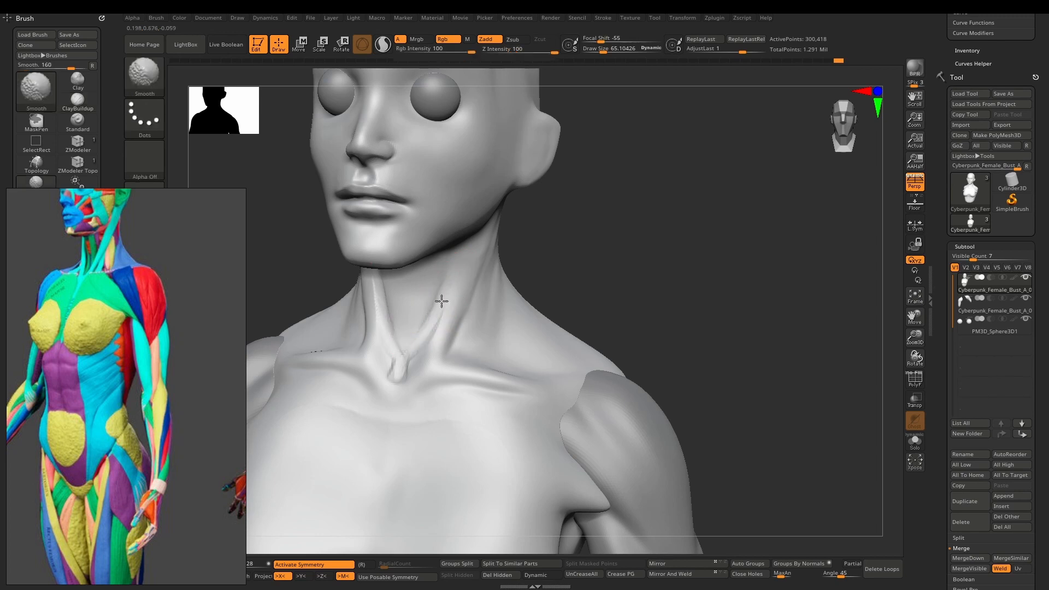
# Step: Add ClayBuildup muscle strands down the side of the neck from below the ear to the collarbone and soften them
pyautogui.moveTo(456, 309); pyautogui.dragTo(419, 313, button='right')
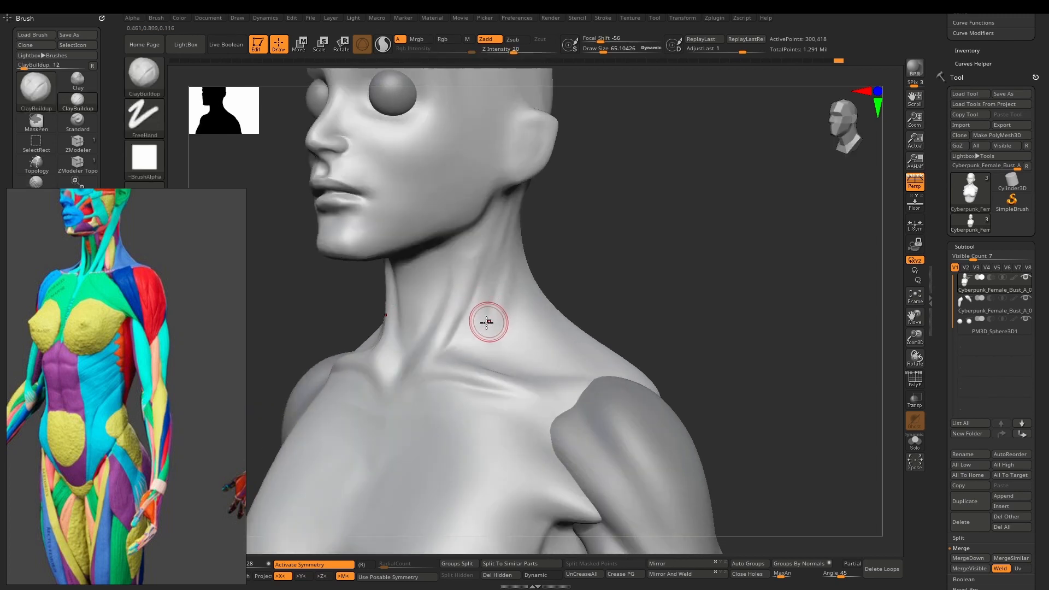
pyautogui.moveTo(487, 320)
pyautogui.mouseDown(button='right')
pyautogui.moveTo(430, 354)
pyautogui.moveTo(538, 330)
pyautogui.mouseUp(button='right')
pyautogui.moveTo(477, 347)
pyautogui.mouseDown()
pyautogui.moveTo(461, 352)
pyautogui.moveTo(489, 340)
pyautogui.moveTo(481, 328)
pyautogui.moveTo(510, 241)
pyautogui.moveTo(472, 327)
pyautogui.mouseUp()
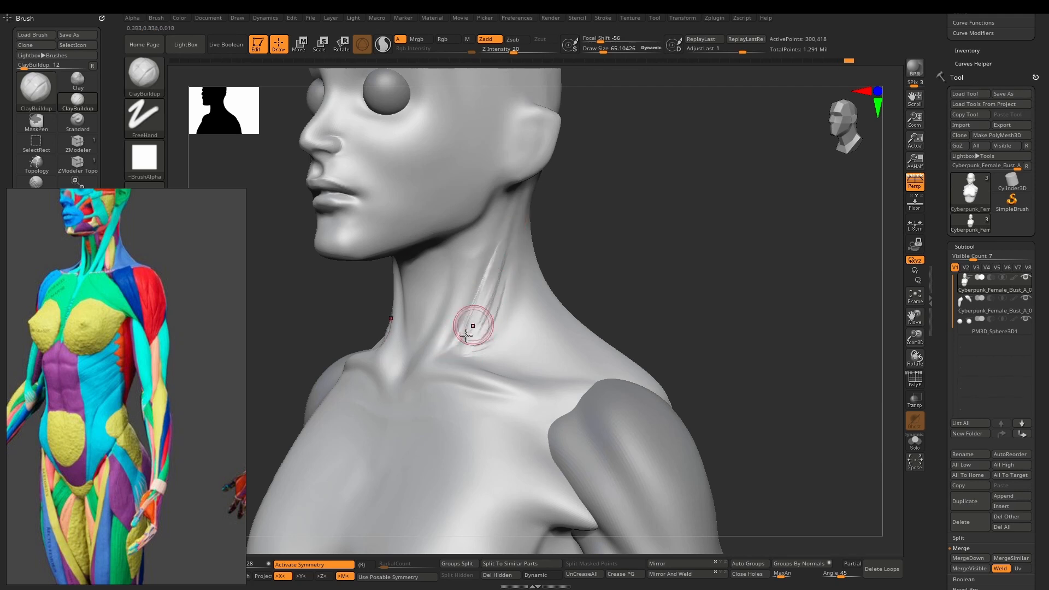
pyautogui.moveTo(514, 227); pyautogui.dragTo(495, 308)
pyautogui.moveTo(515, 251)
pyautogui.mouseDown()
pyautogui.moveTo(492, 347)
pyautogui.moveTo(501, 331)
pyautogui.mouseUp()
pyautogui.keyDown('shift'); pyautogui.moveTo(510, 295); pyautogui.dragTo(508, 295); pyautogui.keyUp('shift')
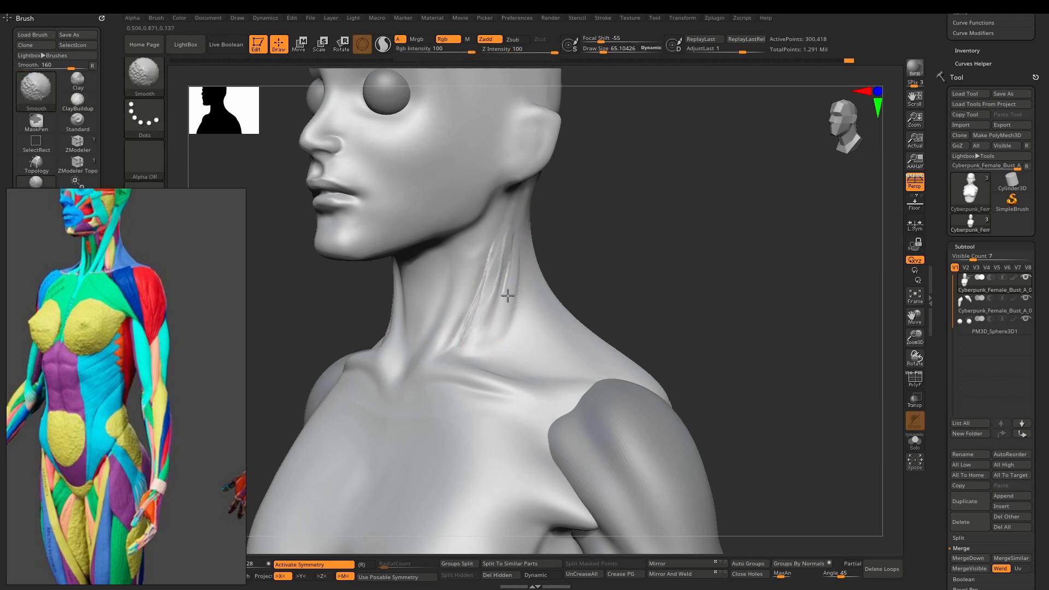
# Step: Build up the trapezius from the back of the neck down to the shoulder with long ClayBuildup strokes and smooth them
pyautogui.moveTo(540, 296); pyautogui.dragTo(508, 341, button='right')
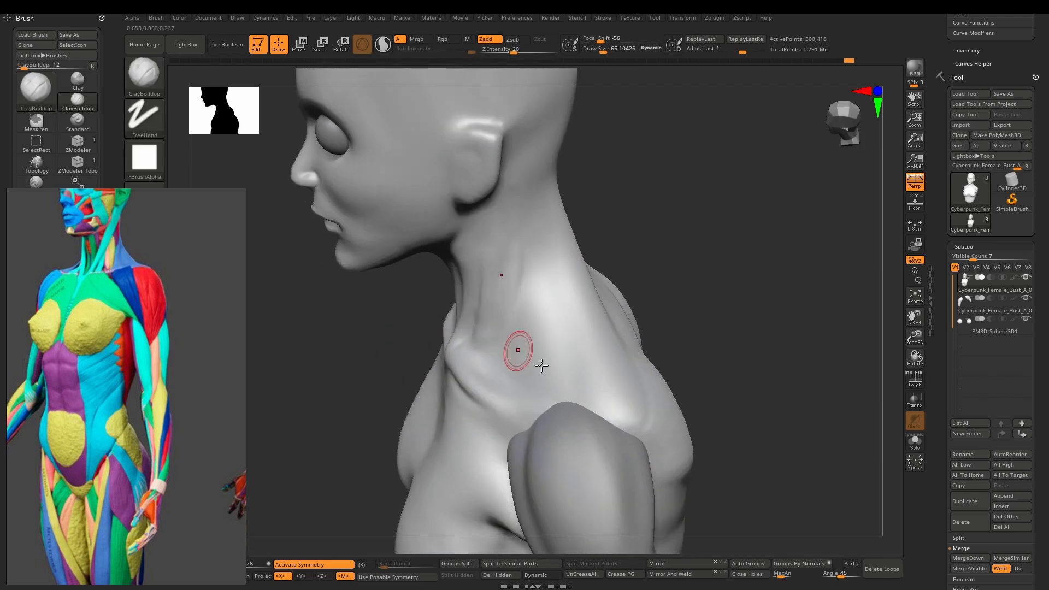
pyautogui.moveTo(540, 255)
pyautogui.mouseDown()
pyautogui.moveTo(560, 382)
pyautogui.moveTo(550, 297)
pyautogui.moveTo(583, 372)
pyautogui.mouseUp()
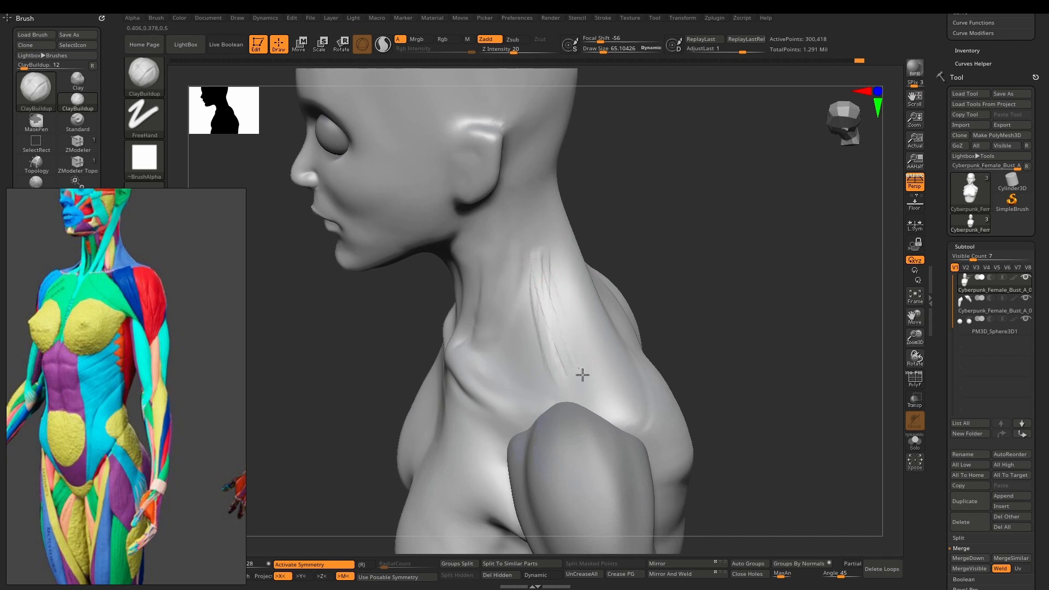
pyautogui.moveTo(552, 238); pyautogui.dragTo(585, 316)
pyautogui.moveTo(544, 224)
pyautogui.mouseDown()
pyautogui.moveTo(539, 359)
pyautogui.moveTo(534, 276)
pyautogui.moveTo(532, 346)
pyautogui.mouseUp()
pyautogui.moveTo(542, 311); pyautogui.dragTo(544, 391)
pyautogui.press('shift')
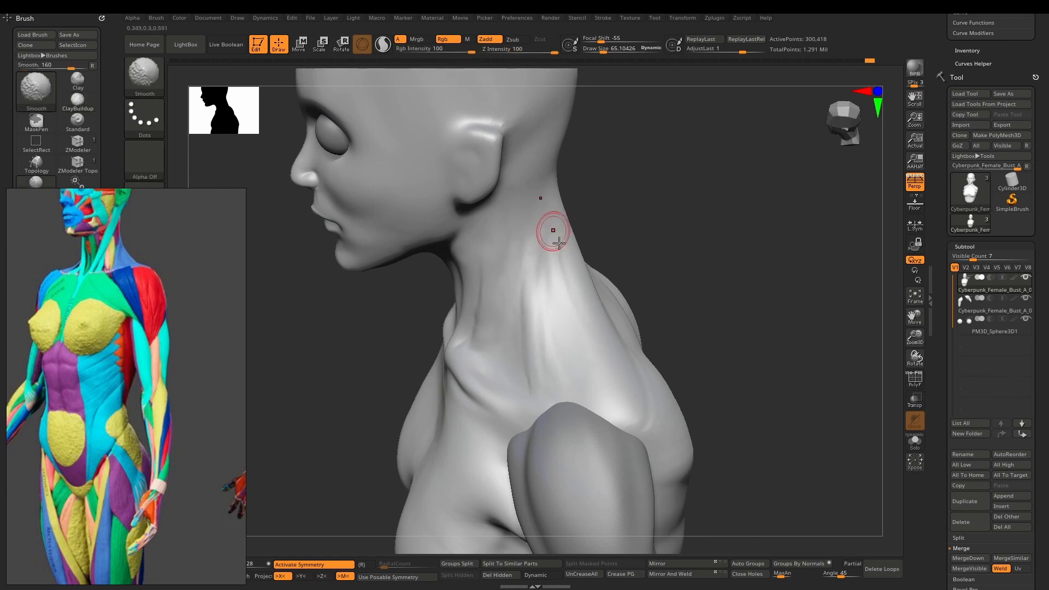
# Step: Smooth the surface of the upper chest just below the collarbones
pyautogui.moveTo(552, 229)
pyautogui.mouseDown(button='right')
pyautogui.moveTo(592, 300)
pyautogui.moveTo(603, 255)
pyautogui.mouseUp(button='right')
pyautogui.moveTo(626, 290); pyautogui.dragTo(650, 285, button='right')
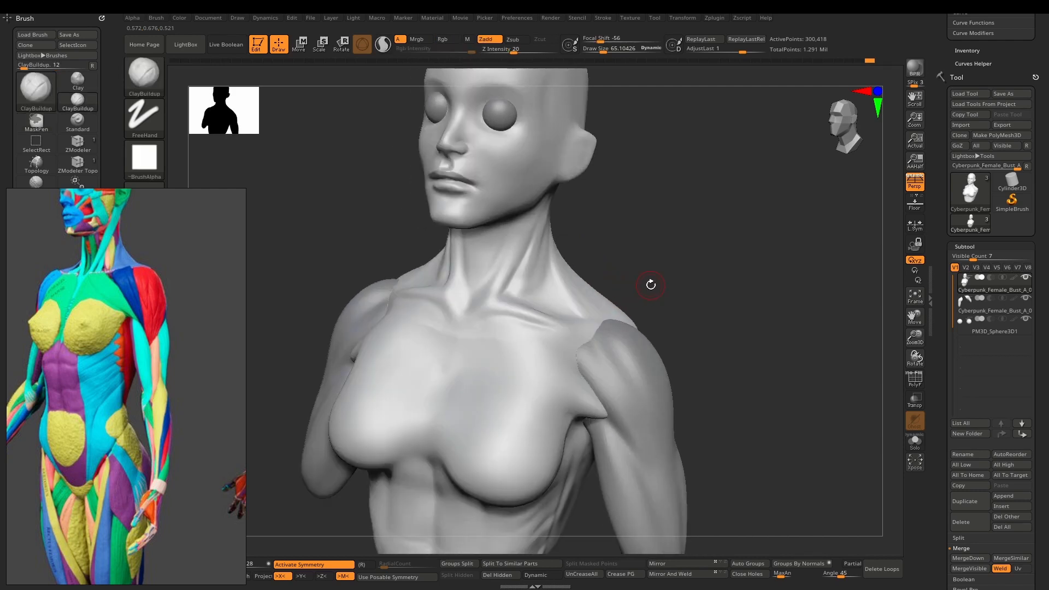
pyautogui.moveTo(514, 339)
pyautogui.mouseDown(button='right')
pyautogui.moveTo(581, 298)
pyautogui.moveTo(534, 347)
pyautogui.mouseUp(button='right')
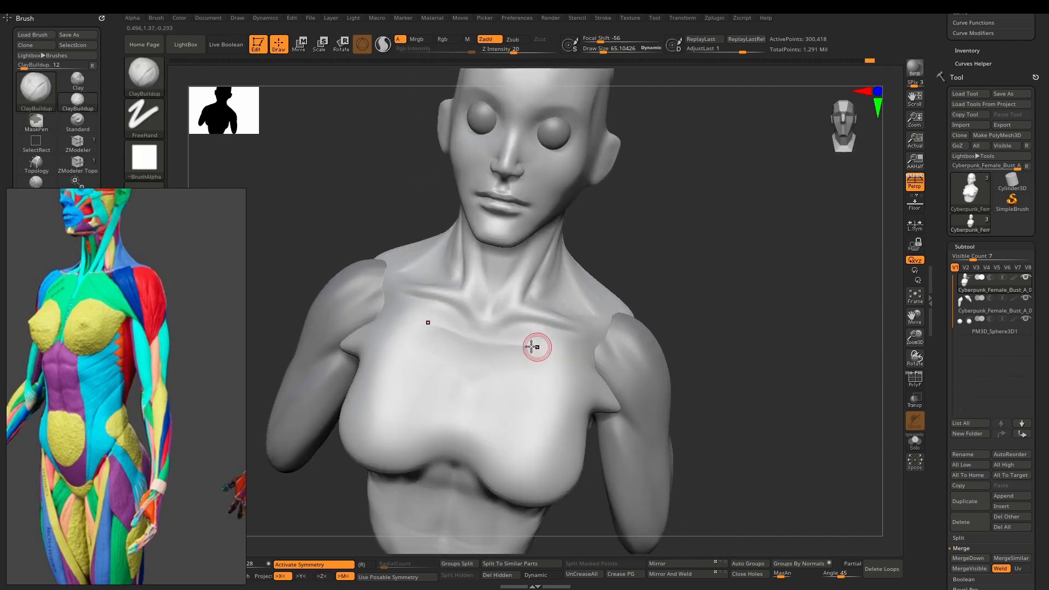
pyautogui.press('shift')
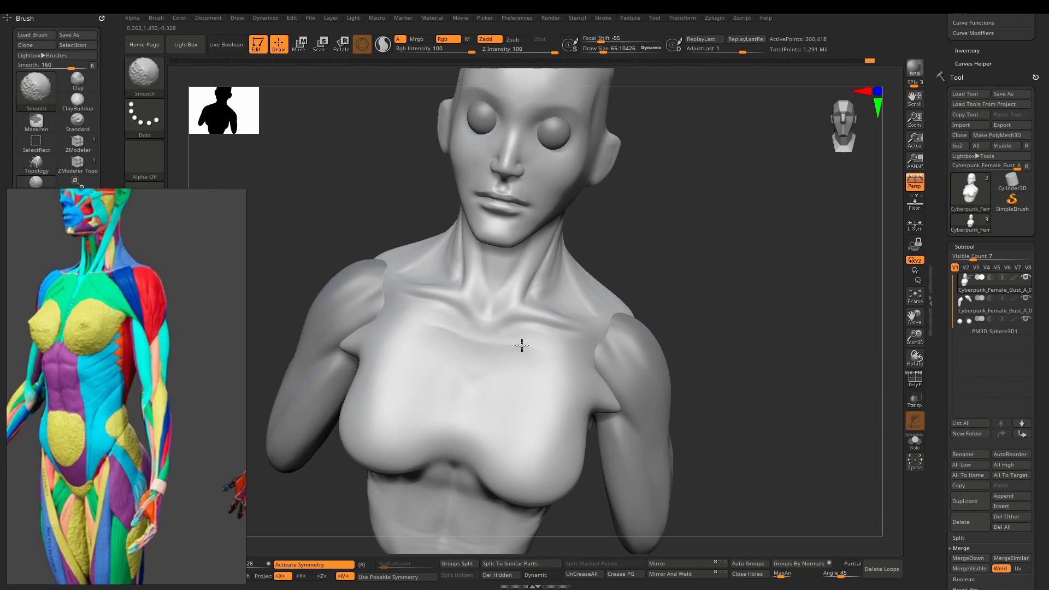
# Step: Reshape the collarbone's curve towards the shoulder from above with the Move brush at a draw size of about 206
pyautogui.moveTo(505, 329)
pyautogui.mouseDown(button='right')
pyautogui.moveTo(577, 318)
pyautogui.moveTo(388, 357)
pyautogui.moveTo(496, 351)
pyautogui.moveTo(493, 371)
pyautogui.moveTo(490, 355)
pyautogui.mouseUp(button='right')
pyautogui.rightClick(490, 357)
pyautogui.press('b')
pyautogui.press('m')
pyautogui.press('v')
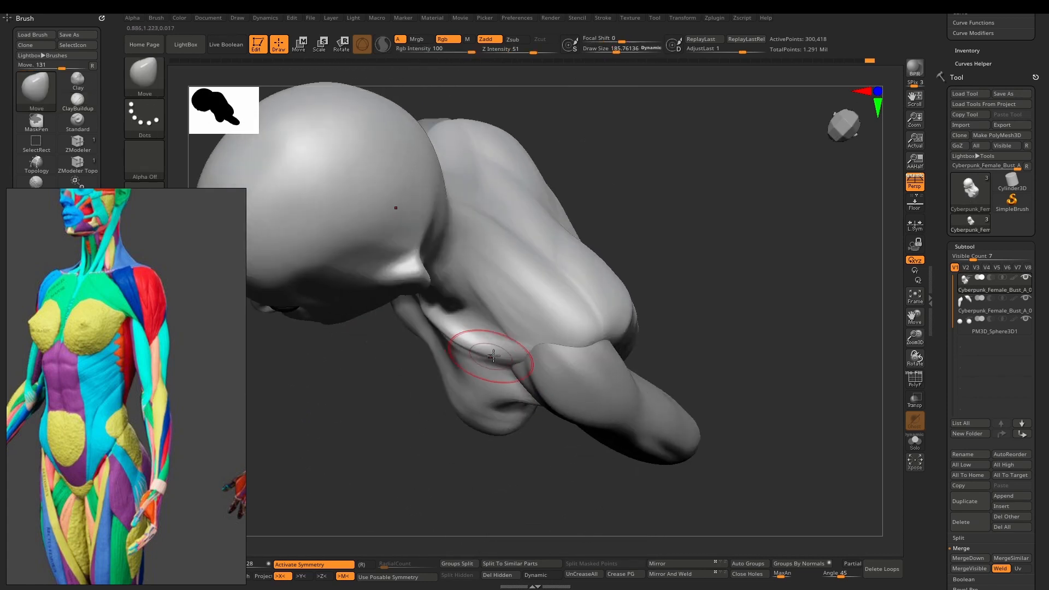
pyautogui.press(']')
pyautogui.moveTo(501, 355); pyautogui.dragTo(515, 361)
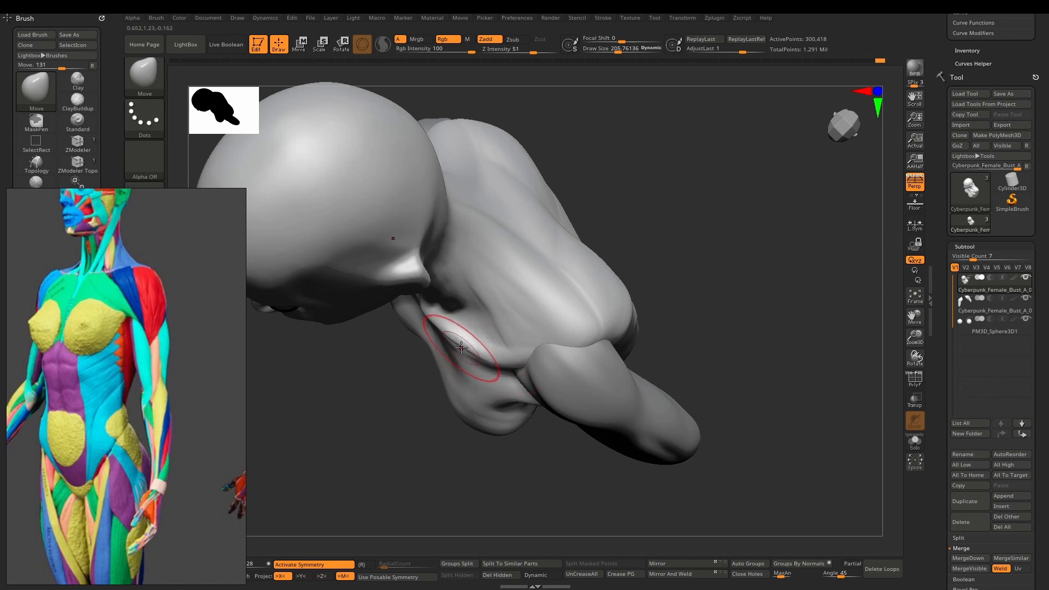
pyautogui.moveTo(499, 382)
pyautogui.mouseDown(button='right')
pyautogui.moveTo(492, 335)
pyautogui.moveTo(471, 354)
pyautogui.mouseUp(button='right')
pyautogui.moveTo(471, 354); pyautogui.dragTo(491, 353)
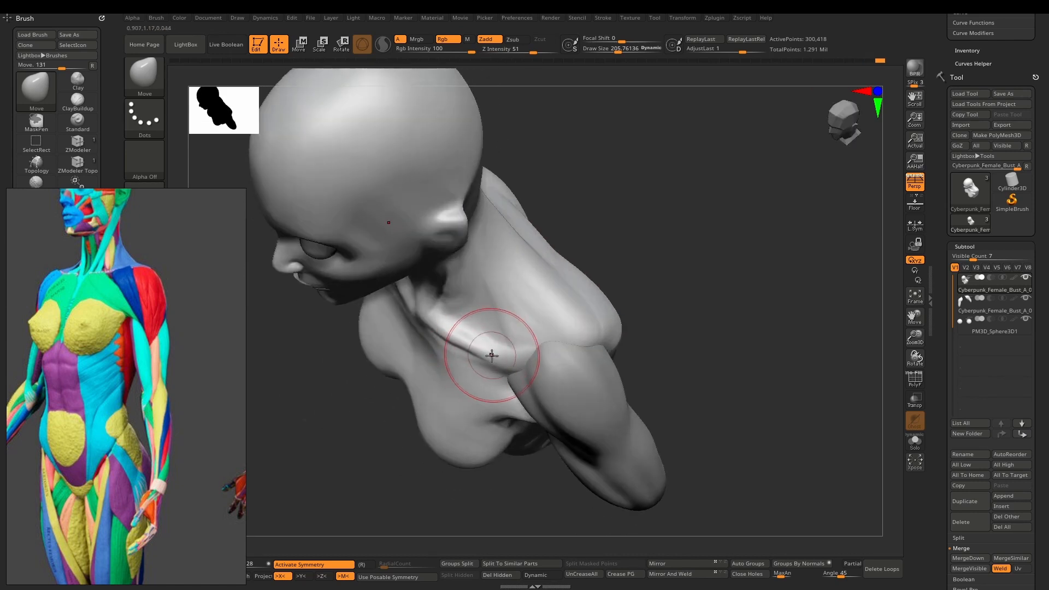
pyautogui.moveTo(504, 355)
pyautogui.mouseDown(button='right')
pyautogui.moveTo(518, 386)
pyautogui.moveTo(549, 320)
pyautogui.moveTo(550, 281)
pyautogui.moveTo(534, 319)
pyautogui.moveTo(468, 351)
pyautogui.mouseUp(button='right')
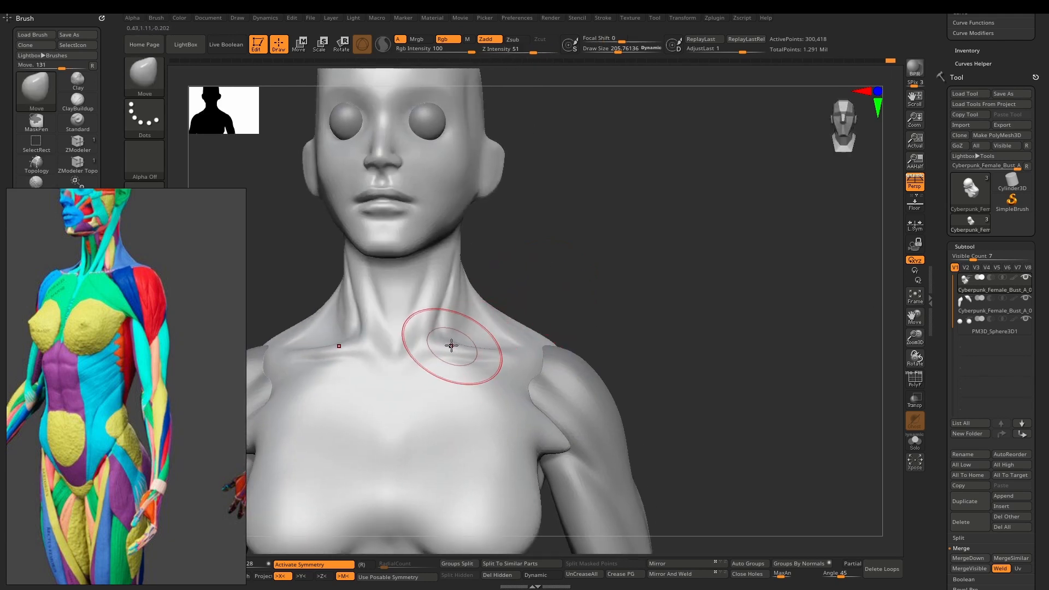
# Step: Refine the collarbone from above with the Move brush at a draw size of about 130 and soften the surface below it
pyautogui.moveTo(446, 347)
pyautogui.mouseDown(button='right')
pyautogui.moveTo(501, 333)
pyautogui.moveTo(517, 307)
pyautogui.mouseUp(button='right')
pyautogui.press('space')
pyautogui.moveTo(438, 342); pyautogui.dragTo(430, 343)
pyautogui.moveTo(431, 344)
pyautogui.mouseDown(button='right')
pyautogui.moveTo(422, 351)
pyautogui.moveTo(445, 356)
pyautogui.moveTo(433, 379)
pyautogui.moveTo(436, 351)
pyautogui.mouseUp(button='right')
pyautogui.press(']')
pyautogui.press(']')
pyautogui.press(']')
pyautogui.press(']')
pyautogui.press(']')
pyautogui.press(']')
pyautogui.press(']')
pyautogui.press(']')
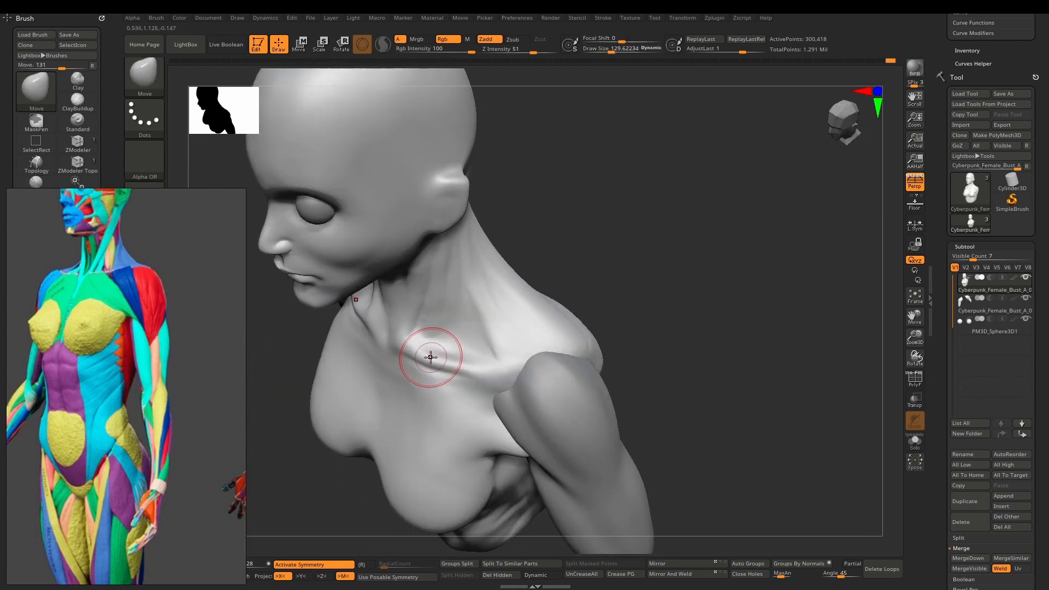
pyautogui.moveTo(435, 354)
pyautogui.mouseDown(button='right')
pyautogui.moveTo(466, 302)
pyautogui.moveTo(472, 312)
pyautogui.moveTo(481, 298)
pyautogui.moveTo(524, 311)
pyautogui.moveTo(475, 346)
pyautogui.moveTo(469, 389)
pyautogui.mouseUp(button='right')
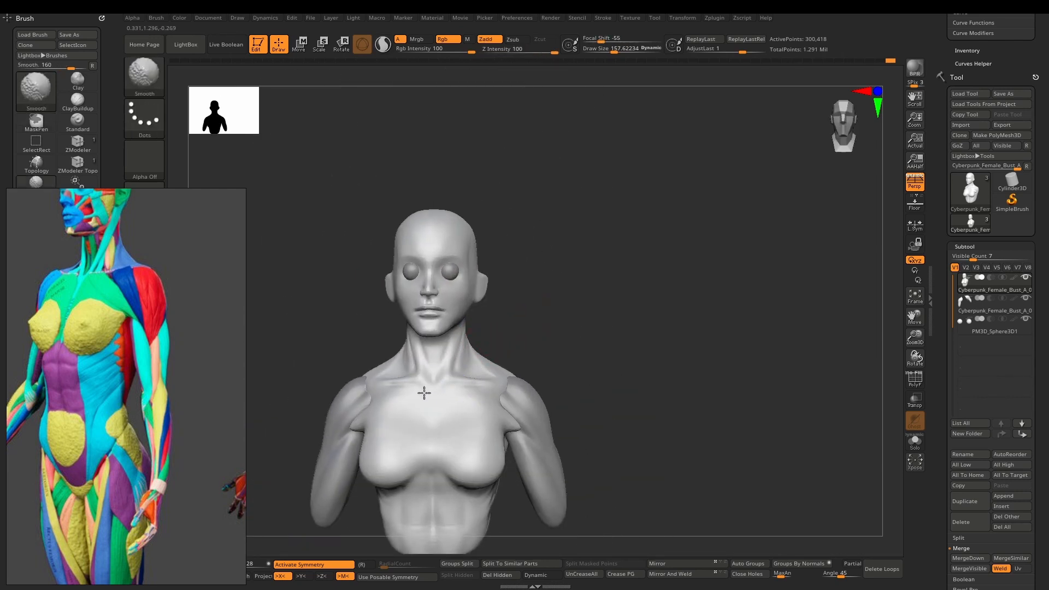
# Step: Reshape the slope from the neck to the shoulder with the Move brush at a draw size of about 314
pyautogui.press('space')
pyautogui.moveTo(472, 354); pyautogui.dragTo(481, 355)
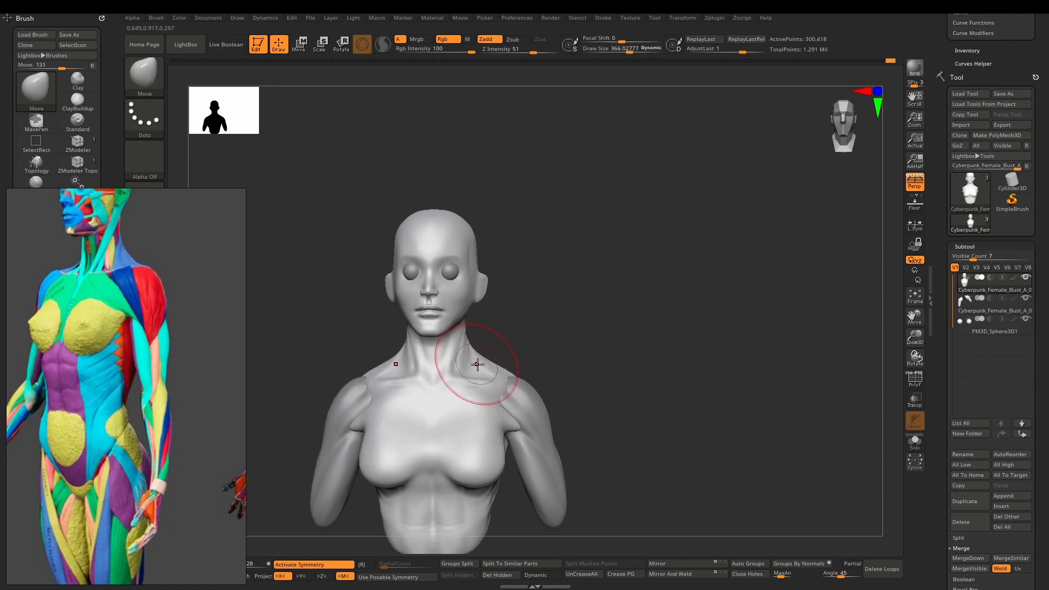
pyautogui.keyDown('alt'); pyautogui.moveTo(511, 361); pyautogui.dragTo(558, 312, button='right'); pyautogui.keyUp('alt')
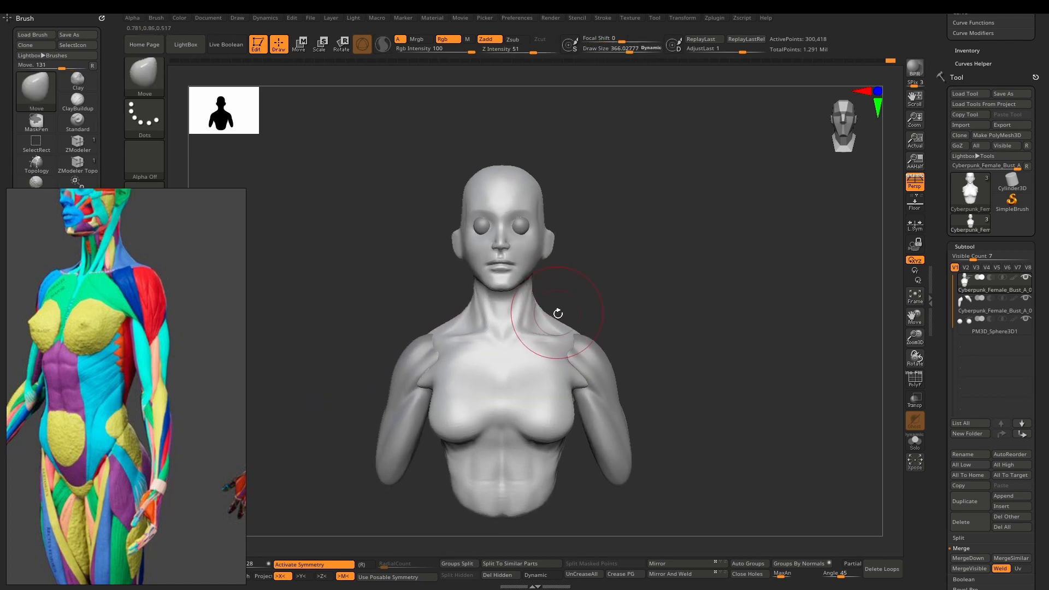
pyautogui.press('space')
pyautogui.moveTo(556, 307); pyautogui.dragTo(561, 308)
pyautogui.press('space')
pyautogui.moveTo(551, 318); pyautogui.dragTo(548, 318)
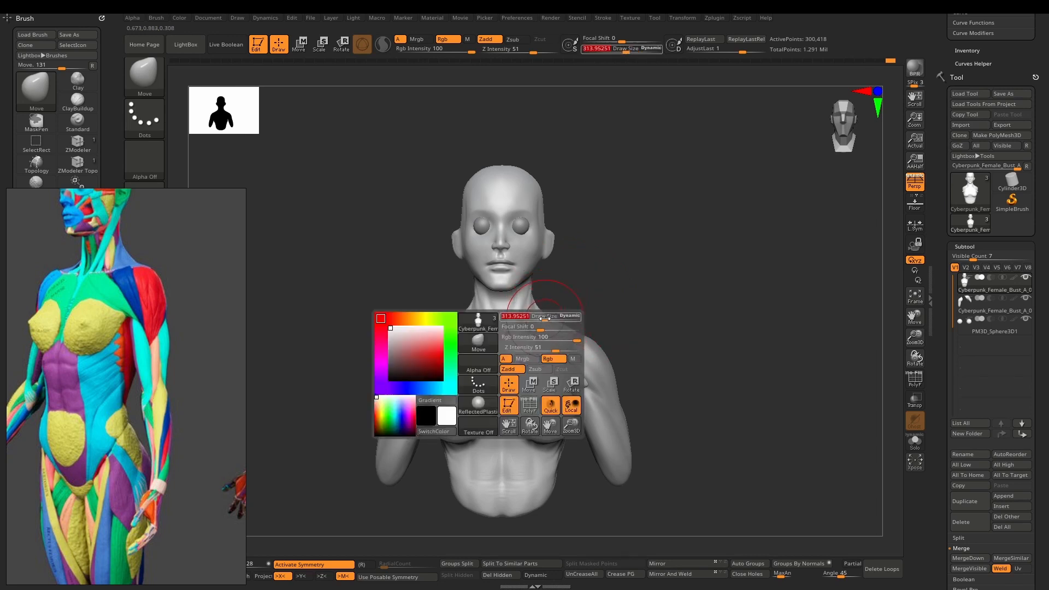
pyautogui.moveTo(623, 284)
pyautogui.mouseDown(button='right')
pyautogui.moveTo(587, 275)
pyautogui.moveTo(620, 281)
pyautogui.mouseUp(button='right')
pyautogui.keyDown('ctrl'); pyautogui.moveTo(585, 306); pyautogui.dragTo(558, 331, button='right'); pyautogui.keyUp('ctrl')
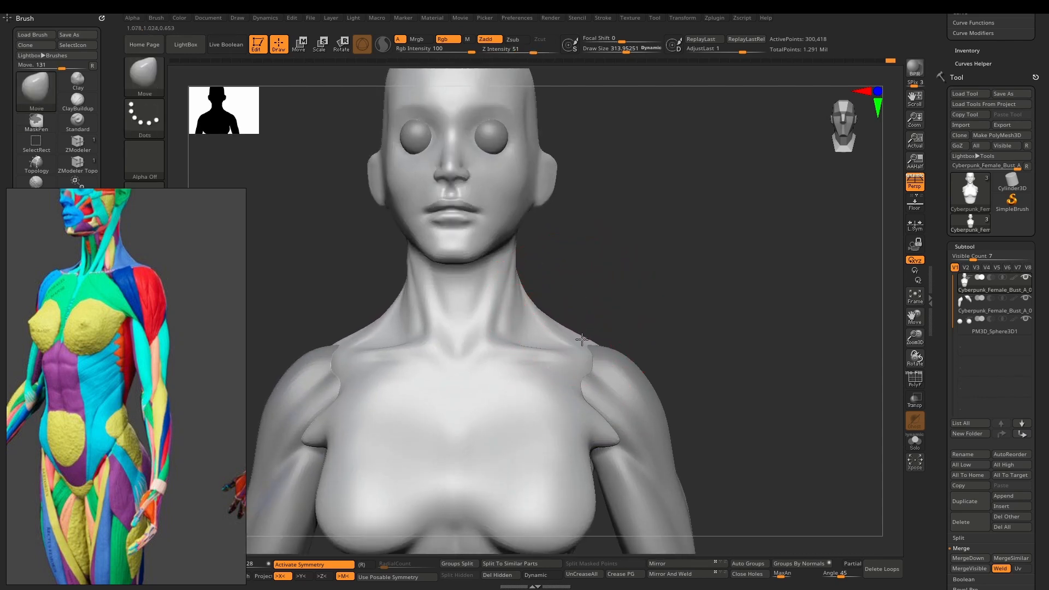
pyautogui.moveTo(554, 318); pyautogui.dragTo(545, 324)
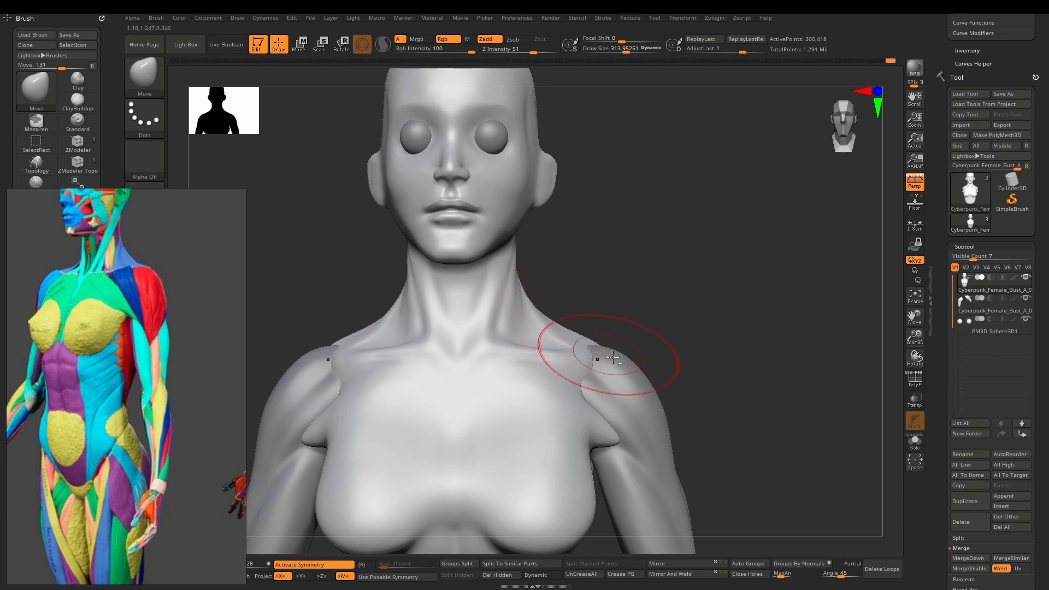
# Step: Select the arms subtool, reset the gizmo's orientation and raise both arms by about 0.047 units
pyautogui.press('w')
pyautogui.keyDown('alt'); pyautogui.click(635, 374); pyautogui.keyUp('alt')
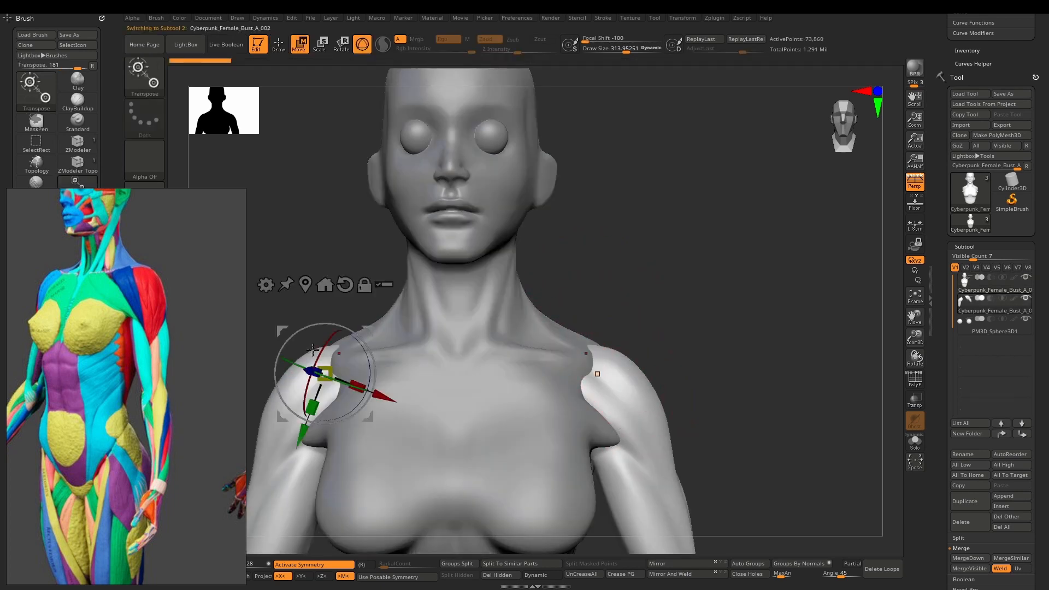
pyautogui.click(345, 284)
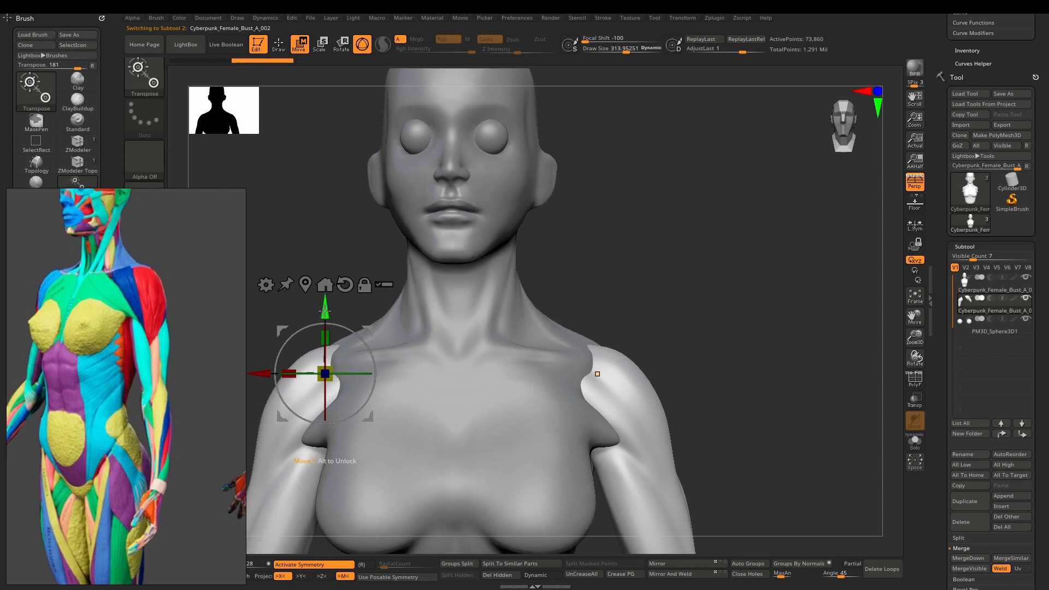
pyautogui.moveTo(325, 311); pyautogui.dragTo(324, 307)
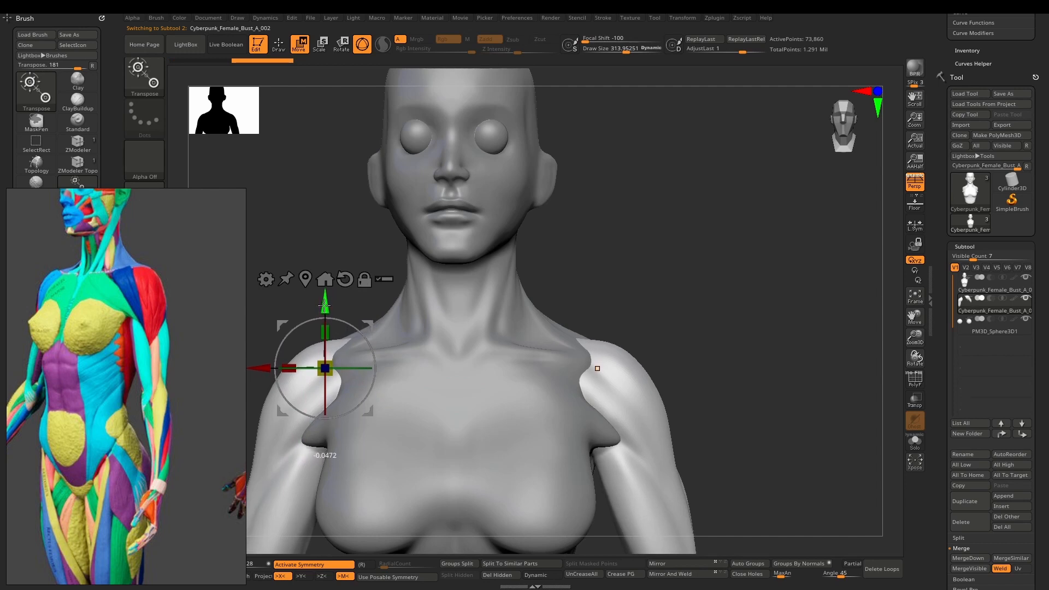
# Step: Select the torso and pull the pectoral's tip at the armpit towards the arm with the Move brush at a draw size of about 90
pyautogui.press('q')
pyautogui.keyDown('alt'); pyautogui.moveTo(609, 402); pyautogui.dragTo(534, 342, button='right'); pyautogui.keyUp('alt')
pyautogui.press('space')
pyautogui.moveTo(487, 352)
pyautogui.mouseDown()
pyautogui.moveTo(472, 352)
pyautogui.moveTo(514, 368)
pyautogui.mouseUp()
pyautogui.keyDown('alt'); pyautogui.click(493, 366); pyautogui.keyUp('alt')
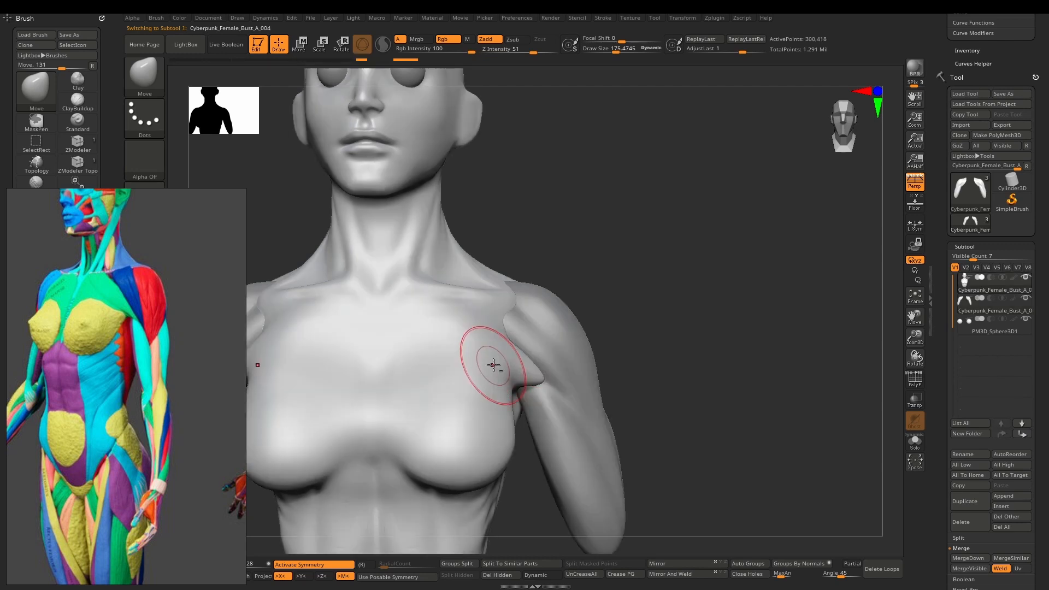
pyautogui.moveTo(494, 365); pyautogui.dragTo(498, 376, button='right')
pyautogui.moveTo(566, 373)
pyautogui.mouseDown(button='right')
pyautogui.moveTo(529, 376)
pyautogui.moveTo(585, 377)
pyautogui.mouseUp(button='right')
pyautogui.press('space')
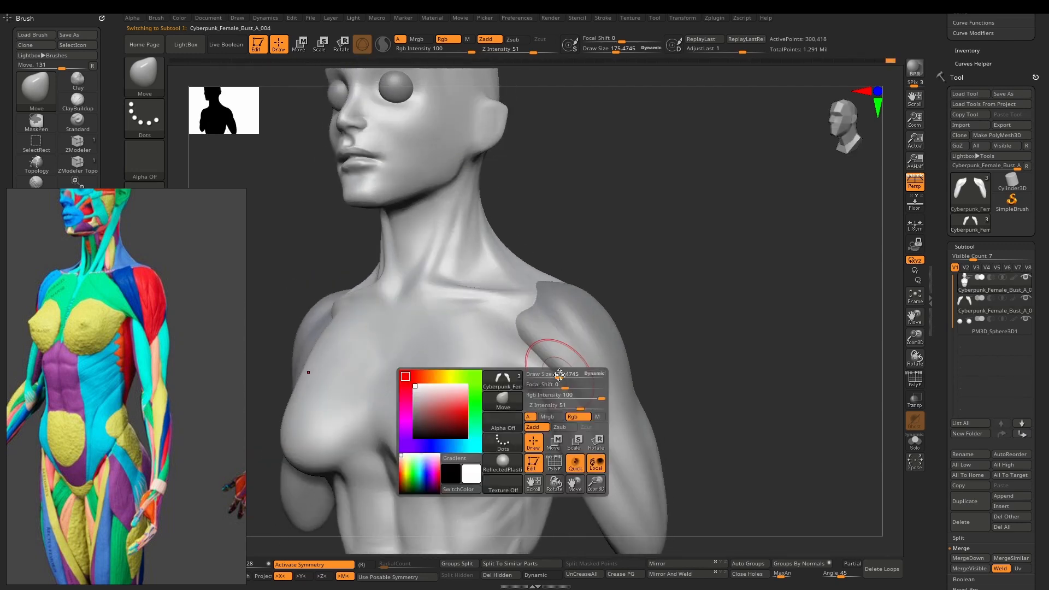
pyautogui.moveTo(560, 374); pyautogui.dragTo(551, 377)
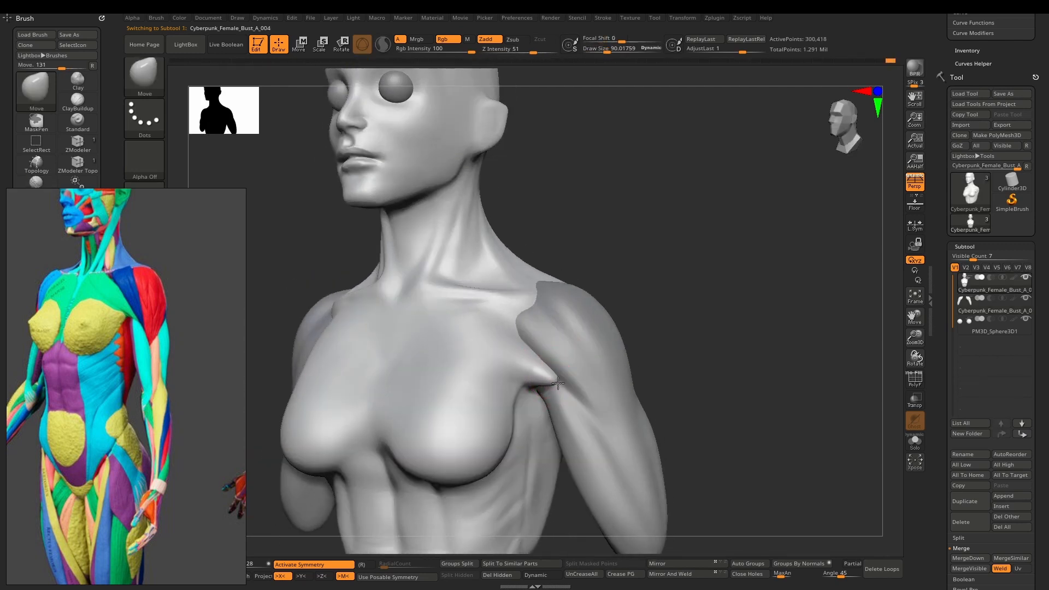
pyautogui.press('ctrl')
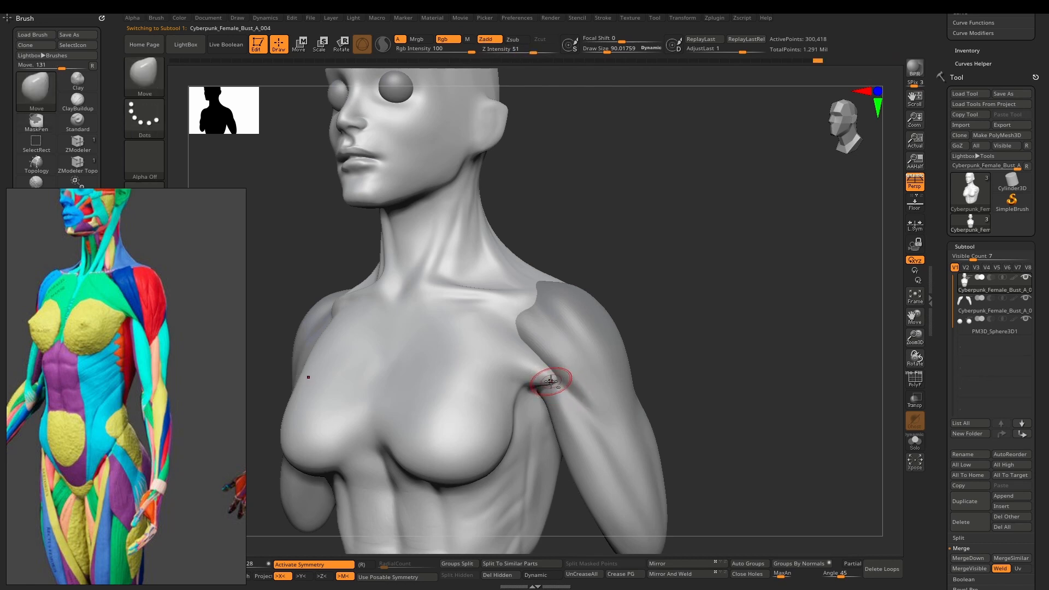
pyautogui.moveTo(572, 399); pyautogui.dragTo(584, 408)
# Step: Adjust the pectoral's armpit tip from side and three-quarter angles with the Move brush, undoing the last pull
pyautogui.moveTo(595, 411); pyautogui.dragTo(517, 405, button='right')
pyautogui.moveTo(560, 396); pyautogui.dragTo(565, 385)
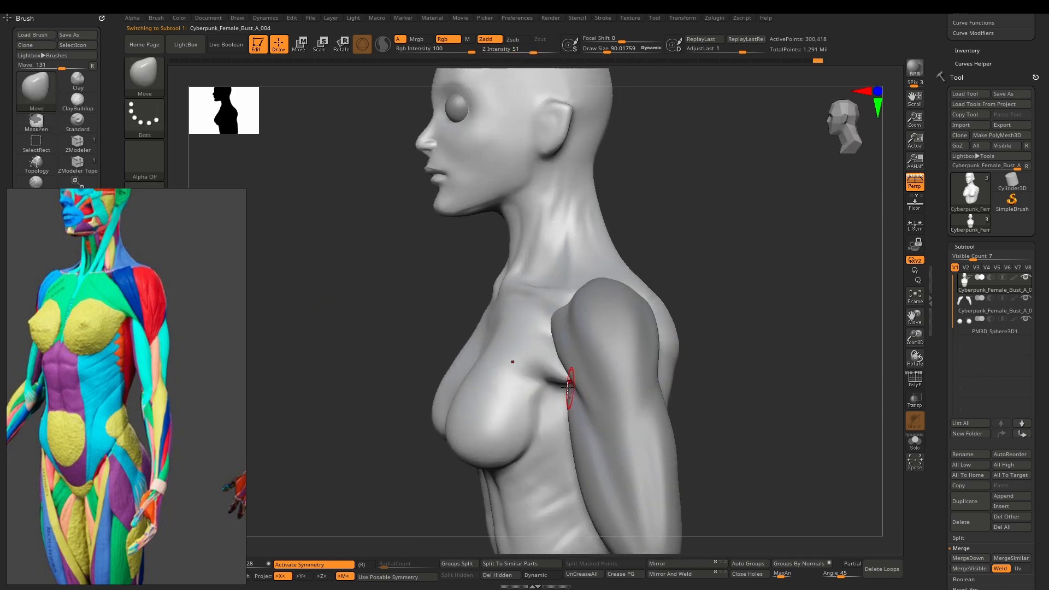
pyautogui.moveTo(569, 387); pyautogui.dragTo(634, 384, button='right')
pyautogui.moveTo(599, 390); pyautogui.dragTo(613, 412)
pyautogui.hotkey('ctrl', 'z')
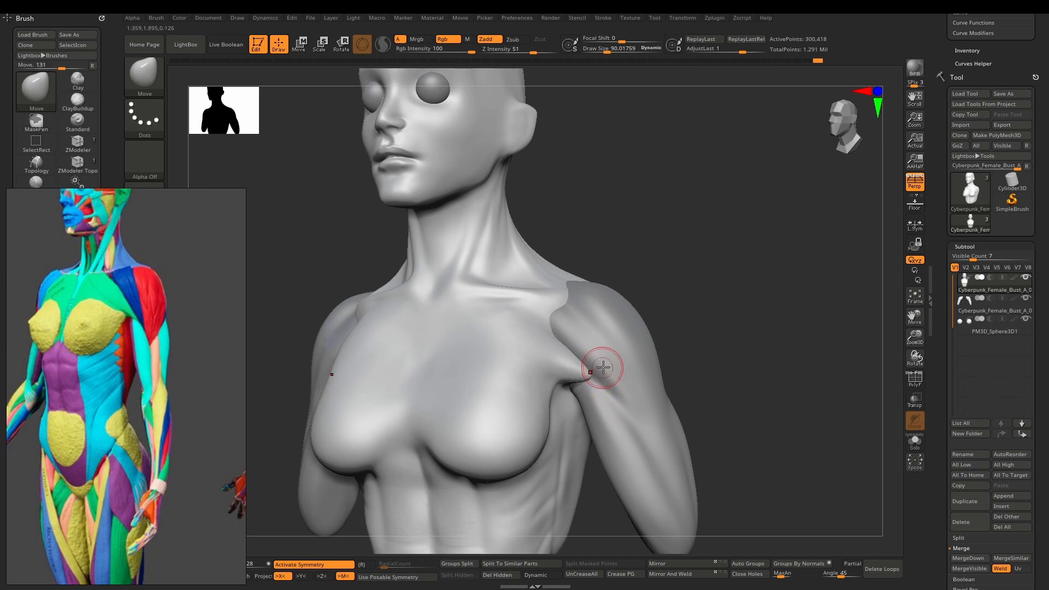
# Step: Stretch the pectoral's armpit tip down over the inner upper arm with the SnakeHook brush
pyautogui.press('b')
pyautogui.press('s')
pyautogui.press('h')
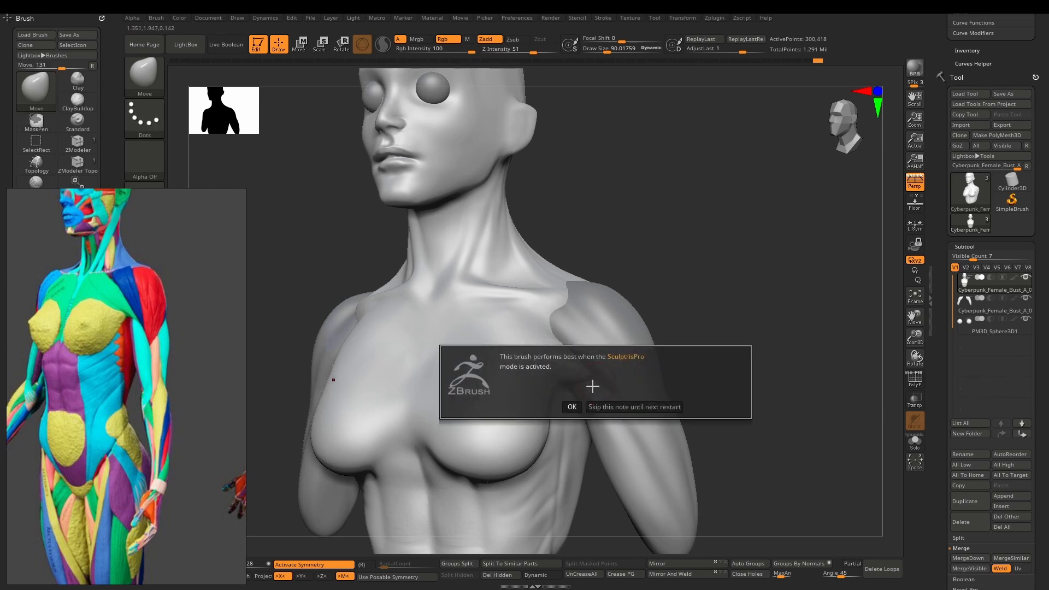
pyautogui.click(617, 407)
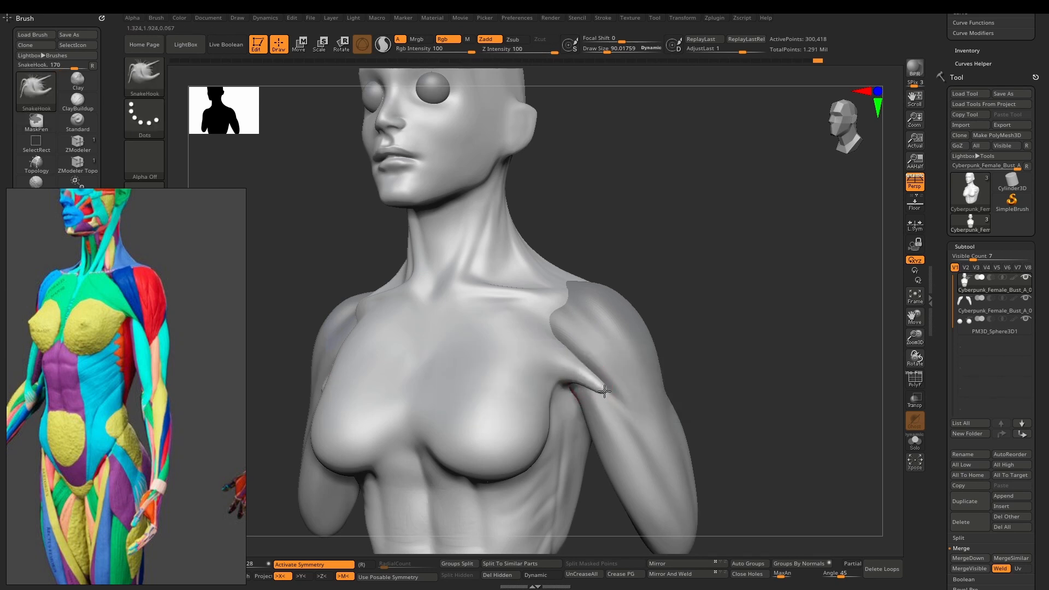
pyautogui.moveTo(604, 391); pyautogui.dragTo(580, 377)
# Step: Build ClayBuildup muscle strands from the armpit tip up to the collarbone at a draw size of about 54 and smooth them
pyautogui.press('b')
pyautogui.press('c')
pyautogui.press('b')
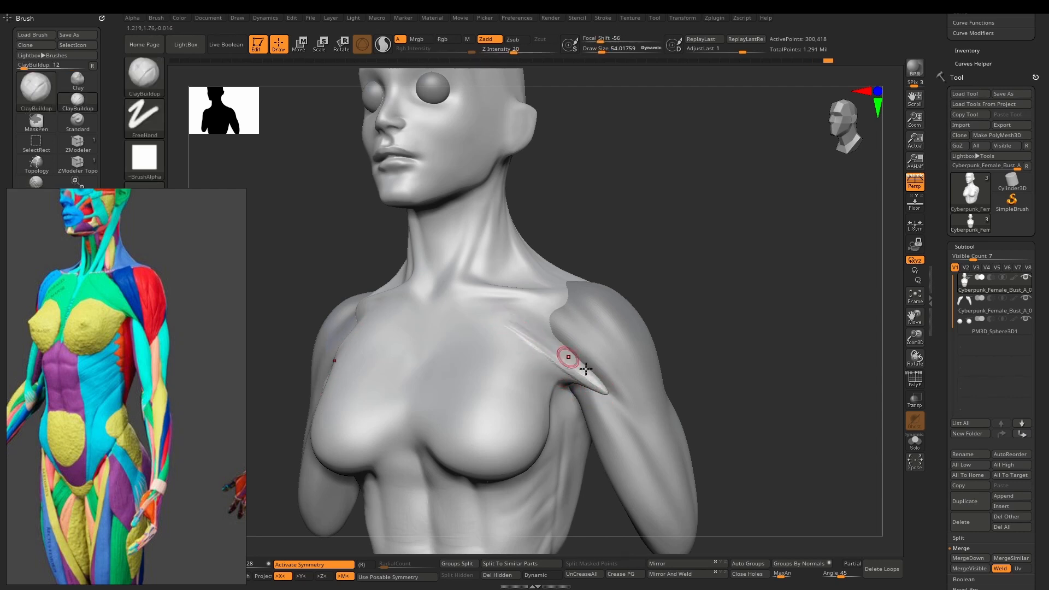
pyautogui.moveTo(608, 390)
pyautogui.mouseDown()
pyautogui.moveTo(504, 306)
pyautogui.moveTo(534, 339)
pyautogui.mouseUp()
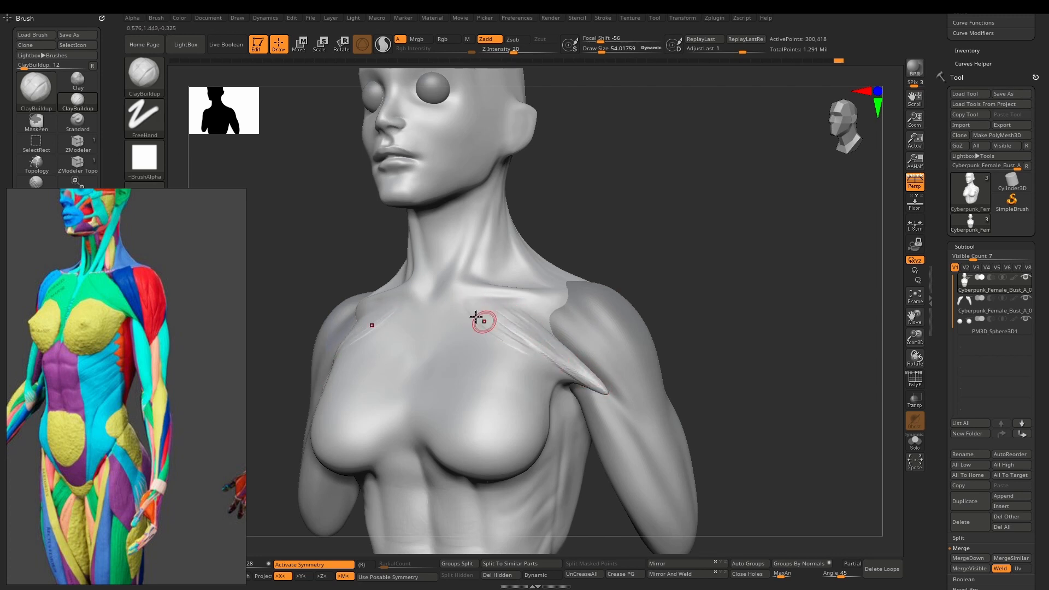
pyautogui.press('shift')
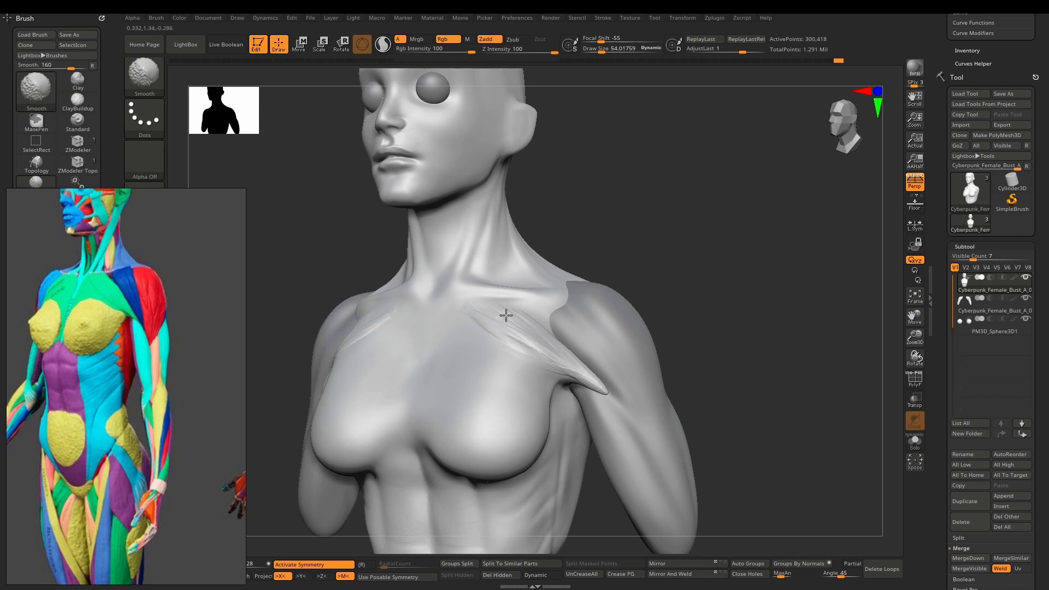
# Step: Carve fine grooves between the pectoral's muscle strands near the armpit with the DamStandard brush
pyautogui.press('b')
pyautogui.press('d')
pyautogui.press('s')
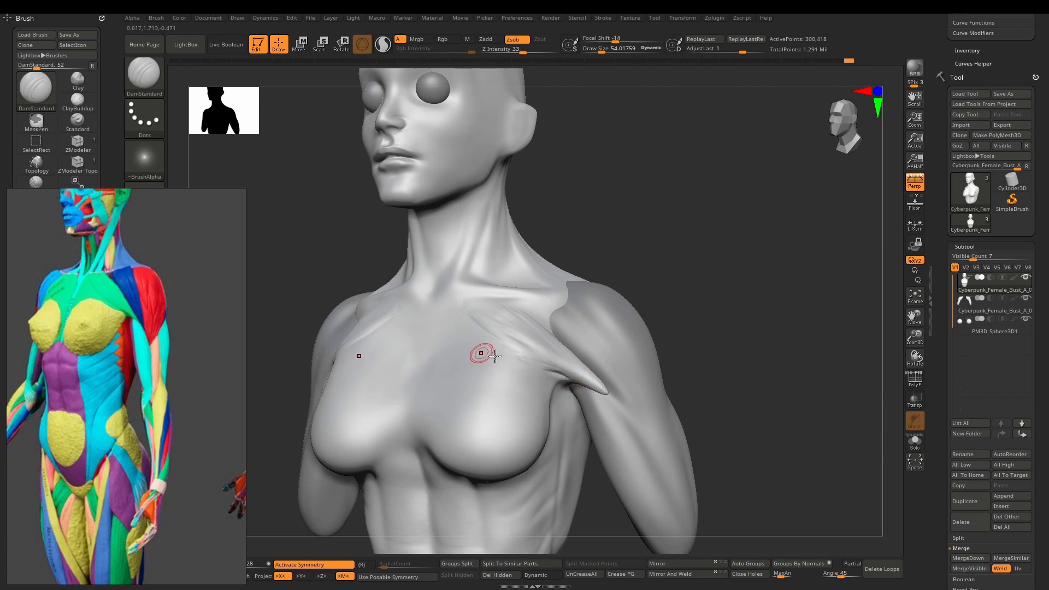
pyautogui.moveTo(552, 365); pyautogui.dragTo(586, 368, button='right')
# Step: Select the arms subtool, carve a muscle groove on the upper arm below the pectoral tip and soften it
pyautogui.keyDown('alt'); pyautogui.click(582, 357); pyautogui.keyUp('alt')
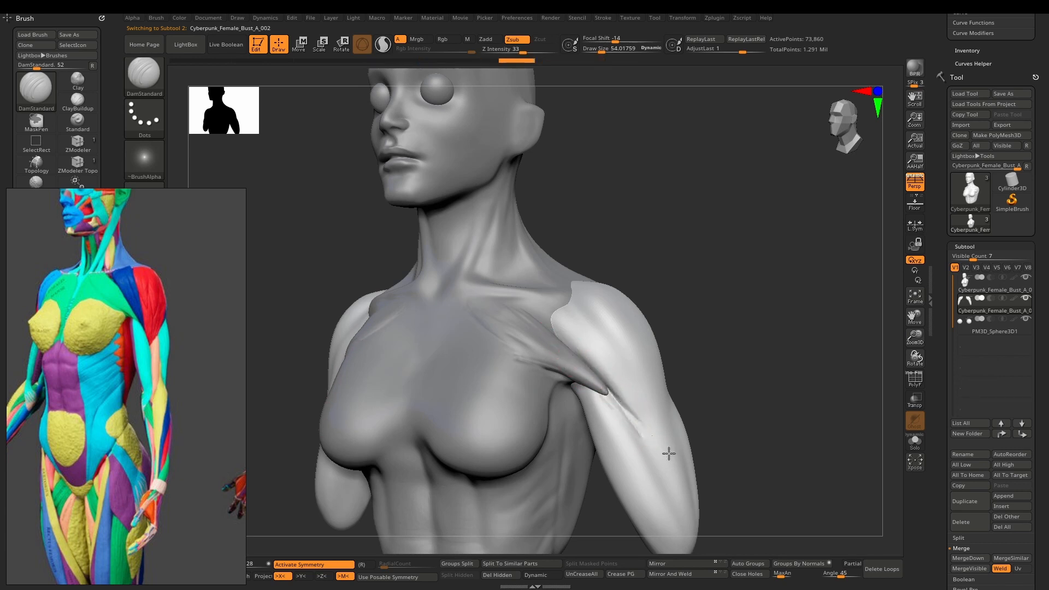
pyautogui.press('shift')
pyautogui.keyDown('shift'); pyautogui.moveTo(604, 405); pyautogui.dragTo(626, 420); pyautogui.keyUp('shift')
pyautogui.moveTo(628, 422)
pyautogui.mouseDown(button='right')
pyautogui.moveTo(601, 378)
pyautogui.moveTo(533, 398)
pyautogui.moveTo(569, 345)
pyautogui.moveTo(514, 405)
pyautogui.mouseUp(button='right')
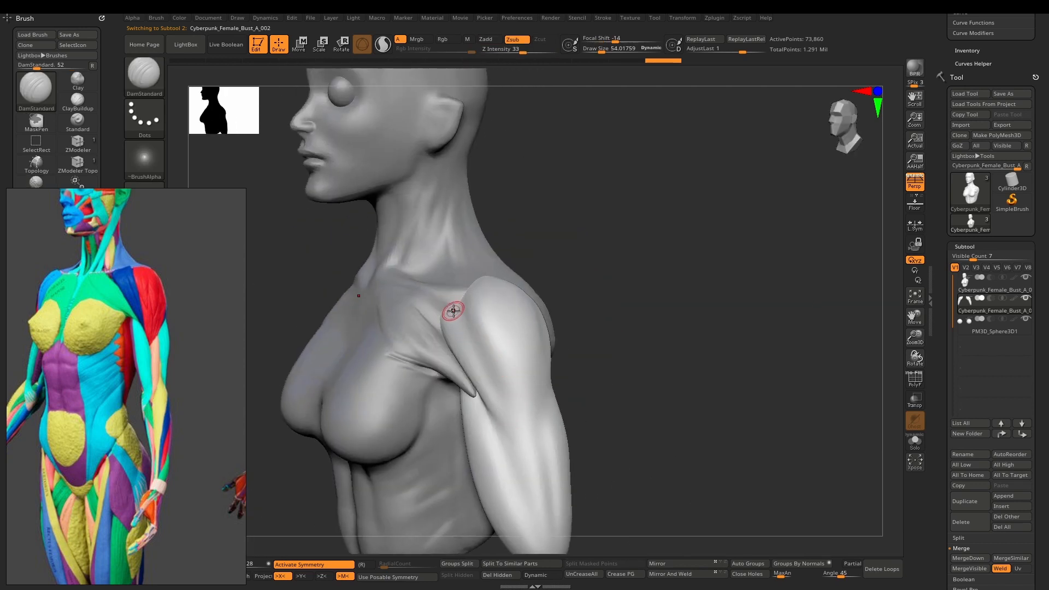
# Step: Carve DamStandard muscle grooves from the top of the shoulder down the front of the deltoid
pyautogui.moveTo(481, 348); pyautogui.dragTo(474, 318, button='right')
pyautogui.moveTo(445, 283)
pyautogui.mouseDown()
pyautogui.moveTo(466, 340)
pyautogui.moveTo(460, 314)
pyautogui.moveTo(460, 323)
pyautogui.mouseUp()
pyautogui.moveTo(454, 299)
pyautogui.mouseDown()
pyautogui.moveTo(482, 353)
pyautogui.moveTo(440, 334)
pyautogui.moveTo(441, 344)
pyautogui.mouseUp()
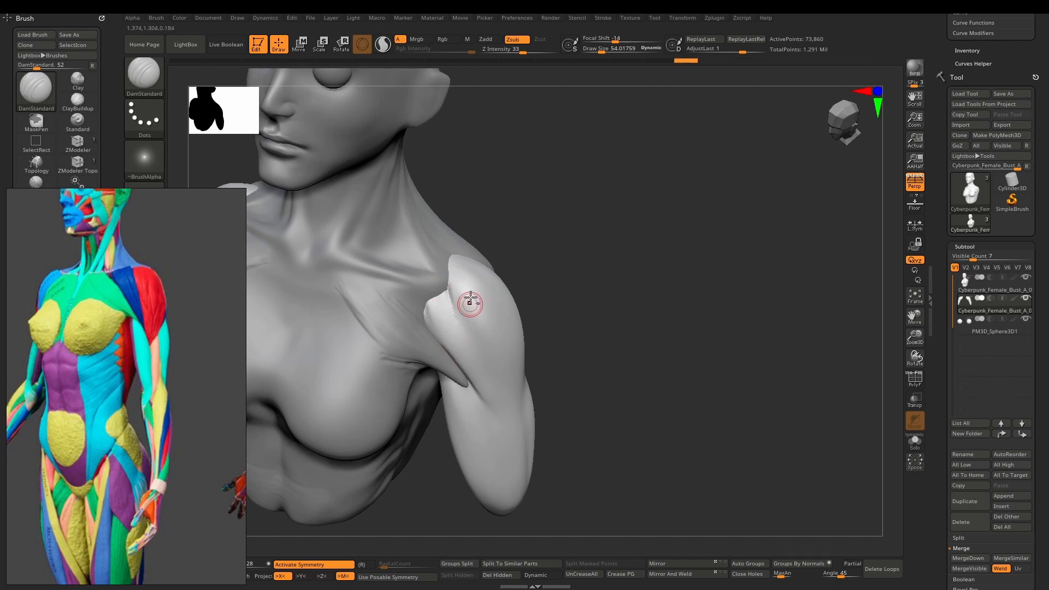
pyautogui.moveTo(470, 304); pyautogui.dragTo(449, 356, button='right')
pyautogui.moveTo(443, 310)
pyautogui.mouseDown()
pyautogui.moveTo(469, 366)
pyautogui.moveTo(459, 348)
pyautogui.mouseUp()
pyautogui.moveTo(461, 349); pyautogui.dragTo(507, 395)
pyautogui.moveTo(452, 311); pyautogui.dragTo(512, 372)
pyautogui.moveTo(513, 372); pyautogui.dragTo(491, 402, button='right')
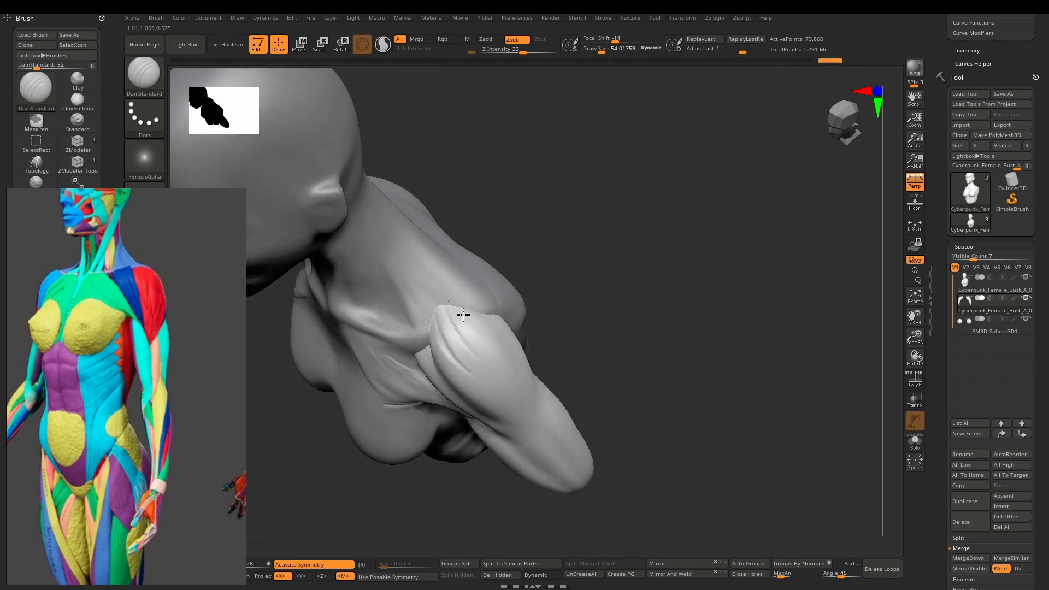
# Step: Carve more long grooves across the top and outer side of the deltoid, and smooth them into soft muscle bundles
pyautogui.moveTo(464, 311); pyautogui.dragTo(484, 339)
pyautogui.moveTo(458, 302); pyautogui.dragTo(513, 391)
pyautogui.moveTo(504, 321); pyautogui.dragTo(480, 321, button='right')
pyautogui.moveTo(441, 304); pyautogui.dragTo(519, 368)
pyautogui.moveTo(476, 314); pyautogui.dragTo(520, 388)
pyautogui.moveTo(520, 387); pyautogui.dragTo(506, 302, button='right')
pyautogui.keyDown('shift'); pyautogui.moveTo(478, 309); pyautogui.dragTo(497, 345); pyautogui.keyUp('shift')
pyautogui.moveTo(478, 333); pyautogui.dragTo(480, 312, button='right')
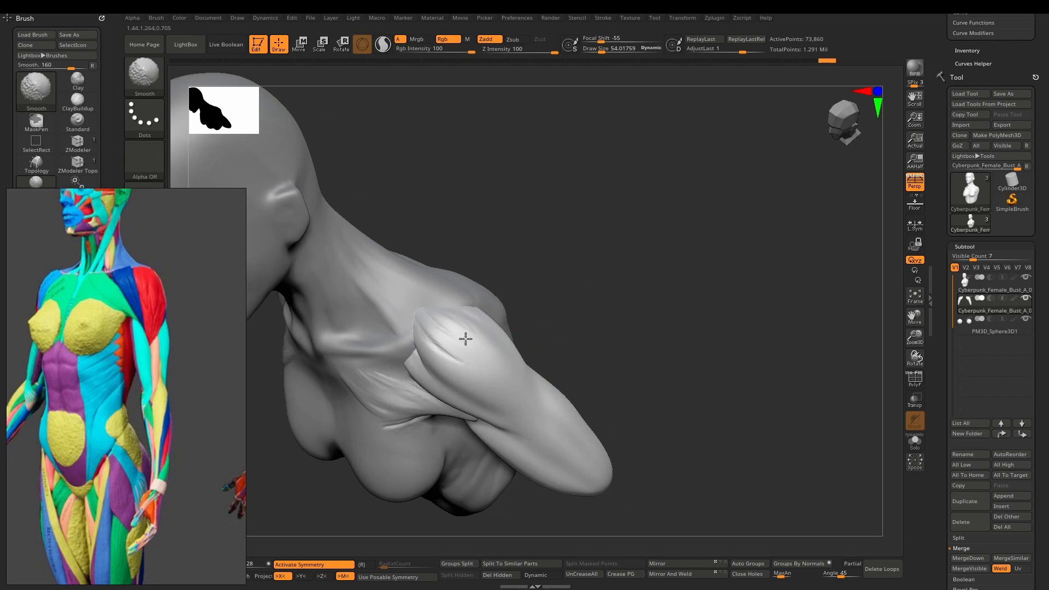
pyautogui.moveTo(417, 321); pyautogui.dragTo(487, 307, button='right')
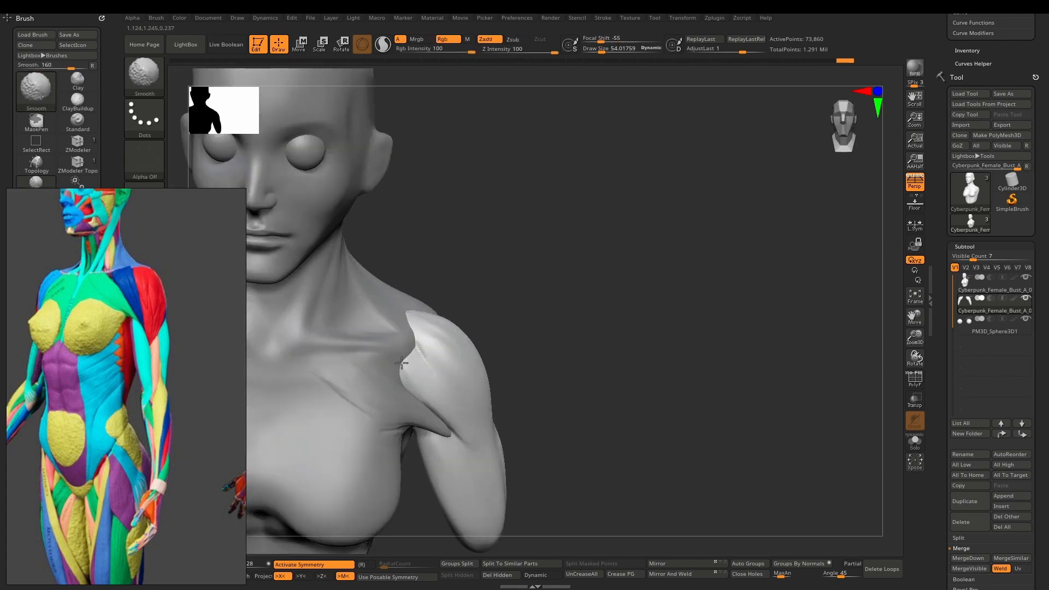
# Step: Select the torso and smooth the pectoral surface above the breast at a draw size of about 90
pyautogui.keyDown('alt'); pyautogui.moveTo(449, 366); pyautogui.dragTo(540, 357, button='right'); pyautogui.keyUp('alt')
pyautogui.keyDown('alt'); pyautogui.click(529, 363); pyautogui.keyUp('alt')
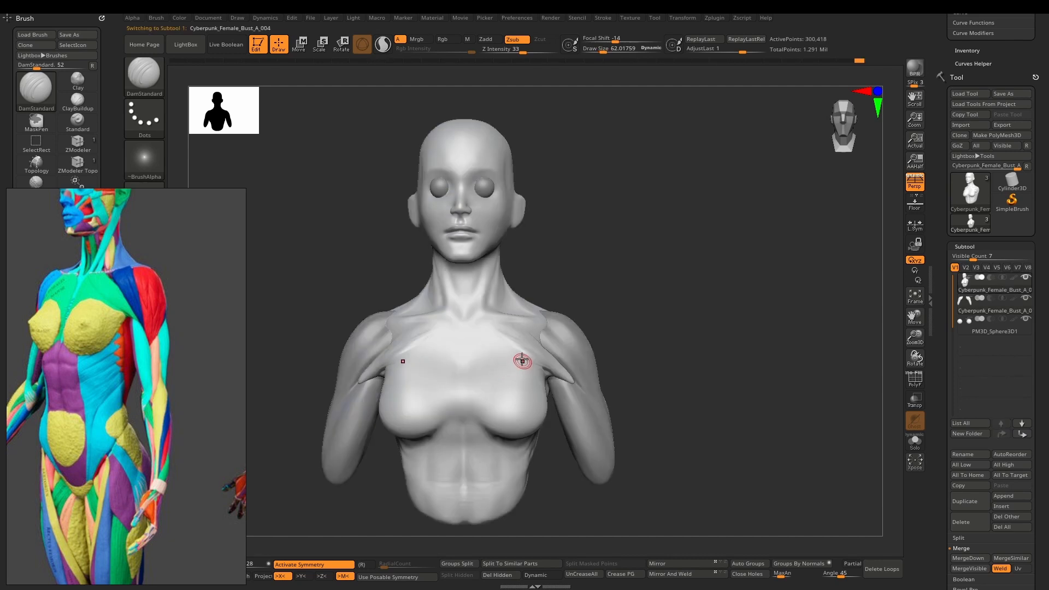
pyautogui.moveTo(525, 342); pyautogui.dragTo(503, 331, button='right')
pyautogui.press('shift')
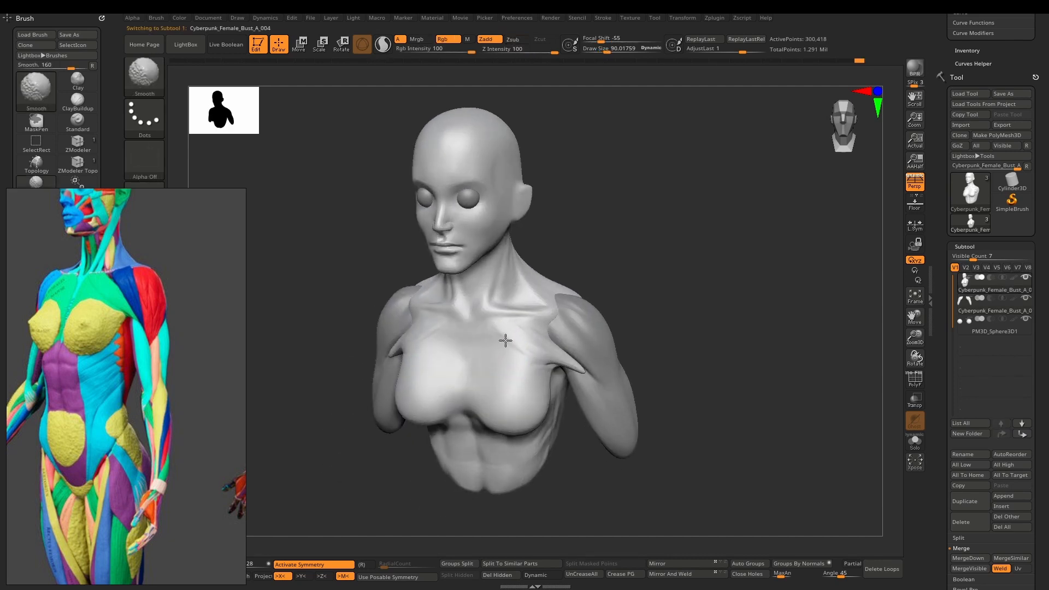
# Step: Build up pectoral fibres across the upper chest and above the breast with ClayBuildup strokes, and smooth them
pyautogui.press('b')
pyautogui.press('c')
pyautogui.press('b')
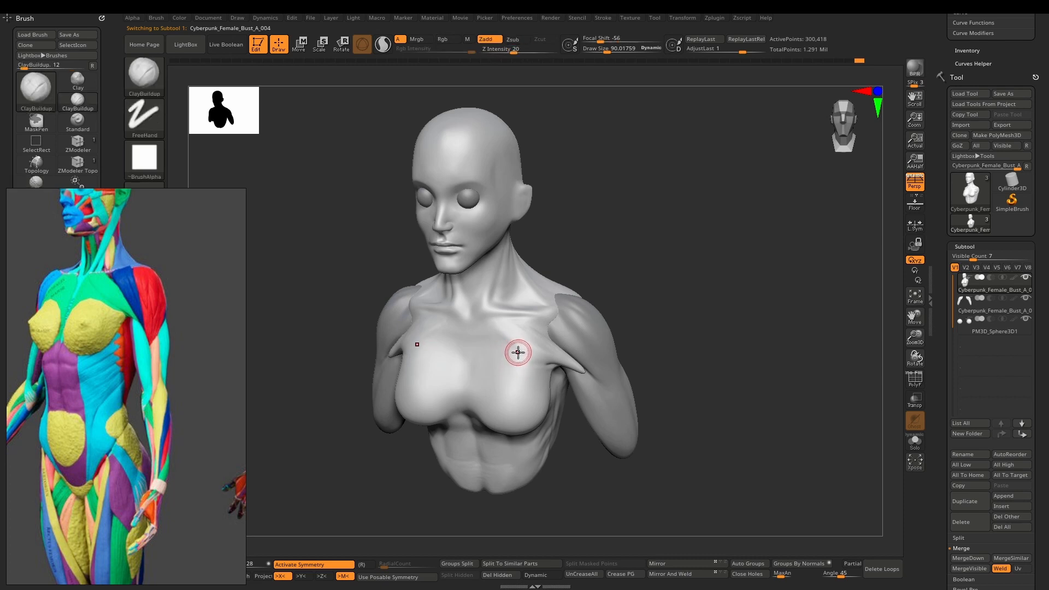
pyautogui.moveTo(506, 345); pyautogui.dragTo(475, 328)
pyautogui.moveTo(541, 356); pyautogui.dragTo(477, 326)
pyautogui.moveTo(519, 357)
pyautogui.mouseDown()
pyautogui.moveTo(480, 347)
pyautogui.moveTo(516, 383)
pyautogui.mouseUp()
pyautogui.press('shift')
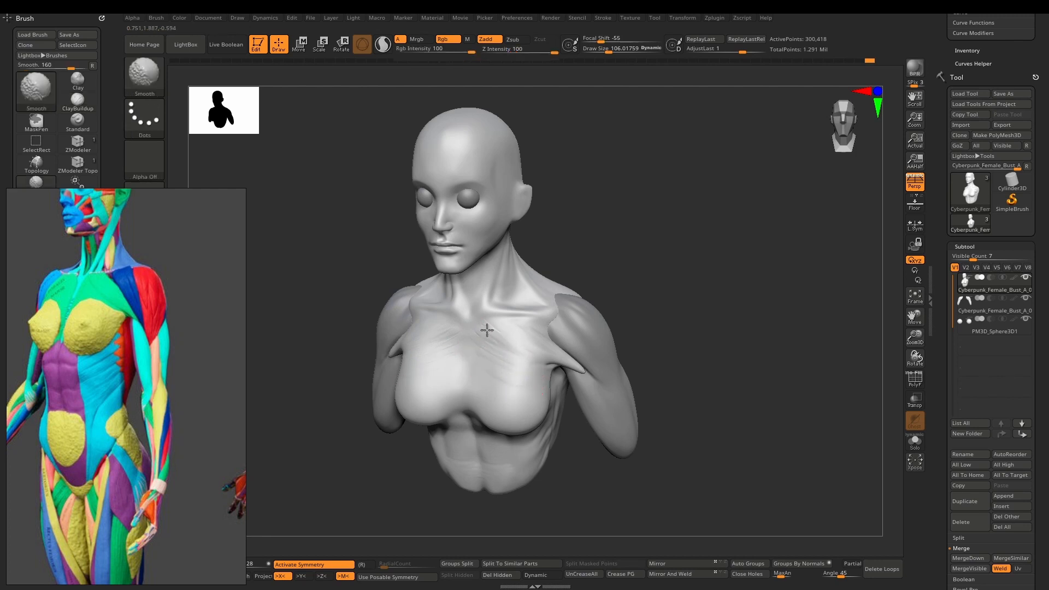
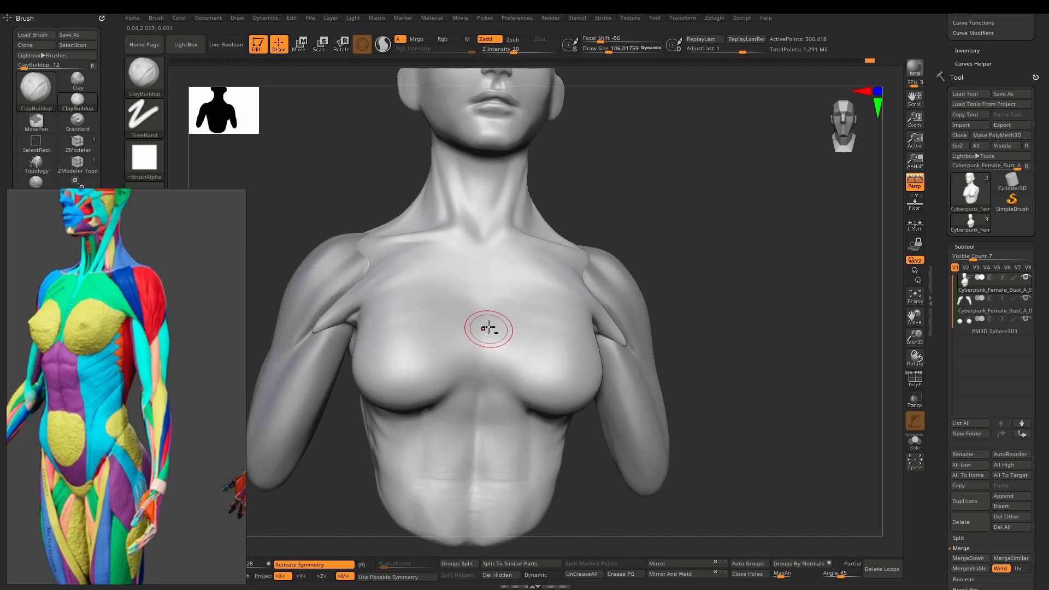
# Step: Sculpt down the sternum between the breasts with the ClayBuildup brush at a draw size of about 106
pyautogui.moveTo(489, 327)
pyautogui.mouseDown()
pyautogui.moveTo(485, 385)
pyautogui.moveTo(487, 360)
pyautogui.mouseUp()
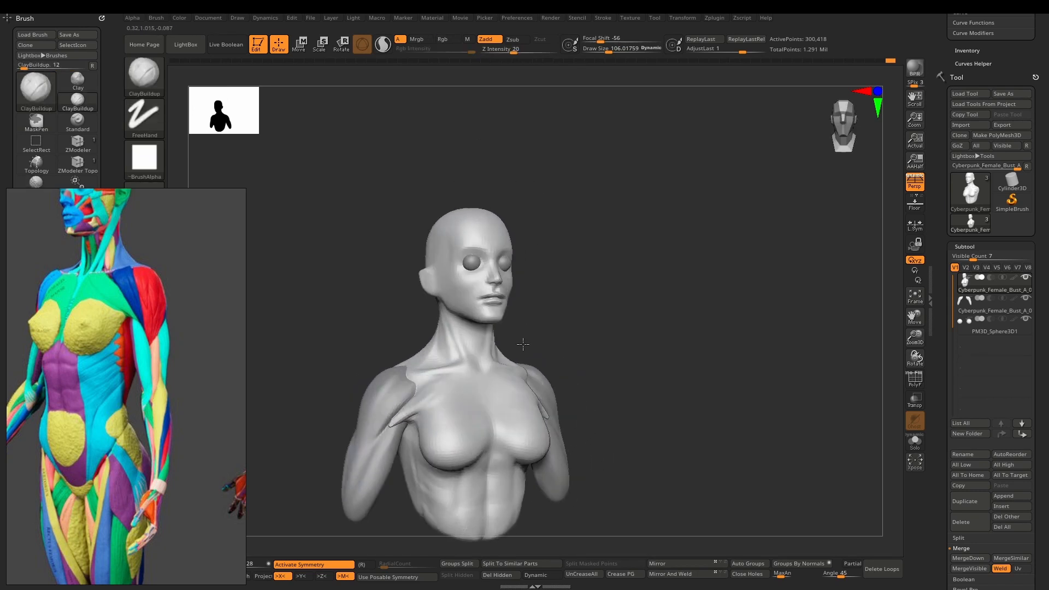
pyautogui.moveTo(522, 344)
pyautogui.mouseDown(button='right')
pyautogui.moveTo(545, 340)
pyautogui.moveTo(470, 349)
pyautogui.moveTo(548, 360)
pyautogui.moveTo(512, 360)
pyautogui.mouseUp(button='right')
pyautogui.moveTo(510, 301)
pyautogui.keyDown('ctrl'); pyautogui.mouseDown(button='right')
pyautogui.moveTo(509, 390)
pyautogui.moveTo(527, 365)
pyautogui.moveTo(523, 497)
pyautogui.moveTo(505, 338)
pyautogui.mouseUp(button='right'); pyautogui.keyUp('ctrl')
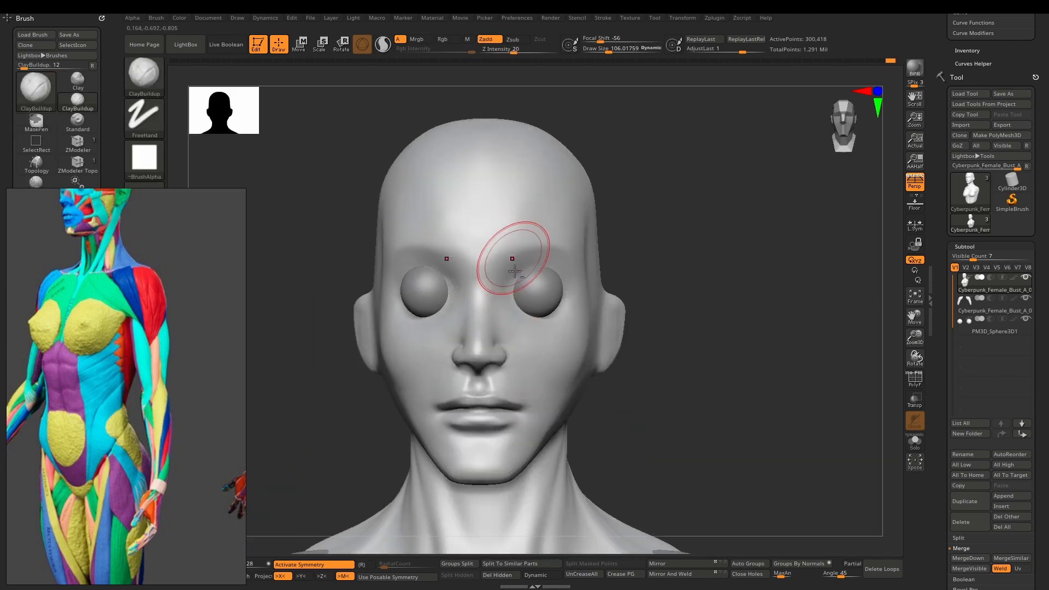
# Step: Get a close three-quarter view of the eye area and reduce the ClayBuildup draw size to about 33
pyautogui.moveTo(514, 270)
pyautogui.keyDown('ctrl'); pyautogui.mouseDown(button='right')
pyautogui.moveTo(587, 355)
pyautogui.moveTo(579, 250)
pyautogui.moveTo(587, 280)
pyautogui.mouseUp(button='right'); pyautogui.keyUp('ctrl')
pyautogui.press('space')
pyautogui.moveTo(587, 280); pyautogui.dragTo(576, 281)
pyautogui.moveTo(580, 280)
pyautogui.keyDown('alt'); pyautogui.mouseDown(button='right')
pyautogui.moveTo(574, 308)
pyautogui.moveTo(612, 336)
pyautogui.mouseUp(button='right'); pyautogui.keyUp('alt')
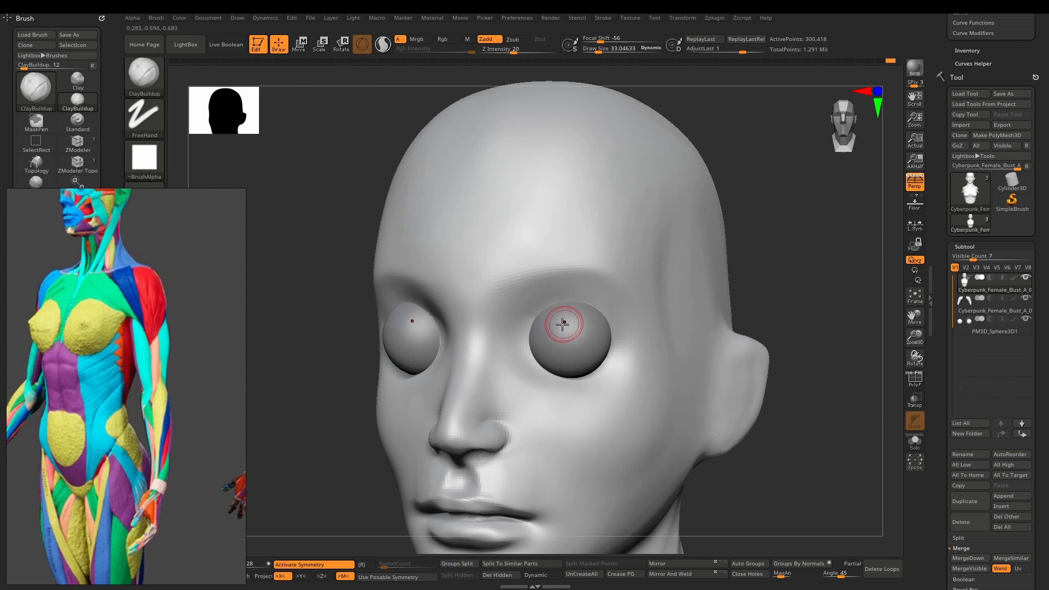
# Step: Bring the close-up portrait of the pink-haired woman with headphones into view on the reference board
pyautogui.scroll(-5, 169, 324)
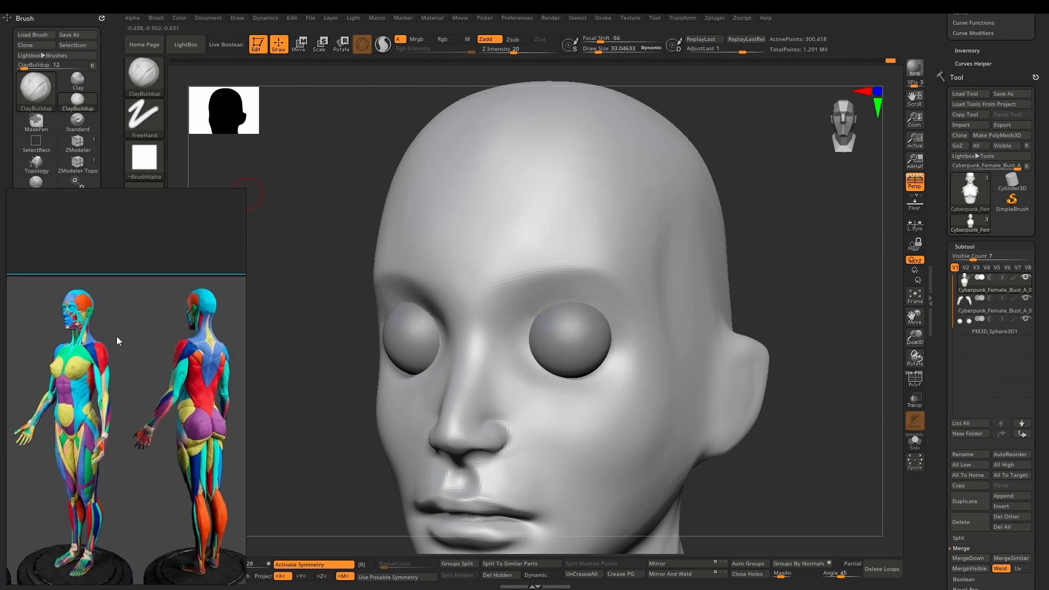
pyautogui.moveTo(11, 342); pyautogui.dragTo(136, 289, button='middle')
pyautogui.scroll(-4, 13, 356)
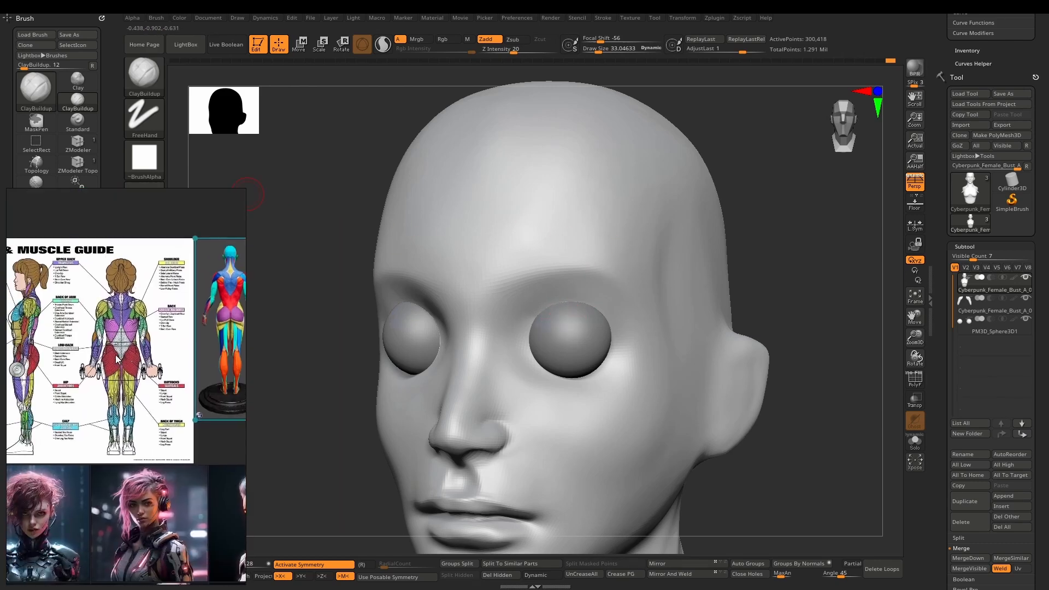
pyautogui.scroll(5, 190, 440)
pyautogui.moveTo(192, 422); pyautogui.dragTo(140, 386, button='middle')
pyautogui.scroll(2, 148, 390)
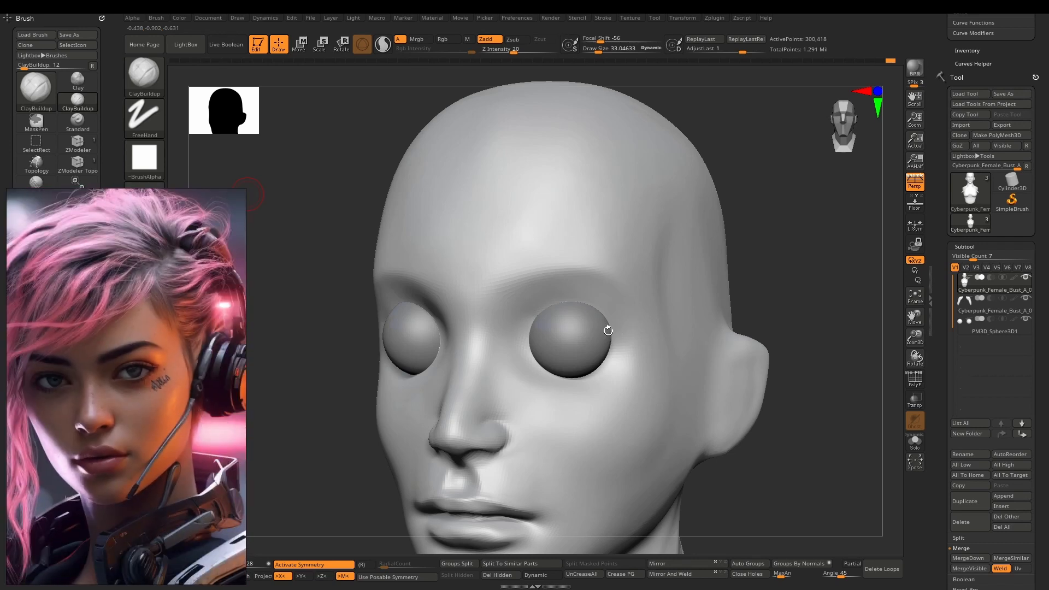
# Step: Duplicate the eyeball subtool PM3D_Sphere3D1 and reselect the original pair of spheres
pyautogui.moveTo(558, 339)
pyautogui.mouseDown(button='right')
pyautogui.moveTo(544, 324)
pyautogui.moveTo(575, 344)
pyautogui.moveTo(555, 346)
pyautogui.moveTo(574, 339)
pyautogui.mouseUp(button='right')
pyautogui.keyDown('alt'); pyautogui.click(554, 321); pyautogui.keyUp('alt')
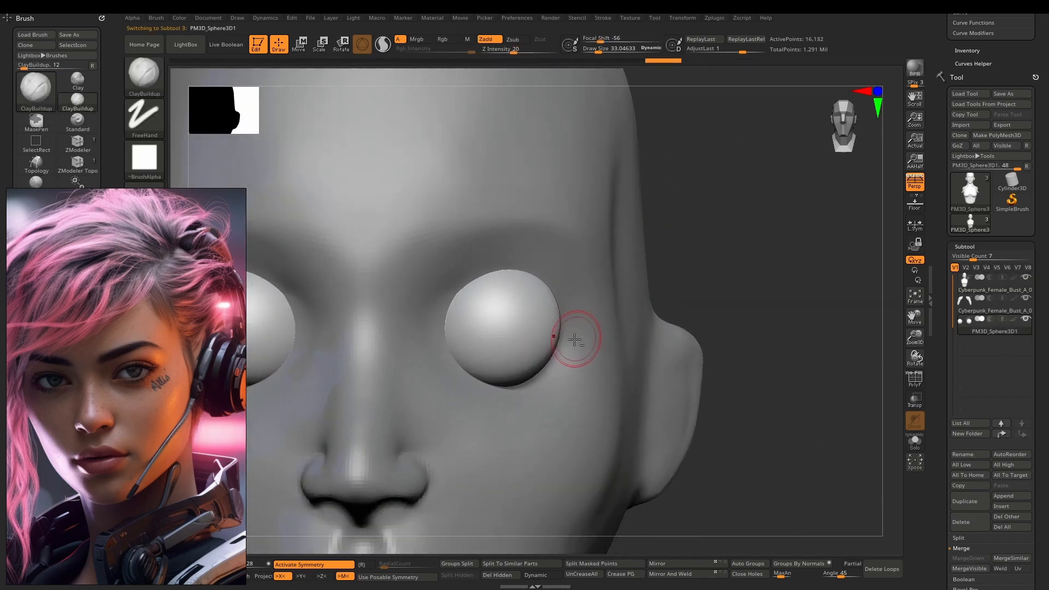
pyautogui.click(971, 503)
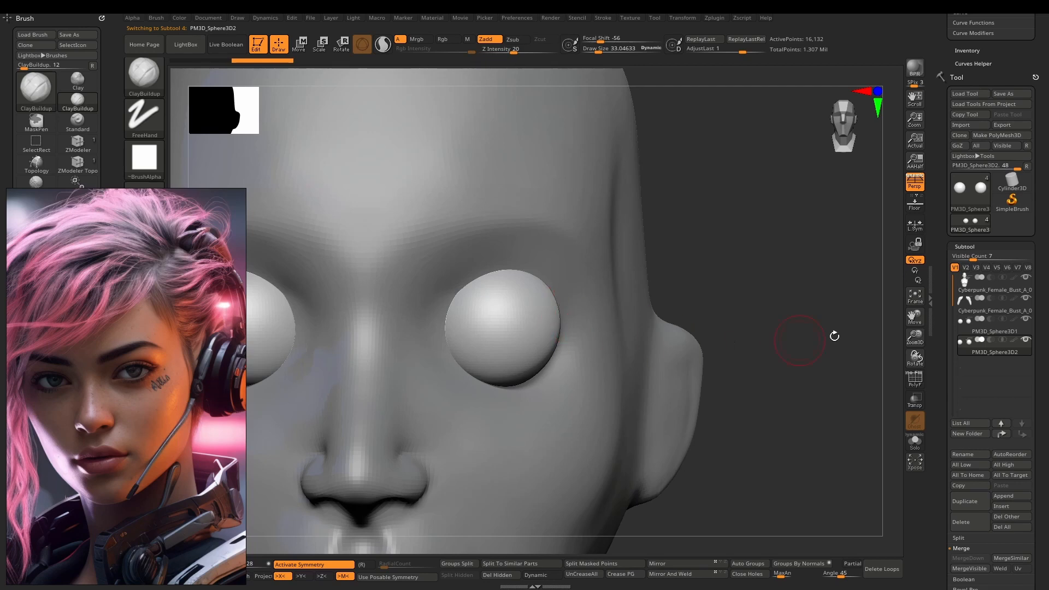
pyautogui.click(991, 330)
# Step: Cut the original eyeball spheres down to upper half domes with the Flatten deformer, and return to the Gizmo 3D
pyautogui.press('w')
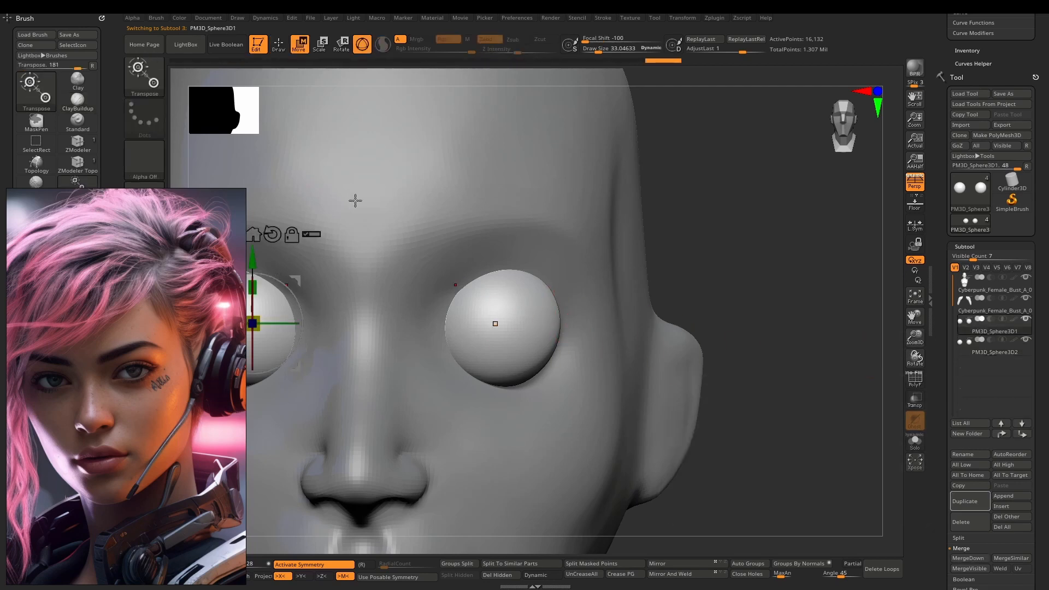
pyautogui.press('q')
pyautogui.press('w')
pyautogui.moveTo(312, 266)
pyautogui.keyDown('alt'); pyautogui.mouseDown(button='right')
pyautogui.moveTo(525, 273)
pyautogui.moveTo(539, 292)
pyautogui.mouseUp(button='right'); pyautogui.keyUp('alt')
pyautogui.click(474, 248)
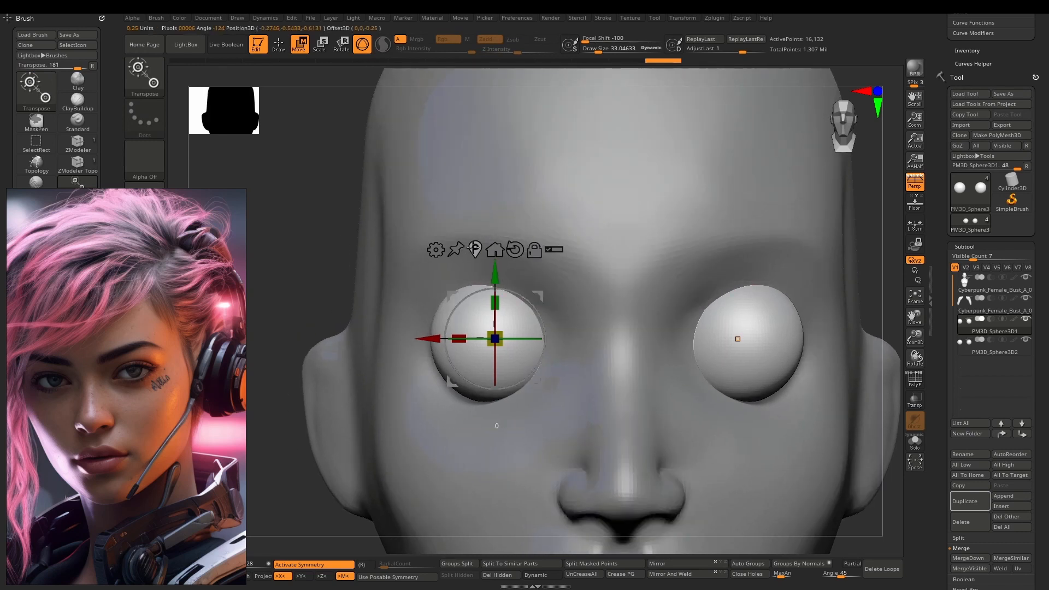
pyautogui.click(435, 249)
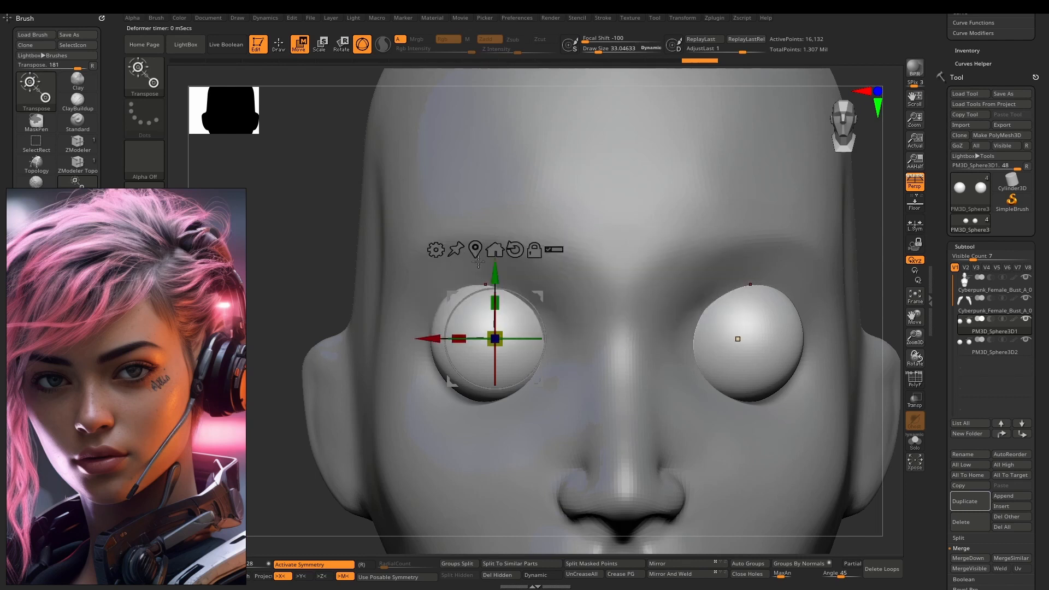
pyautogui.click(435, 249)
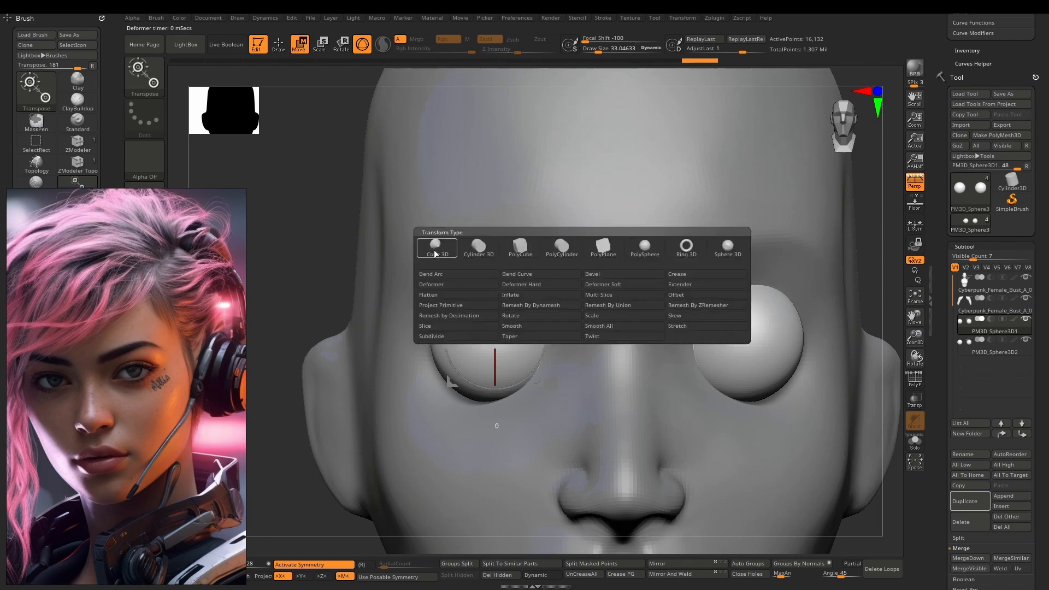
pyautogui.click(441, 294)
pyautogui.moveTo(495, 410); pyautogui.dragTo(496, 325)
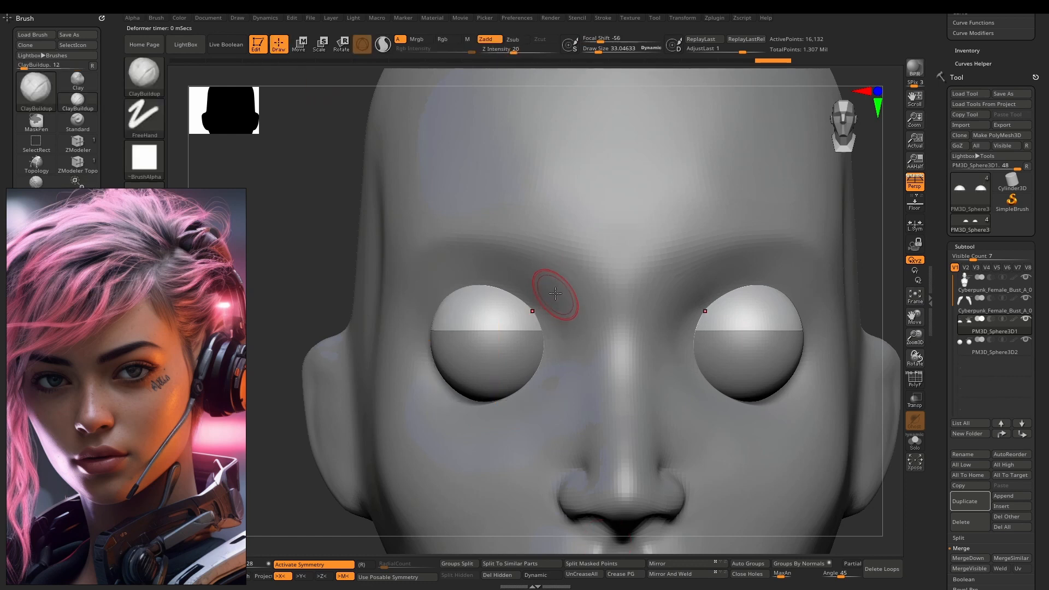
pyautogui.click(436, 249)
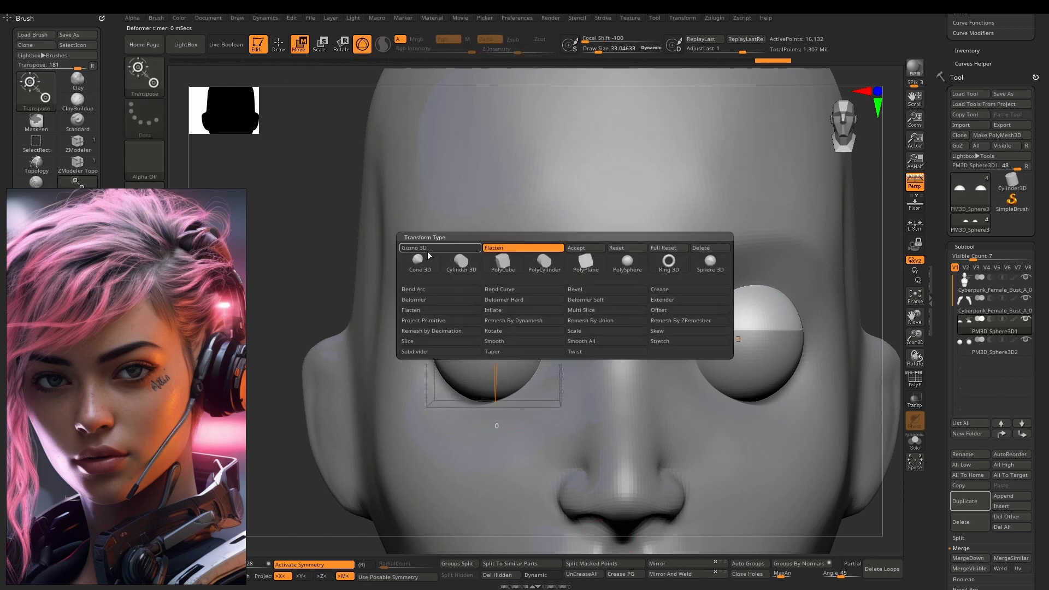
pyautogui.click(426, 250)
# Step: Scale the half domes up slightly and shift them forward so they cover the eyeballs as upper eyelids
pyautogui.moveTo(497, 335); pyautogui.dragTo(506, 323)
pyautogui.press('q')
pyautogui.moveTo(513, 317); pyautogui.dragTo(548, 316, button='right')
pyautogui.press('w')
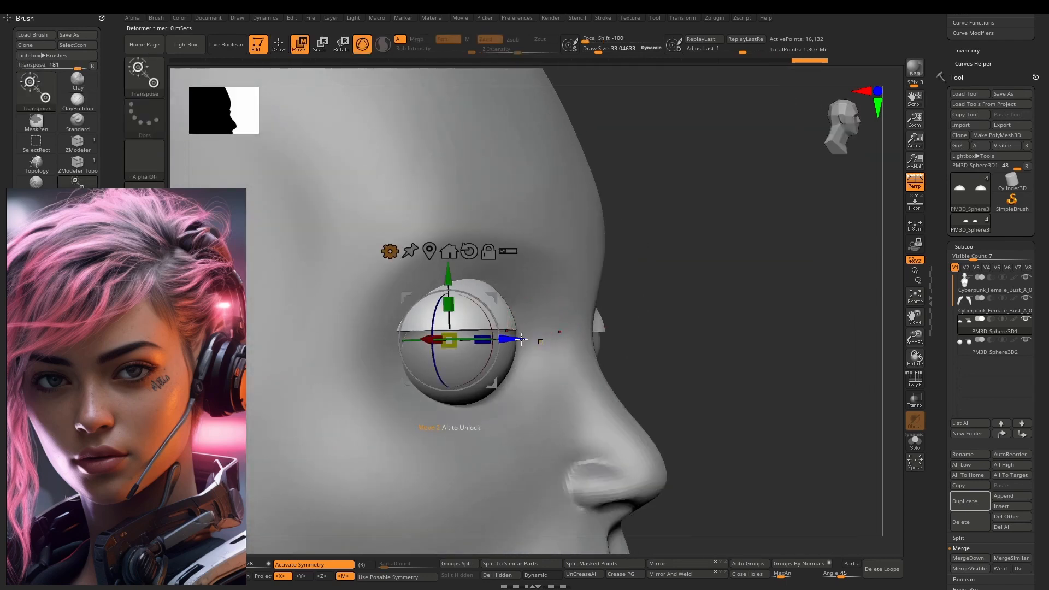
pyautogui.moveTo(522, 339); pyautogui.dragTo(529, 340)
pyautogui.moveTo(552, 331)
pyautogui.mouseDown(button='right')
pyautogui.moveTo(524, 327)
pyautogui.moveTo(550, 318)
pyautogui.mouseUp(button='right')
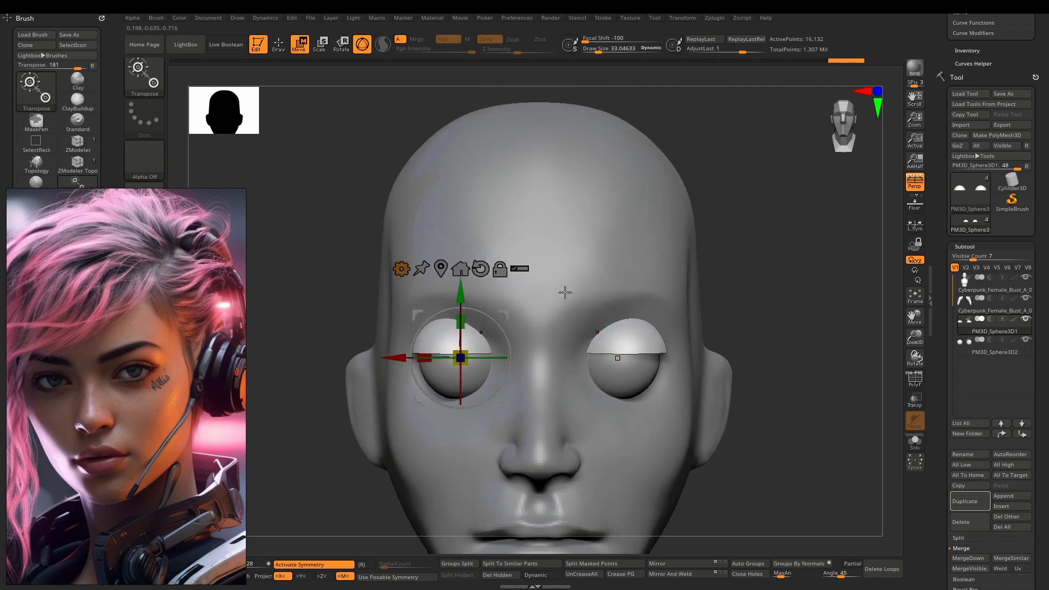
# Step: Reshape the outer and inner parts of the upper eyelid with the Move brush at a draw size of about 129
pyautogui.moveTo(616, 343)
pyautogui.keyDown('alt'); pyautogui.mouseDown(button='right')
pyautogui.moveTo(475, 332)
pyautogui.moveTo(546, 335)
pyautogui.moveTo(528, 322)
pyautogui.moveTo(606, 376)
pyautogui.moveTo(569, 324)
pyautogui.moveTo(599, 359)
pyautogui.mouseUp(button='right'); pyautogui.keyUp('alt')
pyautogui.press('q')
pyautogui.press('space')
pyautogui.press('b')
pyautogui.press('m')
pyautogui.press('v')
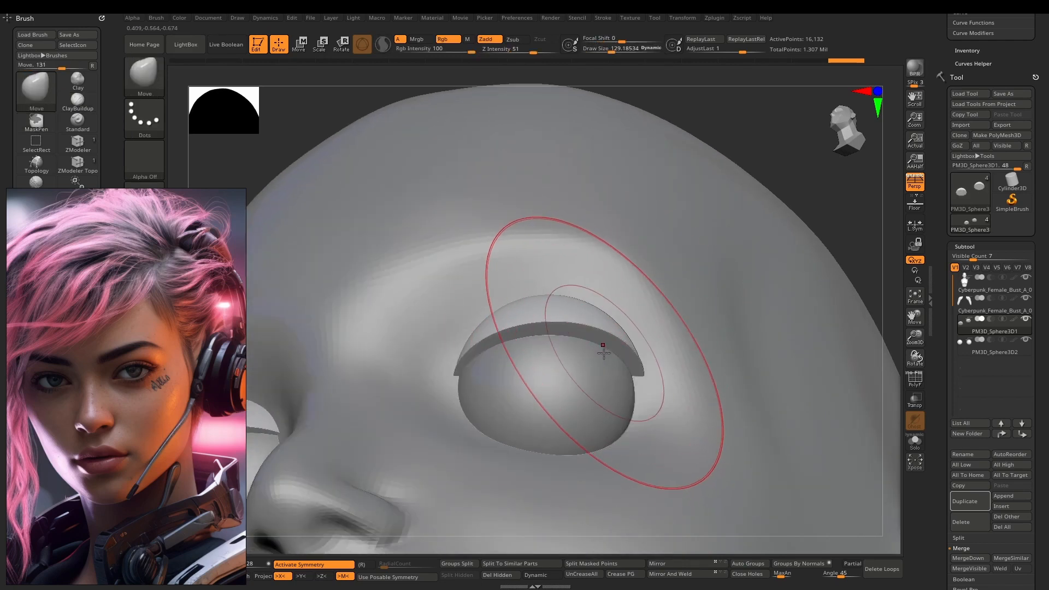
pyautogui.moveTo(622, 363); pyautogui.dragTo(616, 356)
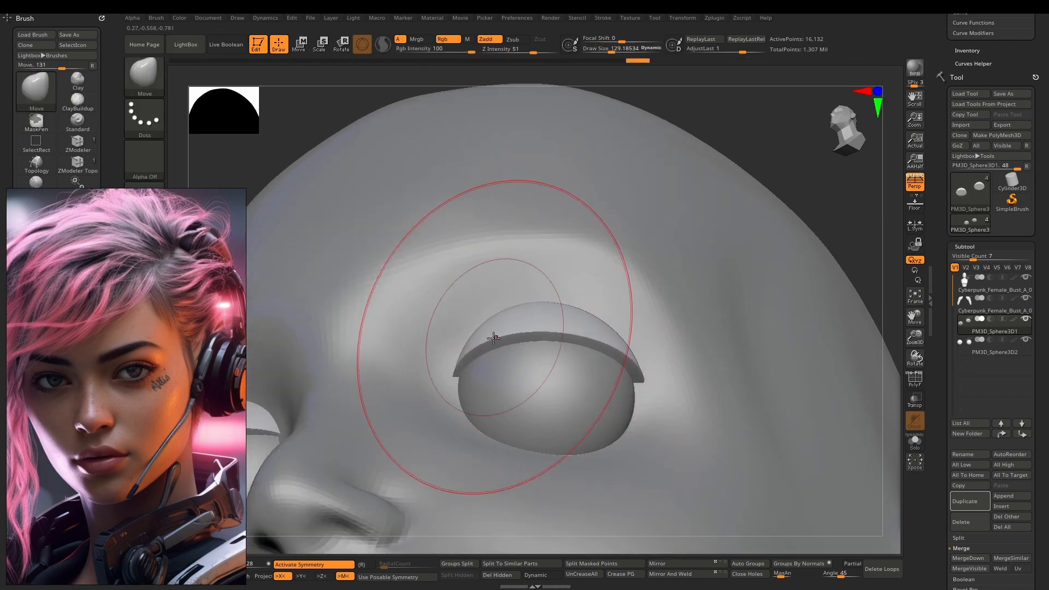
pyautogui.moveTo(492, 341); pyautogui.dragTo(474, 352)
# Step: Pull the inner corner of the upper eyelid down and arch its rim at a Move draw size of about 69
pyautogui.moveTo(472, 349)
pyautogui.mouseDown(button='right')
pyautogui.moveTo(525, 358)
pyautogui.moveTo(507, 348)
pyautogui.mouseUp(button='right')
pyautogui.press('space')
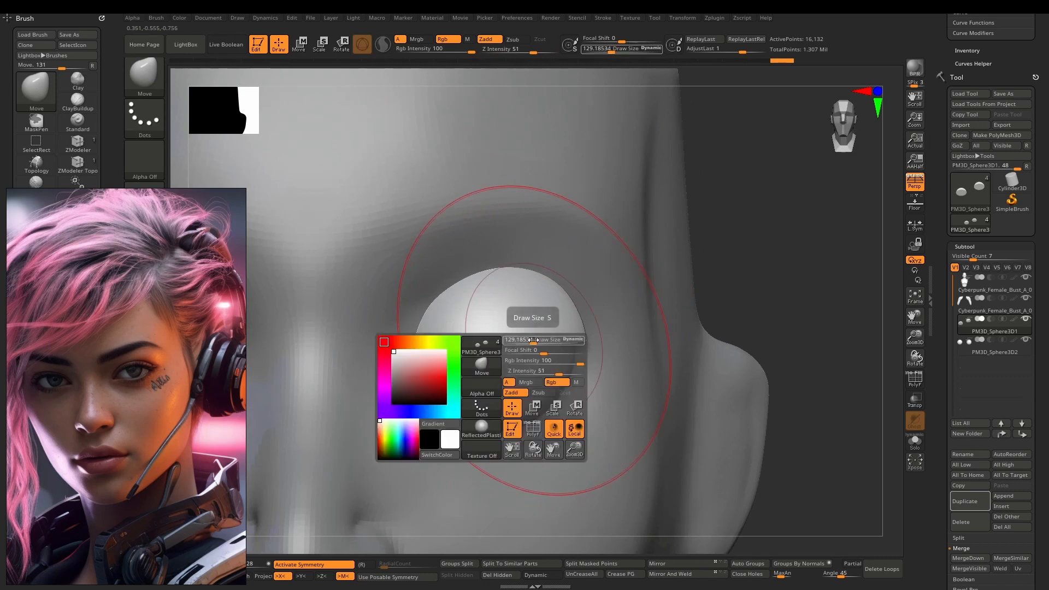
pyautogui.moveTo(542, 341); pyautogui.dragTo(527, 340)
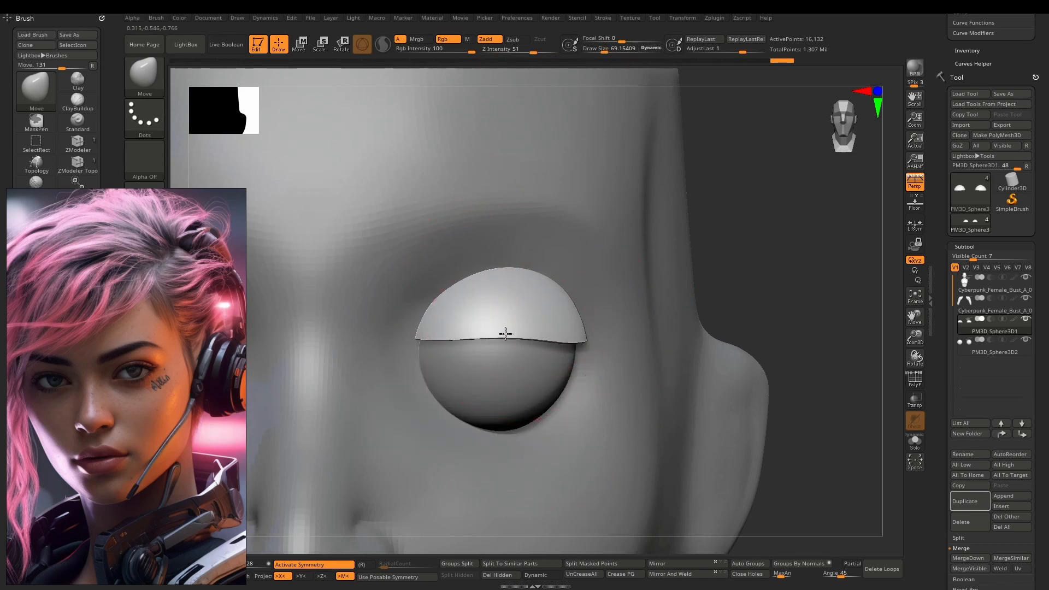
pyautogui.moveTo(424, 338); pyautogui.dragTo(412, 353)
pyautogui.moveTo(433, 335); pyautogui.dragTo(452, 340)
# Step: Refine the arch of the upper eyelid's rim with the Move brush at a draw size of about 48, and smooth the lid
pyautogui.press('space')
pyautogui.press('space')
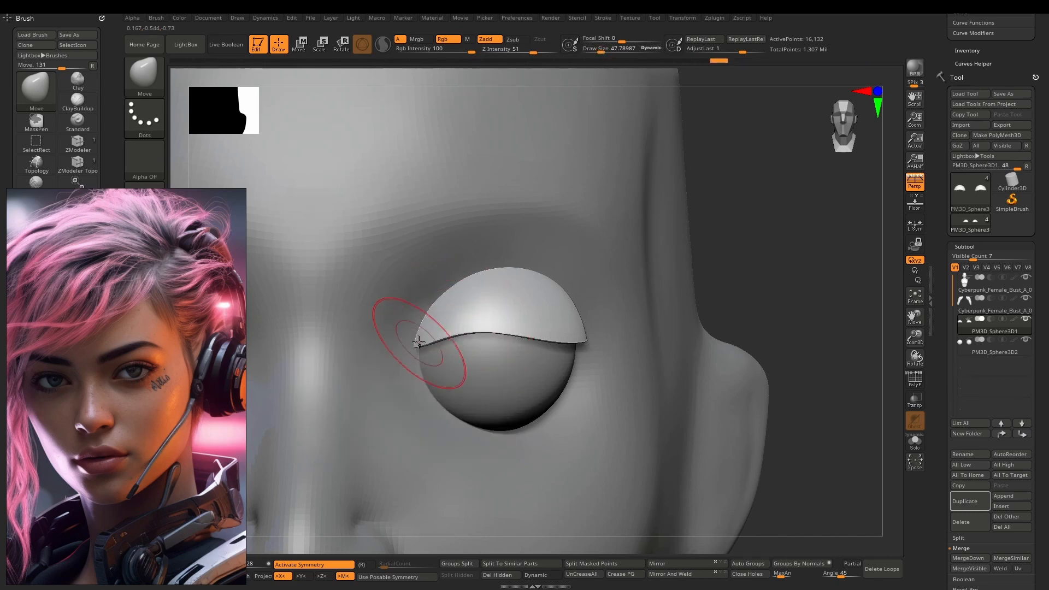
pyautogui.moveTo(549, 335); pyautogui.dragTo(547, 333, button='right')
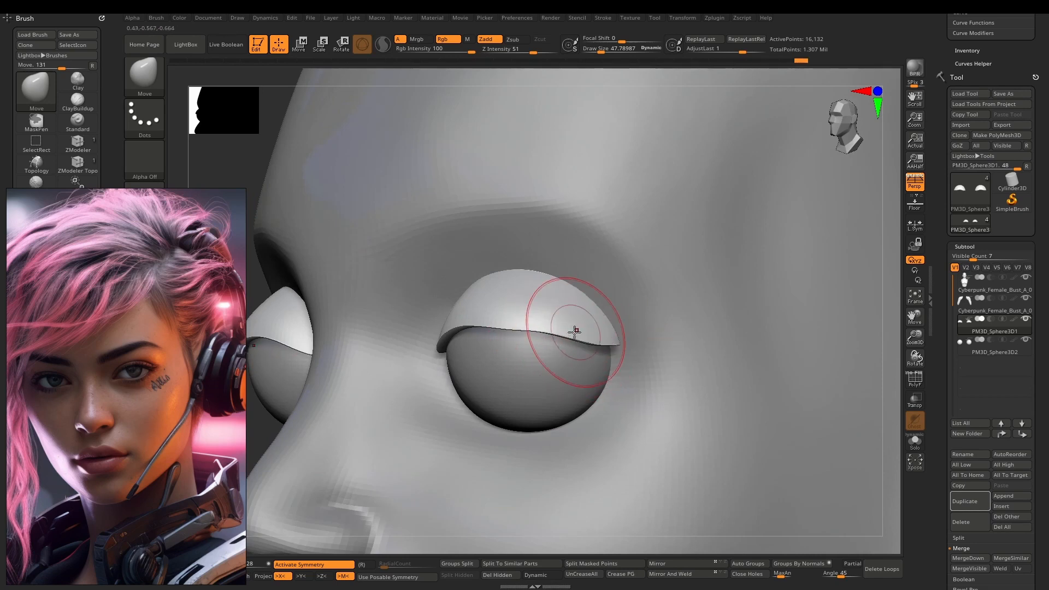
pyautogui.moveTo(540, 328); pyautogui.dragTo(542, 326, button='right')
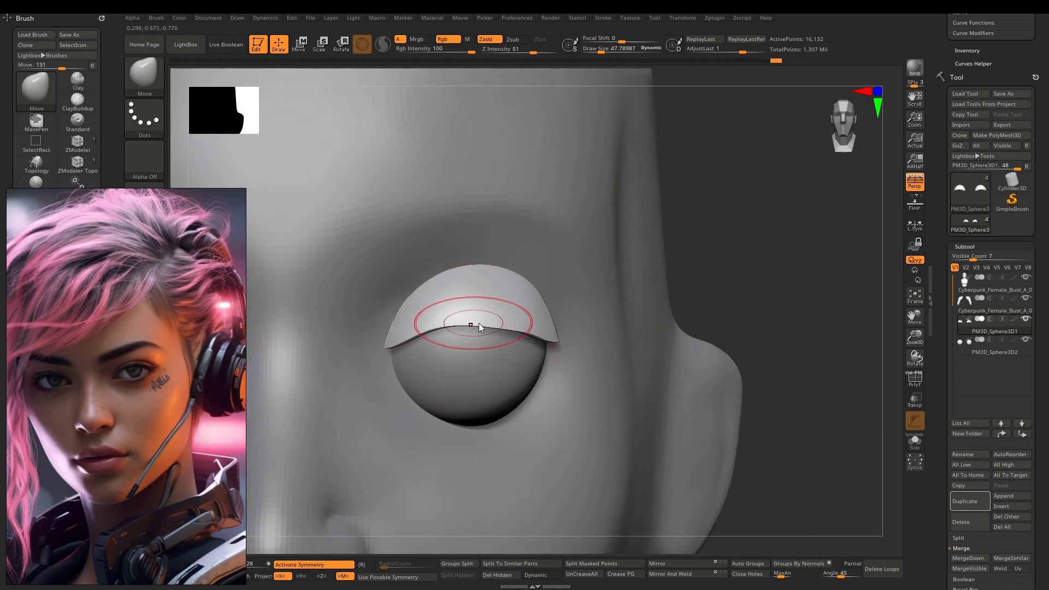
pyautogui.moveTo(479, 324)
pyautogui.mouseDown()
pyautogui.moveTo(442, 325)
pyautogui.moveTo(509, 323)
pyautogui.moveTo(500, 323)
pyautogui.mouseUp()
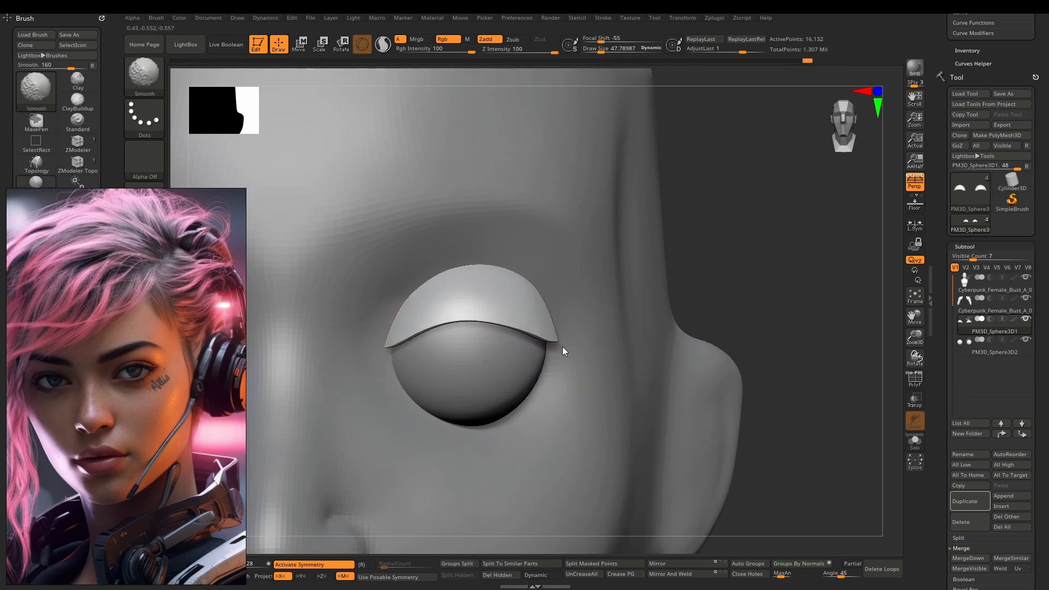
pyautogui.keyDown('shift'); pyautogui.moveTo(480, 270); pyautogui.dragTo(455, 325); pyautogui.keyUp('shift')
pyautogui.moveTo(455, 325)
pyautogui.keyDown('ctrl'); pyautogui.mouseDown(button='right')
pyautogui.moveTo(534, 244)
pyautogui.moveTo(513, 242)
pyautogui.moveTo(510, 191)
pyautogui.moveTo(540, 205)
pyautogui.mouseUp(button='right'); pyautogui.keyUp('ctrl')
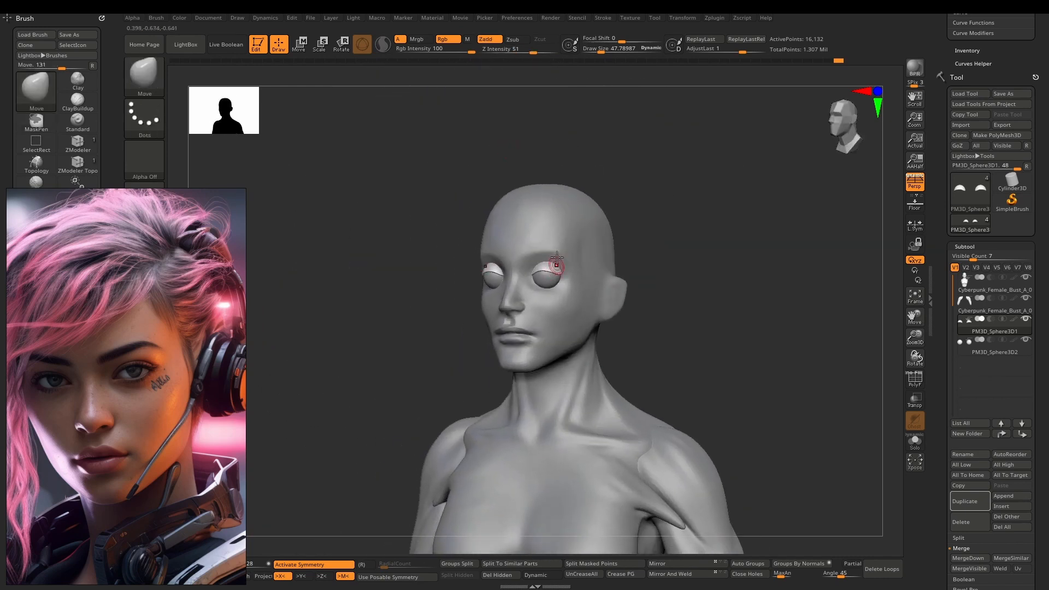
# Step: Pull the outer corner of the upper eyelid down past the eyeball with the Move brush, and smooth it
pyautogui.keyDown('ctrl'); pyautogui.moveTo(557, 264); pyautogui.dragTo(526, 219, button='right'); pyautogui.keyUp('ctrl')
pyautogui.keyDown('alt'); pyautogui.moveTo(526, 218); pyautogui.dragTo(569, 470, button='right'); pyautogui.keyUp('alt')
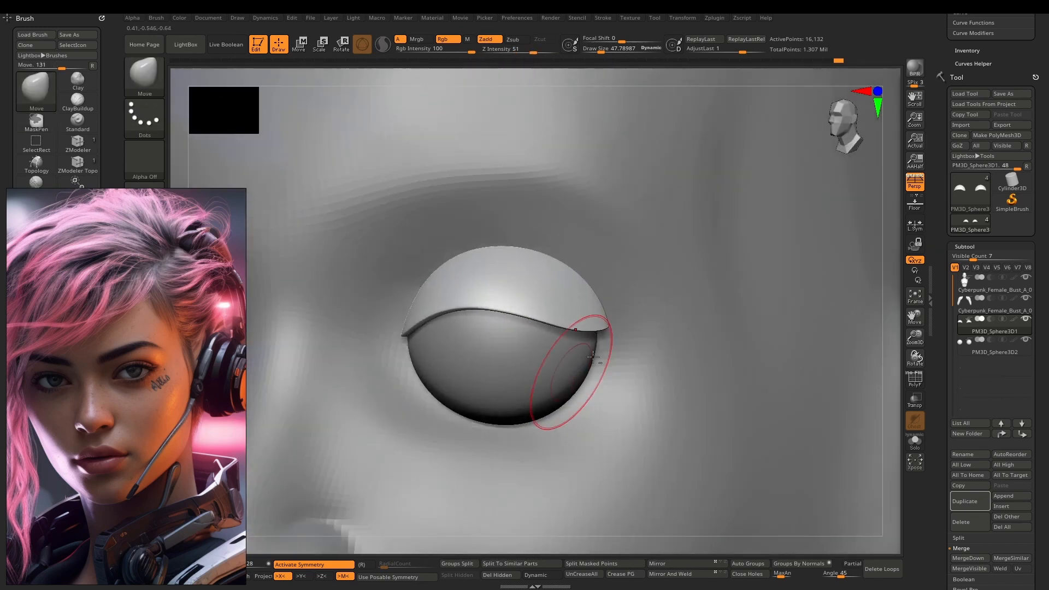
pyautogui.moveTo(568, 375); pyautogui.dragTo(525, 353, button='right')
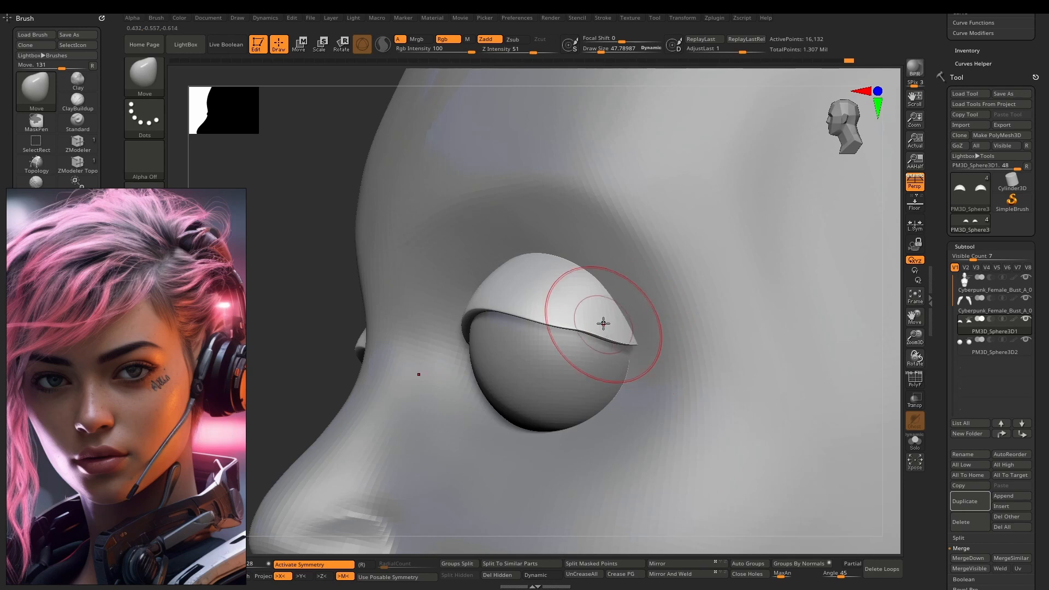
pyautogui.moveTo(604, 321)
pyautogui.mouseDown()
pyautogui.moveTo(611, 343)
pyautogui.moveTo(596, 326)
pyautogui.mouseUp()
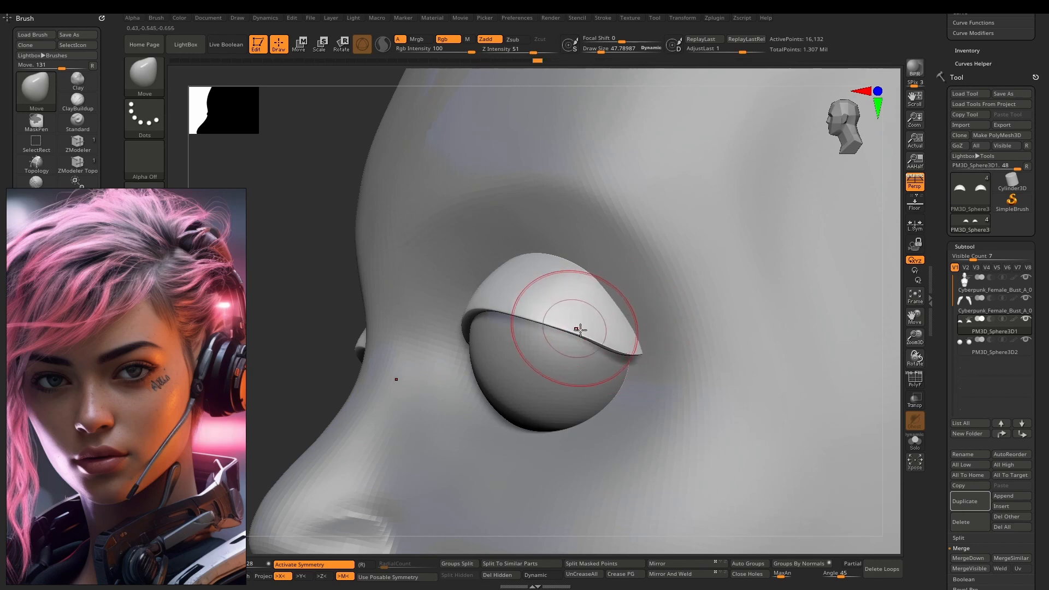
pyautogui.moveTo(579, 328)
pyautogui.mouseDown(button='right')
pyautogui.moveTo(614, 340)
pyautogui.moveTo(568, 366)
pyautogui.moveTo(557, 262)
pyautogui.moveTo(514, 295)
pyautogui.mouseUp(button='right')
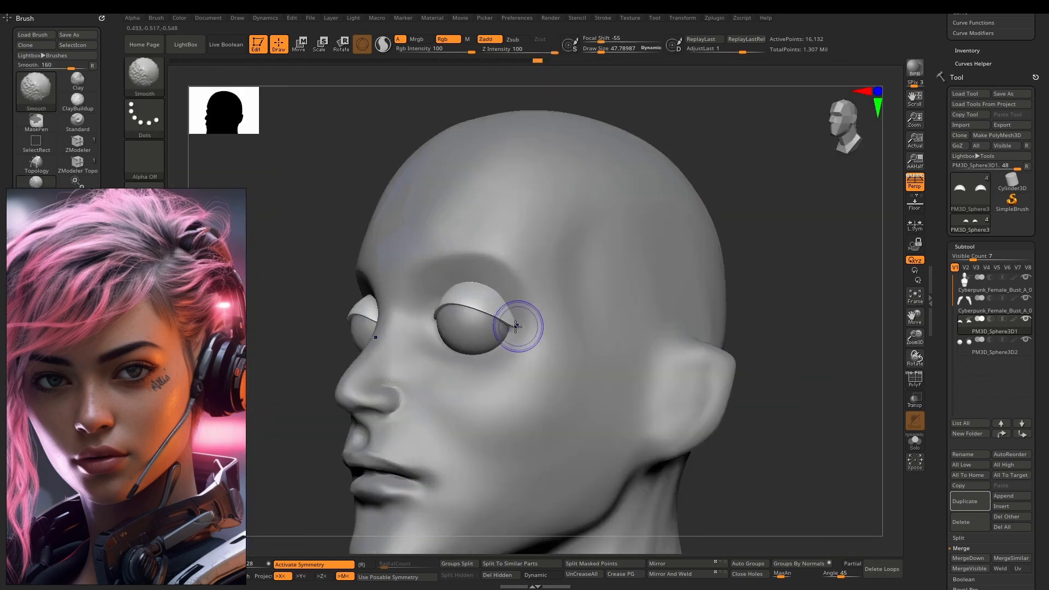
pyautogui.keyDown('shift'); pyautogui.moveTo(520, 327); pyautogui.dragTo(507, 321); pyautogui.keyUp('shift')
pyautogui.keyDown('shift'); pyautogui.moveTo(494, 298); pyautogui.dragTo(533, 344, button='right'); pyautogui.keyUp('shift')
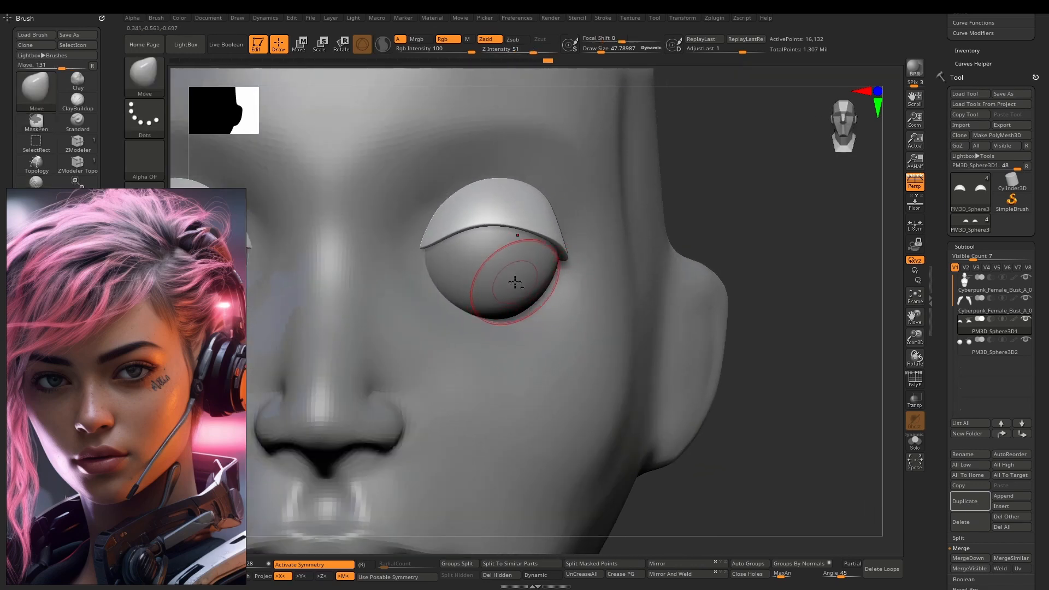
# Step: Select the full eyeball subtool PM3D_Sphere3D2 and duplicate it for the lower eyelids
pyautogui.press('f')
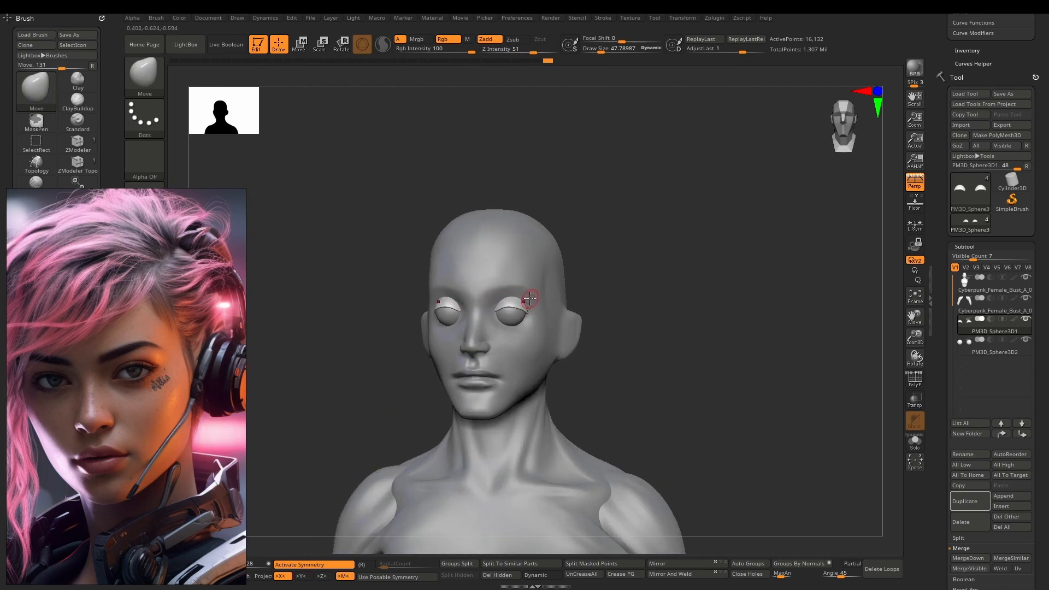
pyautogui.moveTo(602, 313)
pyautogui.keyDown('shift'); pyautogui.mouseDown(button='right')
pyautogui.moveTo(612, 323)
pyautogui.moveTo(611, 206)
pyautogui.moveTo(621, 239)
pyautogui.moveTo(568, 240)
pyautogui.moveTo(593, 453)
pyautogui.mouseUp(button='right'); pyautogui.keyUp('shift')
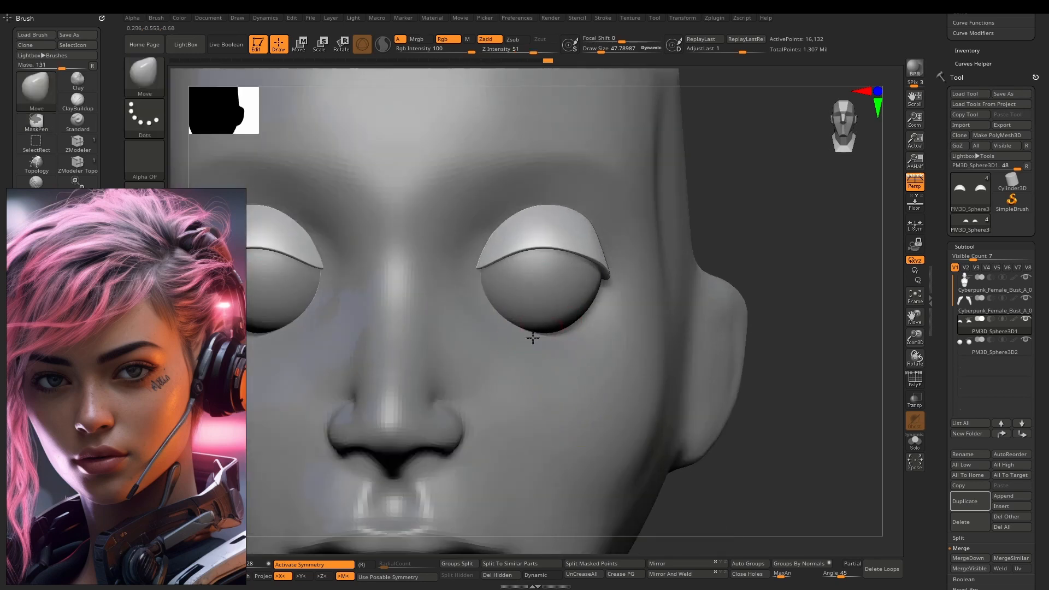
pyautogui.moveTo(536, 254)
pyautogui.keyDown('alt'); pyautogui.mouseDown(button='right')
pyautogui.moveTo(543, 330)
pyautogui.moveTo(497, 327)
pyautogui.mouseUp(button='right'); pyautogui.keyUp('alt')
pyautogui.keyDown('alt'); pyautogui.click(611, 361); pyautogui.keyUp('alt')
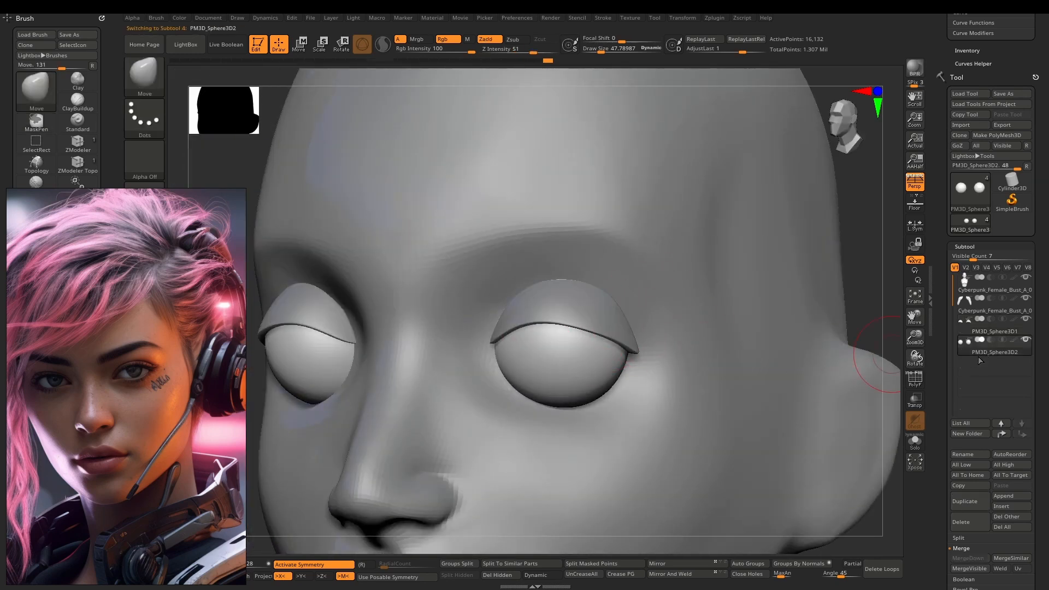
pyautogui.click(971, 504)
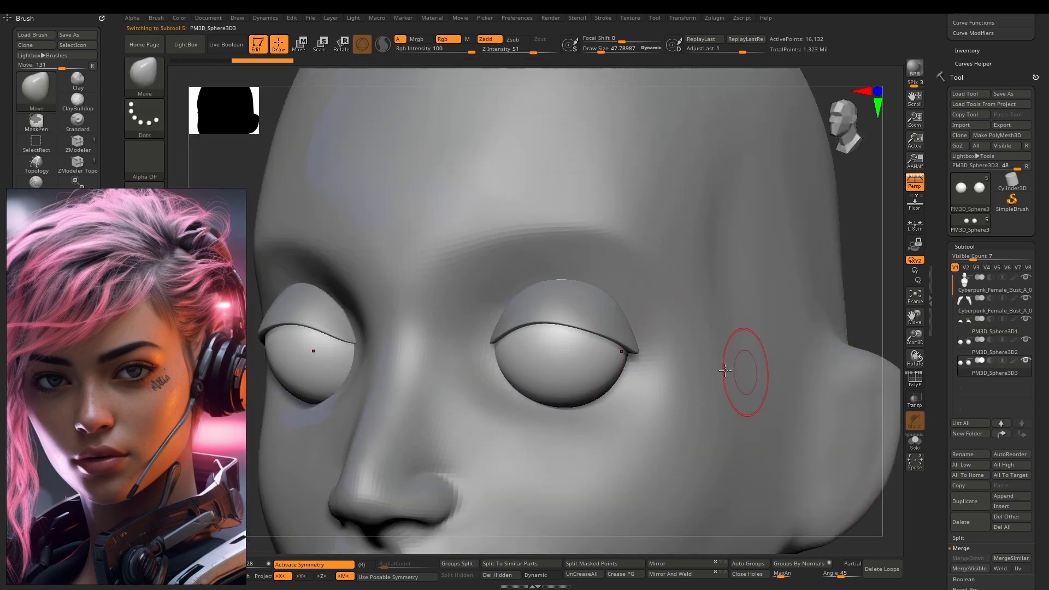
# Step: Flatten the duplicated eyeball spheres from above with the Flatten deformer, leaving only the lower part for the lower eyelids
pyautogui.keyDown('shift'); pyautogui.moveTo(744, 375); pyautogui.dragTo(710, 351, button='right'); pyautogui.keyUp('shift')
pyautogui.press('w')
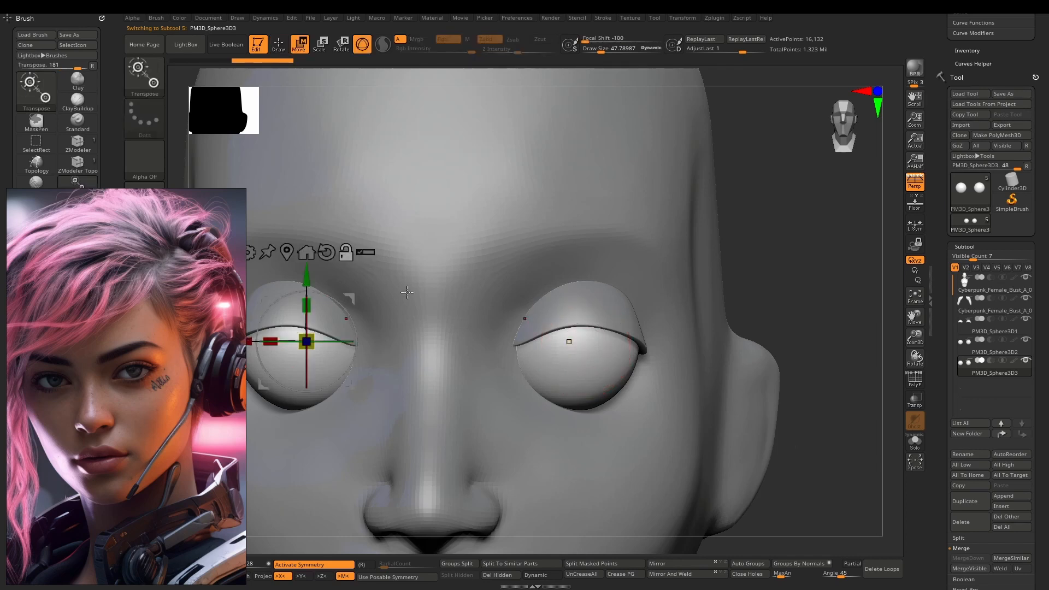
pyautogui.keyDown('alt'); pyautogui.moveTo(407, 293); pyautogui.dragTo(627, 251, button='right'); pyautogui.keyUp('alt')
pyautogui.click(463, 216)
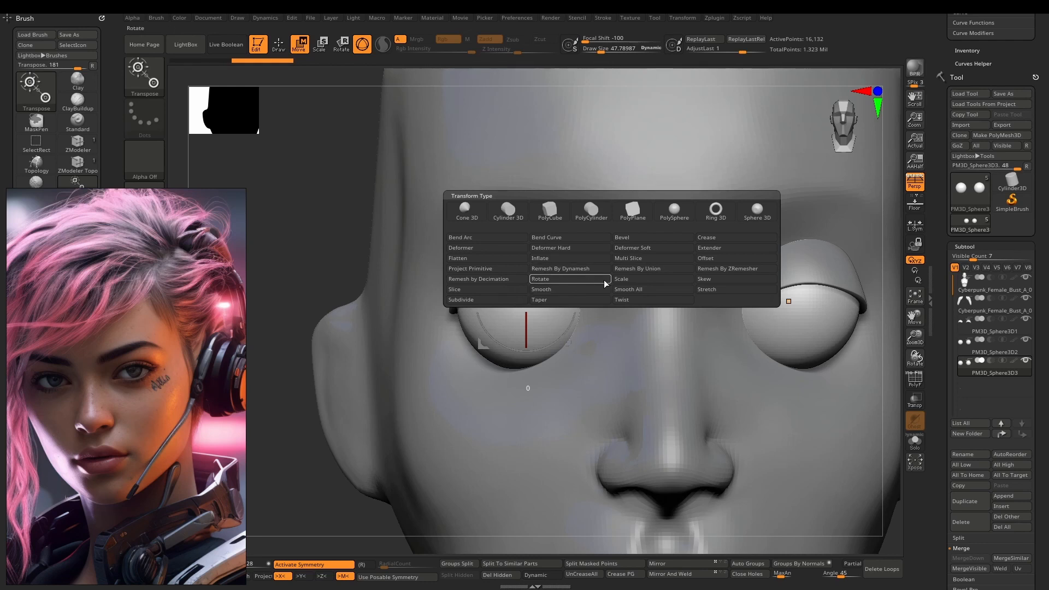
pyautogui.click(545, 288)
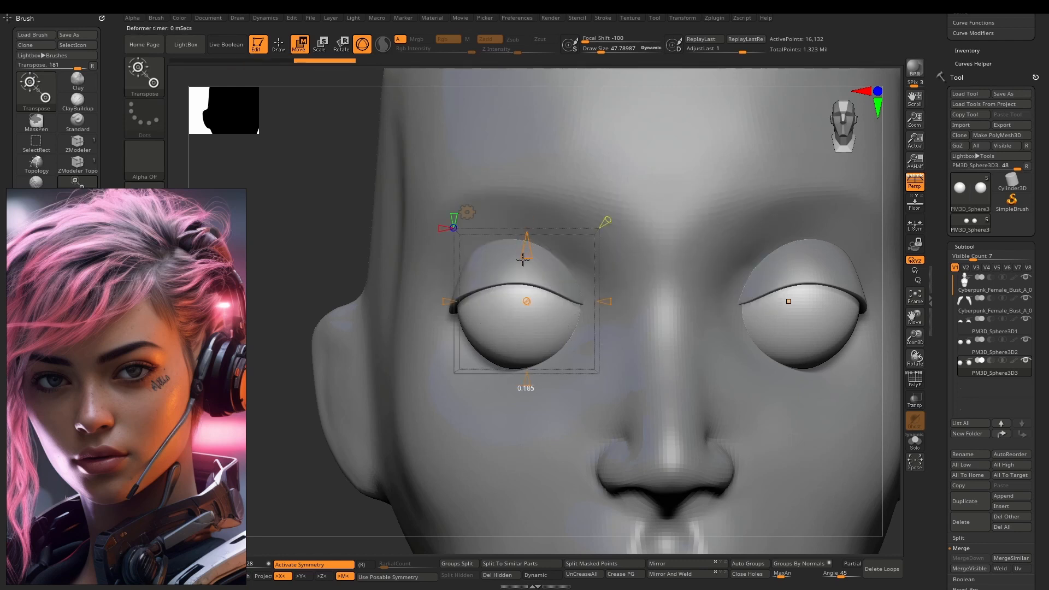
pyautogui.moveTo(522, 280); pyautogui.dragTo(525, 334)
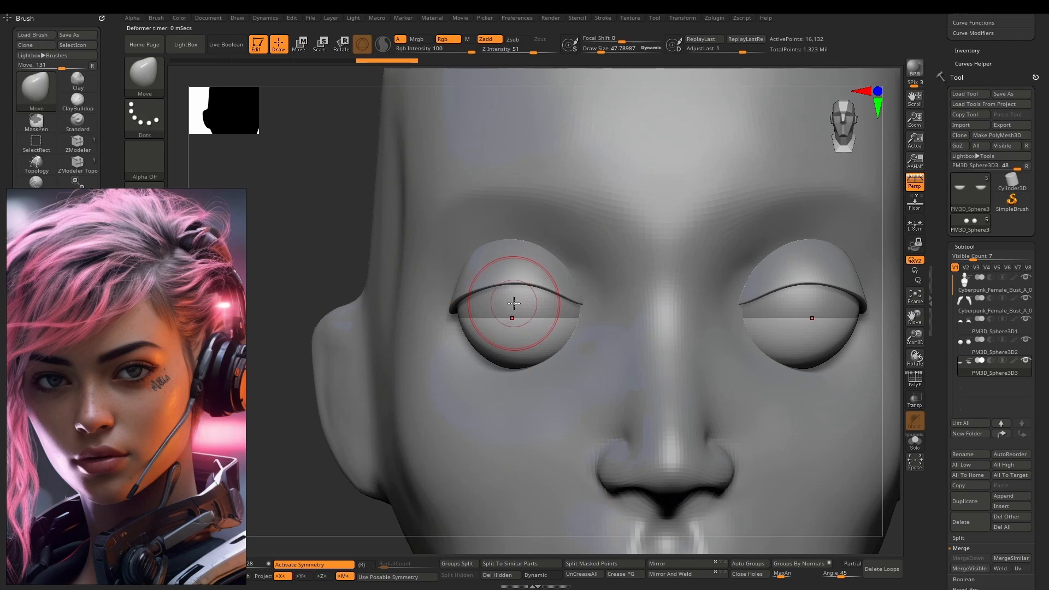
# Step: Return to the Gizmo 3D, scale the lower-eyelid shells slightly larger than the eyeballs and shift them slightly toward the nose
pyautogui.click(464, 212)
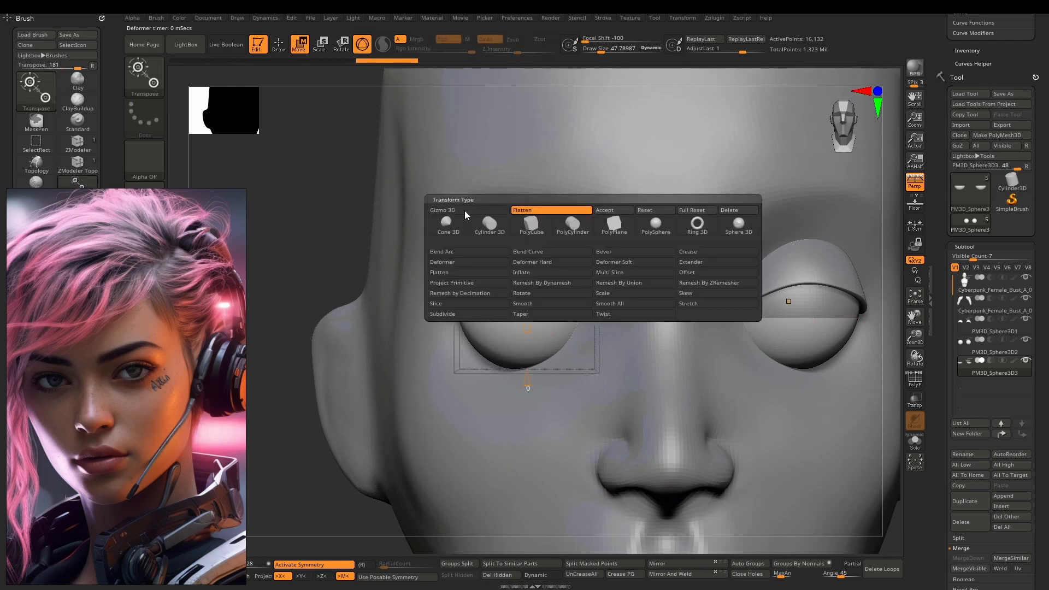
pyautogui.click(533, 321)
pyautogui.moveTo(530, 295); pyautogui.dragTo(532, 289)
pyautogui.moveTo(464, 296); pyautogui.dragTo(469, 296)
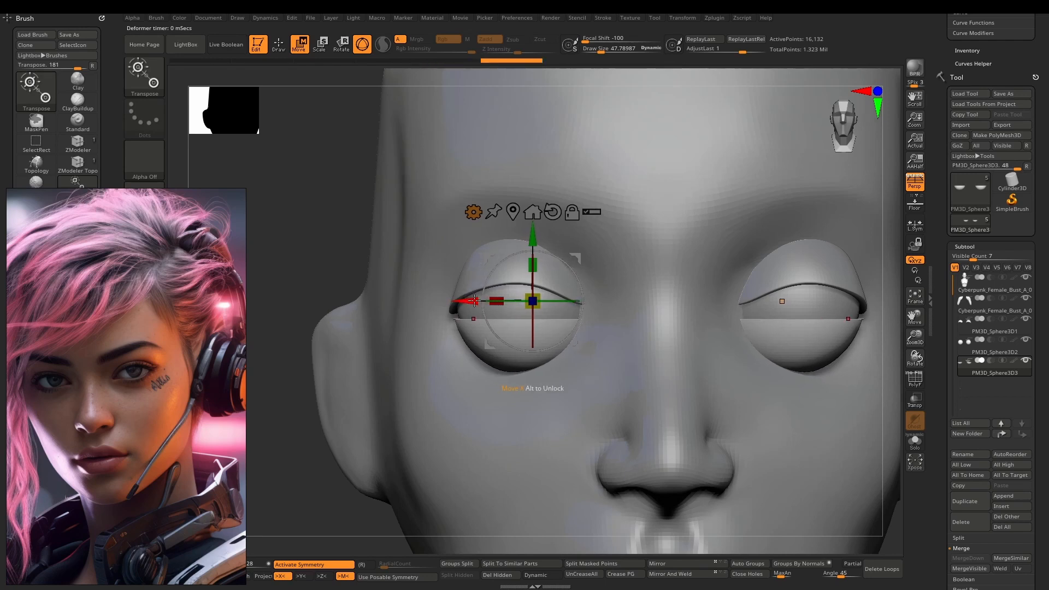
# Step: Curve the lower eyelid's rim downward and lift its inner corner with the Move brush at a draw size of about 109
pyautogui.press('q')
pyautogui.press('space')
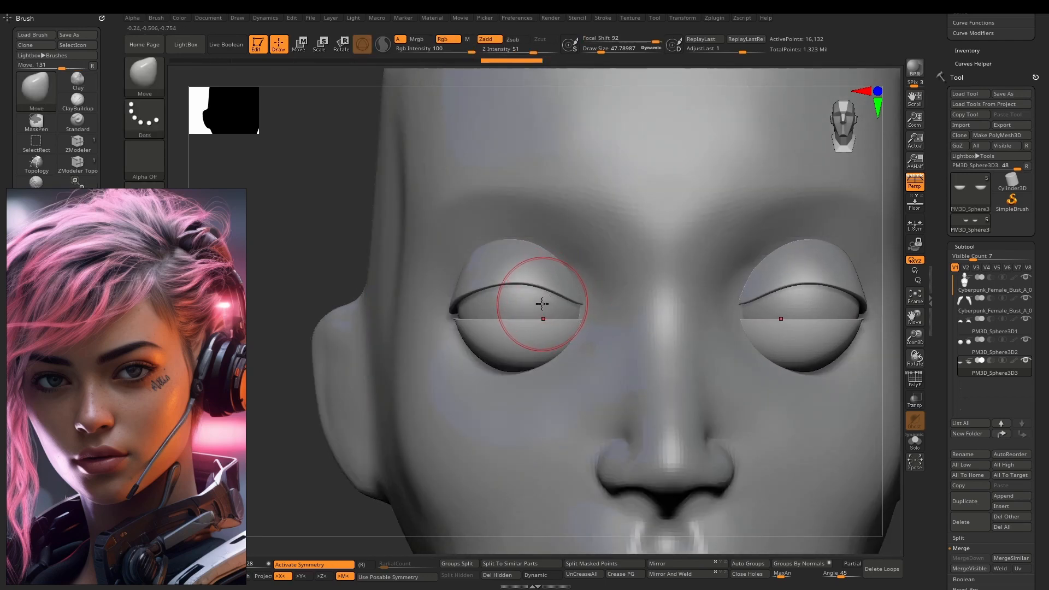
pyautogui.keyDown('alt'); pyautogui.moveTo(542, 304); pyautogui.dragTo(569, 299, button='right'); pyautogui.keyUp('alt')
pyautogui.moveTo(561, 309)
pyautogui.mouseDown()
pyautogui.moveTo(568, 299)
pyautogui.moveTo(546, 307)
pyautogui.moveTo(579, 300)
pyautogui.moveTo(577, 332)
pyautogui.moveTo(546, 310)
pyautogui.mouseUp()
pyautogui.press('space')
pyautogui.hotkey('ctrl', 'z')
pyautogui.moveTo(522, 312)
pyautogui.mouseDown(button='right')
pyautogui.moveTo(560, 337)
pyautogui.moveTo(519, 305)
pyautogui.mouseUp(button='right')
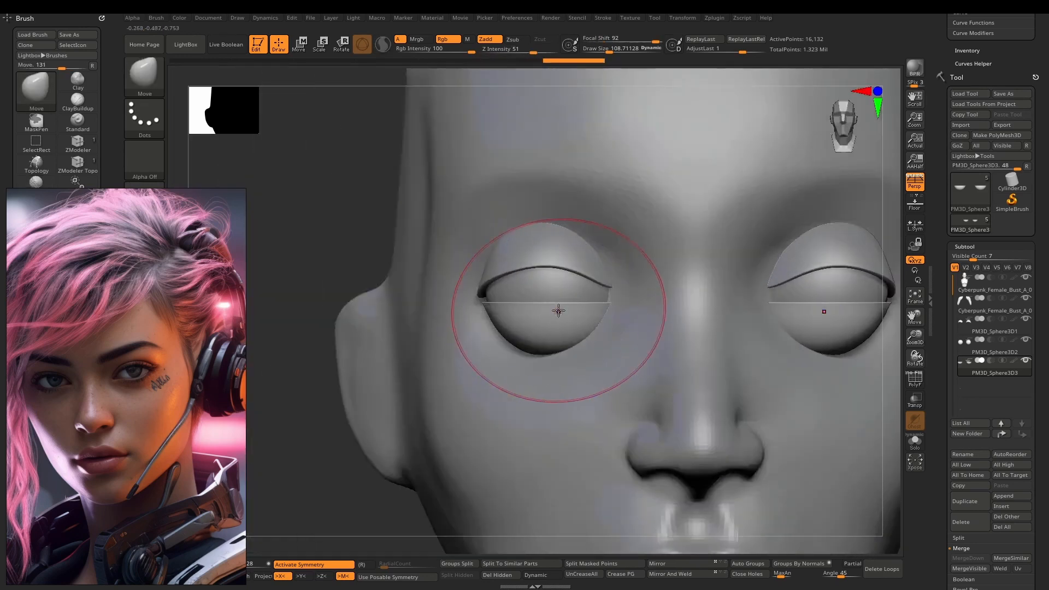
pyautogui.moveTo(553, 303)
pyautogui.mouseDown()
pyautogui.moveTo(518, 307)
pyautogui.moveTo(554, 313)
pyautogui.mouseUp()
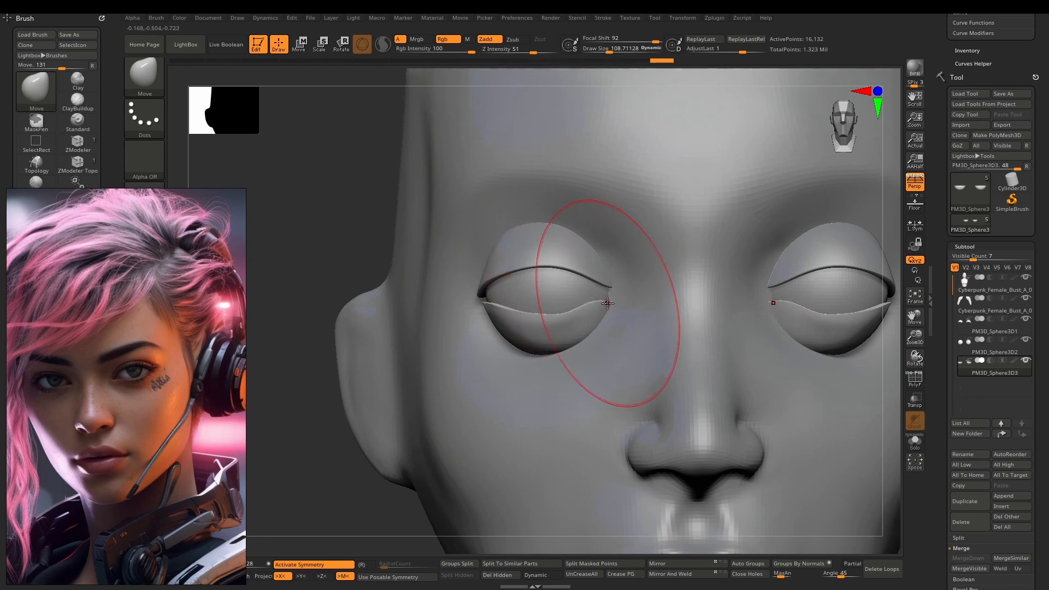
pyautogui.moveTo(607, 304); pyautogui.dragTo(610, 299)
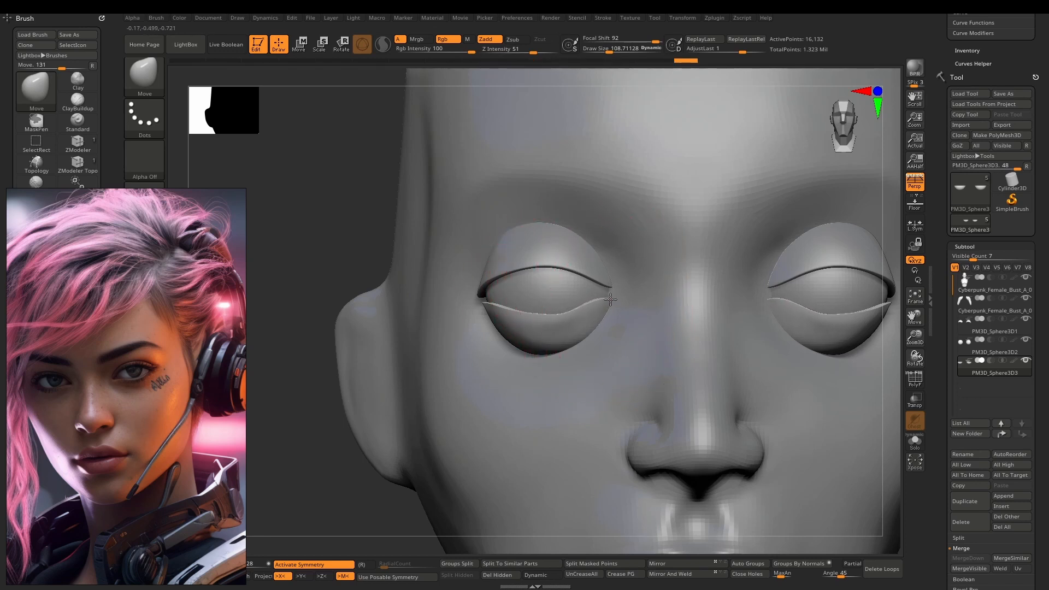
# Step: Select the upper eyelids PM3D_Sphere3D1, adjust their inner corner toward the lower lid with the Move brush, and smooth them
pyautogui.keyDown('alt'); pyautogui.click(595, 270); pyautogui.keyUp('alt')
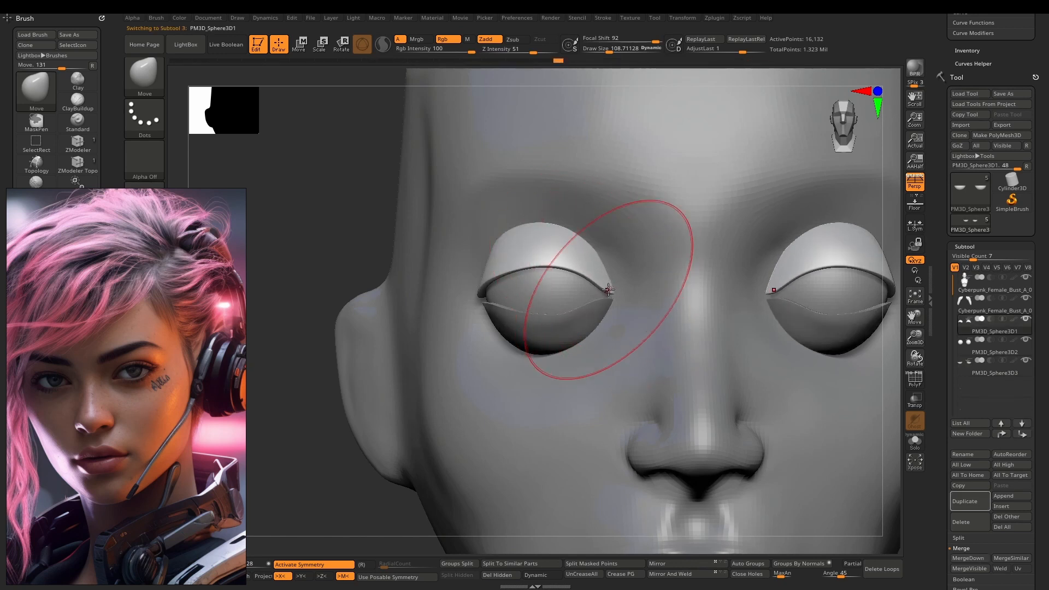
pyautogui.moveTo(608, 290)
pyautogui.mouseDown()
pyautogui.moveTo(593, 254)
pyautogui.moveTo(549, 247)
pyautogui.moveTo(567, 247)
pyautogui.mouseUp()
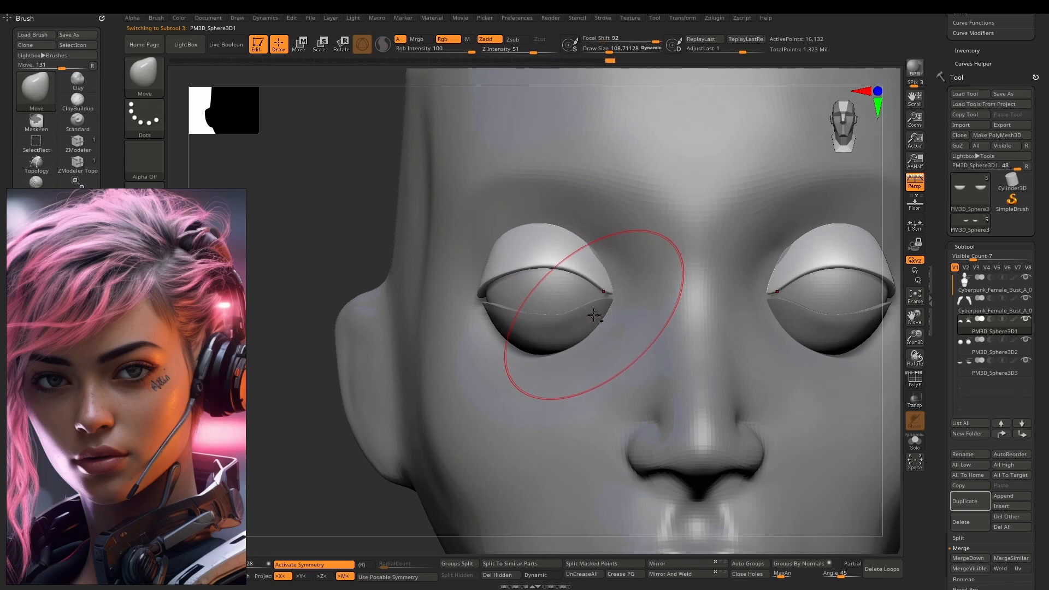
pyautogui.keyDown('alt'); pyautogui.moveTo(569, 323); pyautogui.dragTo(566, 326); pyautogui.keyUp('alt')
pyautogui.moveTo(566, 326); pyautogui.dragTo(609, 329, button='right')
pyautogui.moveTo(584, 362); pyautogui.dragTo(534, 338, button='right')
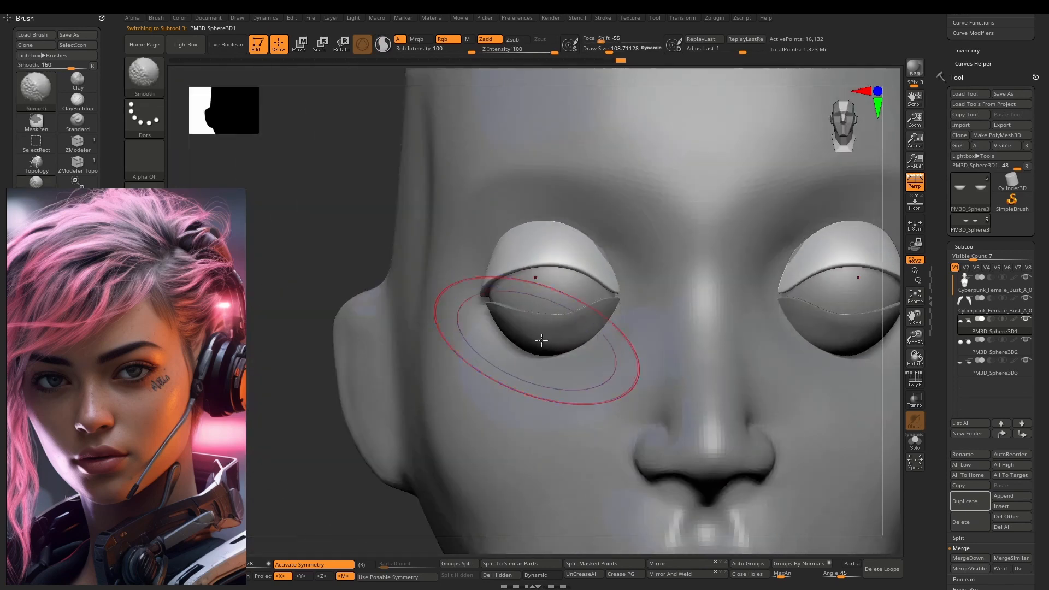
# Step: Select the lower eyelids PM3D_Sphere3D3, pull their inner corner up to the upper lid's corner, and smooth the lid
pyautogui.keyDown('alt'); pyautogui.click(586, 319); pyautogui.keyUp('alt')
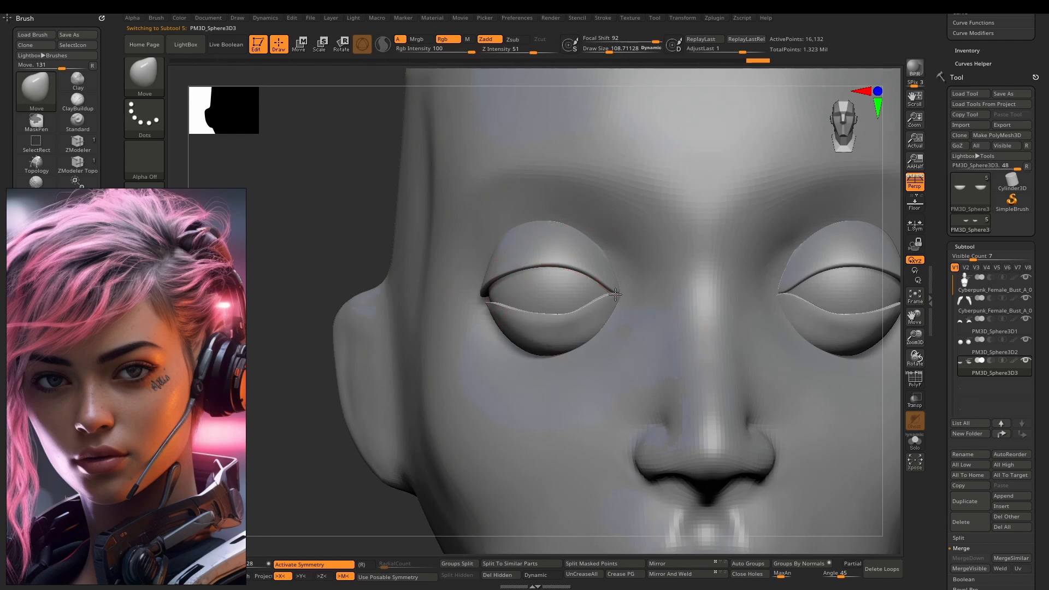
pyautogui.moveTo(615, 295); pyautogui.dragTo(618, 294)
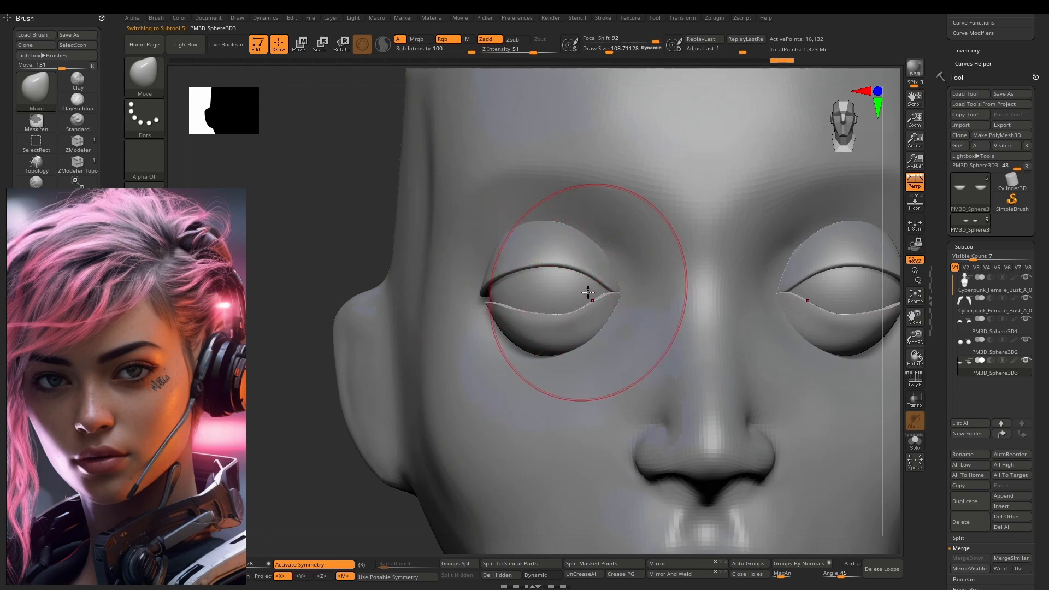
pyautogui.moveTo(611, 298); pyautogui.dragTo(437, 304, button='right')
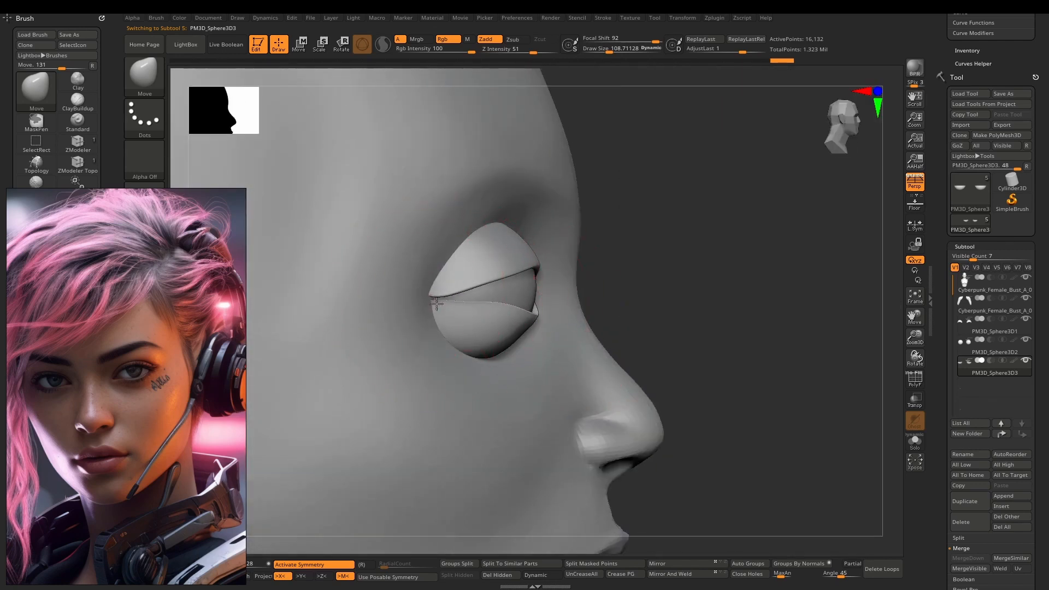
pyautogui.moveTo(428, 296); pyautogui.dragTo(485, 265, button='right')
pyautogui.press('shift')
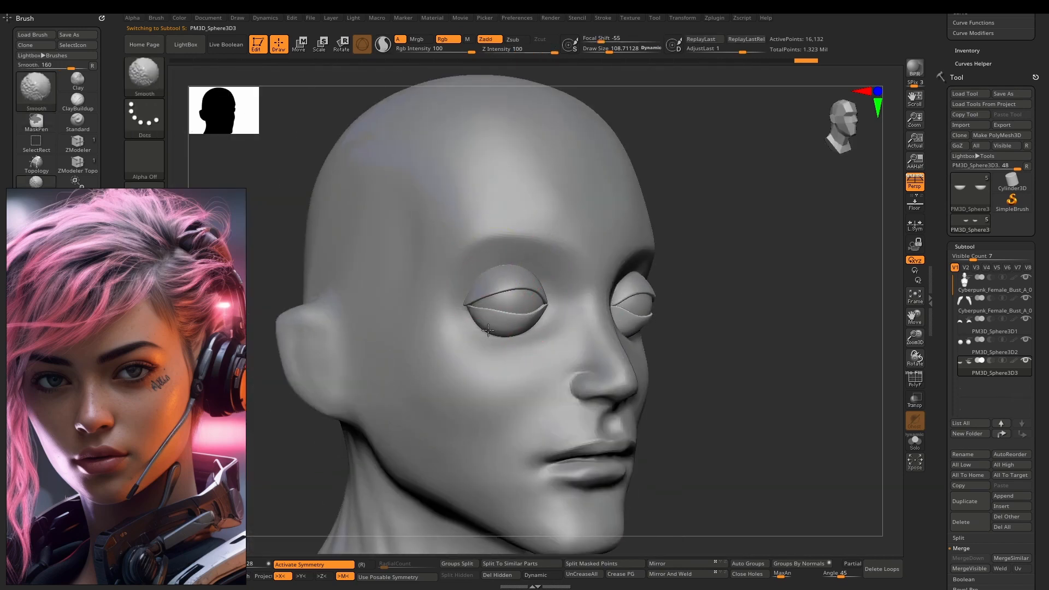
pyautogui.moveTo(503, 328)
pyautogui.mouseDown(button='right')
pyautogui.moveTo(496, 304)
pyautogui.moveTo(503, 339)
pyautogui.mouseUp(button='right')
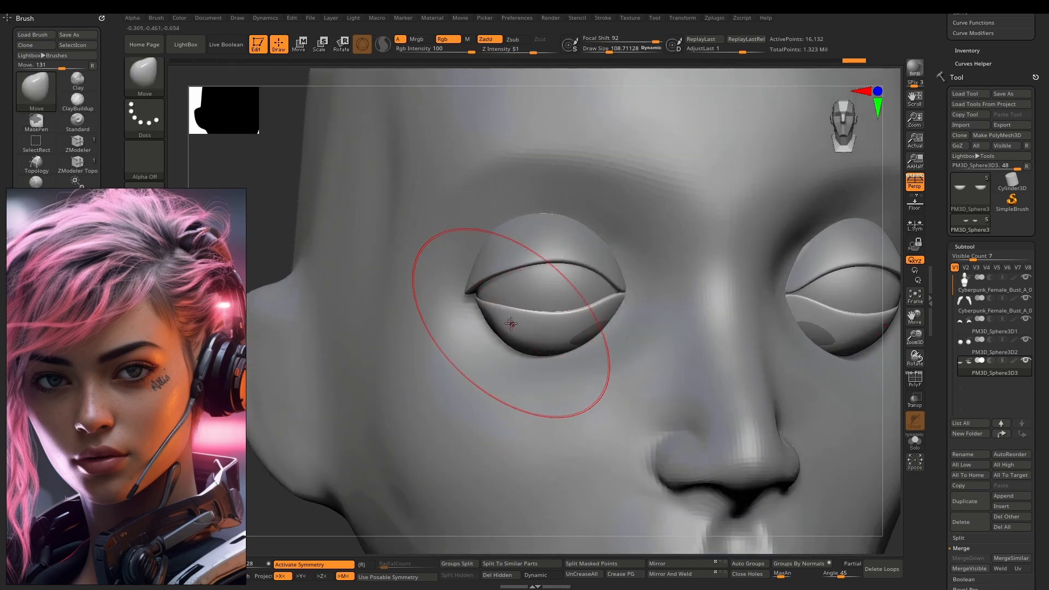
# Step: Undo the last stroke, then reshape the lower eyelid's outer side and raise its outer corner at a Move draw size of about 124
pyautogui.hotkey('ctrl', 'z')
pyautogui.press('space')
pyautogui.moveTo(519, 322); pyautogui.dragTo(490, 332)
pyautogui.moveTo(492, 333); pyautogui.dragTo(529, 336, button='right')
pyautogui.moveTo(527, 340); pyautogui.dragTo(483, 332)
pyautogui.moveTo(492, 333); pyautogui.dragTo(450, 334, button='right')
pyautogui.moveTo(561, 335)
pyautogui.mouseDown(button='right')
pyautogui.moveTo(577, 331)
pyautogui.moveTo(557, 304)
pyautogui.moveTo(529, 316)
pyautogui.moveTo(485, 307)
pyautogui.mouseUp(button='right')
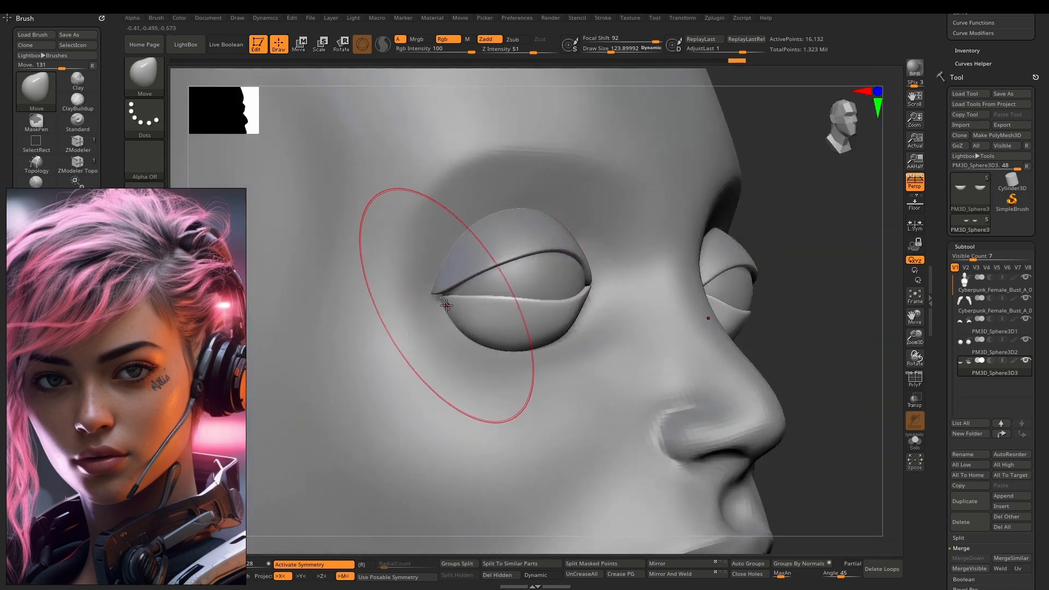
pyautogui.moveTo(446, 306); pyautogui.dragTo(445, 301)
pyautogui.moveTo(509, 300)
pyautogui.mouseDown(button='right')
pyautogui.moveTo(481, 286)
pyautogui.moveTo(541, 181)
pyautogui.moveTo(545, 195)
pyautogui.mouseUp(button='right')
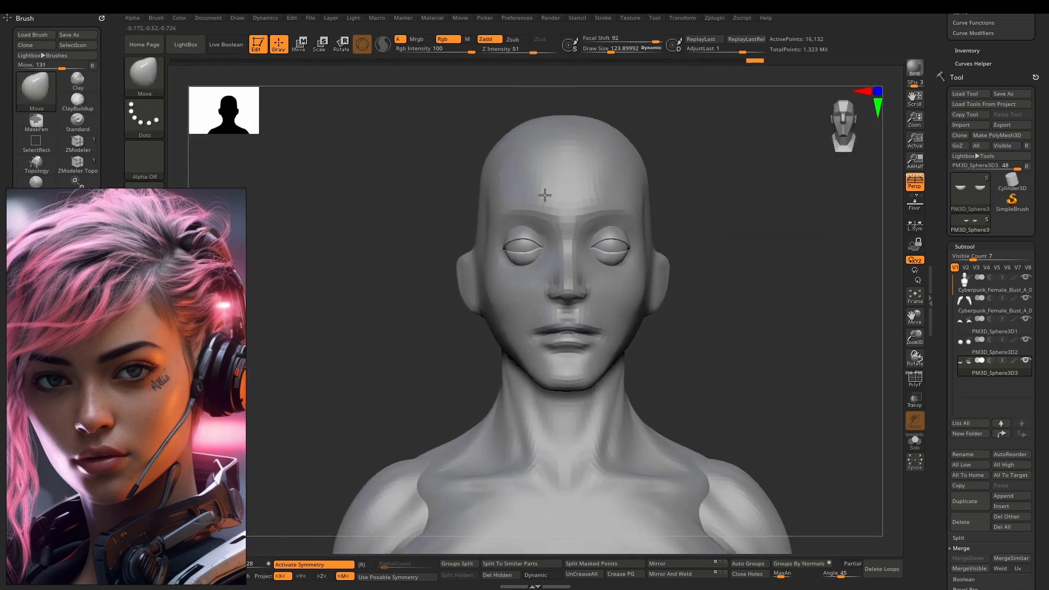
# Step: Select the bust subtool and adjust the face surface beside the inner eye corners with the Move brush at a draw size of about 77
pyautogui.moveTo(605, 277)
pyautogui.mouseDown(button='right')
pyautogui.moveTo(571, 268)
pyautogui.moveTo(608, 232)
pyautogui.moveTo(618, 302)
pyautogui.moveTo(583, 291)
pyautogui.mouseUp(button='right')
pyautogui.keyDown('alt'); pyautogui.click(583, 297); pyautogui.keyUp('alt')
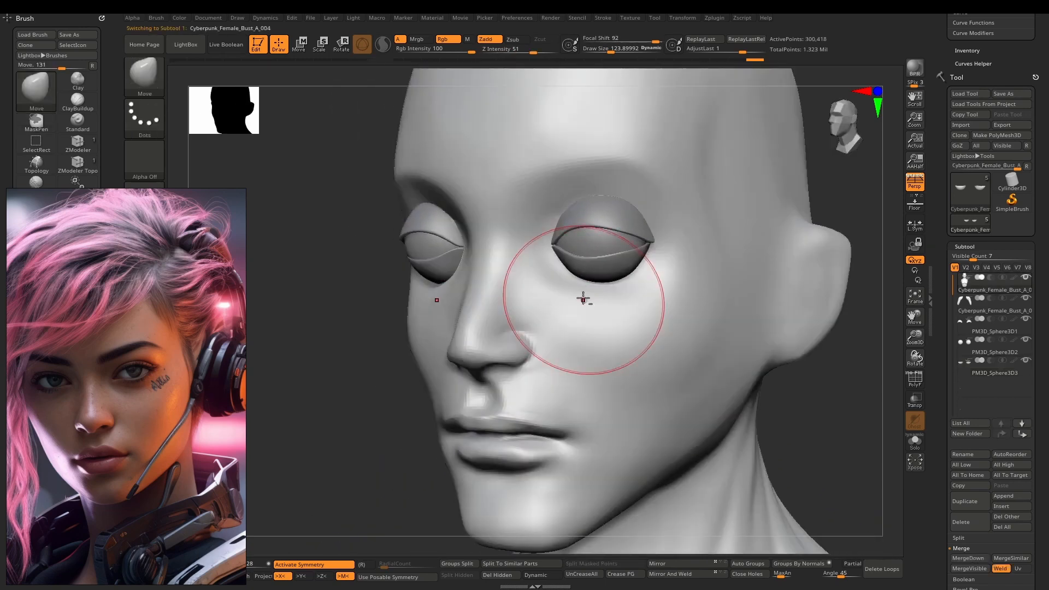
pyautogui.press('space')
pyautogui.moveTo(580, 277); pyautogui.dragTo(572, 276)
pyautogui.moveTo(562, 265); pyautogui.dragTo(589, 247, button='right')
pyautogui.press('space')
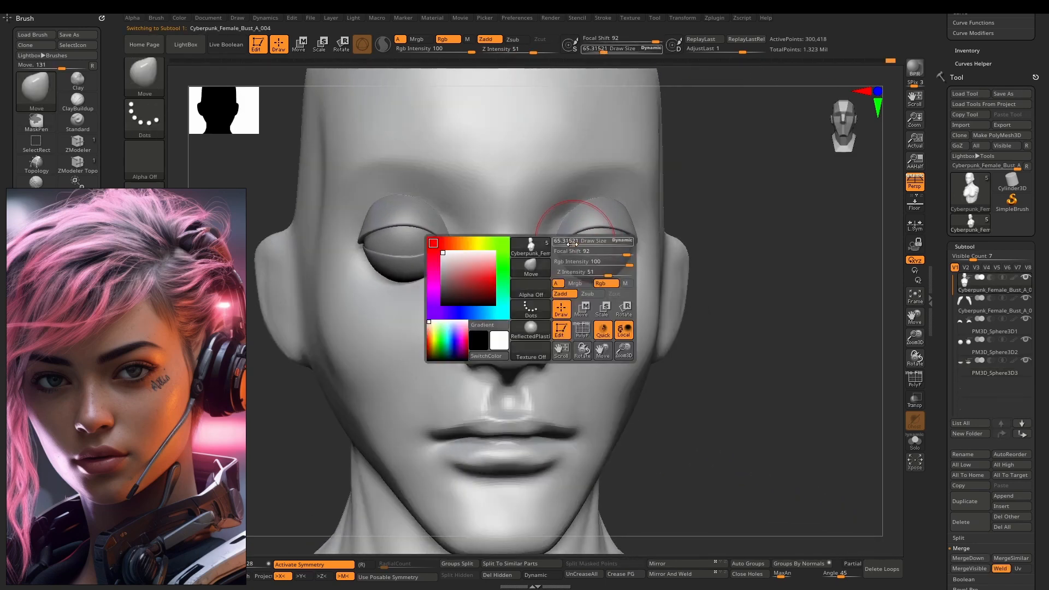
pyautogui.moveTo(579, 242); pyautogui.dragTo(574, 242)
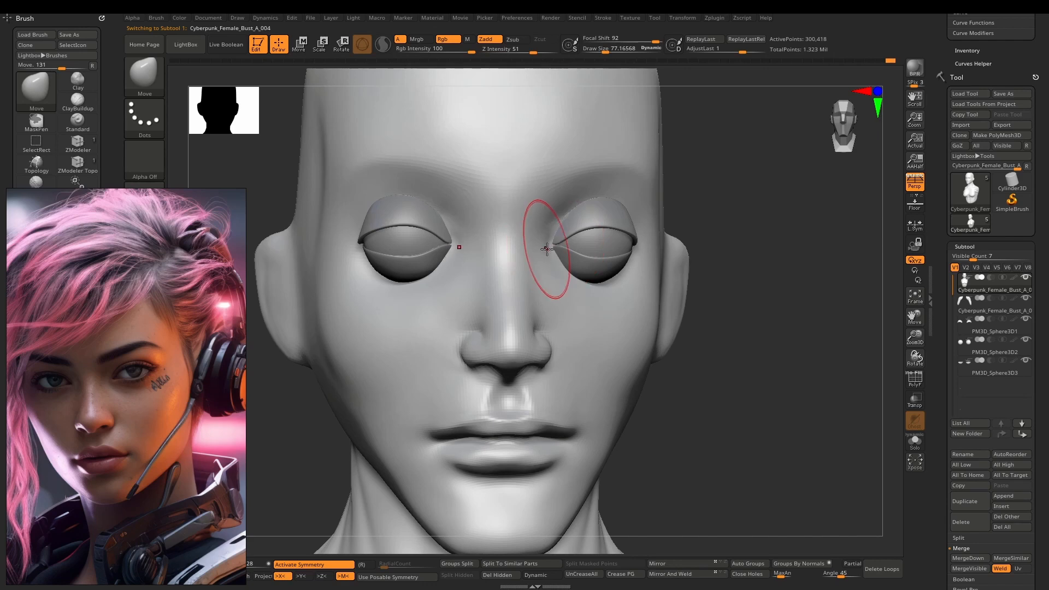
pyautogui.moveTo(542, 273); pyautogui.dragTo(561, 242, button='right')
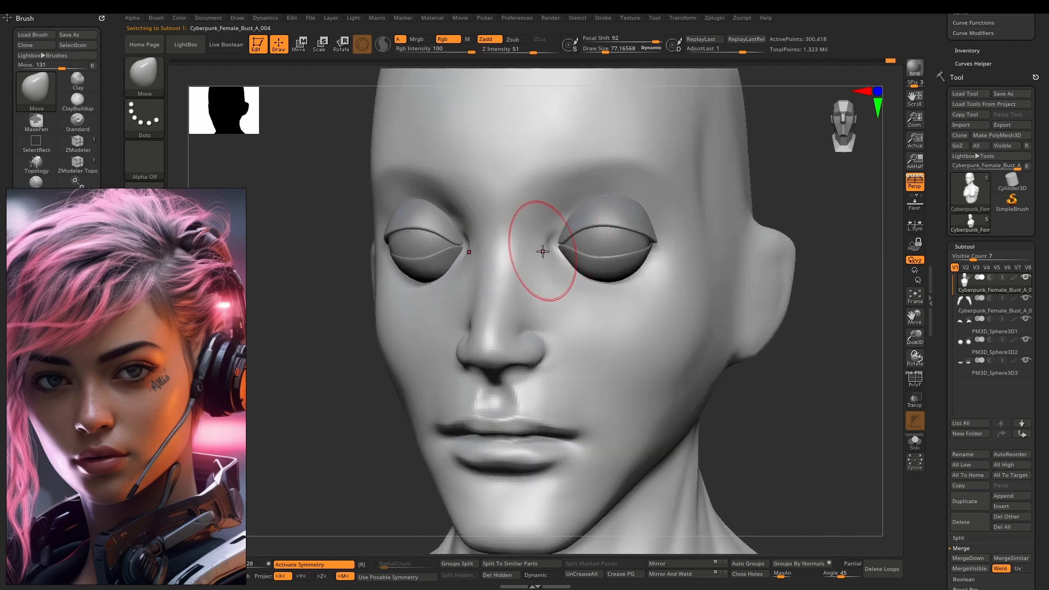
# Step: Build up the surface between the nose bridge and inner eye corners with the ClayBuildup brush, and smooth it
pyautogui.press('b')
pyautogui.press('c')
pyautogui.press('b')
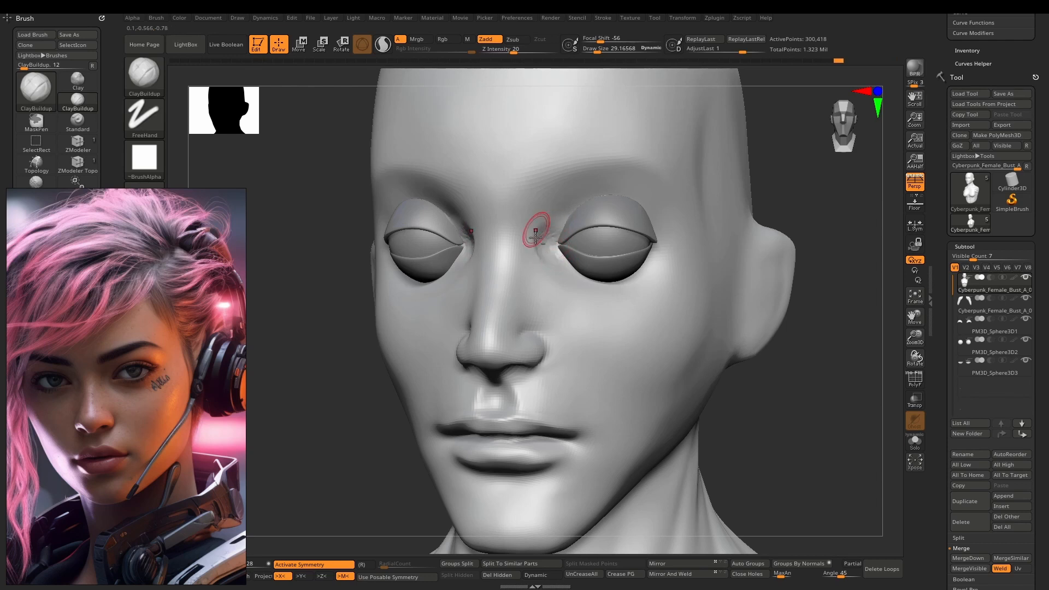
pyautogui.press('shift')
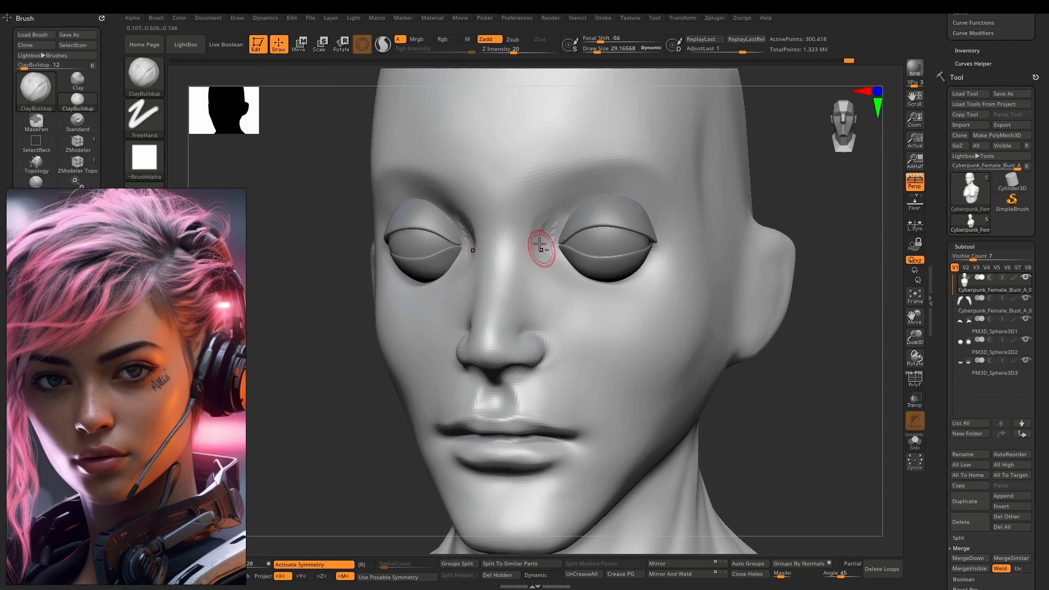
pyautogui.keyDown('shift'); pyautogui.moveTo(549, 233); pyautogui.dragTo(539, 266); pyautogui.keyUp('shift')
pyautogui.moveTo(511, 263)
pyautogui.mouseDown(button='right')
pyautogui.moveTo(522, 258)
pyautogui.moveTo(515, 169)
pyautogui.moveTo(492, 118)
pyautogui.mouseUp(button='right')
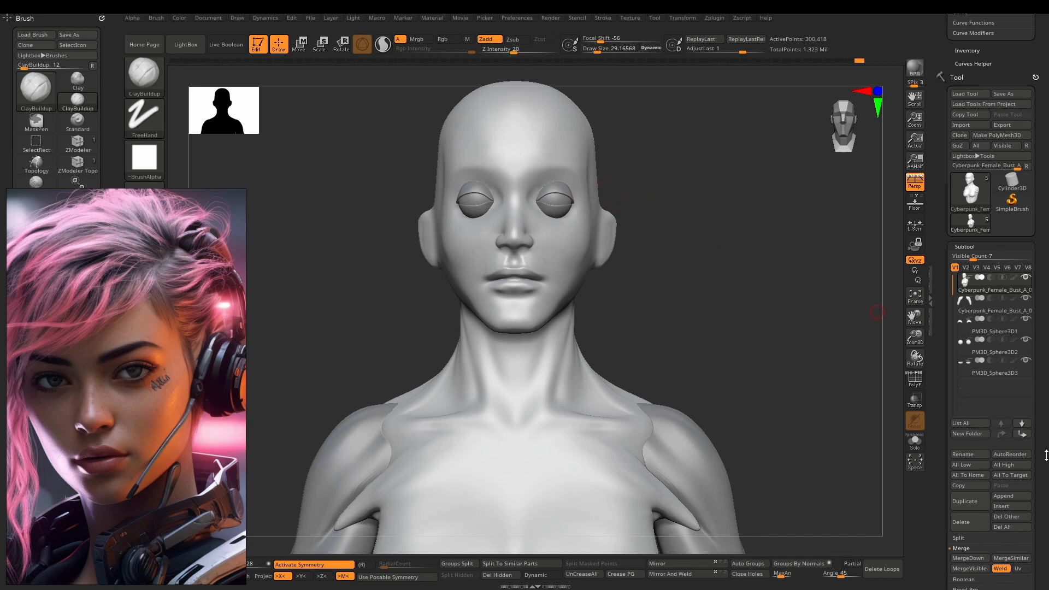
# Step: Duplicate the bust subtool and move the copy to the start of the subtool list
pyautogui.click(980, 500)
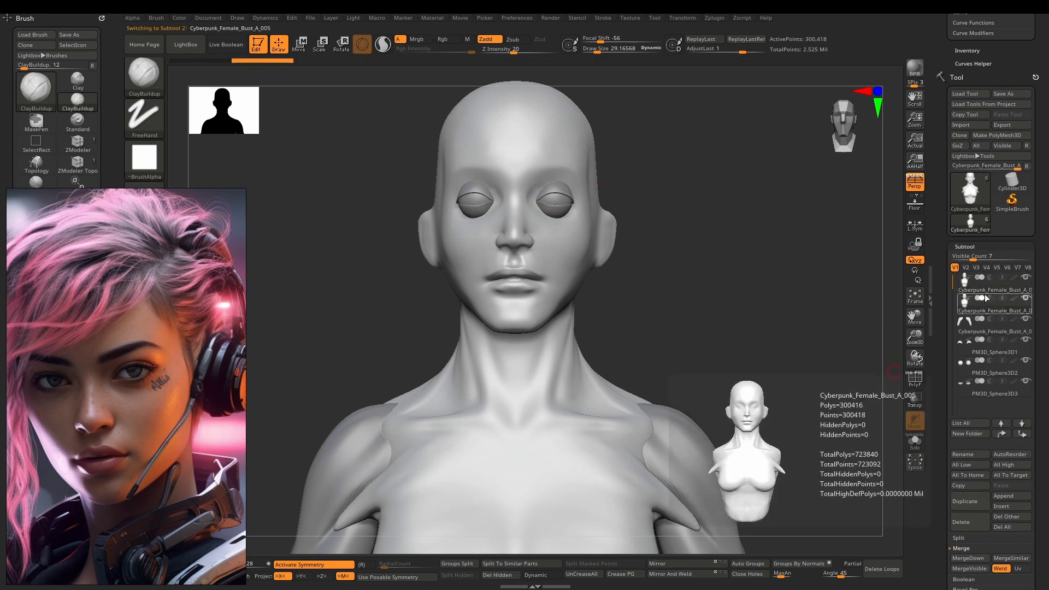
pyautogui.moveTo(992, 334)
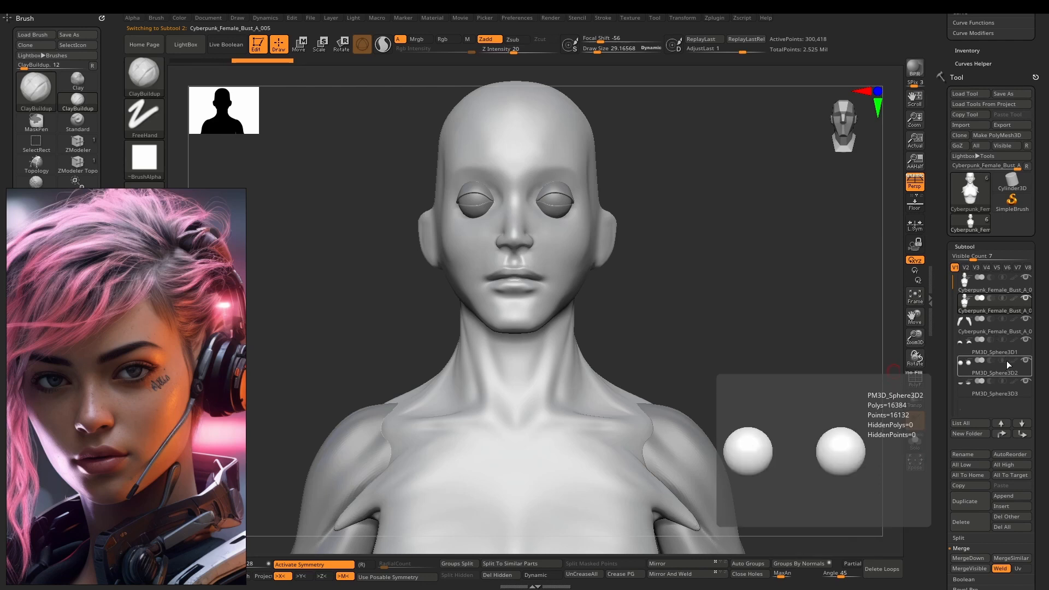
pyautogui.keyDown('shift'); pyautogui.click(1002, 434); pyautogui.keyUp('shift')
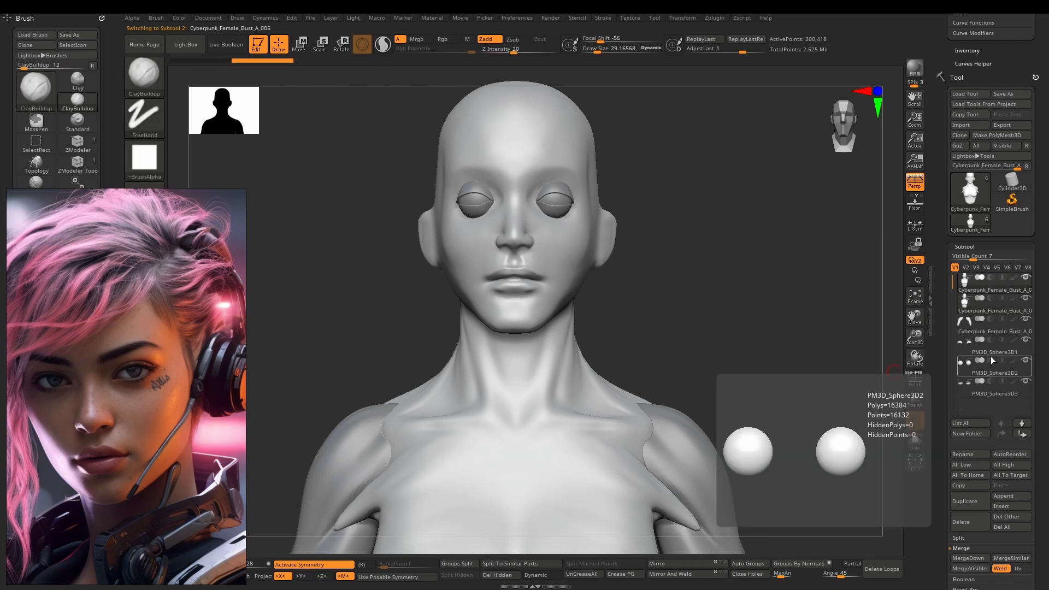
# Step: Move the upper eyelids PM3D_Sphere3D1 and the lower eyelids PM3D_Sphere3D3 above the bust in the subtool list
pyautogui.click(994, 355)
pyautogui.keyDown('shift'); pyautogui.click(1004, 433); pyautogui.keyUp('shift')
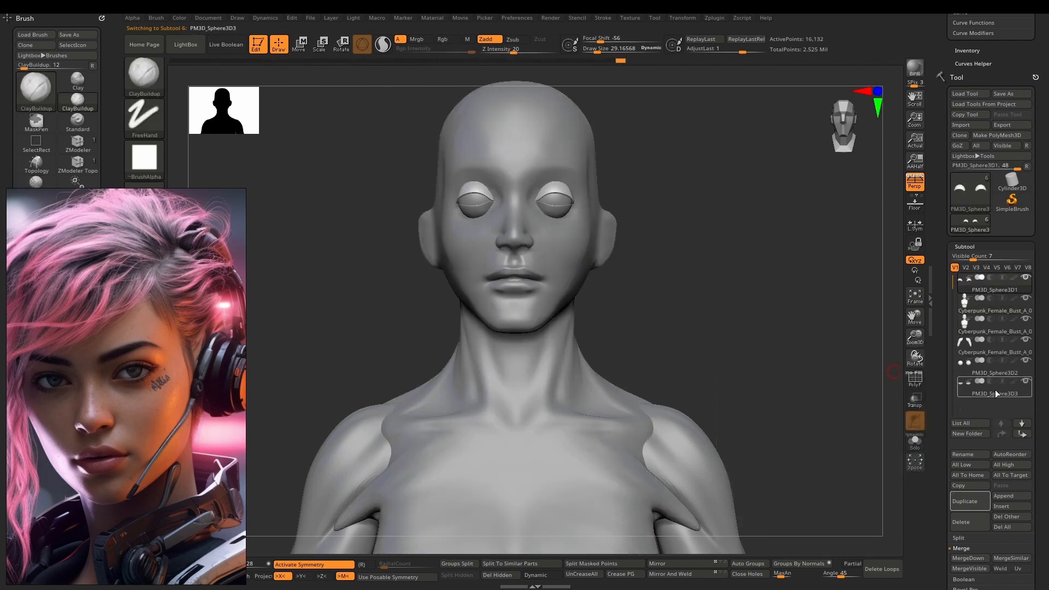
pyautogui.click(995, 389)
pyautogui.keyDown('shift'); pyautogui.click(1002, 434); pyautogui.keyUp('shift')
# Step: Merge the lower eyelids down into the upper eyelids, and merge the combined lids down into the bust copy
pyautogui.moveTo(972, 310)
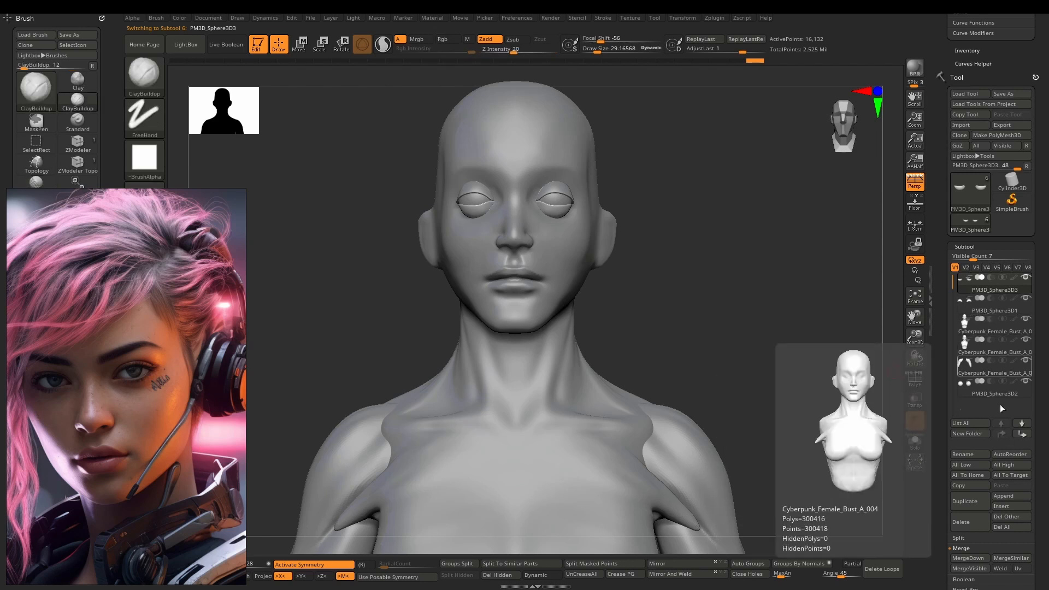
pyautogui.scroll(-2, 983, 481)
pyautogui.click(976, 523)
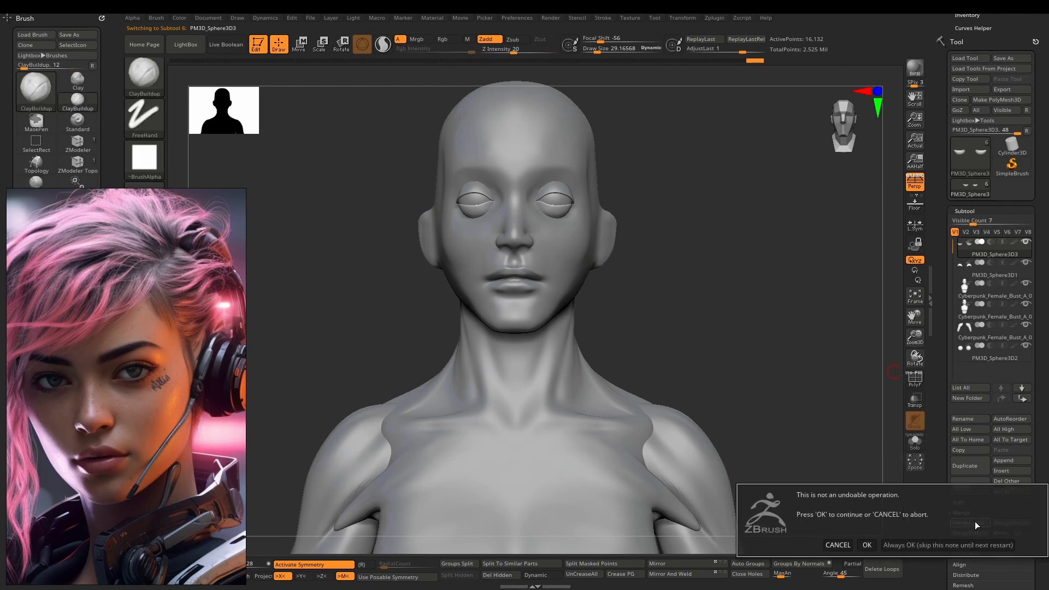
pyautogui.click(873, 541)
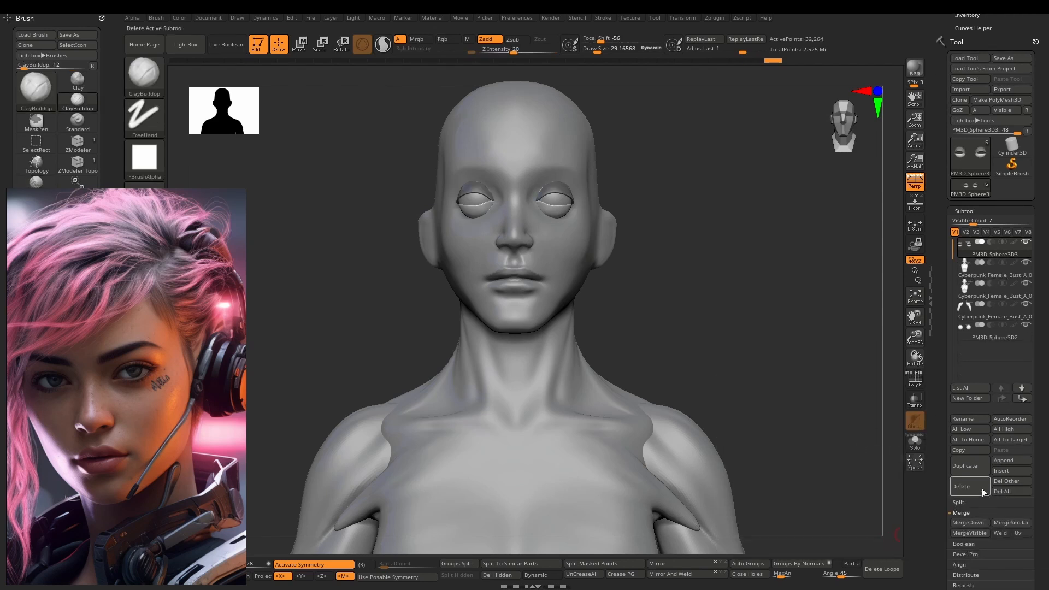
pyautogui.click(976, 523)
pyautogui.click(870, 543)
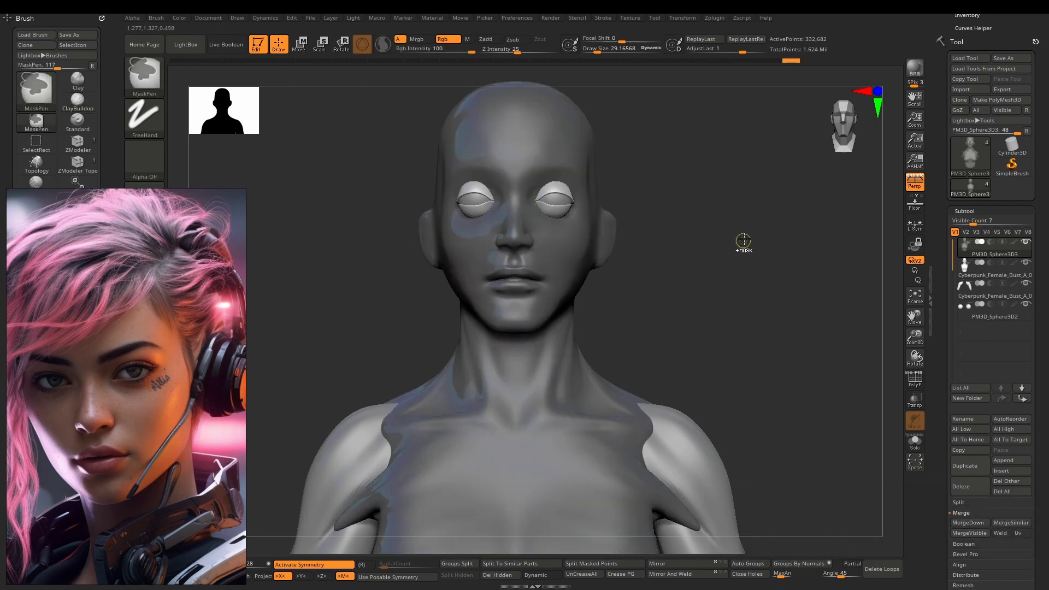
# Step: Clear the mask from the merged bust
pyautogui.keyDown('ctrl'); pyautogui.moveTo(742, 241); pyautogui.dragTo(756, 254); pyautogui.keyUp('ctrl')
pyautogui.keyDown('alt'); pyautogui.moveTo(536, 218); pyautogui.dragTo(495, 361, button='right'); pyautogui.keyUp('alt')
pyautogui.keyDown('ctrl'); pyautogui.moveTo(495, 360); pyautogui.dragTo(507, 395, button='right'); pyautogui.keyUp('ctrl')
pyautogui.keyDown('alt'); pyautogui.moveTo(507, 395); pyautogui.dragTo(548, 293, button='right'); pyautogui.keyUp('alt')
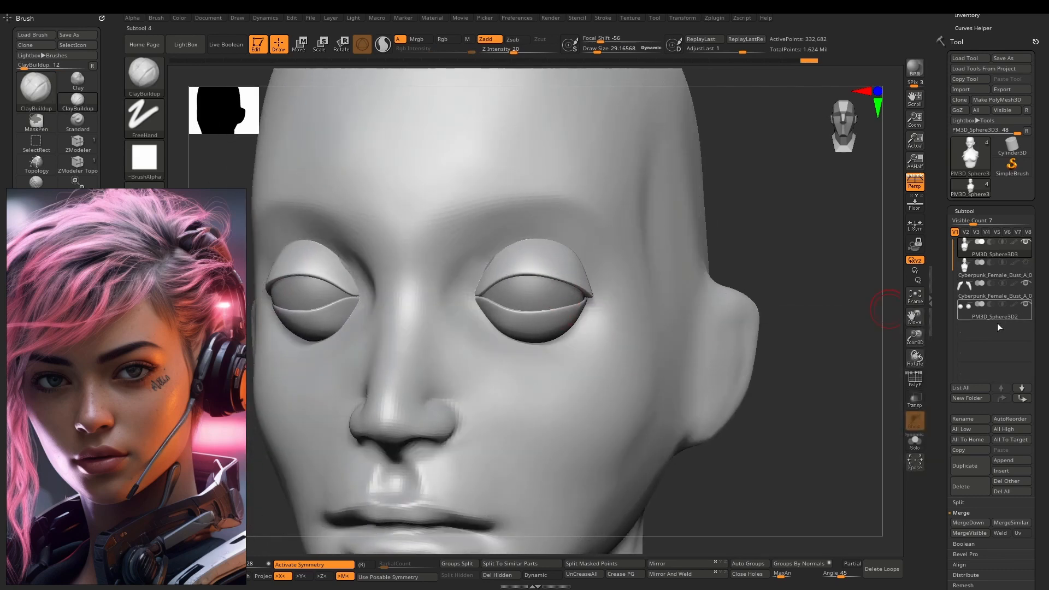
pyautogui.keyDown('shift'); pyautogui.click(1021, 387); pyautogui.keyUp('shift')
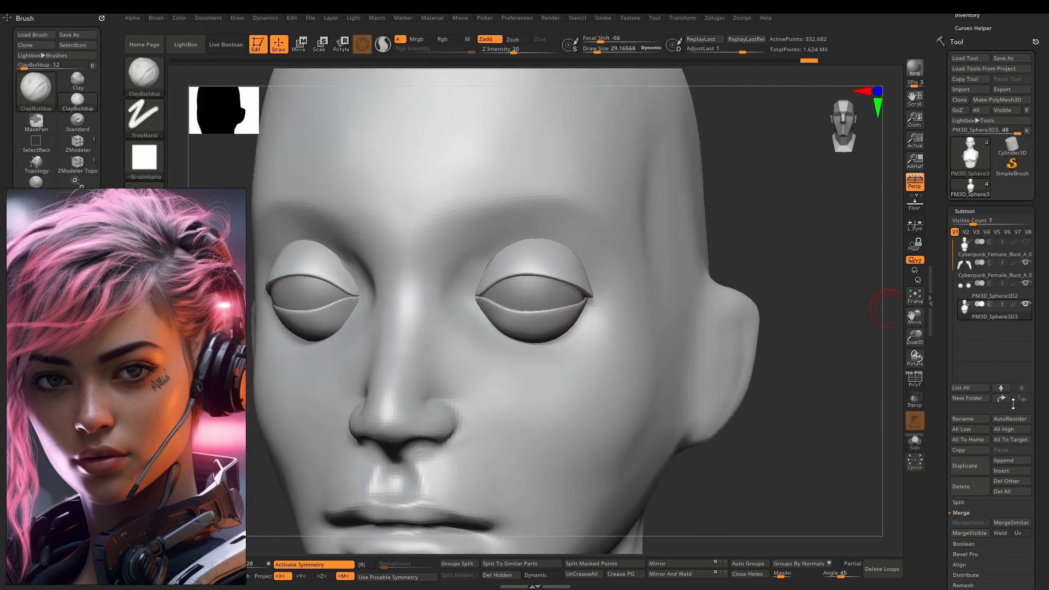
pyautogui.keyDown('shift'); pyautogui.click(1001, 388); pyautogui.keyUp('shift')
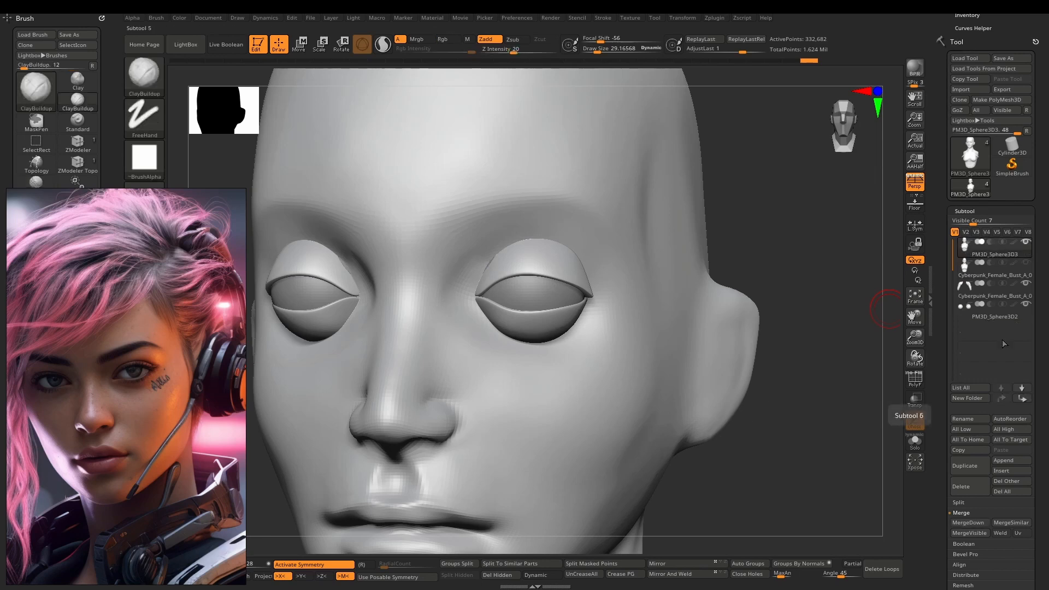
pyautogui.click(991, 273)
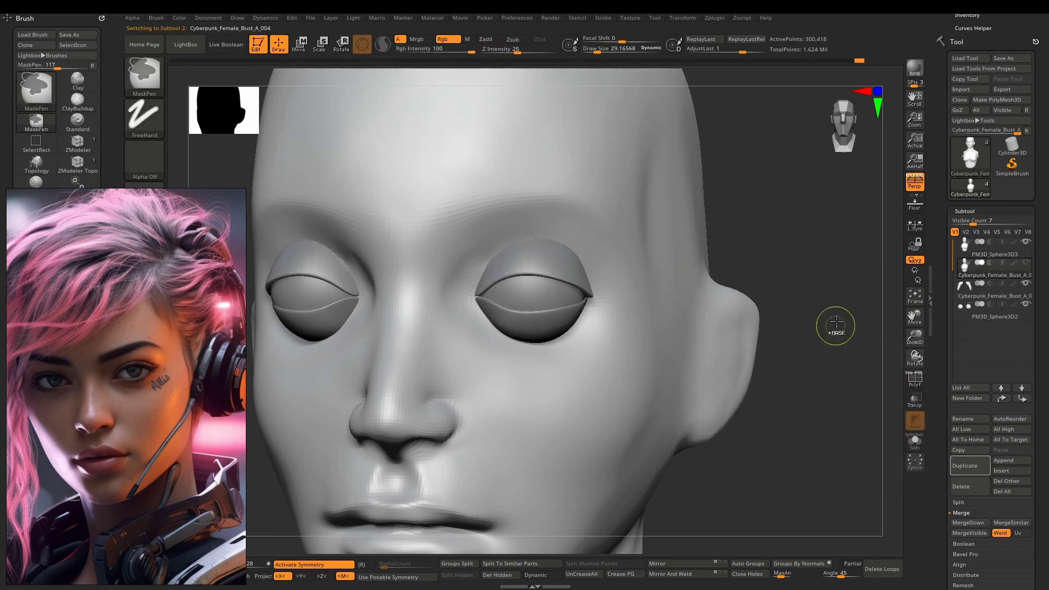
pyautogui.click(992, 254)
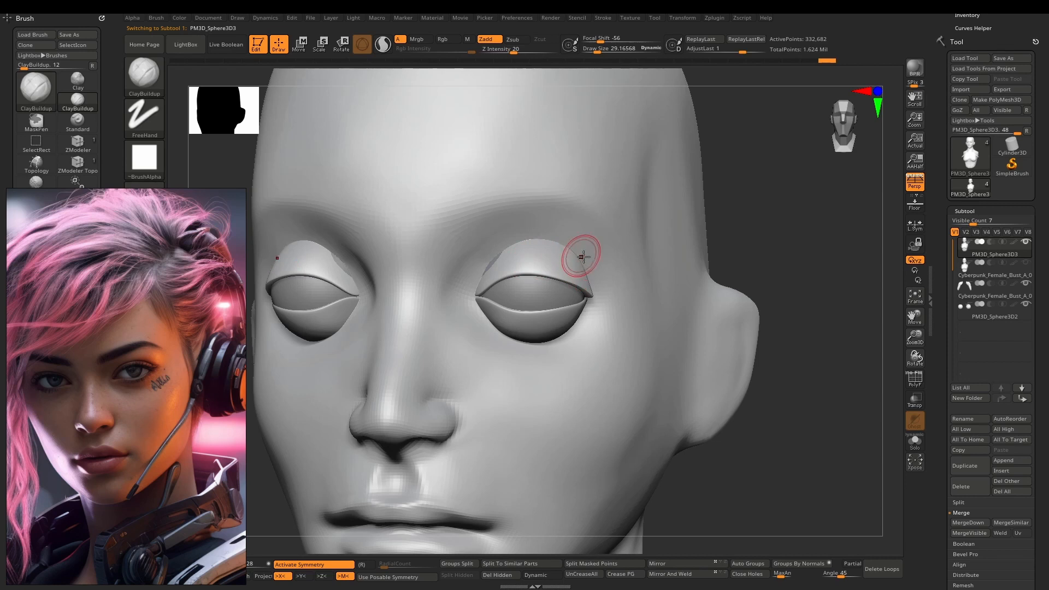
# Step: Build up the surface between the upper eyelids and the brows with the ClayBuildup brush, from the inner to the outer eye corners
pyautogui.moveTo(600, 256)
pyautogui.mouseDown()
pyautogui.moveTo(604, 267)
pyautogui.moveTo(591, 267)
pyautogui.moveTo(546, 227)
pyautogui.moveTo(530, 245)
pyautogui.mouseUp()
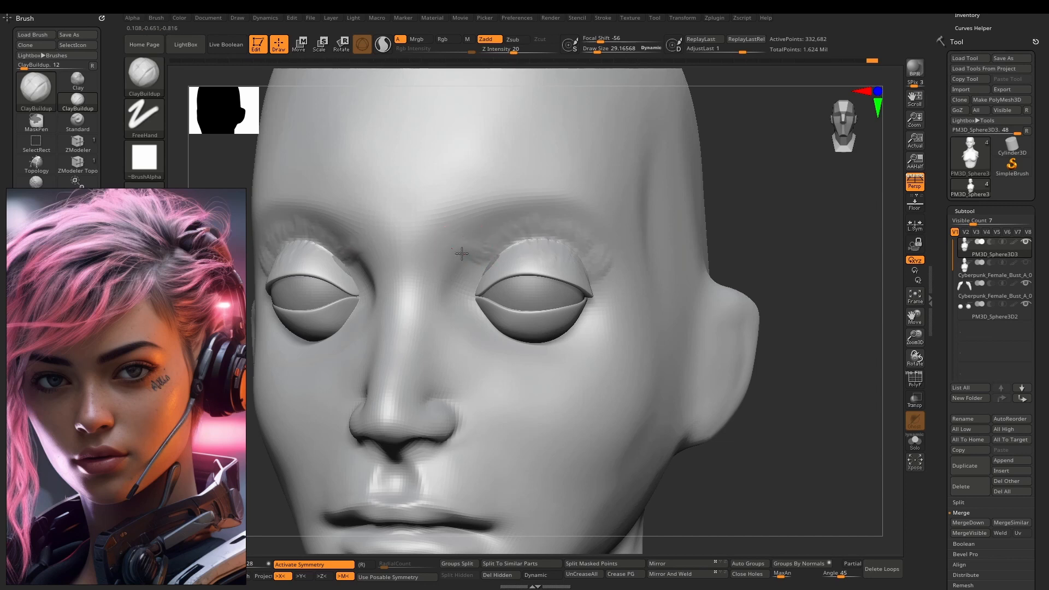
pyautogui.moveTo(462, 254)
pyautogui.mouseDown()
pyautogui.moveTo(440, 258)
pyautogui.moveTo(468, 272)
pyautogui.mouseUp()
pyautogui.moveTo(466, 256)
pyautogui.mouseDown()
pyautogui.moveTo(517, 215)
pyautogui.moveTo(546, 238)
pyautogui.moveTo(573, 230)
pyautogui.moveTo(594, 286)
pyautogui.moveTo(610, 286)
pyautogui.mouseUp()
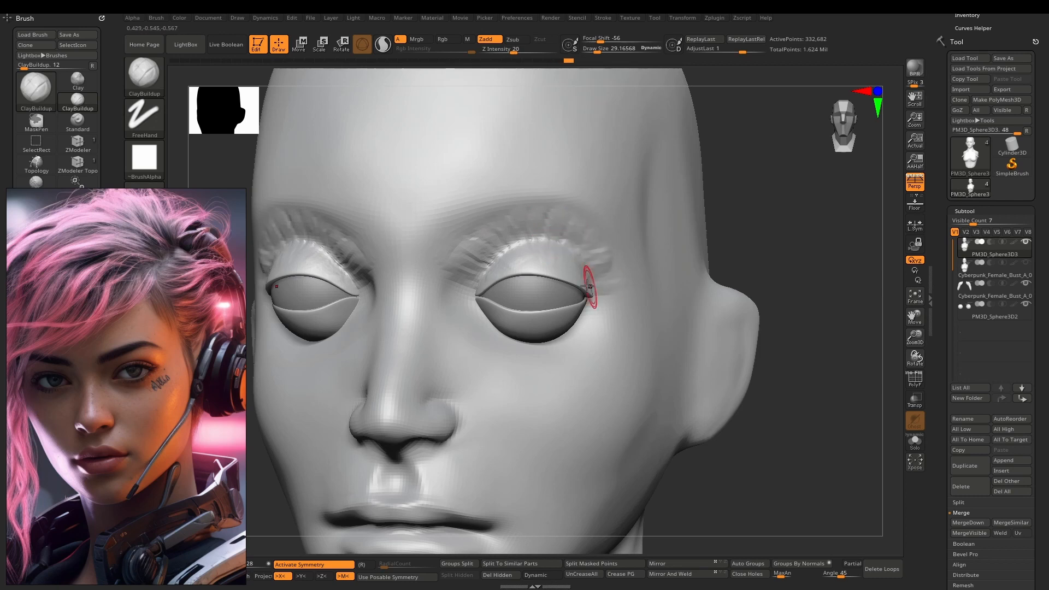
pyautogui.moveTo(612, 283); pyautogui.dragTo(564, 276, button='right')
pyautogui.moveTo(587, 283)
pyautogui.mouseDown()
pyautogui.moveTo(617, 283)
pyautogui.moveTo(625, 258)
pyautogui.moveTo(557, 270)
pyautogui.moveTo(590, 234)
pyautogui.moveTo(546, 255)
pyautogui.moveTo(532, 223)
pyautogui.moveTo(519, 239)
pyautogui.moveTo(494, 234)
pyautogui.moveTo(466, 265)
pyautogui.mouseUp()
pyautogui.moveTo(464, 267); pyautogui.dragTo(507, 282, button='right')
pyautogui.moveTo(463, 281)
pyautogui.mouseDown()
pyautogui.moveTo(469, 287)
pyautogui.moveTo(466, 279)
pyautogui.moveTo(521, 238)
pyautogui.mouseUp()
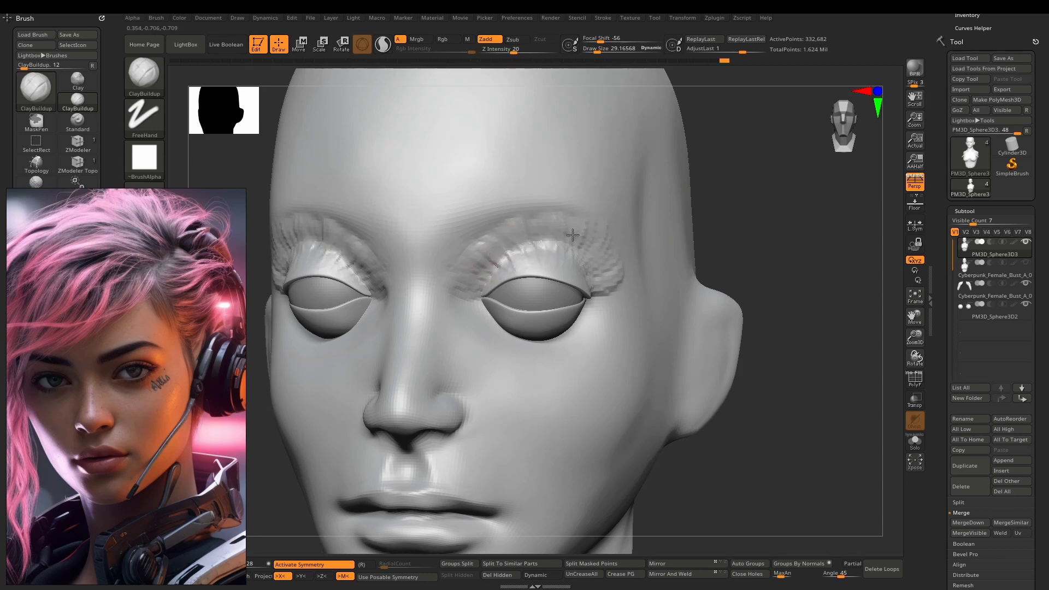
# Step: Smooth the built-up clay above and around the upper eyelids so the lids blend into the brow area
pyautogui.moveTo(601, 293)
pyautogui.keyDown('shift'); pyautogui.mouseDown()
pyautogui.moveTo(625, 286)
pyautogui.moveTo(613, 281)
pyautogui.mouseUp(); pyautogui.keyUp('shift')
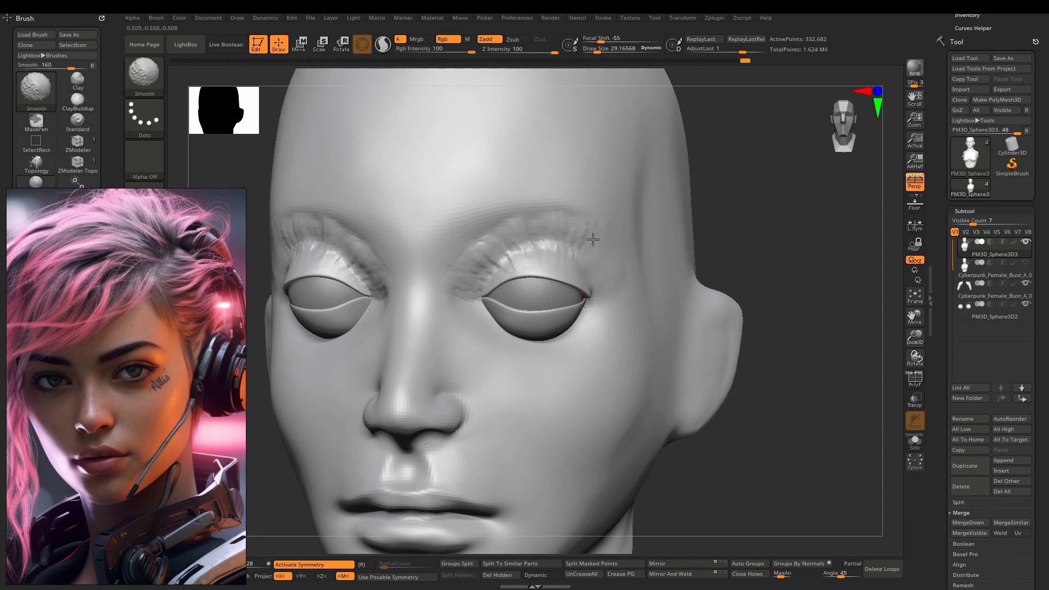
pyautogui.keyDown('shift'); pyautogui.moveTo(562, 222); pyautogui.dragTo(491, 258); pyautogui.keyUp('shift')
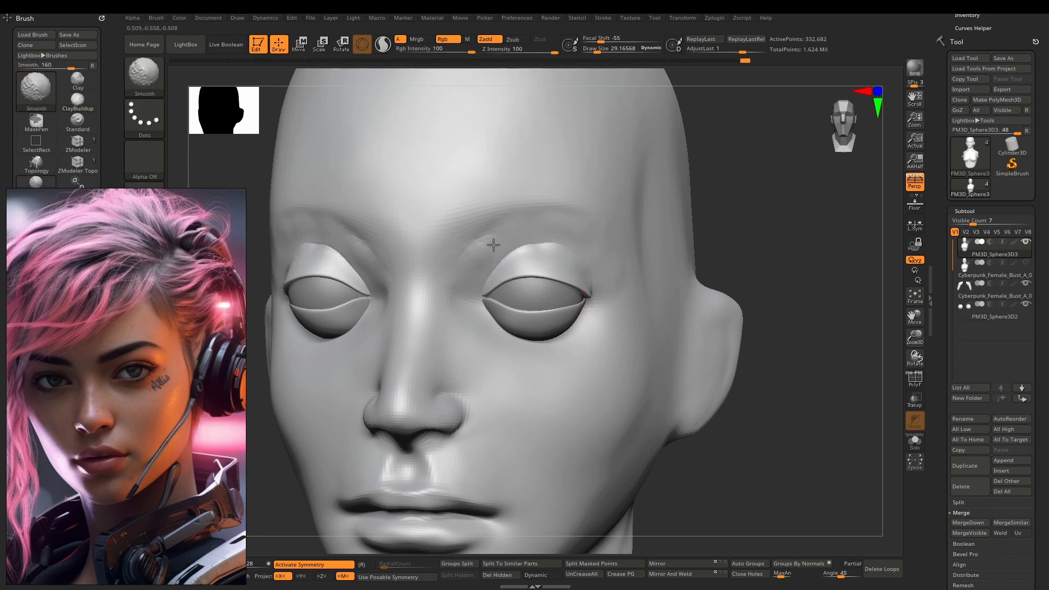
pyautogui.keyDown('alt'); pyautogui.moveTo(449, 274); pyautogui.dragTo(487, 224, button='right'); pyautogui.keyUp('alt')
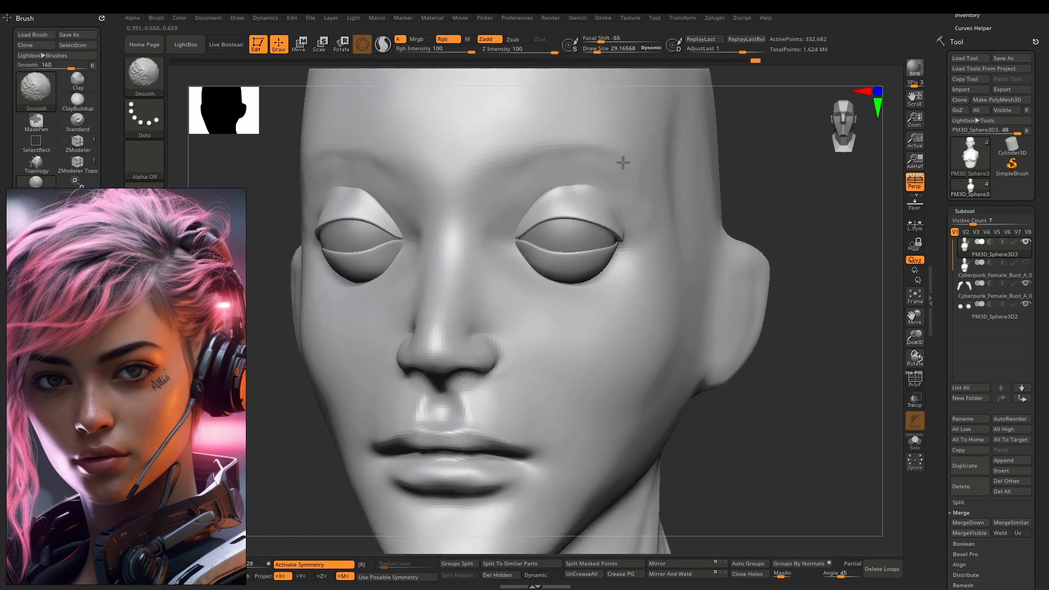
pyautogui.moveTo(572, 194)
pyautogui.keyDown('ctrl'); pyautogui.mouseDown(button='right')
pyautogui.moveTo(599, 203)
pyautogui.moveTo(579, 235)
pyautogui.moveTo(622, 266)
pyautogui.moveTo(732, 233)
pyautogui.mouseUp(button='right'); pyautogui.keyUp('ctrl')
pyautogui.keyDown('alt'); pyautogui.moveTo(623, 294); pyautogui.dragTo(609, 262, button='right'); pyautogui.keyUp('alt')
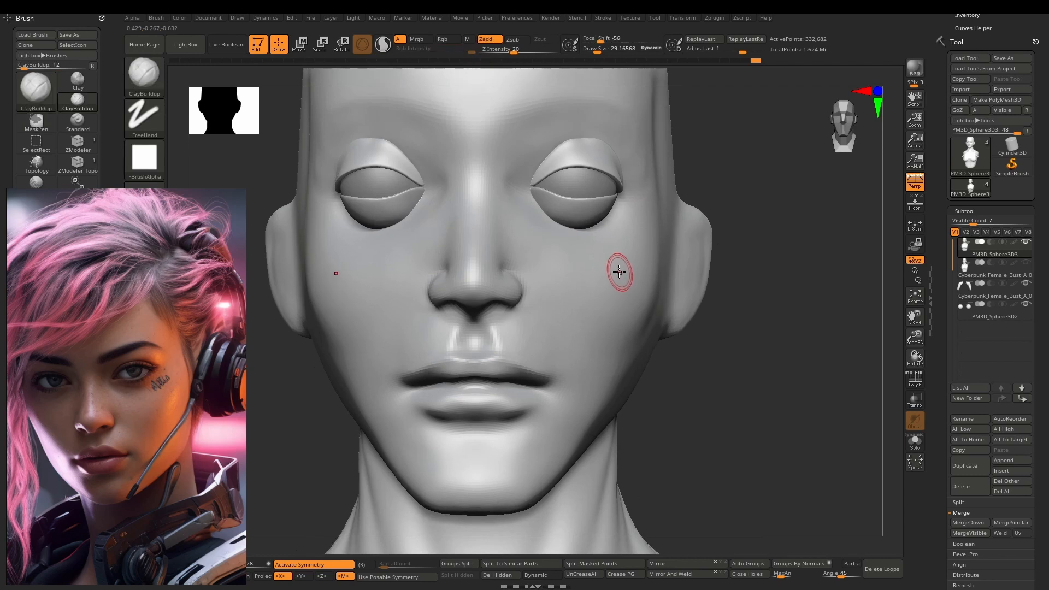
pyautogui.press('d')
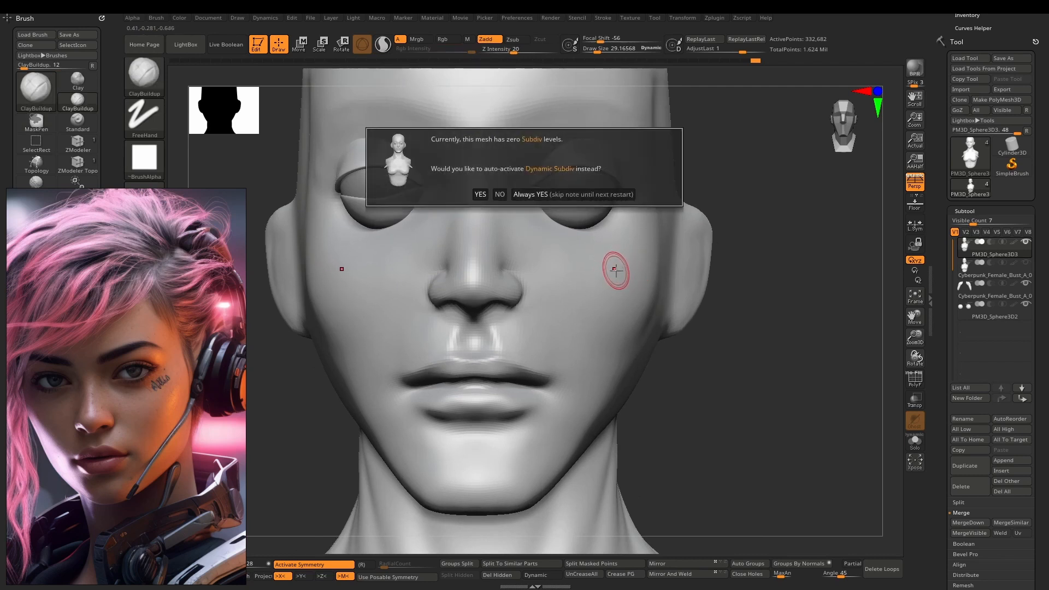
pyautogui.click(500, 195)
pyautogui.press('w')
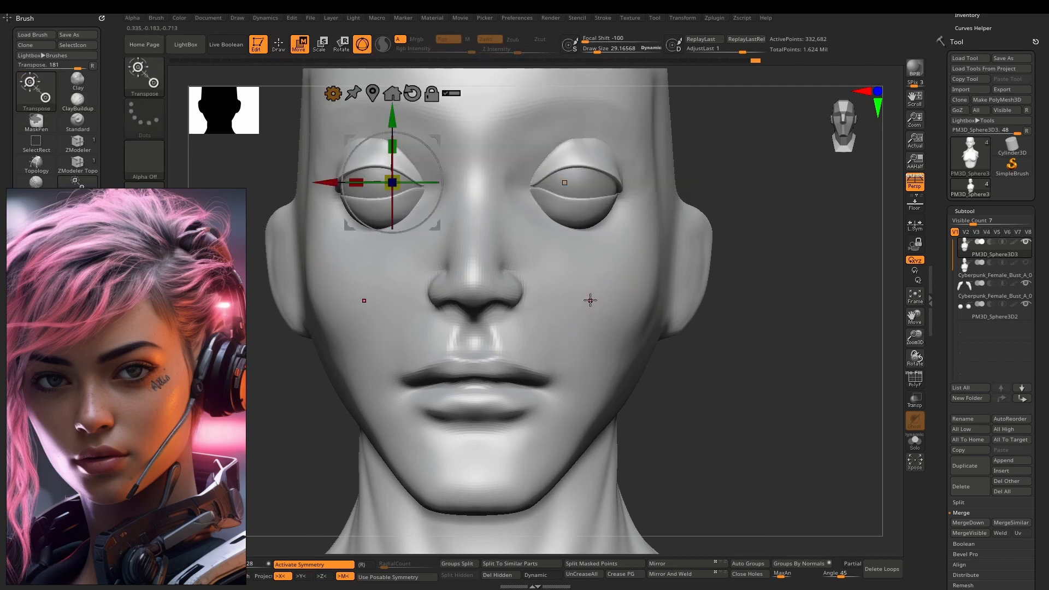
pyautogui.click(331, 94)
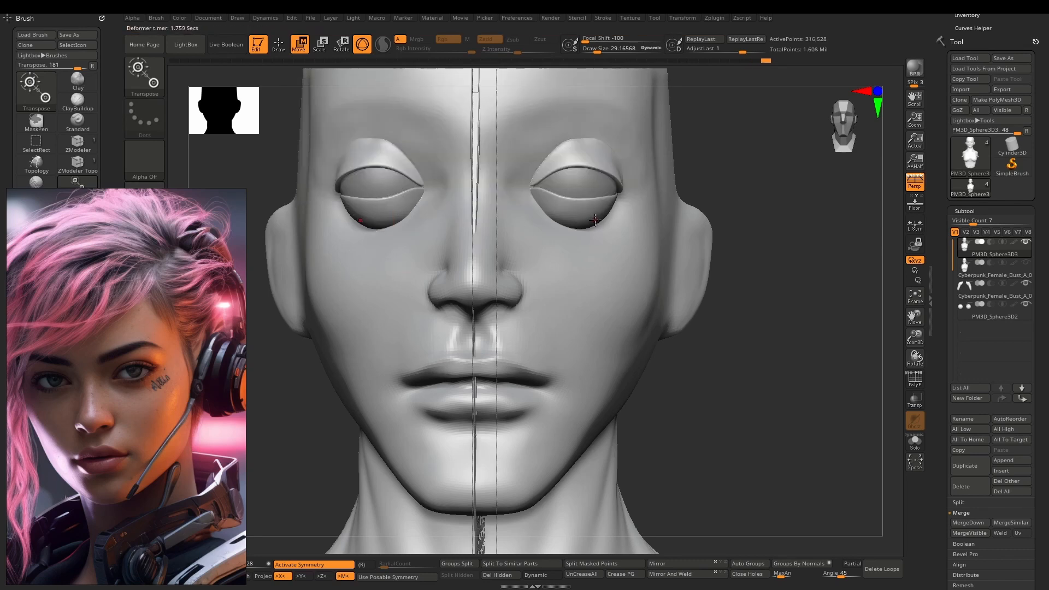
pyautogui.moveTo(590, 203); pyautogui.dragTo(610, 302, button='right')
pyautogui.hotkey('ctrl', 'z')
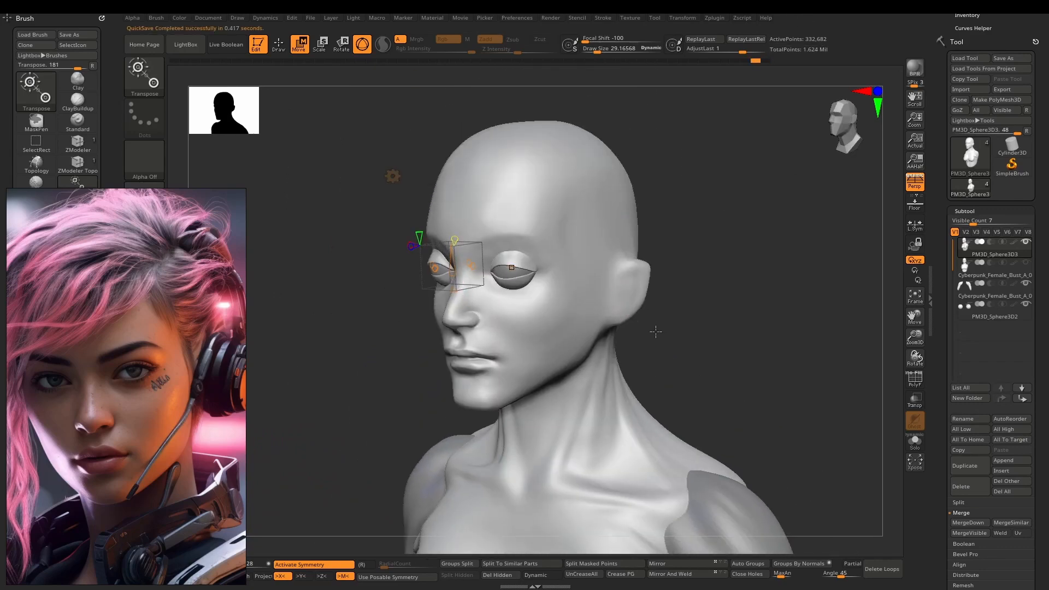
pyautogui.moveTo(655, 332)
pyautogui.mouseDown(button='right')
pyautogui.moveTo(686, 309)
pyautogui.moveTo(682, 278)
pyautogui.moveTo(674, 330)
pyautogui.moveTo(578, 375)
pyautogui.mouseUp(button='right')
pyautogui.press('q')
# Step: Move the reference image off the DynaMesh settings and remesh the merged bust at resolution 504 with Project enabled
pyautogui.keyDown('ctrl'); pyautogui.moveTo(559, 242); pyautogui.dragTo(546, 349, button='right'); pyautogui.keyUp('ctrl')
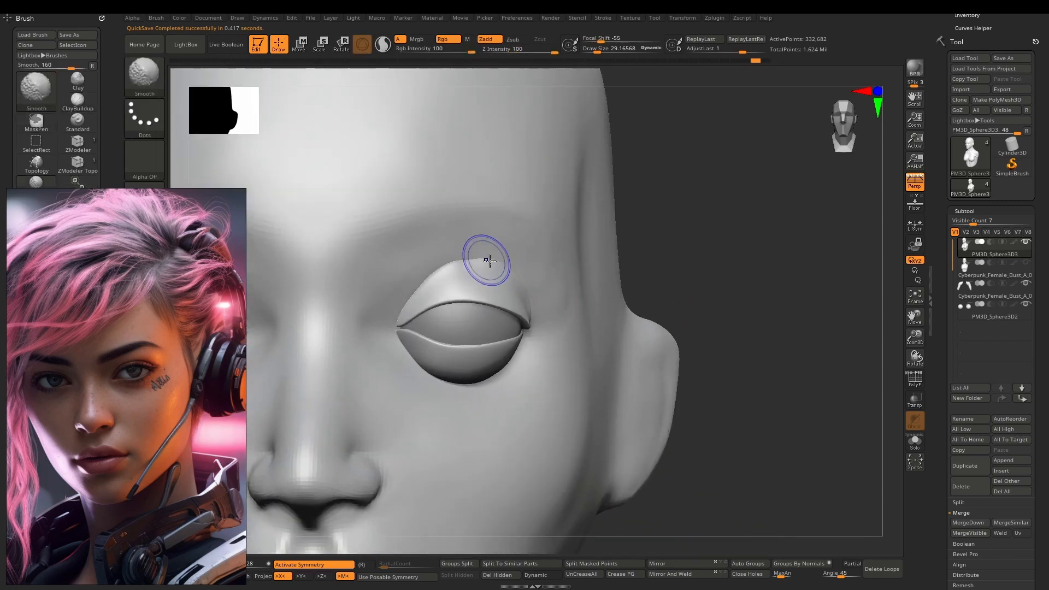
pyautogui.keyDown('ctrl'); pyautogui.moveTo(487, 277); pyautogui.dragTo(522, 213, button='right'); pyautogui.keyUp('ctrl')
pyautogui.moveTo(538, 251); pyautogui.dragTo(492, 238, button='right')
pyautogui.moveTo(552, 211)
pyautogui.keyDown('ctrl'); pyautogui.mouseDown(button='right')
pyautogui.moveTo(562, 274)
pyautogui.moveTo(574, 225)
pyautogui.moveTo(572, 265)
pyautogui.mouseUp(button='right'); pyautogui.keyUp('ctrl')
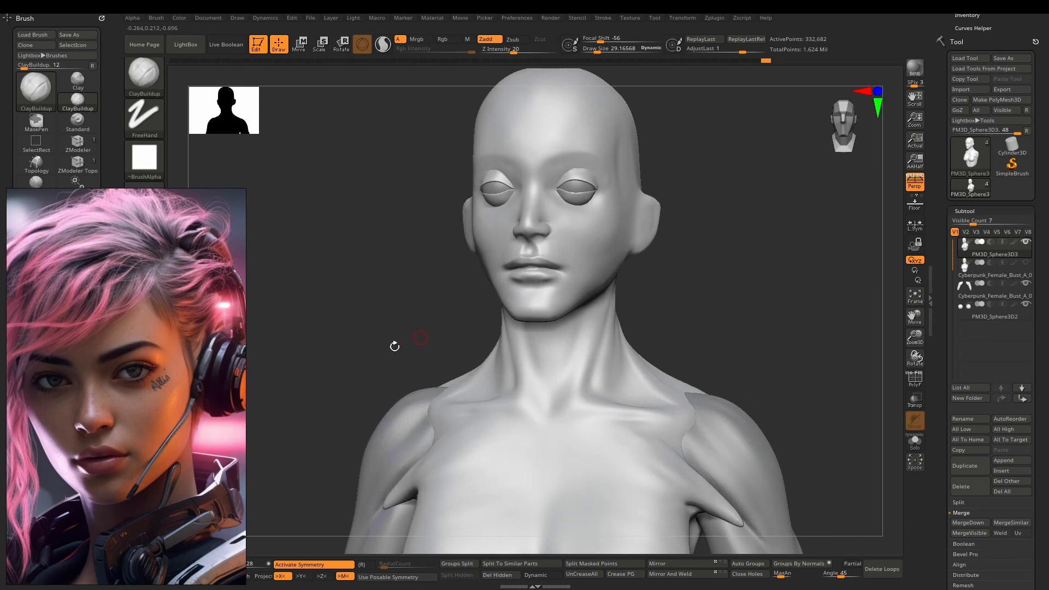
pyautogui.moveTo(180, 373); pyautogui.dragTo(185, 316)
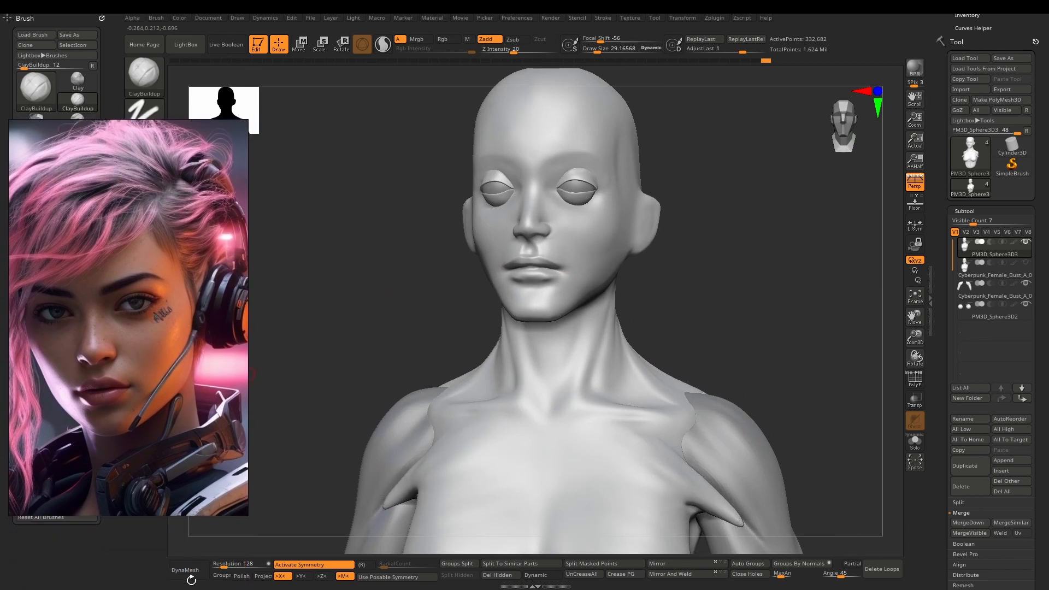
pyautogui.click(232, 564)
pyautogui.write('504')
pyautogui.press('Return')
pyautogui.click(262, 576)
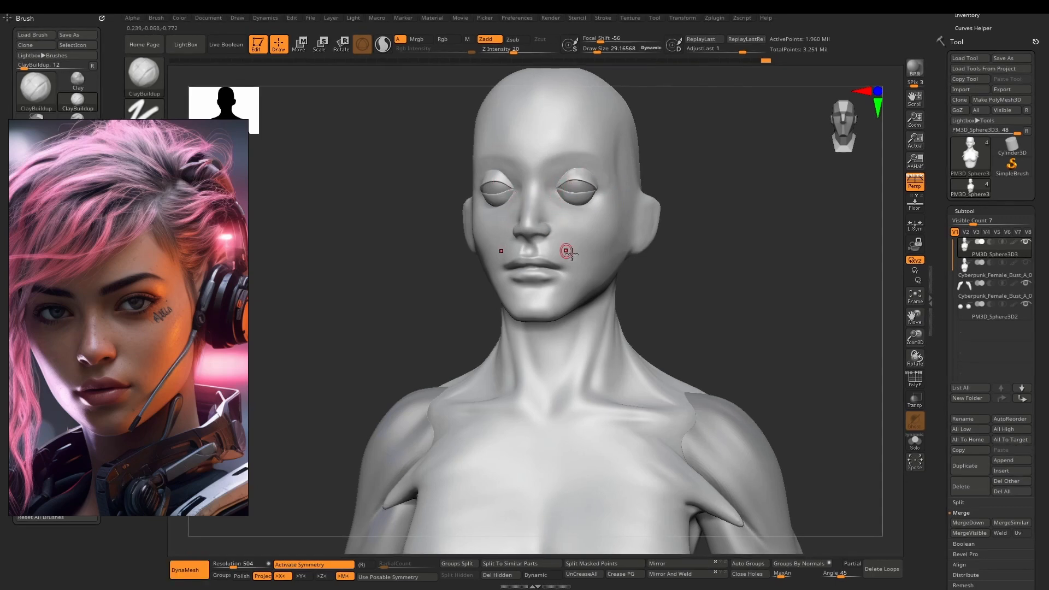
pyautogui.click(917, 384)
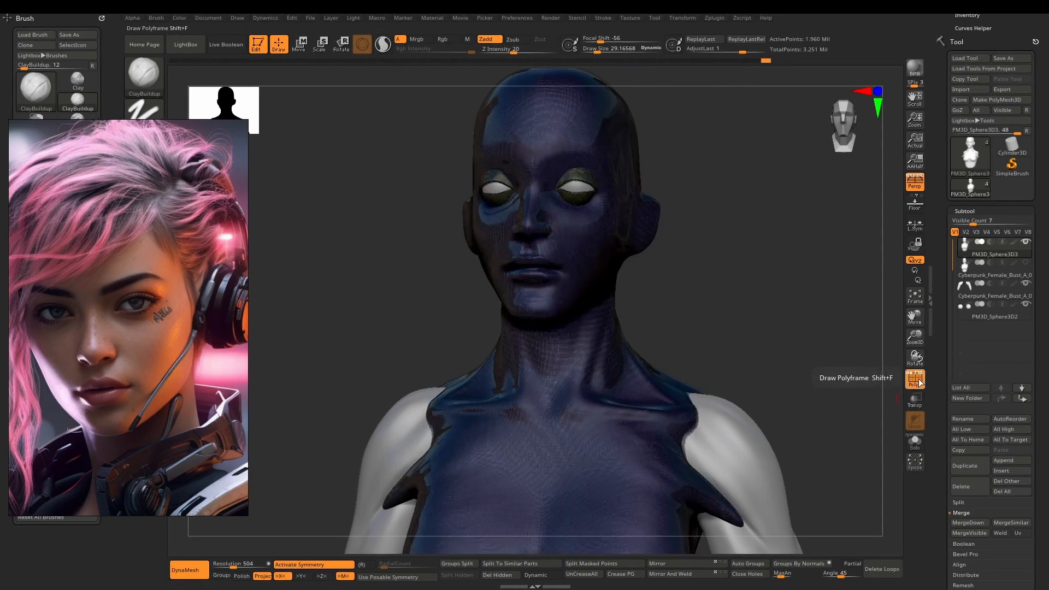
pyautogui.click(916, 382)
# Step: Smooth the jagged seams where the upper and lower eyelids meet the face
pyautogui.keyDown('ctrl'); pyautogui.moveTo(578, 148); pyautogui.dragTo(574, 264, button='right'); pyautogui.keyUp('ctrl')
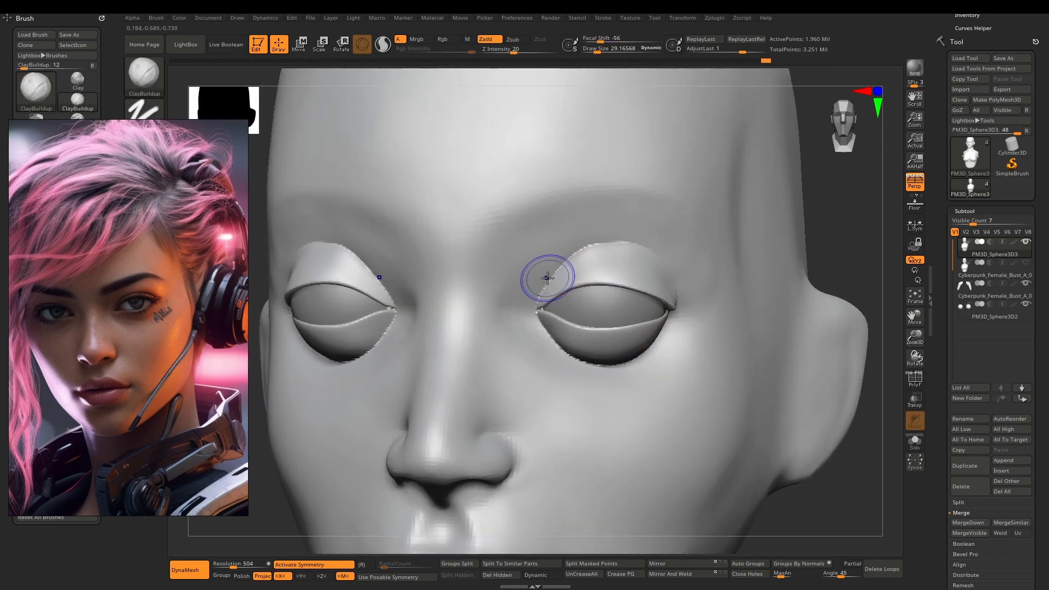
pyautogui.keyDown('shift'); pyautogui.moveTo(548, 277); pyautogui.dragTo(617, 252); pyautogui.keyUp('shift')
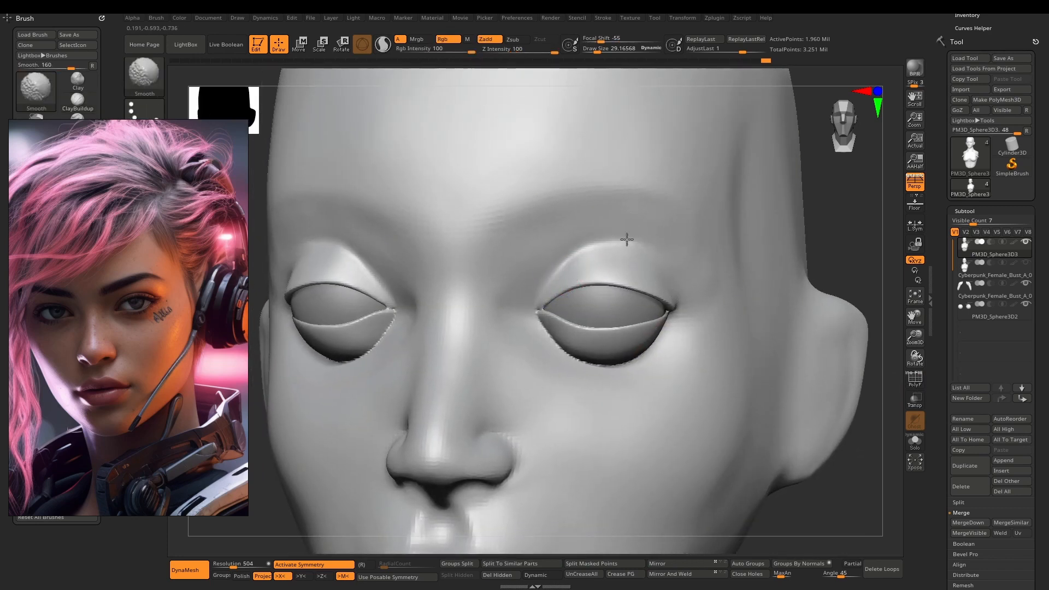
pyautogui.keyDown('shift'); pyautogui.moveTo(543, 346); pyautogui.dragTo(632, 367); pyautogui.keyUp('shift')
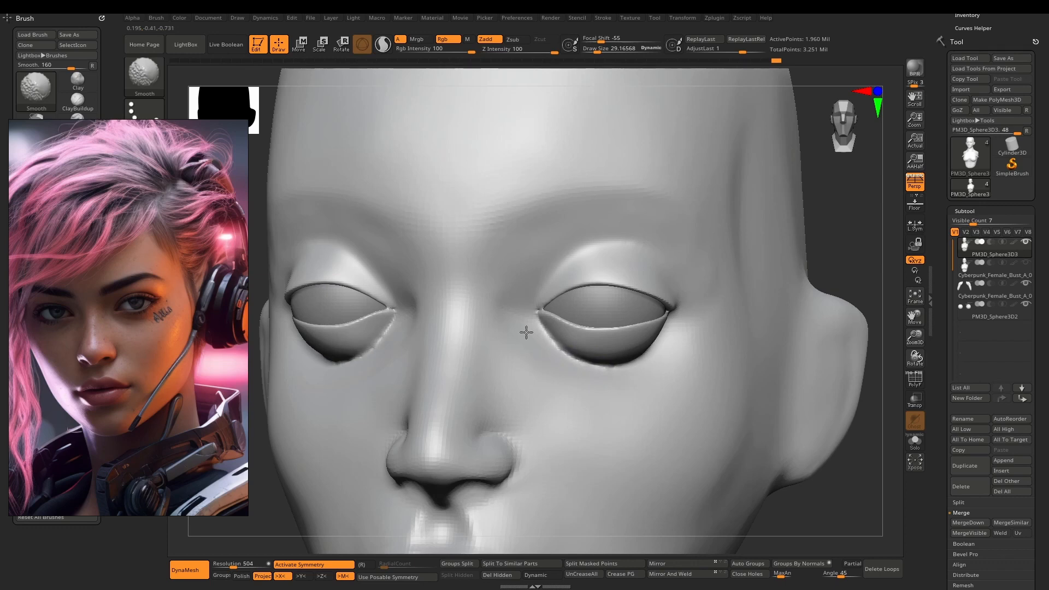
pyautogui.moveTo(501, 393)
pyautogui.keyDown('alt'); pyautogui.mouseDown(button='right')
pyautogui.moveTo(508, 240)
pyautogui.moveTo(529, 257)
pyautogui.moveTo(523, 243)
pyautogui.mouseUp(button='right'); pyautogui.keyUp('alt')
pyautogui.moveTo(523, 244)
pyautogui.keyDown('alt'); pyautogui.mouseDown(button='right')
pyautogui.moveTo(541, 319)
pyautogui.moveTo(498, 322)
pyautogui.mouseUp(button='right'); pyautogui.keyUp('alt')
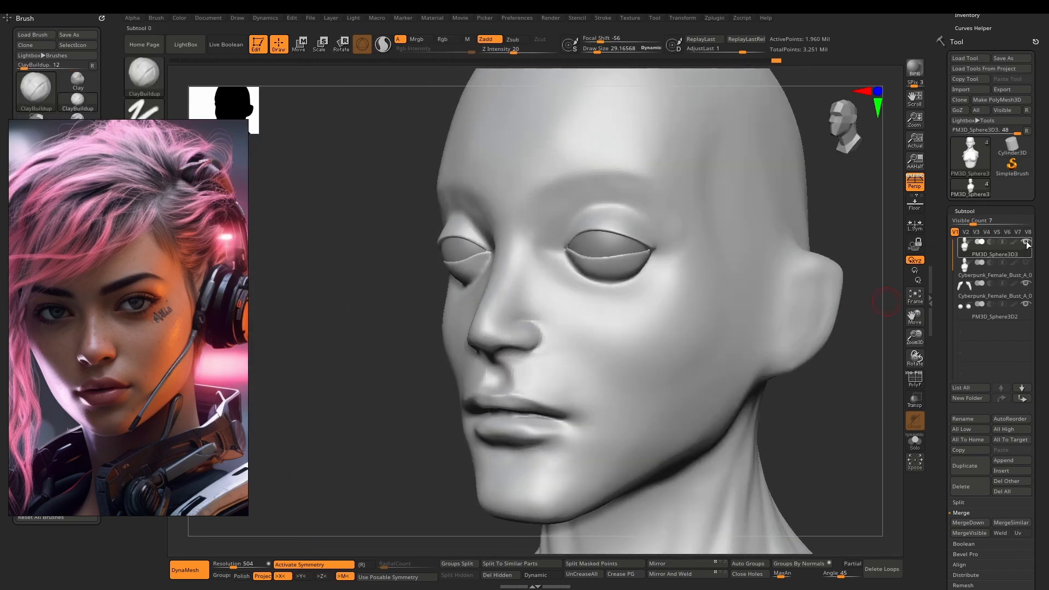
# Step: Compare the merged bust with the original by toggling their visibility, and smooth the lower eyelids' transition into the cheeks
pyautogui.click(1027, 263)
pyautogui.click(1026, 264)
pyautogui.click(1026, 244)
pyautogui.moveTo(634, 301); pyautogui.dragTo(681, 293, button='right')
pyautogui.keyDown('alt'); pyautogui.moveTo(620, 264); pyautogui.dragTo(605, 272, button='right'); pyautogui.keyUp('alt')
pyautogui.keyDown('shift'); pyautogui.moveTo(584, 279); pyautogui.dragTo(574, 281); pyautogui.keyUp('shift')
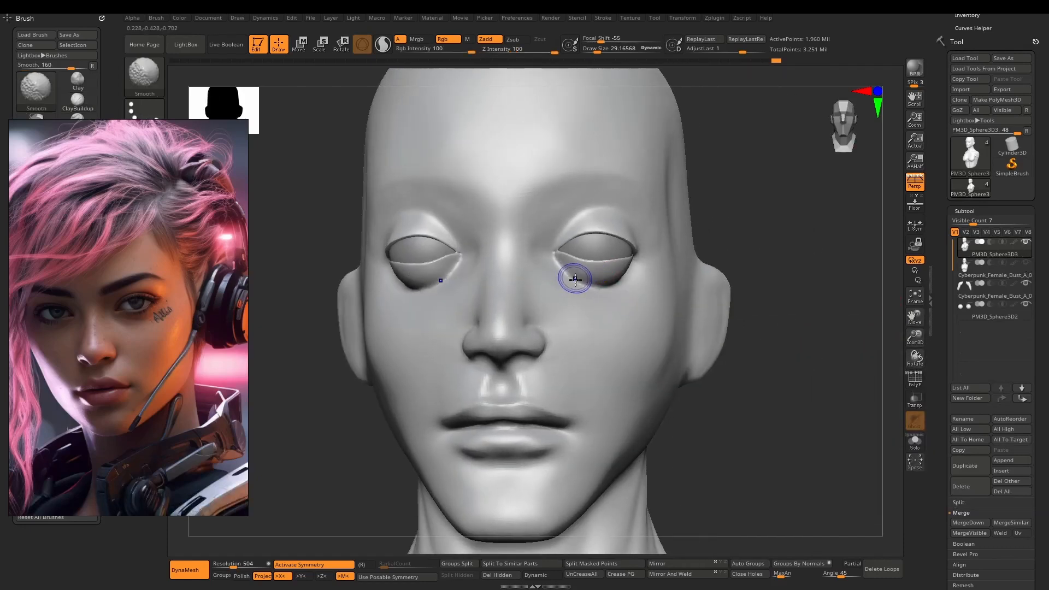
pyautogui.moveTo(616, 280); pyautogui.dragTo(570, 279, button='right')
pyautogui.keyDown('shift'); pyautogui.moveTo(577, 277); pyautogui.dragTo(622, 280); pyautogui.keyUp('shift')
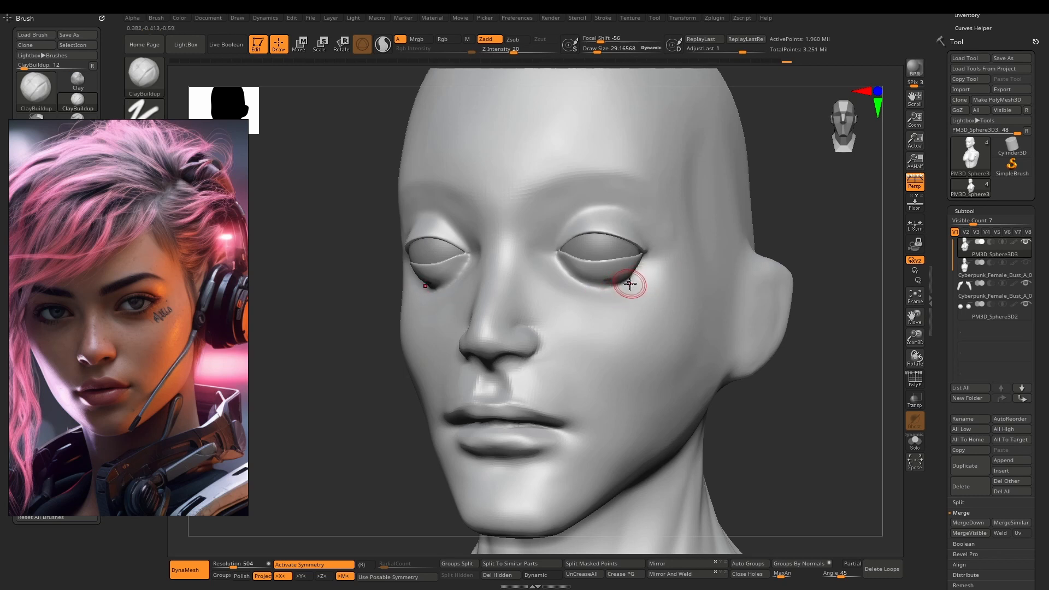
# Step: Flatten the lower eyelids and the area beneath them with the hPolish brush
pyautogui.press('b')
pyautogui.press('h')
pyautogui.press('p')
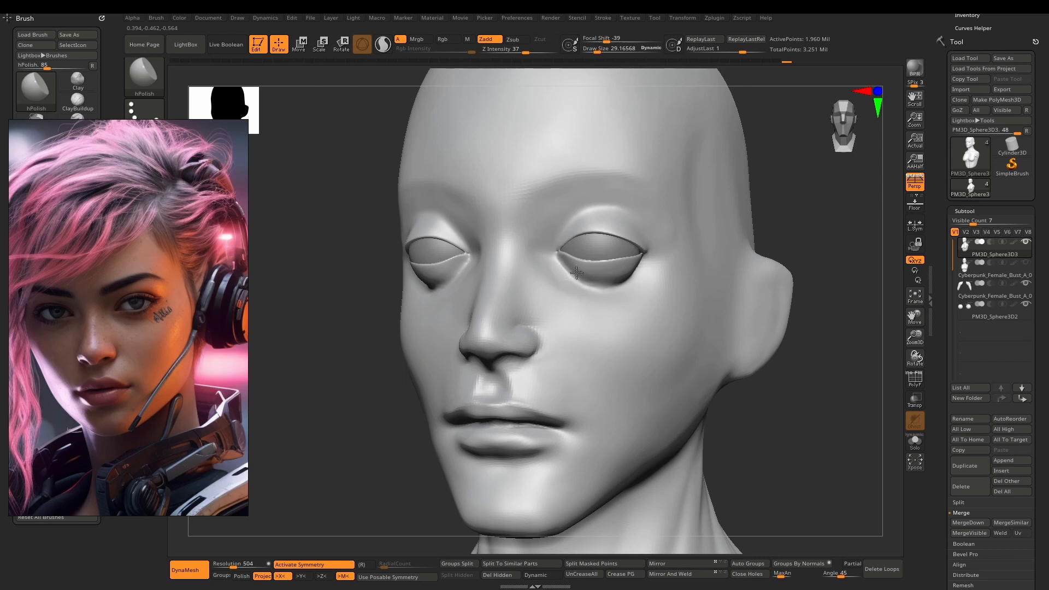
pyautogui.moveTo(600, 283); pyautogui.dragTo(633, 270, button='right')
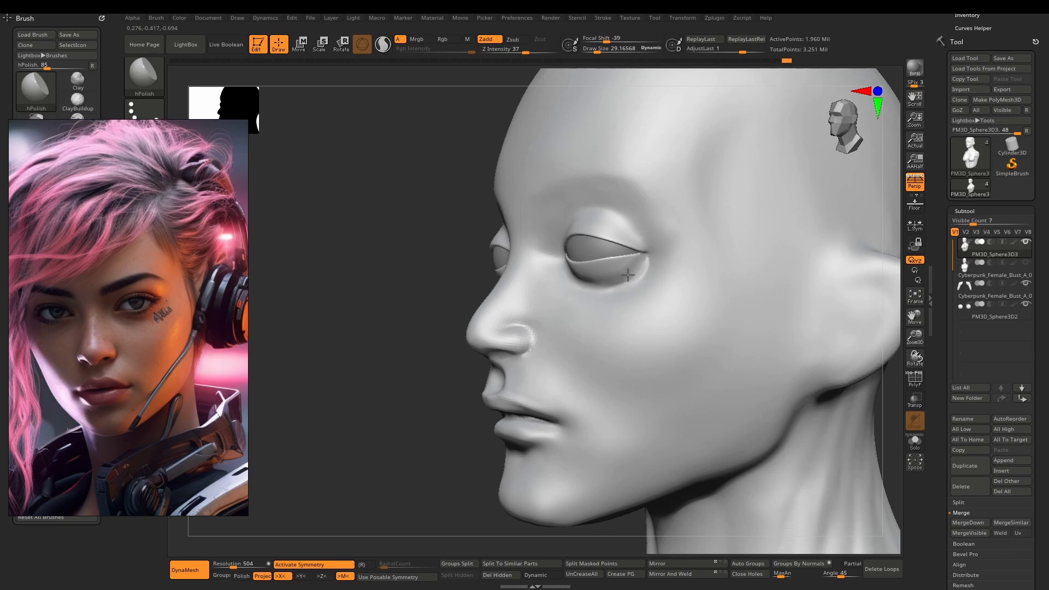
pyautogui.keyDown('shift'); pyautogui.moveTo(597, 281); pyautogui.dragTo(588, 291, button='right'); pyautogui.keyUp('shift')
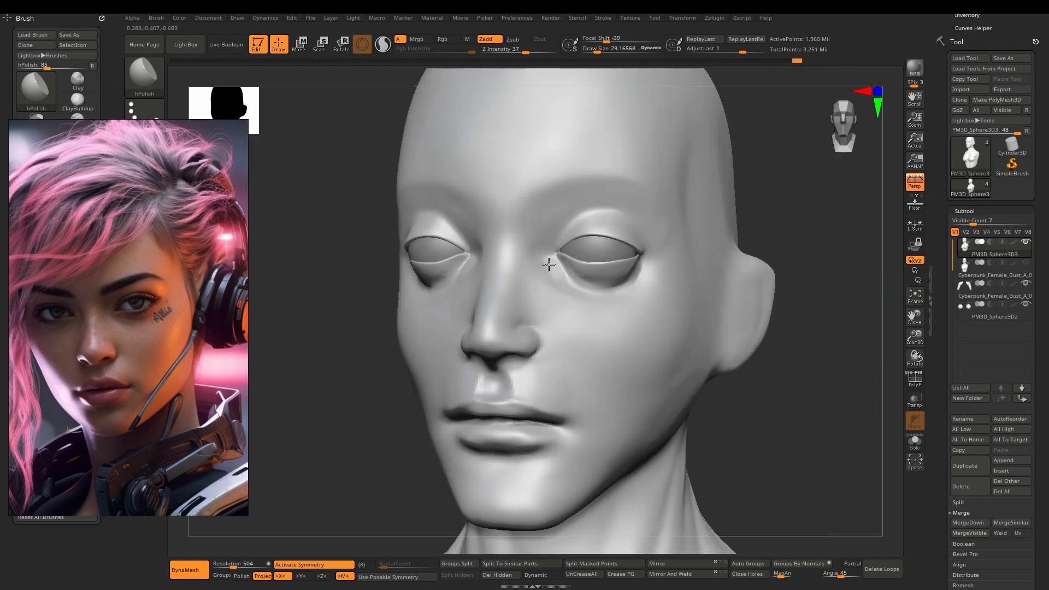
pyautogui.moveTo(613, 281)
pyautogui.mouseDown(button='right')
pyautogui.moveTo(611, 269)
pyautogui.moveTo(598, 299)
pyautogui.mouseUp(button='right')
pyautogui.moveTo(598, 299)
pyautogui.mouseDown()
pyautogui.moveTo(642, 298)
pyautogui.moveTo(672, 257)
pyautogui.moveTo(644, 298)
pyautogui.moveTo(606, 291)
pyautogui.mouseUp()
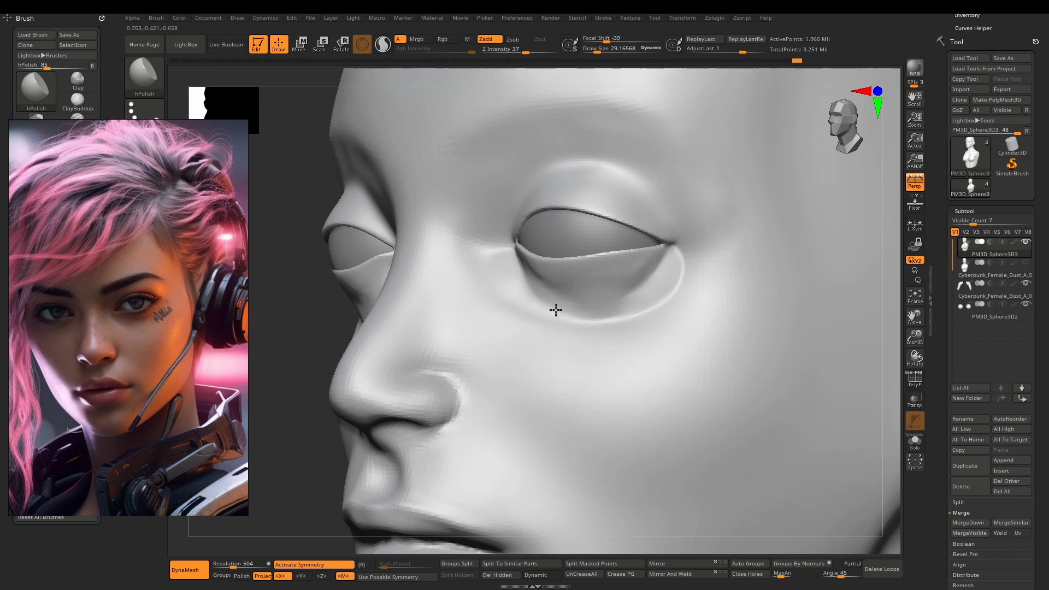
# Step: Smooth the polished lower eyelids and their outer edges into the cheeks
pyautogui.keyDown('shift'); pyautogui.moveTo(555, 310); pyautogui.dragTo(569, 274, button='right'); pyautogui.keyUp('shift')
pyautogui.keyDown('shift'); pyautogui.moveTo(568, 273); pyautogui.dragTo(613, 315); pyautogui.keyUp('shift')
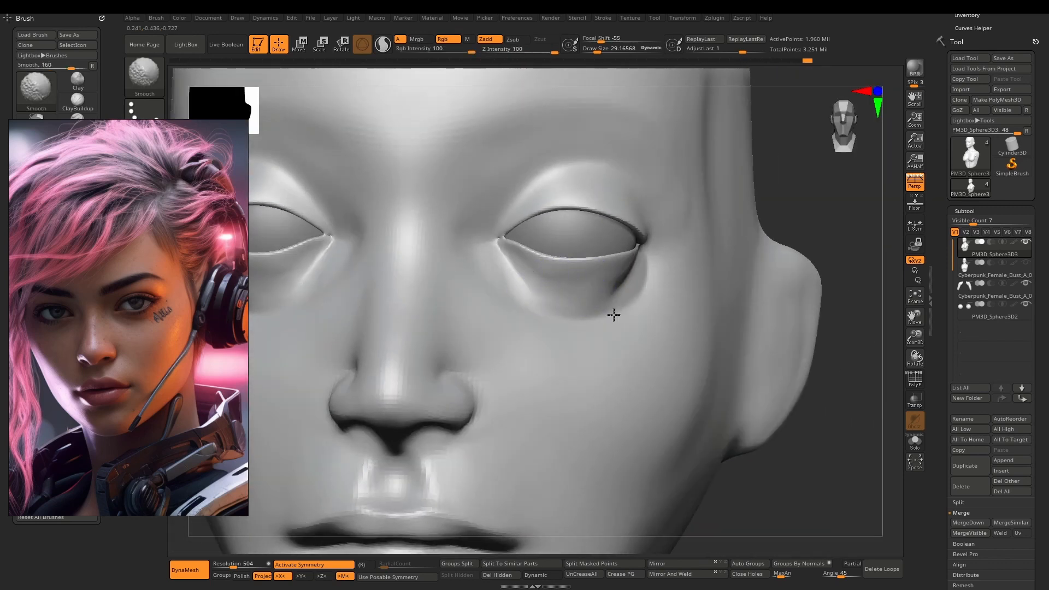
pyautogui.keyDown('shift'); pyautogui.moveTo(636, 262); pyautogui.dragTo(512, 259); pyautogui.keyUp('shift')
pyautogui.keyDown('ctrl'); pyautogui.moveTo(602, 280); pyautogui.dragTo(601, 163, button='right'); pyautogui.keyUp('ctrl')
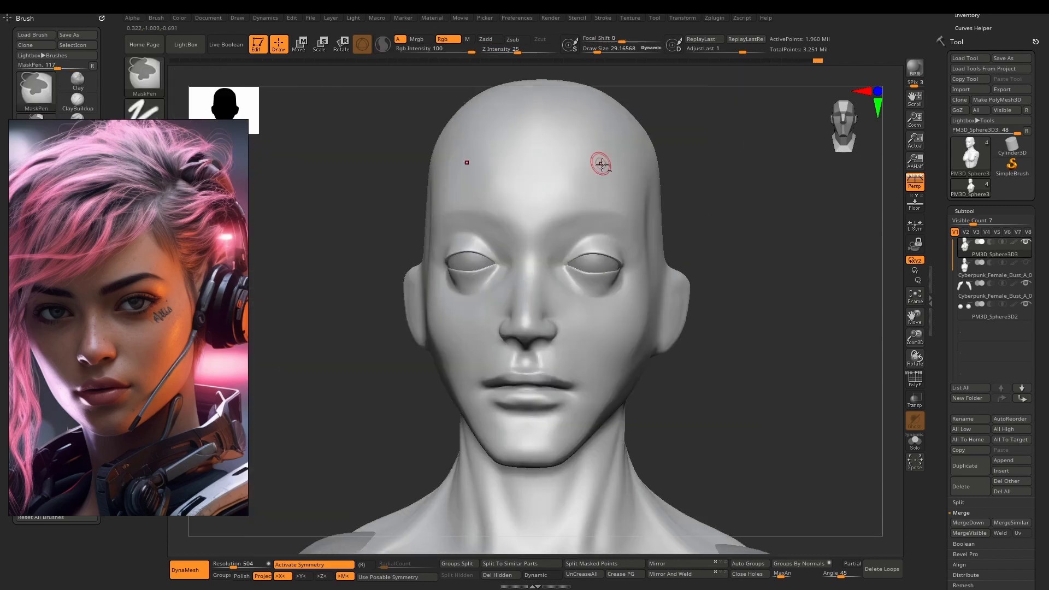
pyautogui.moveTo(640, 264)
pyautogui.keyDown('alt'); pyautogui.mouseDown(button='right')
pyautogui.moveTo(576, 229)
pyautogui.moveTo(650, 258)
pyautogui.mouseUp(button='right'); pyautogui.keyUp('alt')
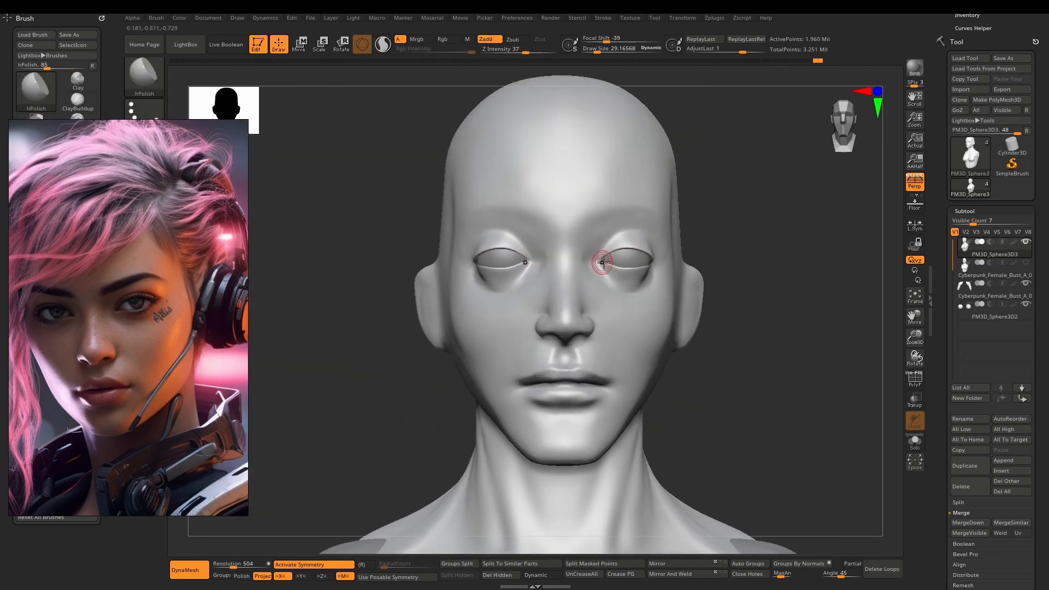
# Step: Carve the upper eyelid edges and sharpen the inner eye corners with the DamStandard brush at draw size 22
pyautogui.keyDown('ctrl'); pyautogui.moveTo(612, 250); pyautogui.dragTo(611, 393, button='right'); pyautogui.keyUp('ctrl')
pyautogui.press('b')
pyautogui.press('d')
pyautogui.press('s')
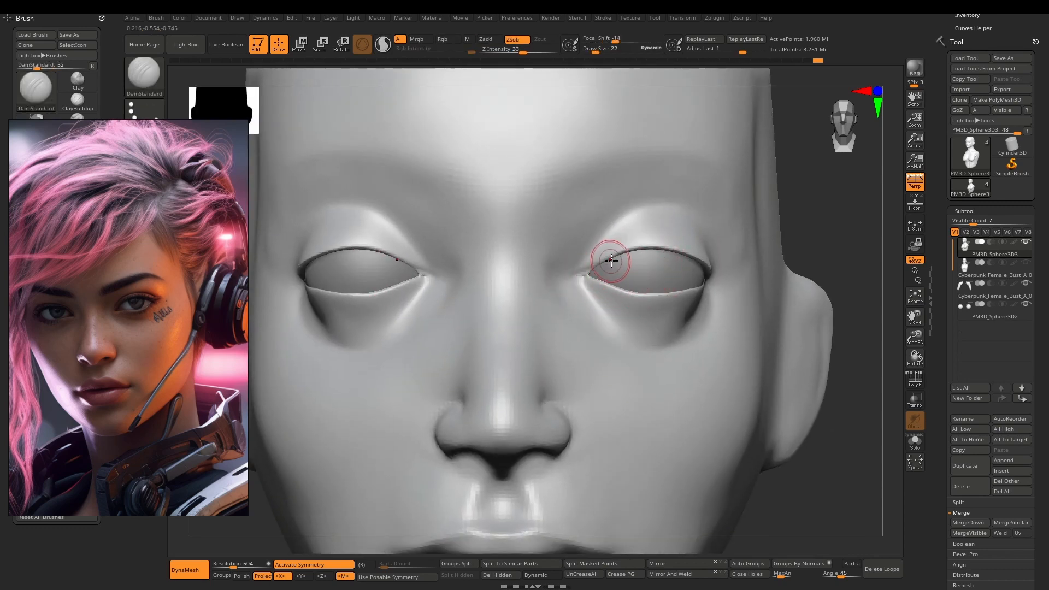
pyautogui.press(']')
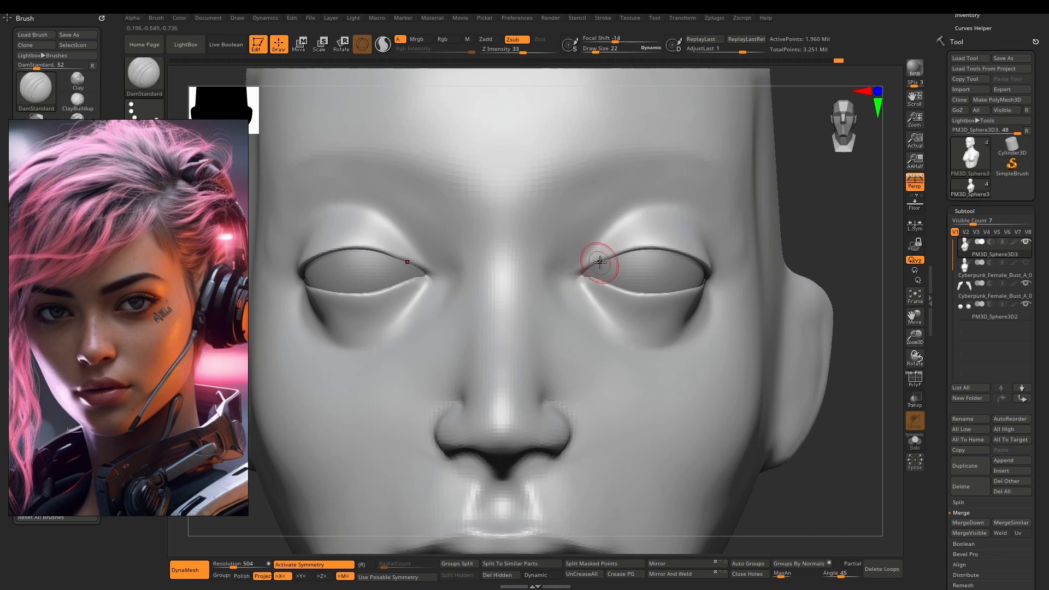
pyautogui.moveTo(606, 258)
pyautogui.mouseDown()
pyautogui.moveTo(574, 276)
pyautogui.moveTo(645, 242)
pyautogui.moveTo(684, 254)
pyautogui.mouseUp()
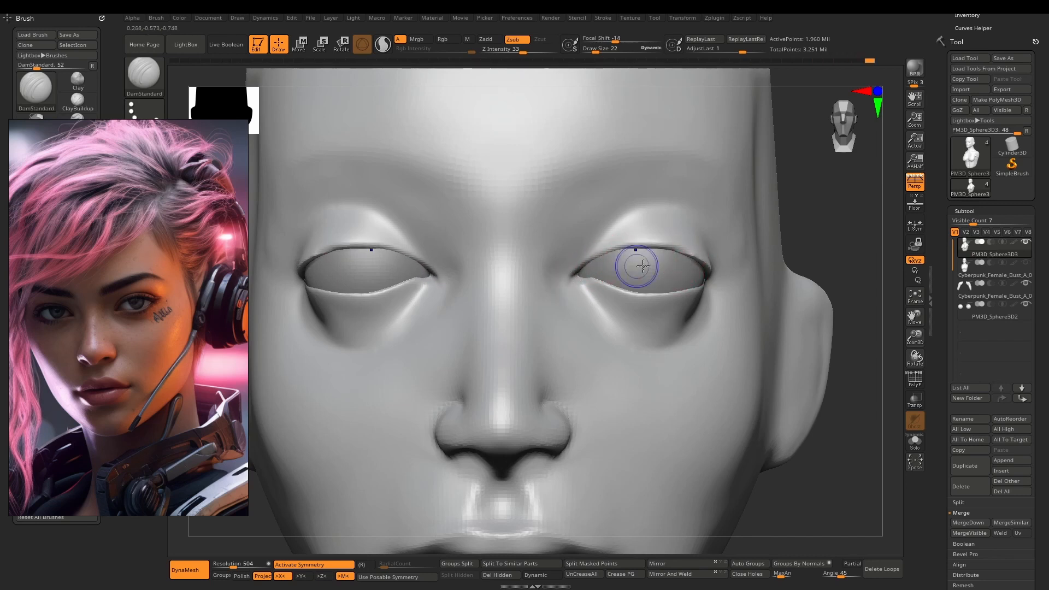
# Step: Smooth the eyelid rims, concentrating on the sharp edge of the lower lids
pyautogui.press('shift')
pyautogui.moveTo(679, 251); pyautogui.dragTo(612, 257, button='right')
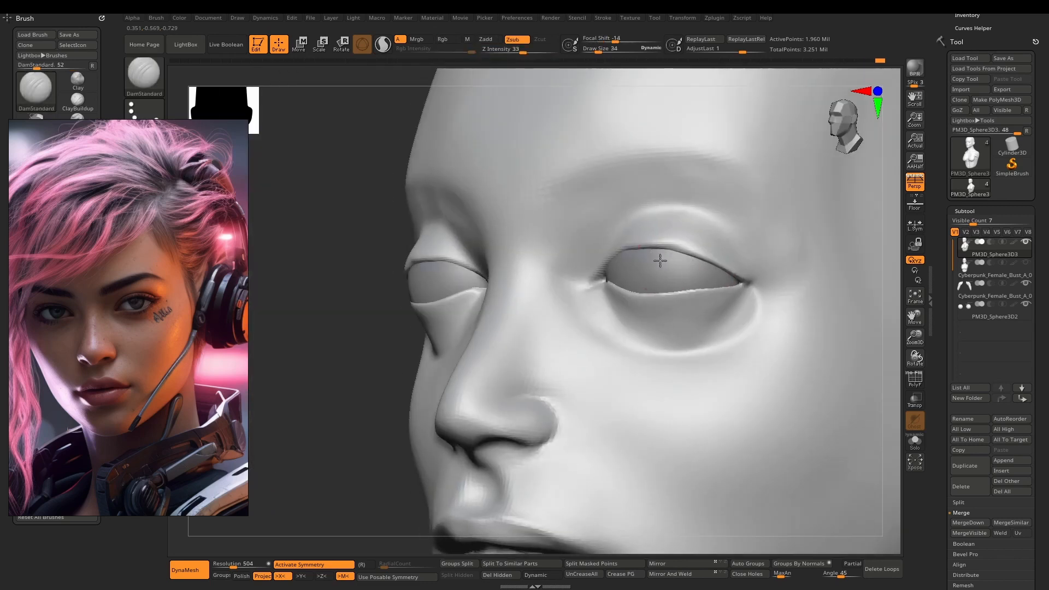
pyautogui.moveTo(686, 250)
pyautogui.keyDown('shift'); pyautogui.mouseDown()
pyautogui.moveTo(726, 271)
pyautogui.moveTo(664, 294)
pyautogui.mouseUp(); pyautogui.keyUp('shift')
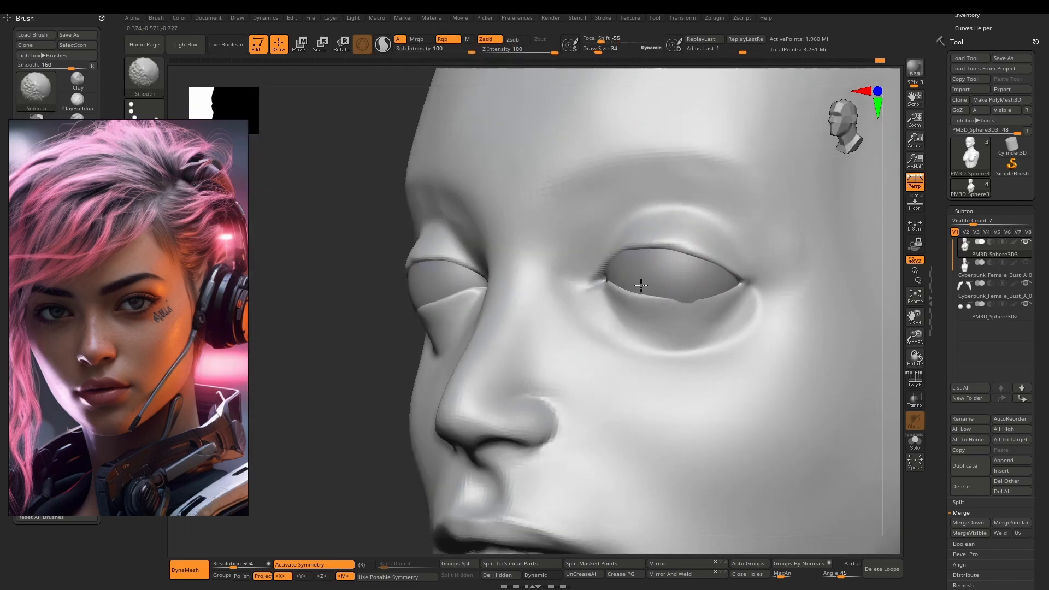
# Step: Build up a thin raised rim along the lower eyelid edges with the ClayBuildup brush at a small draw size
pyautogui.moveTo(612, 278); pyautogui.dragTo(677, 300, button='right')
pyautogui.press('b')
pyautogui.press('c')
pyautogui.press('b')
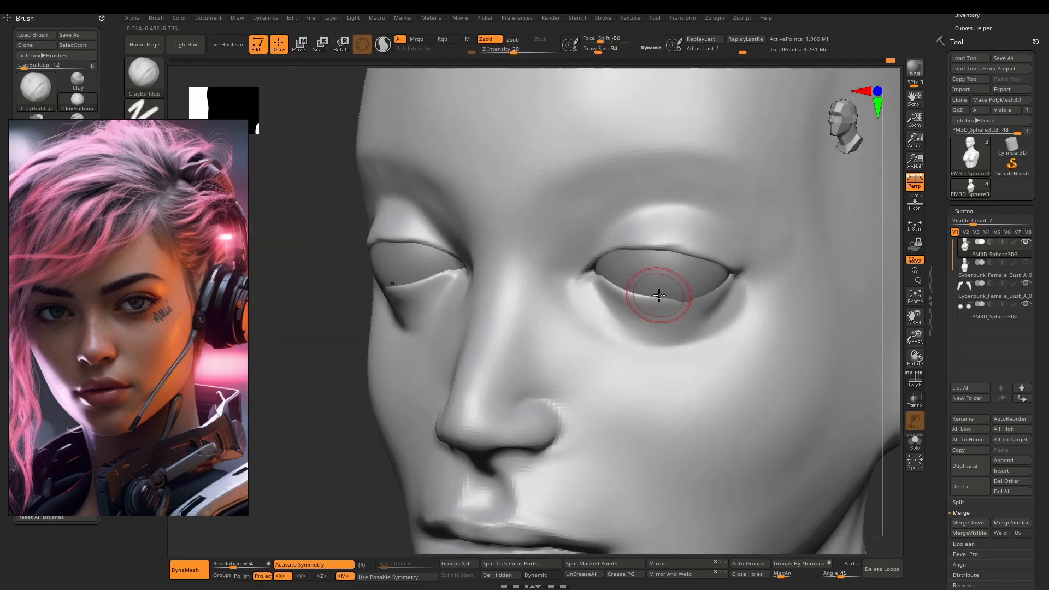
pyautogui.moveTo(597, 289); pyautogui.dragTo(583, 287, button='right')
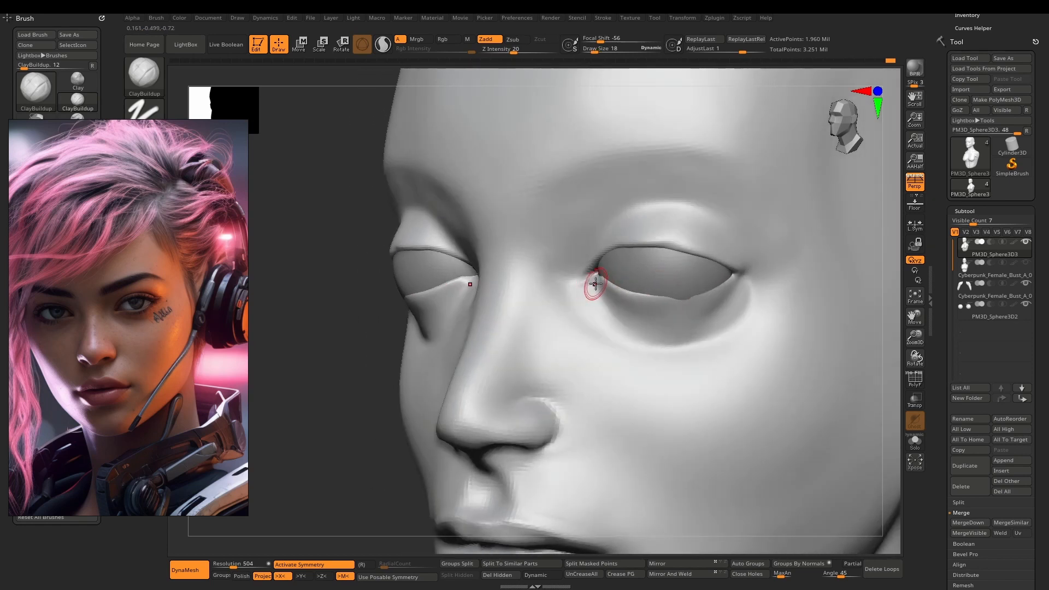
pyautogui.press('[')
pyautogui.moveTo(589, 287); pyautogui.dragTo(610, 284)
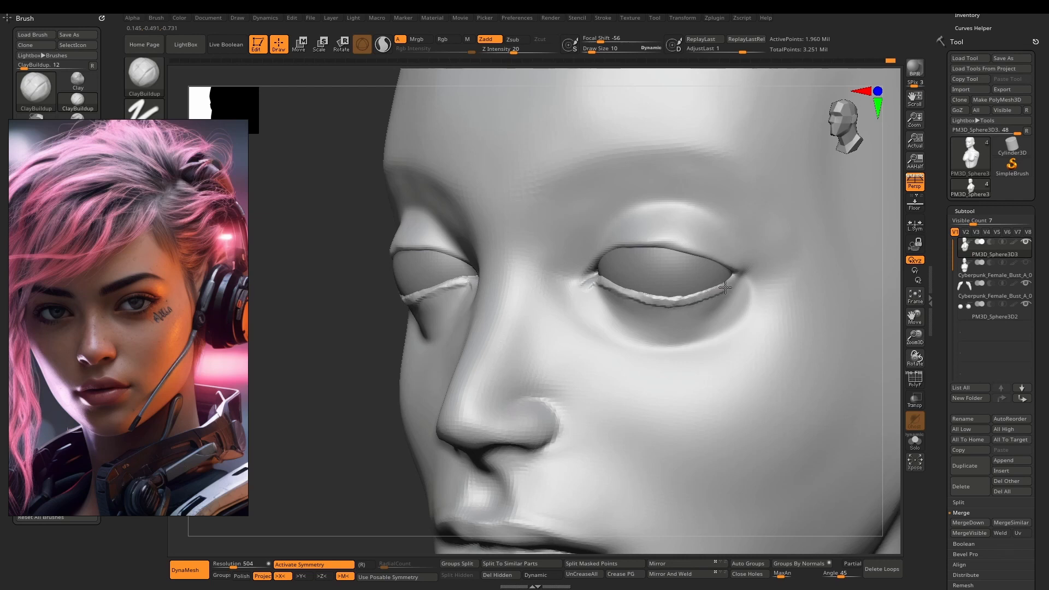
pyautogui.moveTo(680, 304); pyautogui.dragTo(656, 302)
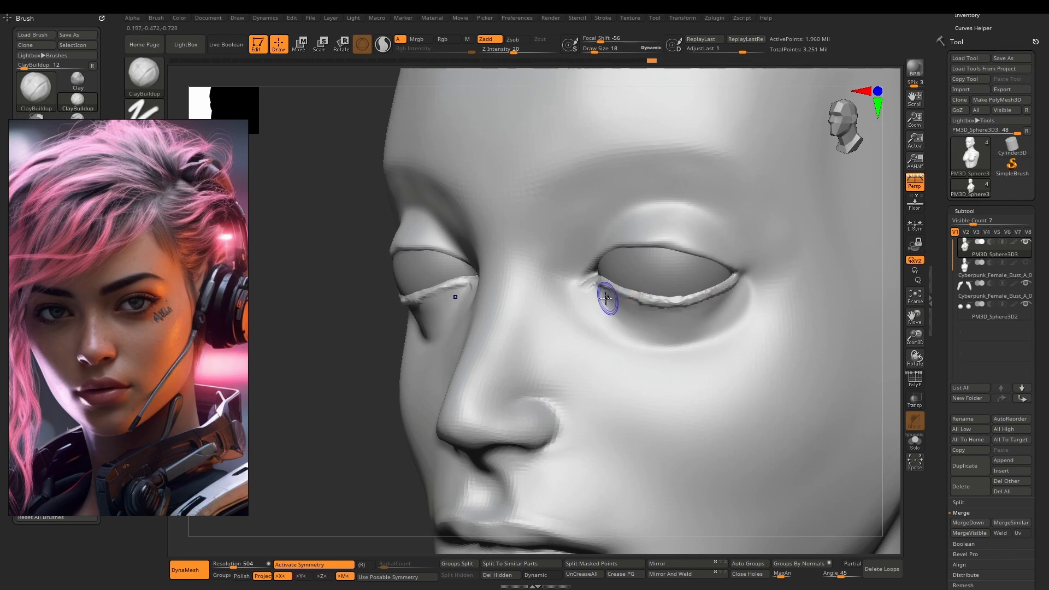
# Step: Smooth the built-up lower eyelid rims and add a thin layer of clay along the upper eyelid edges
pyautogui.keyDown('shift'); pyautogui.moveTo(586, 286); pyautogui.dragTo(599, 287); pyautogui.keyUp('shift')
pyautogui.moveTo(666, 304)
pyautogui.keyDown('shift'); pyautogui.mouseDown()
pyautogui.moveTo(692, 302)
pyautogui.moveTo(642, 307)
pyautogui.mouseUp(); pyautogui.keyUp('shift')
pyautogui.moveTo(663, 255); pyautogui.dragTo(682, 255, button='right')
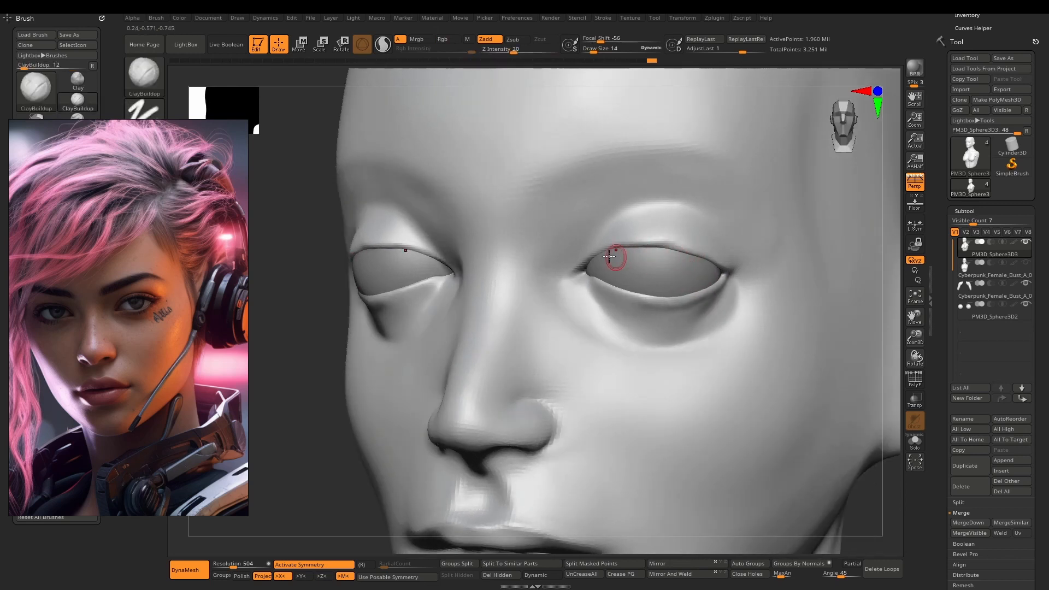
pyautogui.moveTo(575, 269)
pyautogui.mouseDown()
pyautogui.moveTo(642, 236)
pyautogui.moveTo(679, 247)
pyautogui.moveTo(606, 243)
pyautogui.moveTo(689, 244)
pyautogui.moveTo(667, 243)
pyautogui.mouseUp()
# Step: Carve the fold above each upper eyelid with the DamStandard brush, extending it toward the outer eye corner
pyautogui.press('b')
pyautogui.press('d')
pyautogui.press('s')
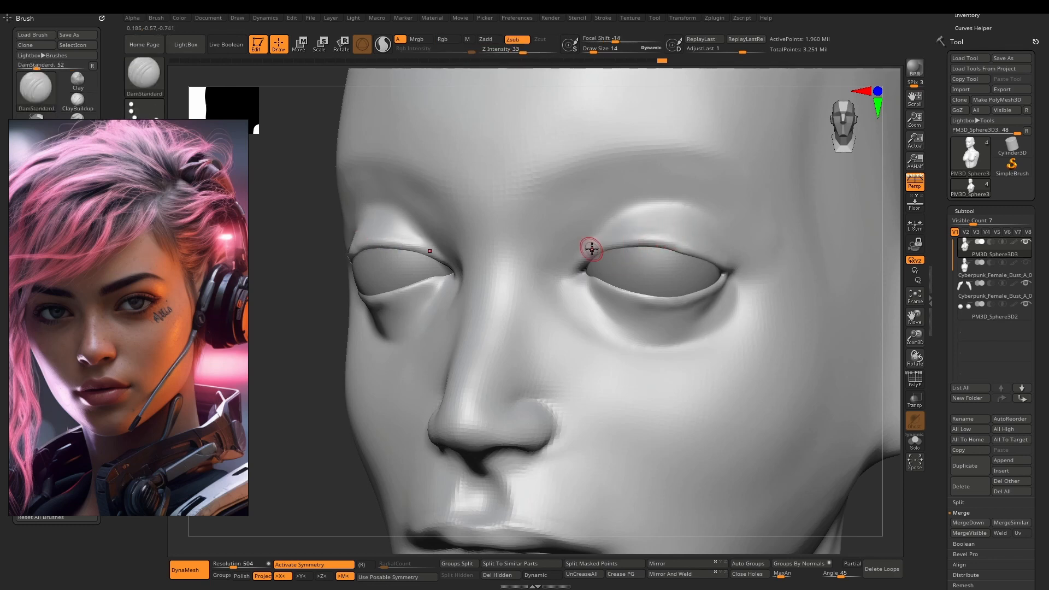
pyautogui.moveTo(609, 250)
pyautogui.mouseDown(button='right')
pyautogui.moveTo(625, 253)
pyautogui.moveTo(615, 249)
pyautogui.mouseUp(button='right')
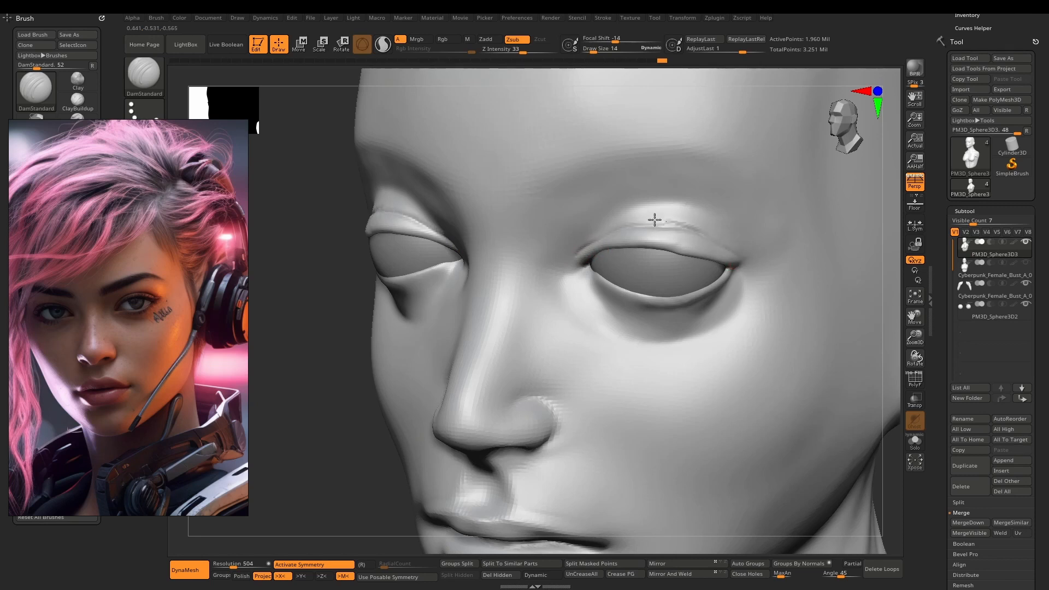
pyautogui.moveTo(655, 220)
pyautogui.mouseDown()
pyautogui.moveTo(632, 228)
pyautogui.moveTo(714, 241)
pyautogui.mouseUp()
# Step: Flatten the area between the upper eyelids and brows with the hPolish brush at draw size 34, and smooth the inner brow
pyautogui.press('b')
pyautogui.press('c')
pyautogui.press('b')
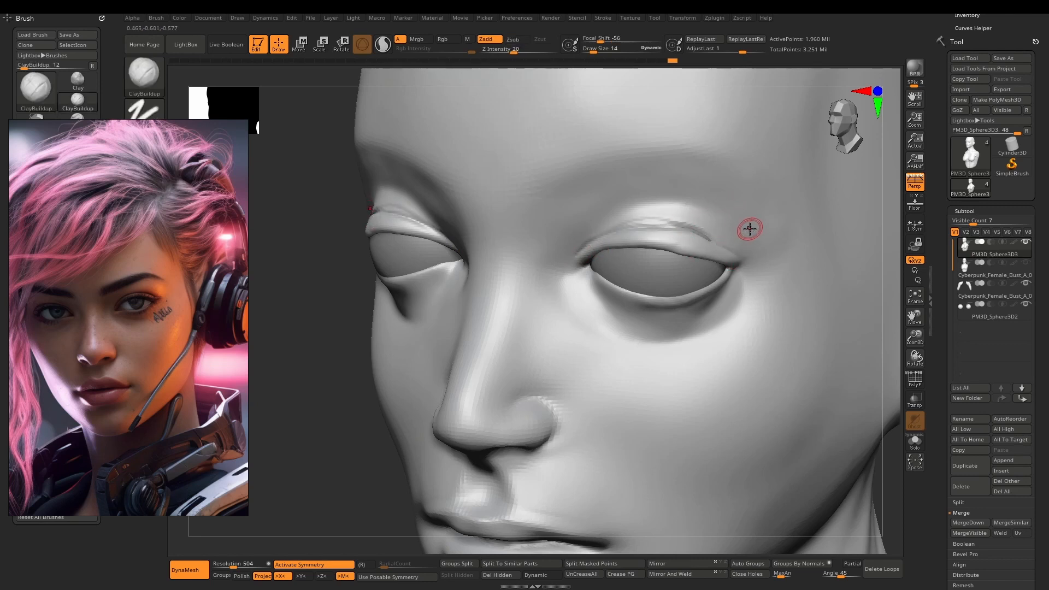
pyautogui.press('b')
pyautogui.press('h')
pyautogui.press('p')
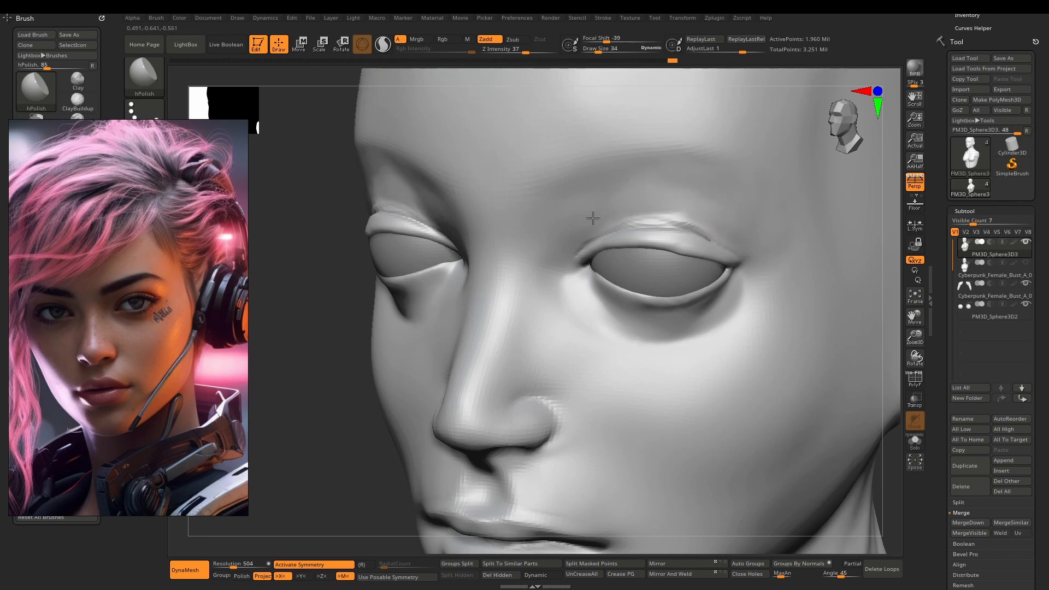
pyautogui.moveTo(550, 190)
pyautogui.mouseDown()
pyautogui.moveTo(736, 207)
pyautogui.moveTo(716, 185)
pyautogui.mouseUp()
pyautogui.keyDown('shift'); pyautogui.moveTo(526, 161); pyautogui.dragTo(510, 192); pyautogui.keyUp('shift')
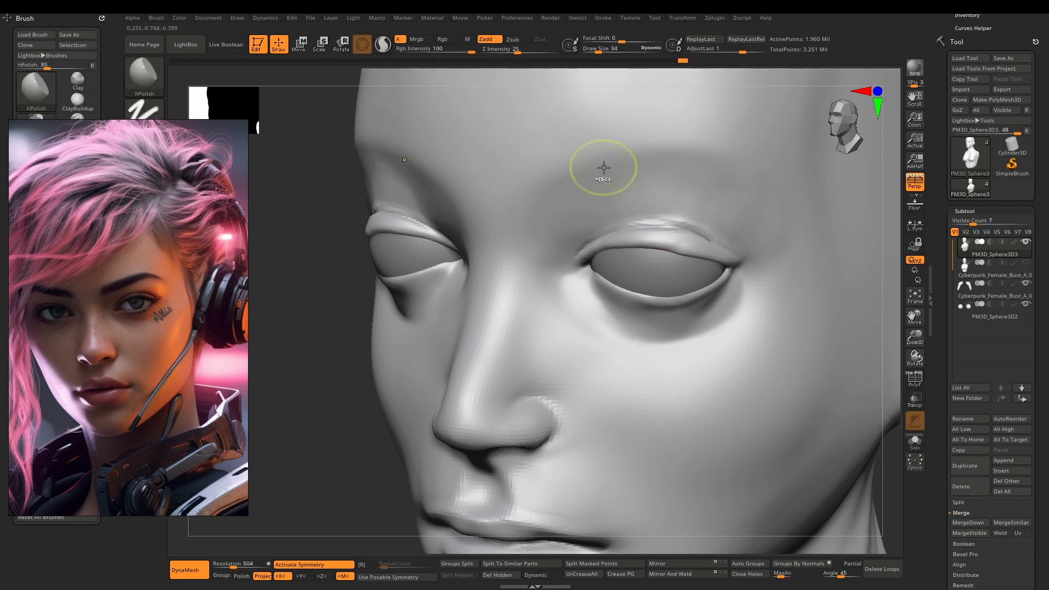
# Step: Smooth the upper eyelid folds and blend the area around the eyes into the face
pyautogui.keyDown('ctrl'); pyautogui.moveTo(604, 169); pyautogui.dragTo(658, 228, button='right'); pyautogui.keyUp('ctrl')
pyautogui.keyDown('shift'); pyautogui.moveTo(658, 227); pyautogui.dragTo(644, 235); pyautogui.keyUp('shift')
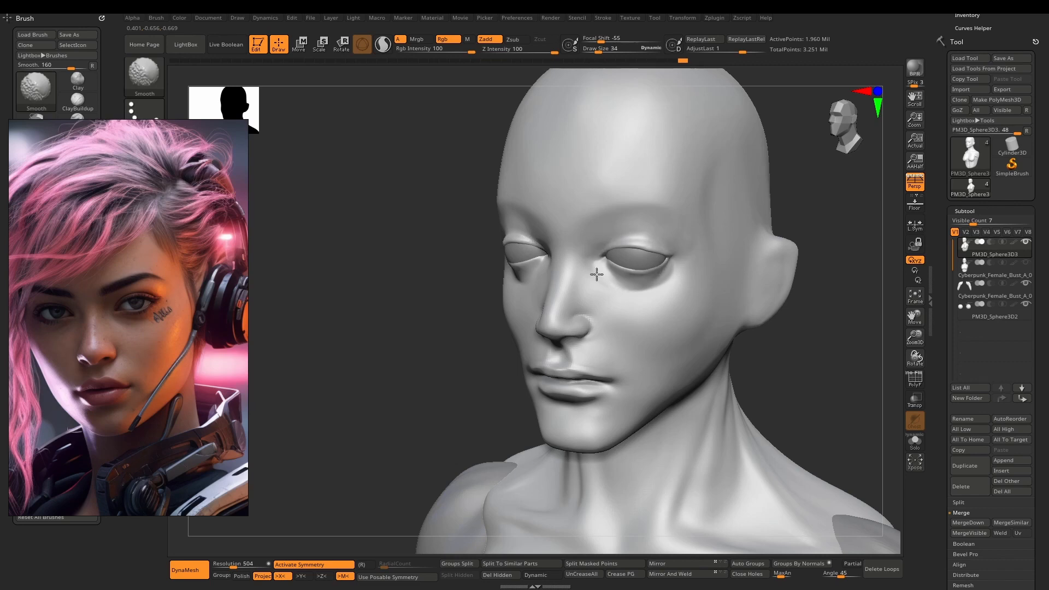
pyautogui.keyDown('shift'); pyautogui.moveTo(597, 275); pyautogui.dragTo(661, 277); pyautogui.keyUp('shift')
# Step: Reshape the upper eyelids and inner eye corners with the Move brush at a draw size of about 140
pyautogui.moveTo(637, 259)
pyautogui.mouseDown(button='right')
pyautogui.moveTo(651, 235)
pyautogui.moveTo(651, 270)
pyautogui.moveTo(601, 279)
pyautogui.mouseUp(button='right')
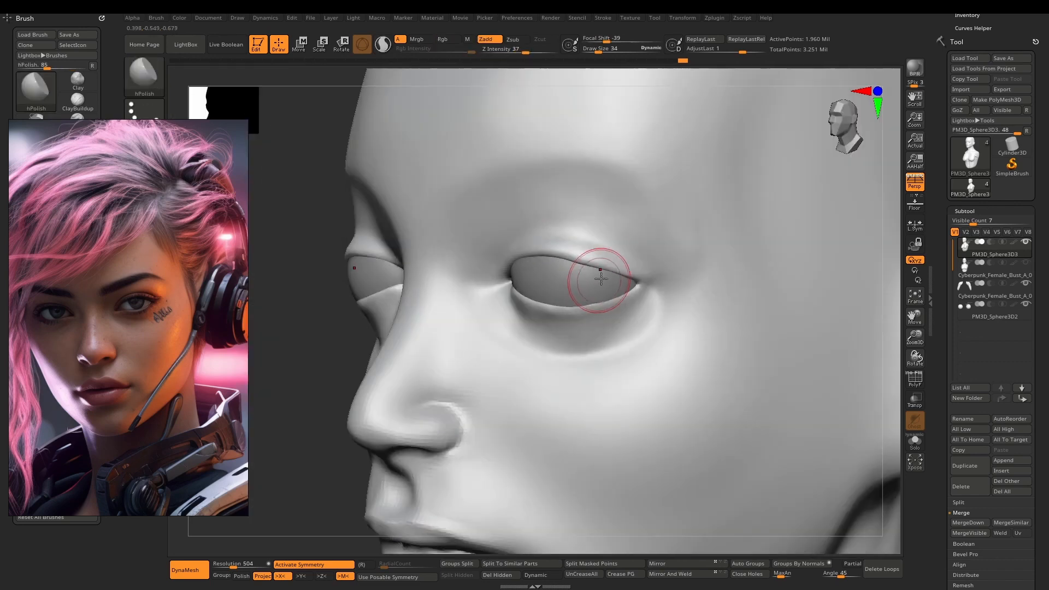
pyautogui.press('b')
pyautogui.press('m')
pyautogui.press('v')
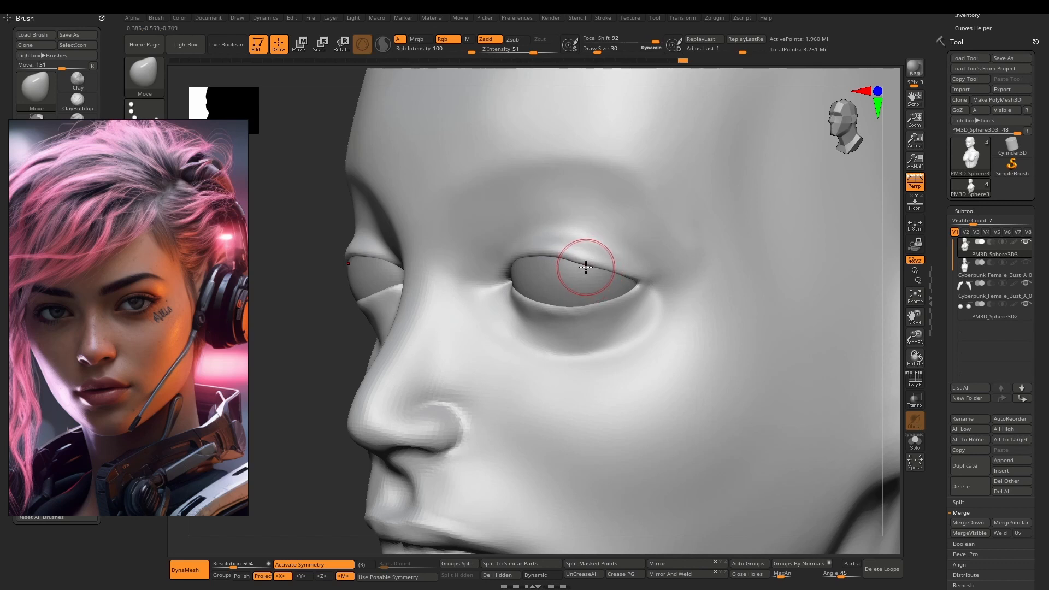
pyautogui.press('ctrl')
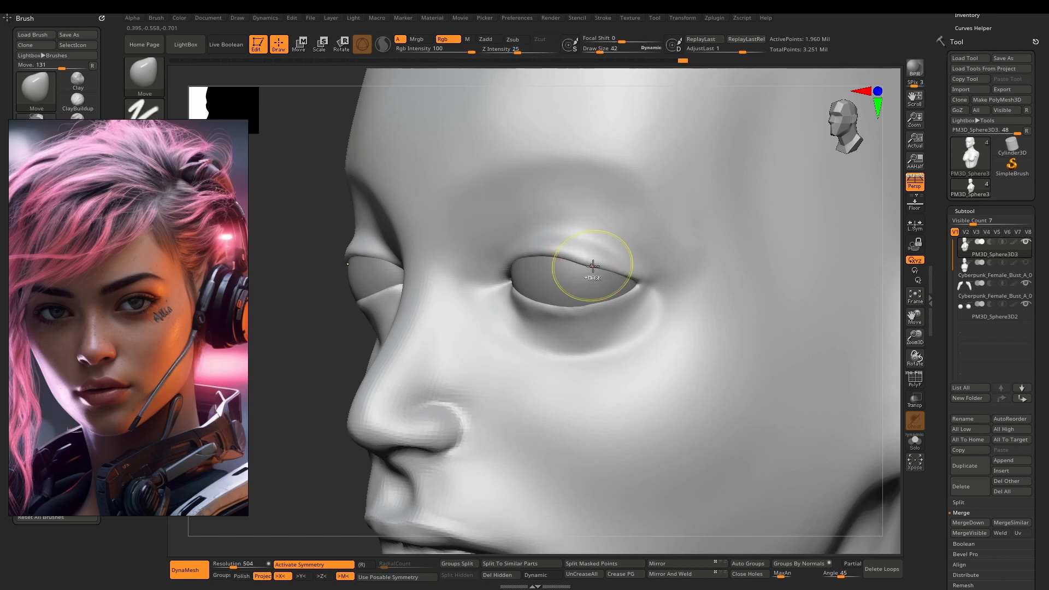
pyautogui.press('space')
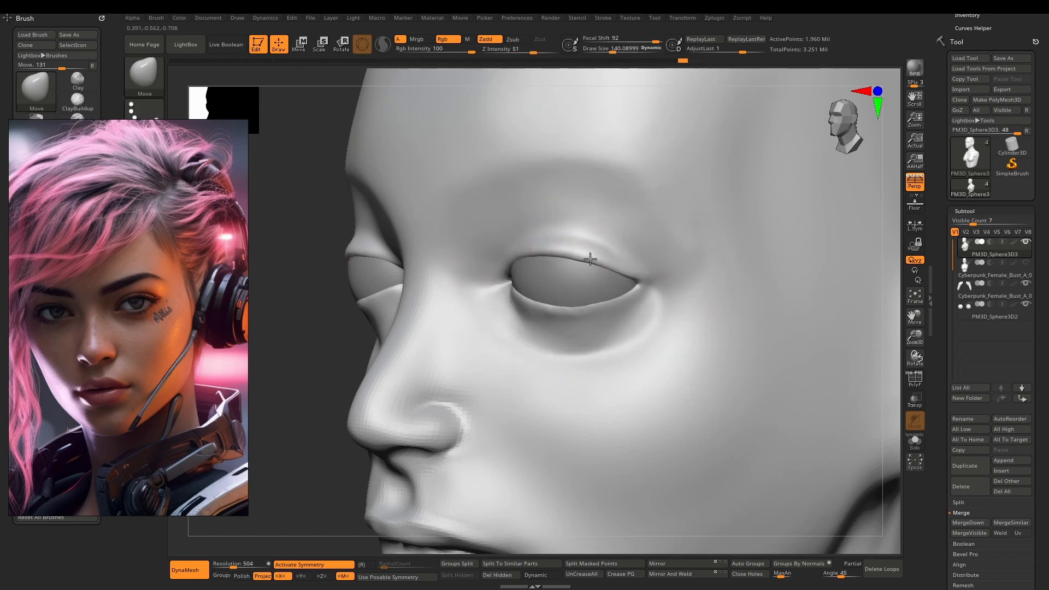
pyautogui.keyDown('shift'); pyautogui.moveTo(592, 255); pyautogui.dragTo(581, 251, button='right'); pyautogui.keyUp('shift')
pyautogui.moveTo(559, 251); pyautogui.dragTo(486, 260)
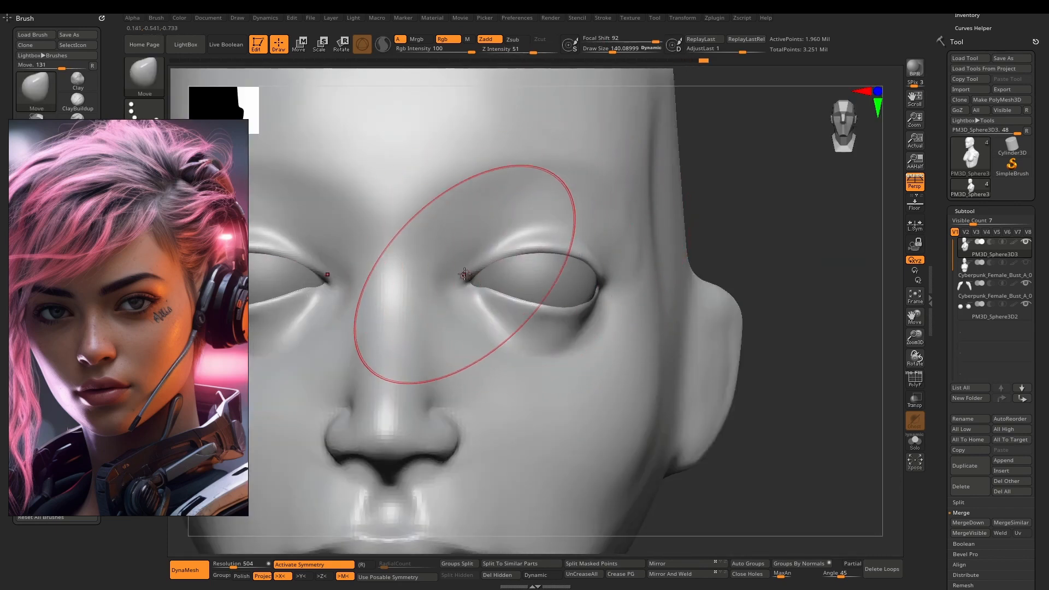
pyautogui.moveTo(506, 285); pyautogui.dragTo(513, 293, button='right')
# Step: Smooth the lower eyelids beneath the eyes
pyautogui.keyDown('shift'); pyautogui.moveTo(557, 298); pyautogui.dragTo(527, 301); pyautogui.keyUp('shift')
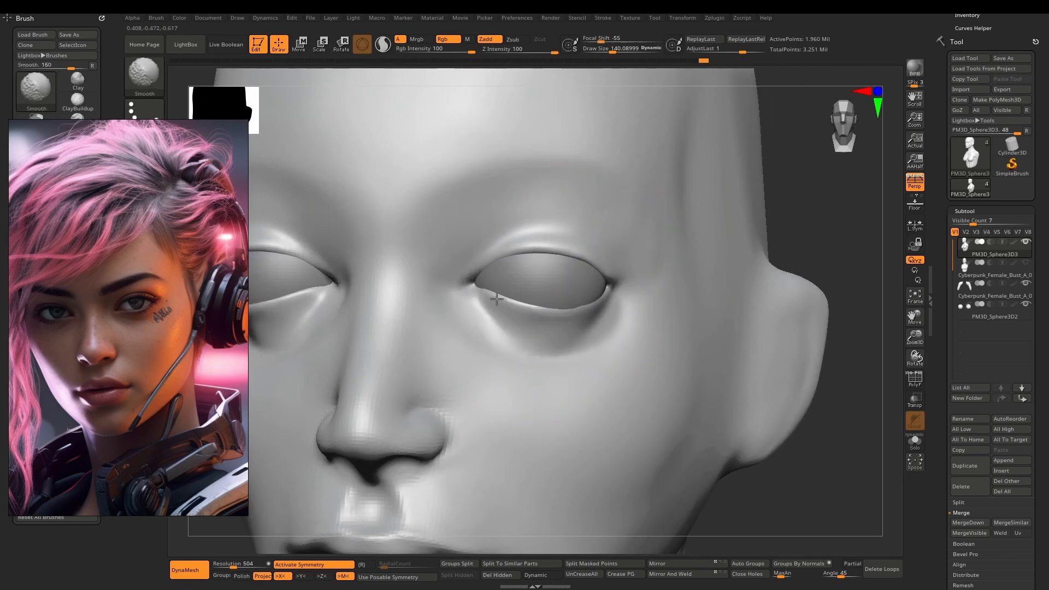
pyautogui.moveTo(656, 310)
pyautogui.mouseDown(button='right')
pyautogui.moveTo(548, 321)
pyautogui.moveTo(600, 308)
pyautogui.mouseUp(button='right')
pyautogui.moveTo(519, 293); pyautogui.dragTo(517, 300, button='right')
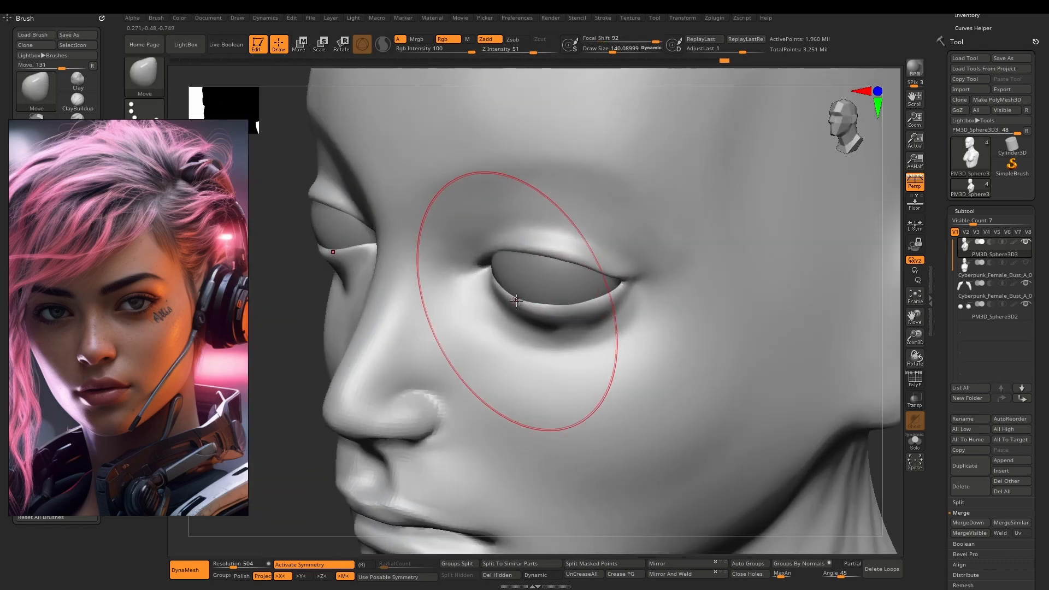
# Step: Examine the eye area in profile, and inspect the proportions of the whole bust from several angles
pyautogui.moveTo(525, 256)
pyautogui.mouseDown(button='right')
pyautogui.moveTo(560, 239)
pyautogui.moveTo(569, 217)
pyautogui.moveTo(489, 193)
pyautogui.moveTo(458, 168)
pyautogui.moveTo(477, 150)
pyautogui.mouseUp(button='right')
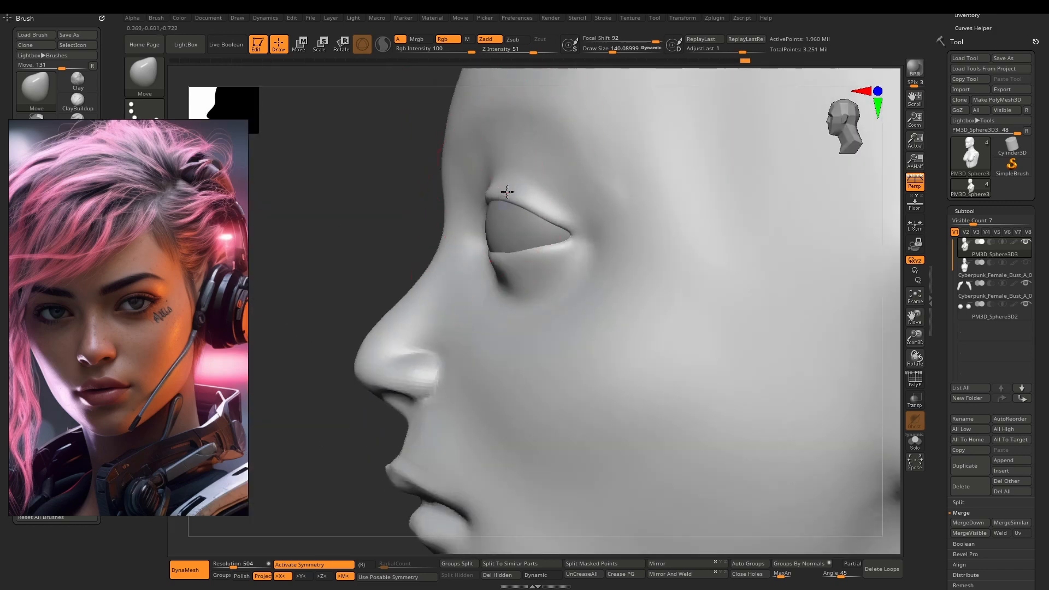
pyautogui.moveTo(507, 191)
pyautogui.mouseDown(button='right')
pyautogui.moveTo(534, 206)
pyautogui.moveTo(557, 178)
pyautogui.moveTo(442, 234)
pyautogui.moveTo(473, 186)
pyautogui.moveTo(405, 211)
pyautogui.moveTo(442, 298)
pyautogui.mouseUp(button='right')
pyautogui.moveTo(412, 218)
pyautogui.keyDown('ctrl'); pyautogui.mouseDown(button='right')
pyautogui.moveTo(435, 108)
pyautogui.moveTo(543, 180)
pyautogui.moveTo(543, 264)
pyautogui.moveTo(529, 159)
pyautogui.moveTo(490, 225)
pyautogui.moveTo(510, 179)
pyautogui.mouseUp(button='right'); pyautogui.keyUp('ctrl')
pyautogui.moveTo(579, 295)
pyautogui.keyDown('alt'); pyautogui.mouseDown(button='right')
pyautogui.moveTo(590, 216)
pyautogui.moveTo(544, 239)
pyautogui.moveTo(566, 241)
pyautogui.mouseUp(button='right'); pyautogui.keyUp('alt')
pyautogui.moveTo(690, 200)
pyautogui.keyDown('alt'); pyautogui.mouseDown(button='right')
pyautogui.moveTo(684, 241)
pyautogui.moveTo(632, 248)
pyautogui.moveTo(695, 234)
pyautogui.moveTo(641, 237)
pyautogui.moveTo(627, 209)
pyautogui.moveTo(601, 211)
pyautogui.mouseUp(button='right'); pyautogui.keyUp('alt')
pyautogui.moveTo(664, 239)
pyautogui.keyDown('alt'); pyautogui.mouseDown(button='right')
pyautogui.moveTo(637, 218)
pyautogui.moveTo(655, 202)
pyautogui.moveTo(660, 225)
pyautogui.mouseUp(button='right'); pyautogui.keyUp('alt')
pyautogui.press('f')
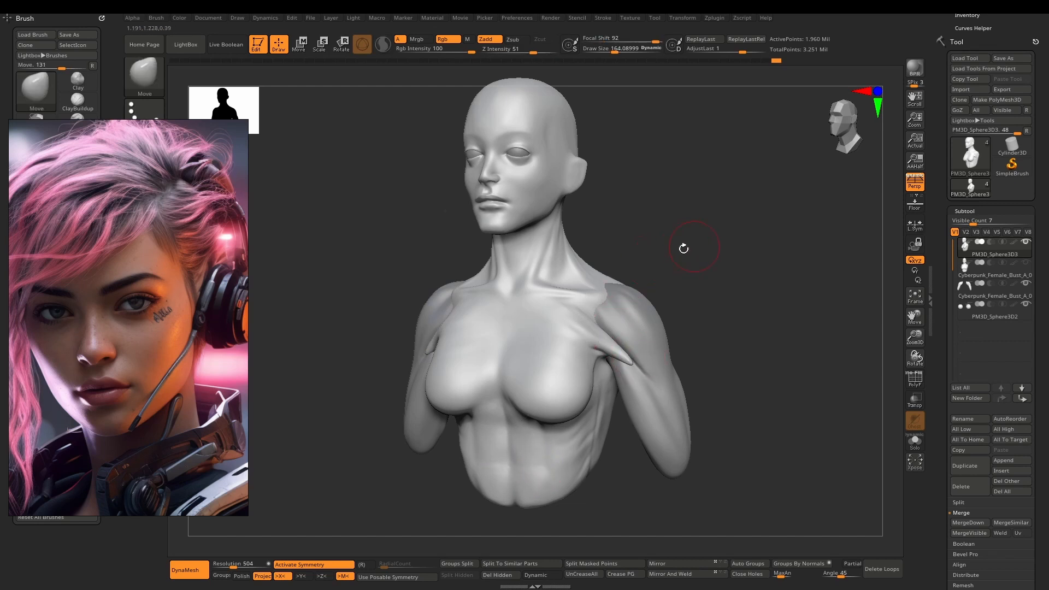
pyautogui.moveTo(683, 246); pyautogui.dragTo(539, 288, button='right')
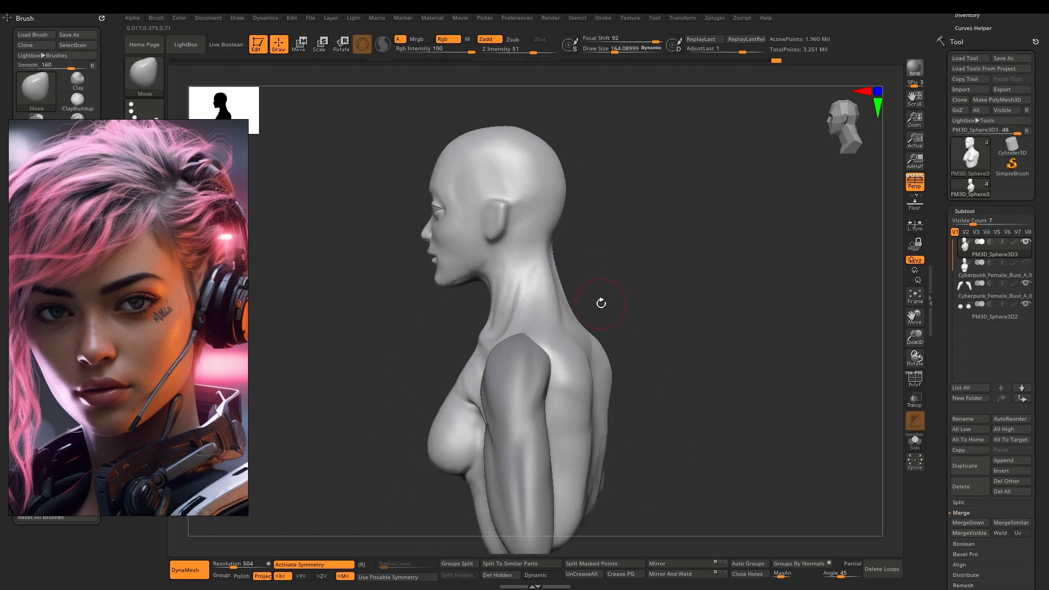
# Step: Smooth the muscle forms on the bust's back with a draw size of about 212
pyautogui.moveTo(601, 303); pyautogui.dragTo(591, 413, button='right')
pyautogui.moveTo(572, 465)
pyautogui.keyDown('shift'); pyautogui.mouseDown()
pyautogui.moveTo(578, 484)
pyautogui.moveTo(562, 479)
pyautogui.mouseUp(); pyautogui.keyUp('shift')
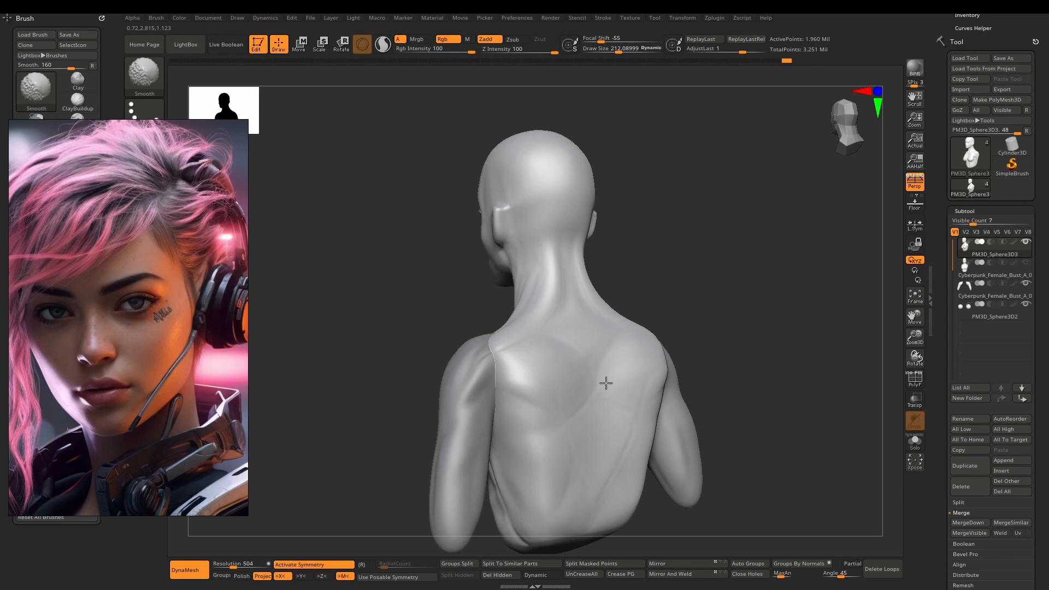
pyautogui.keyDown('shift'); pyautogui.moveTo(548, 331); pyautogui.dragTo(549, 353); pyautogui.keyUp('shift')
# Step: Inspect the bust from the front and survey the reference board of cyberpunk portraits and muscle guides
pyautogui.moveTo(549, 352); pyautogui.dragTo(573, 332, button='right')
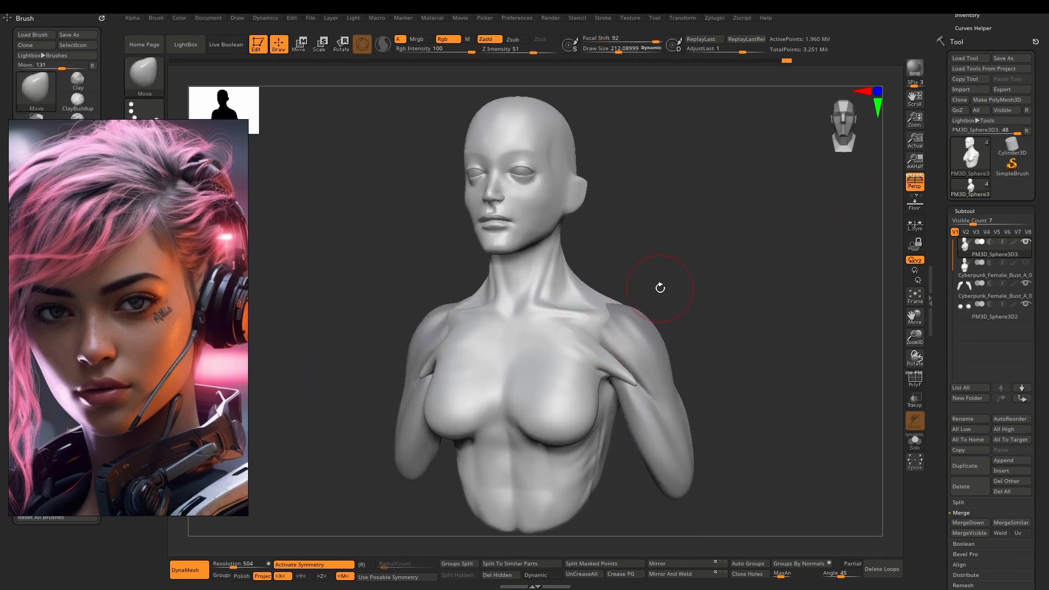
pyautogui.moveTo(660, 288); pyautogui.dragTo(704, 276, button='right')
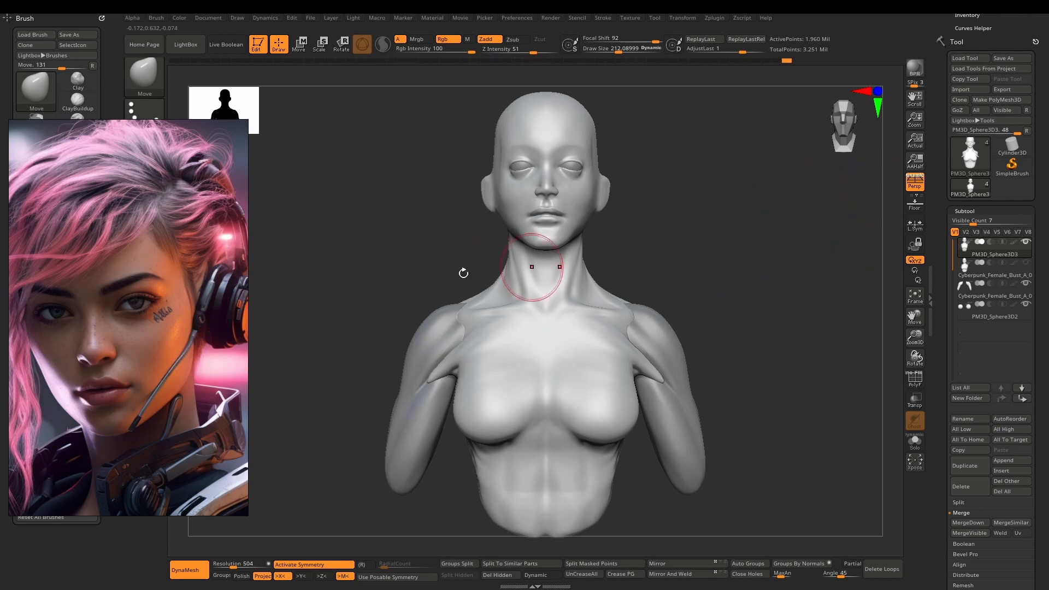
pyautogui.scroll(-10, 159, 293)
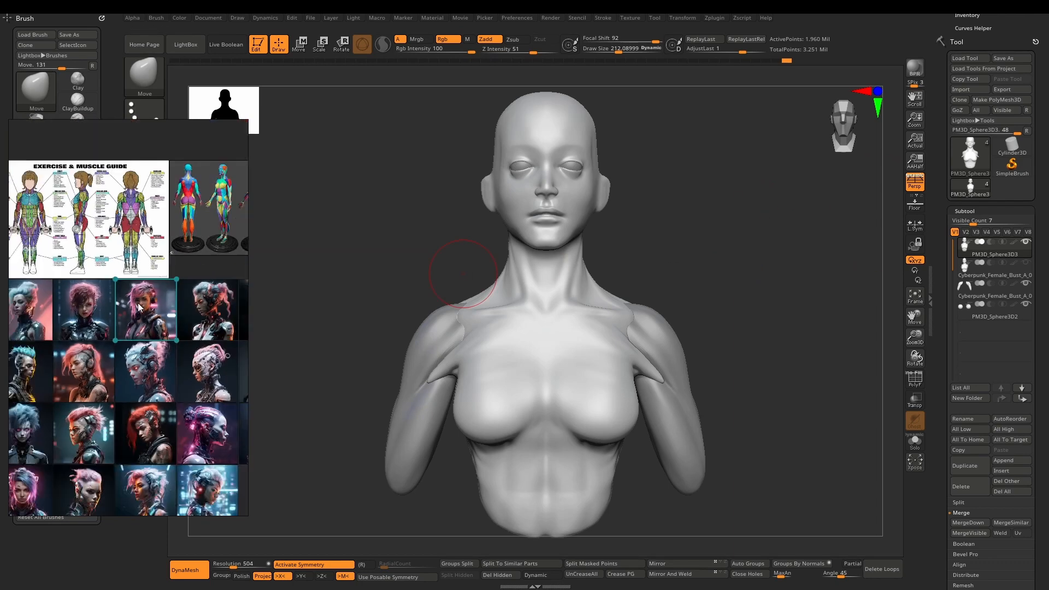
pyautogui.scroll(2, 182, 365)
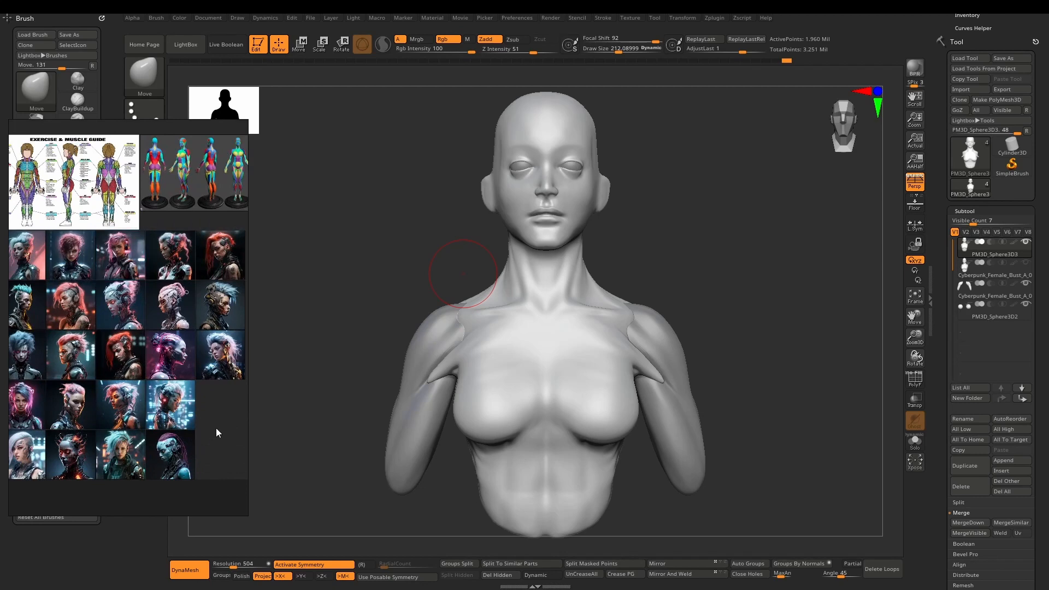
pyautogui.scroll(-3, 206, 418)
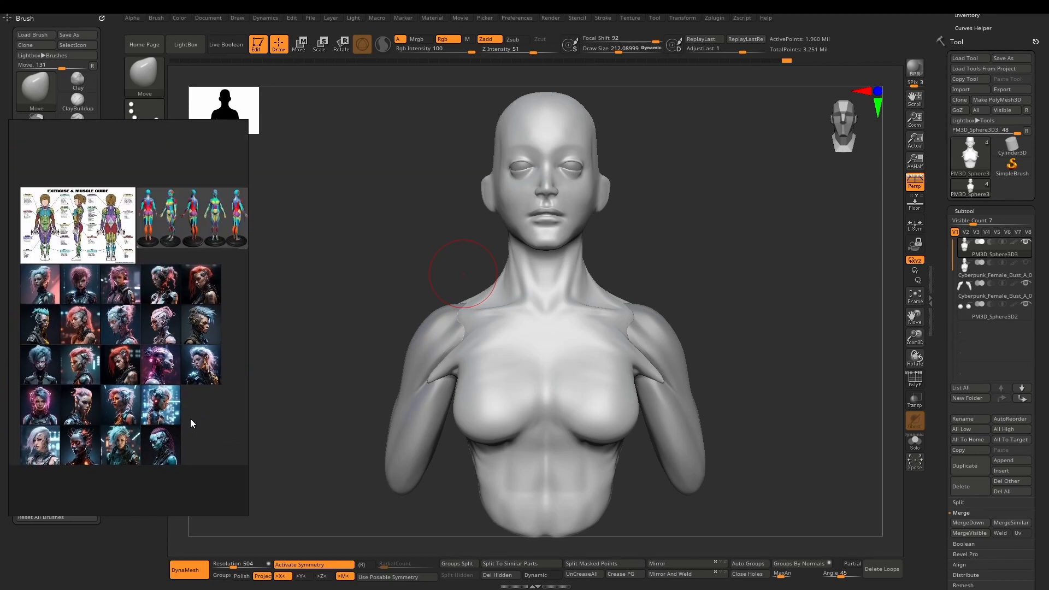